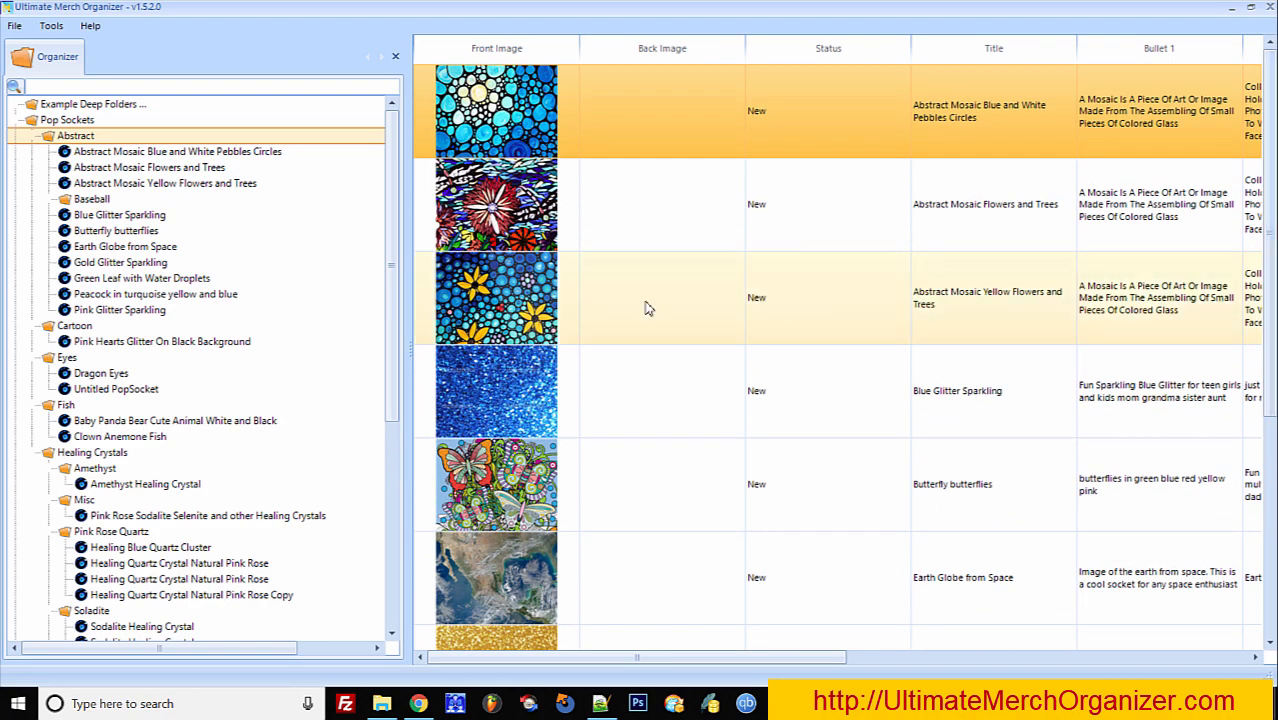
List the T-shirt designs stored in the Cool Phrases folder under Tshirt.
click(392, 360)
drag(392, 360, 390, 551)
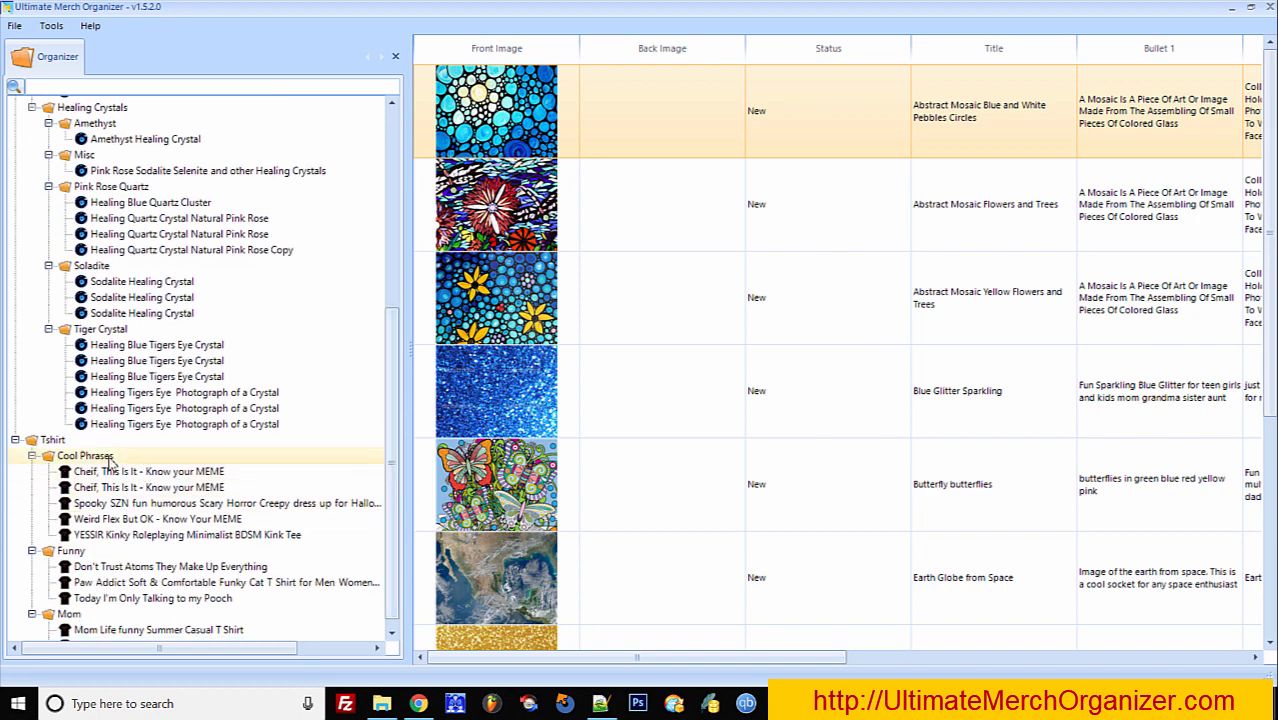
click(110, 458)
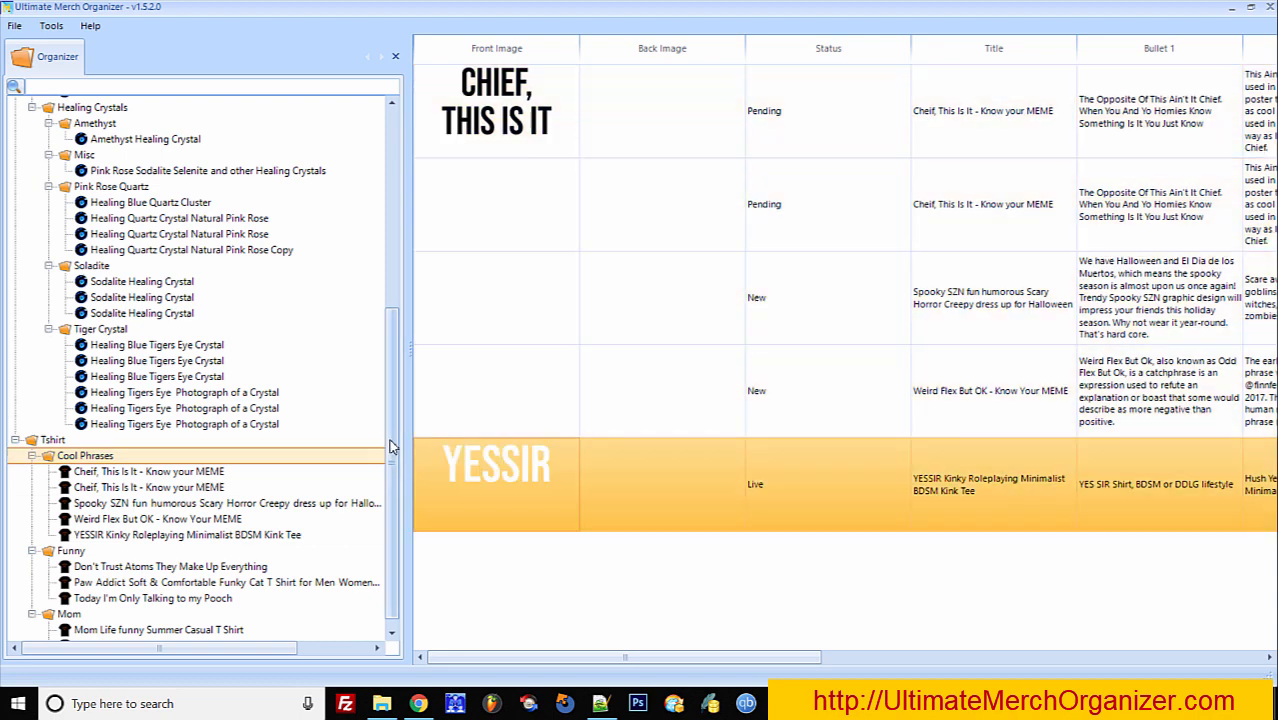
Expand the Example Deep Folders tree to examine its nesting, and list the designs in the Abstract folder under Pop Sockets.
drag(391, 447, 404, 248)
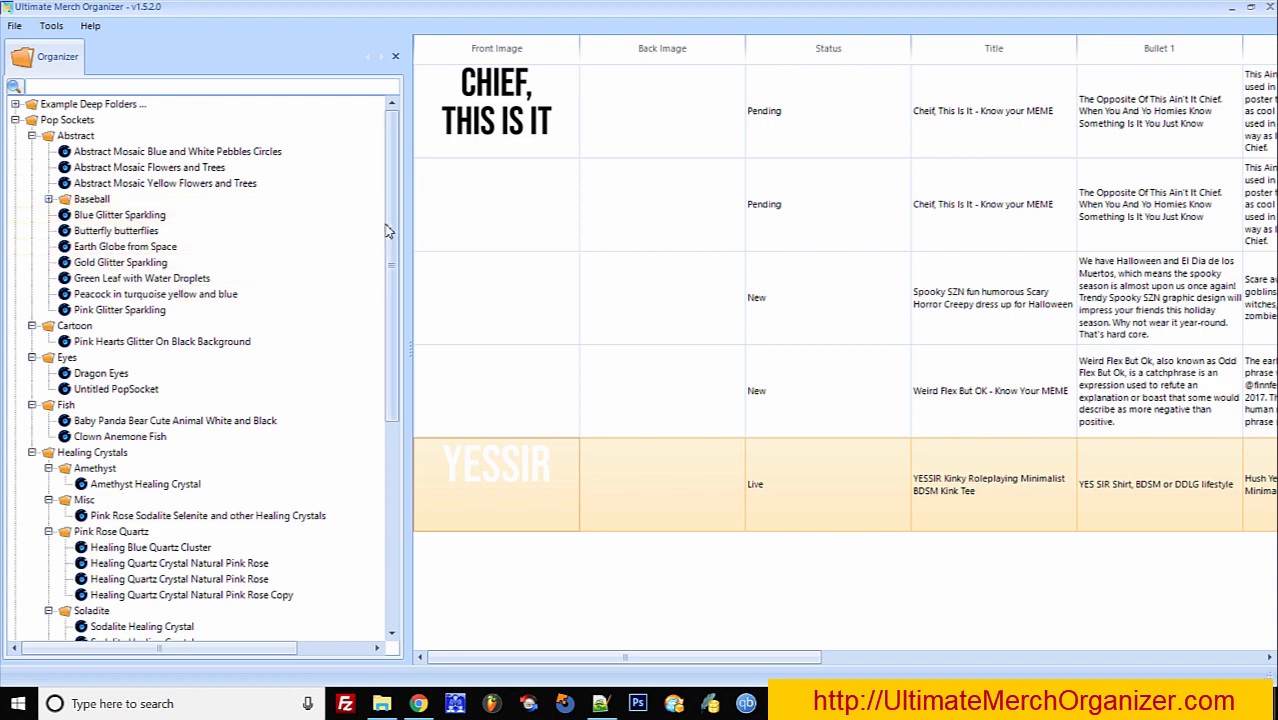
click(15, 104)
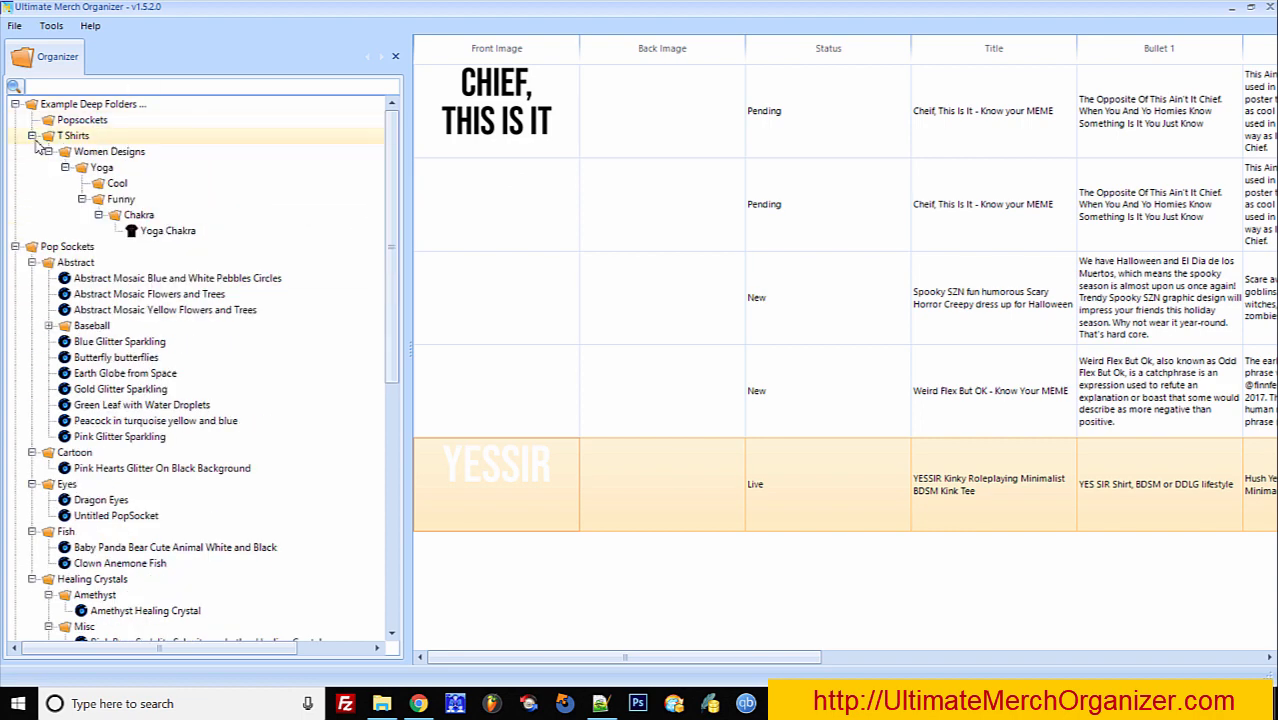
click(32, 136)
click(32, 136)
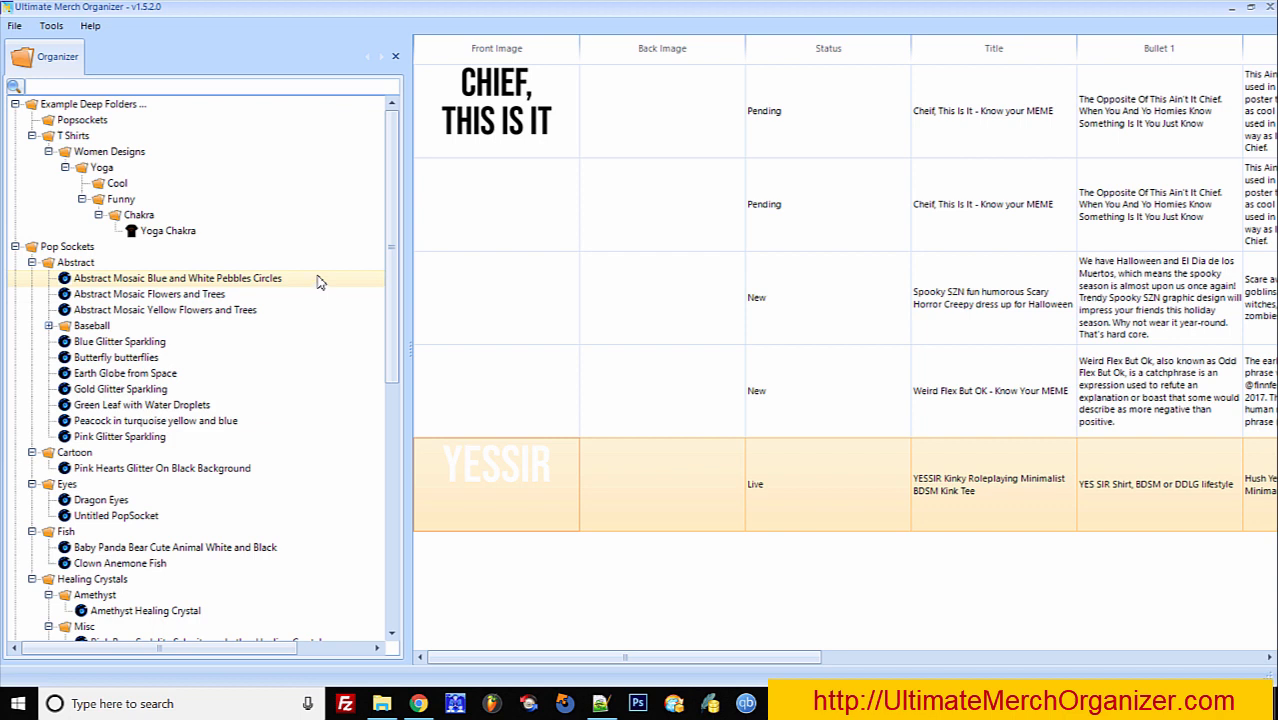
click(102, 265)
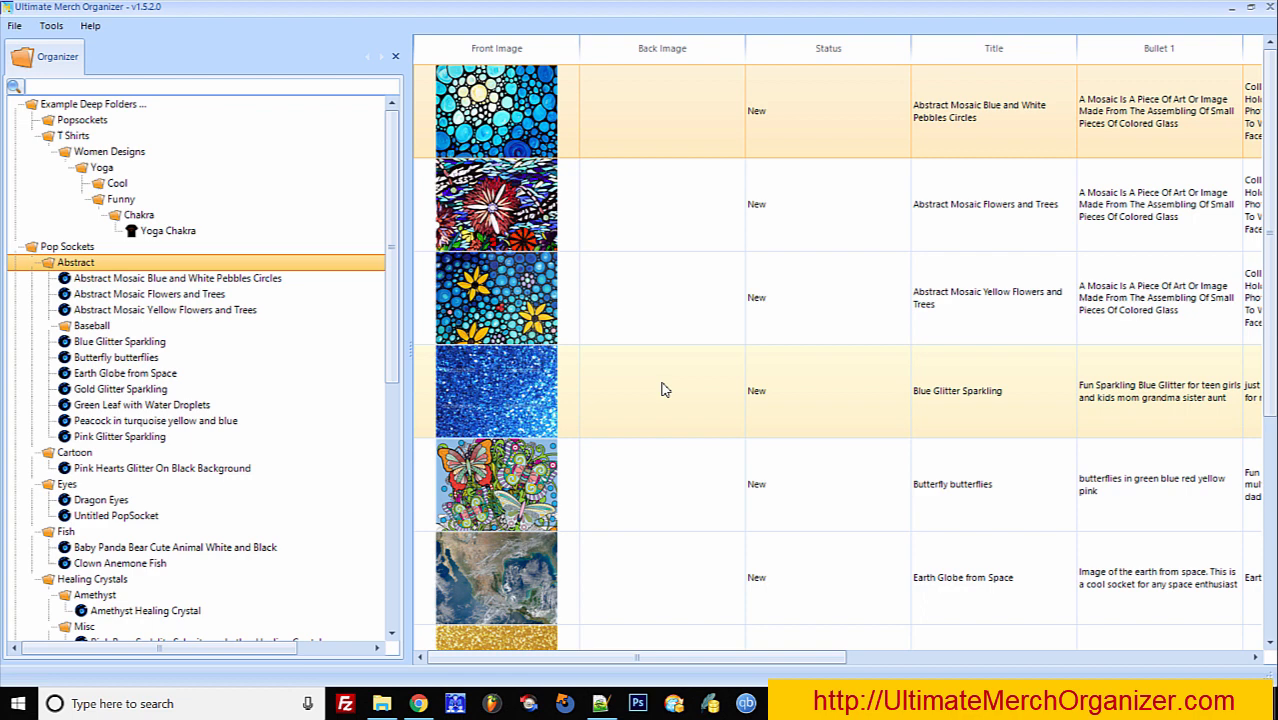
Collapse the Example Deep Folders, Pop Sockets and Tshirt folders in the organizer tree.
click(15, 104)
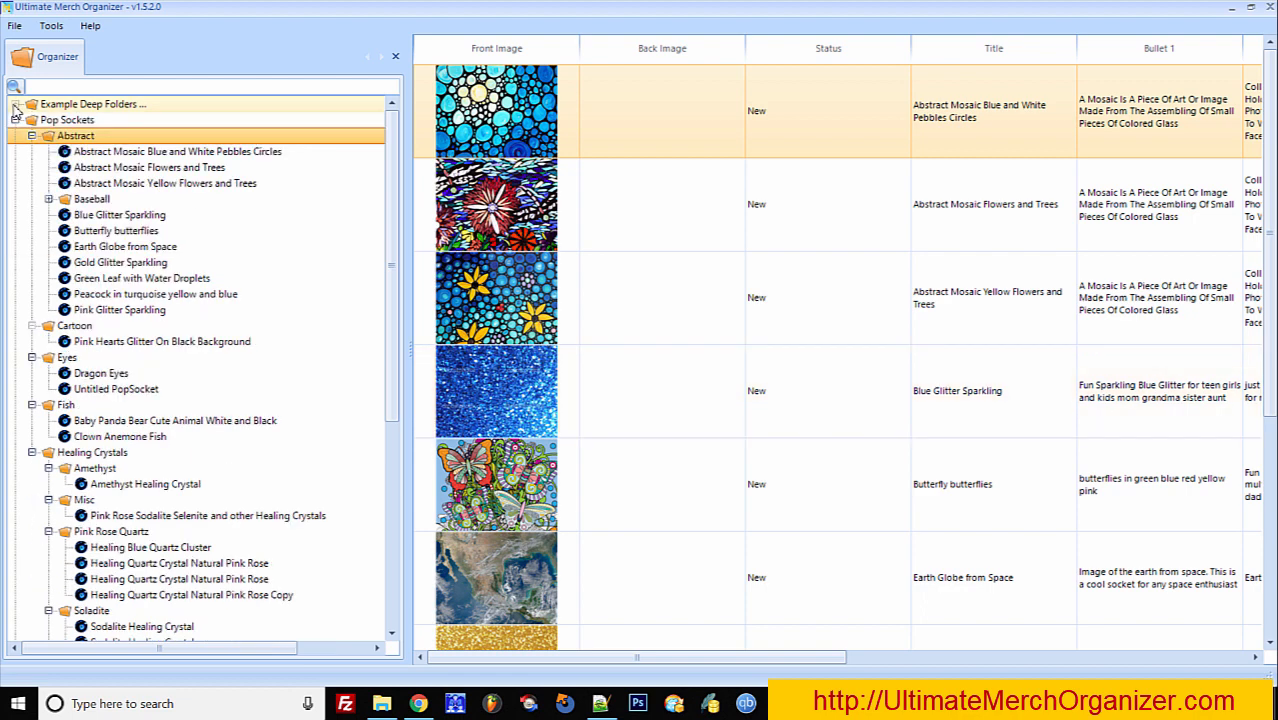
click(15, 120)
click(15, 135)
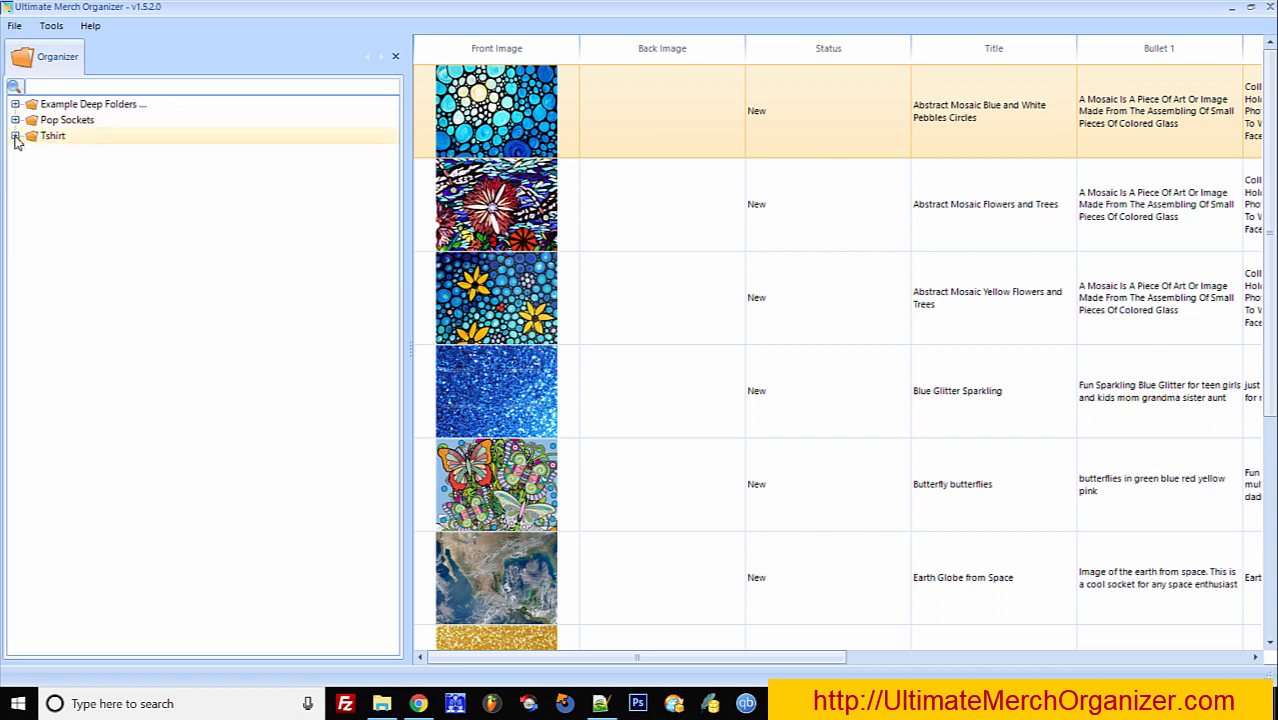
Open the Merch Suggest tool and reposition its Manage Suggestions window.
click(51, 26)
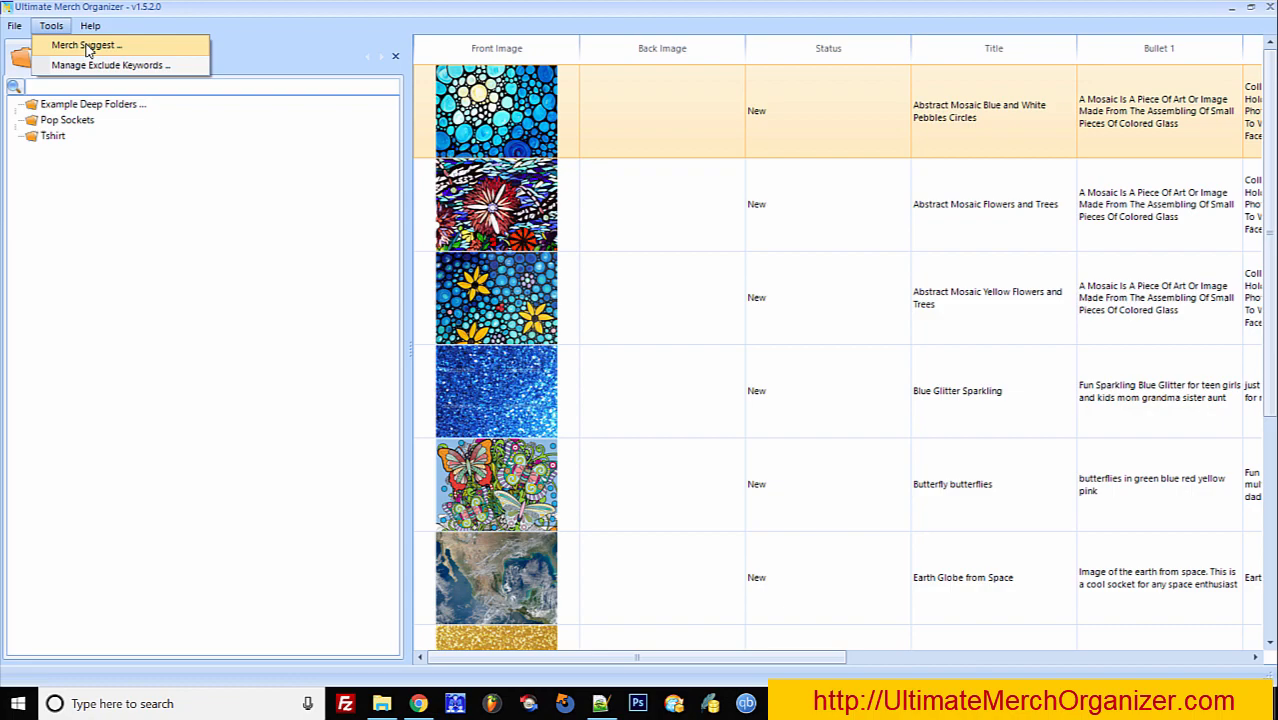
click(87, 45)
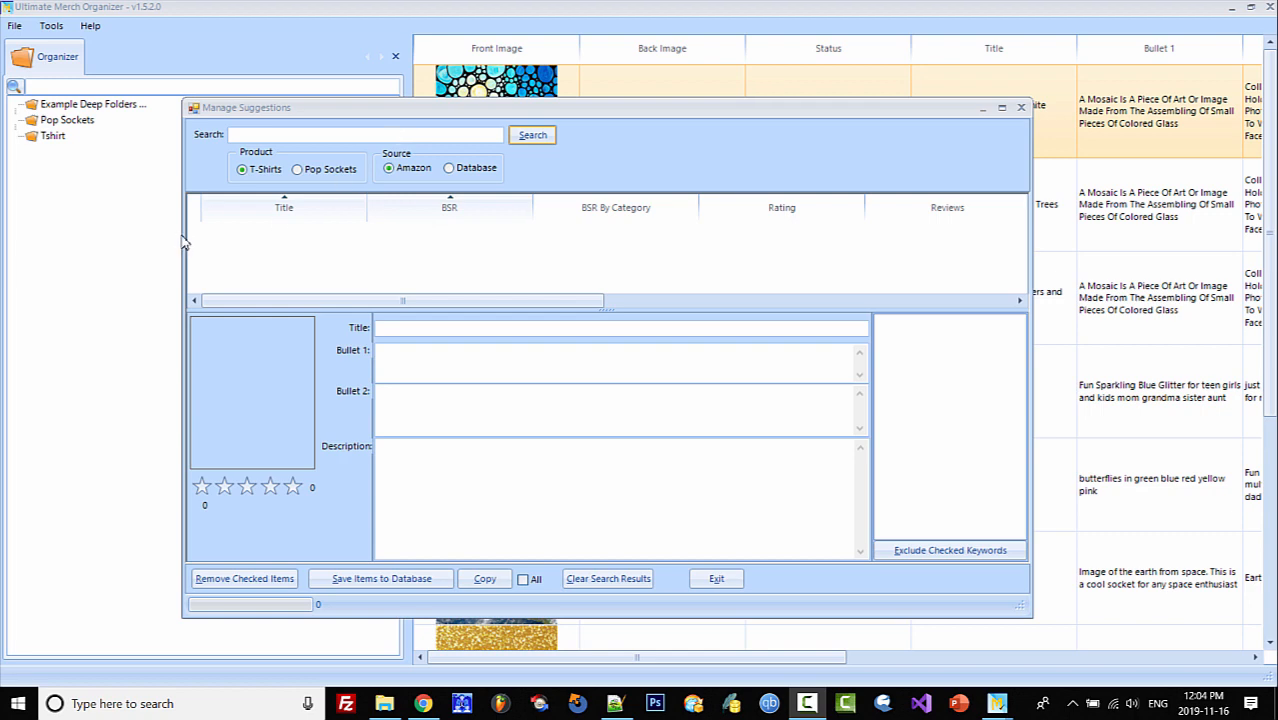
drag(183, 241, 222, 236)
drag(693, 113, 713, 100)
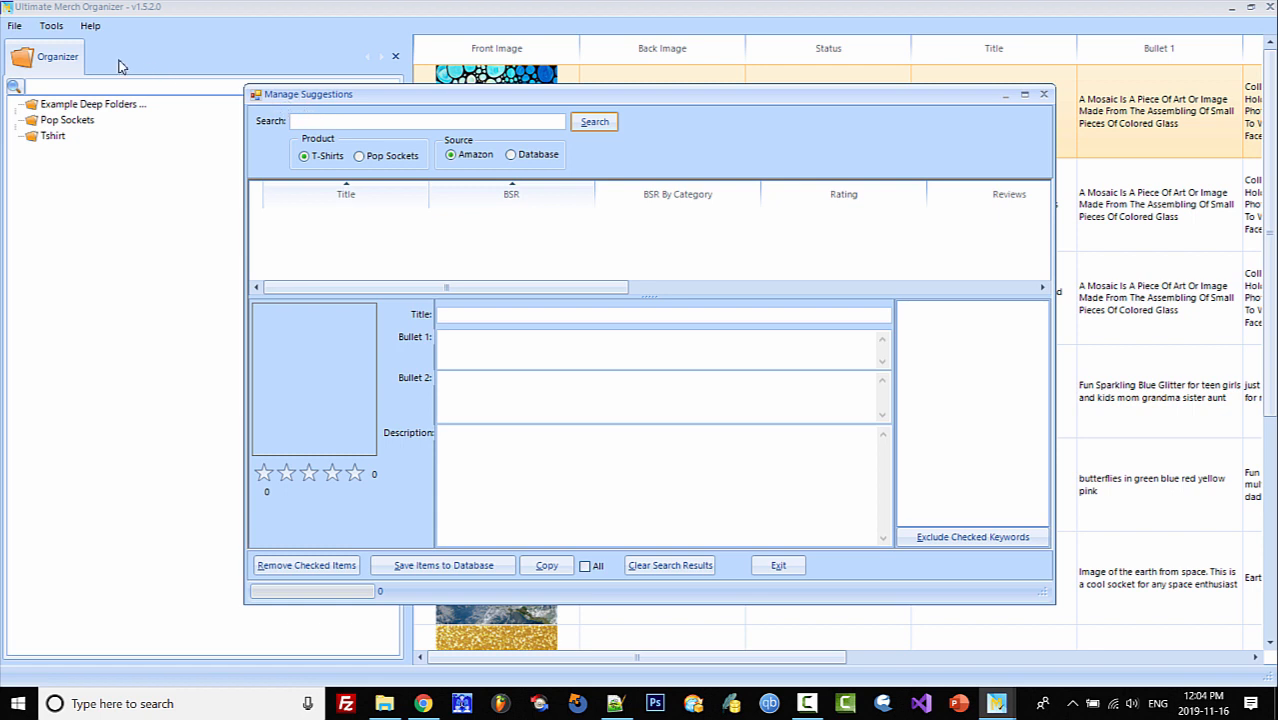
click(51, 26)
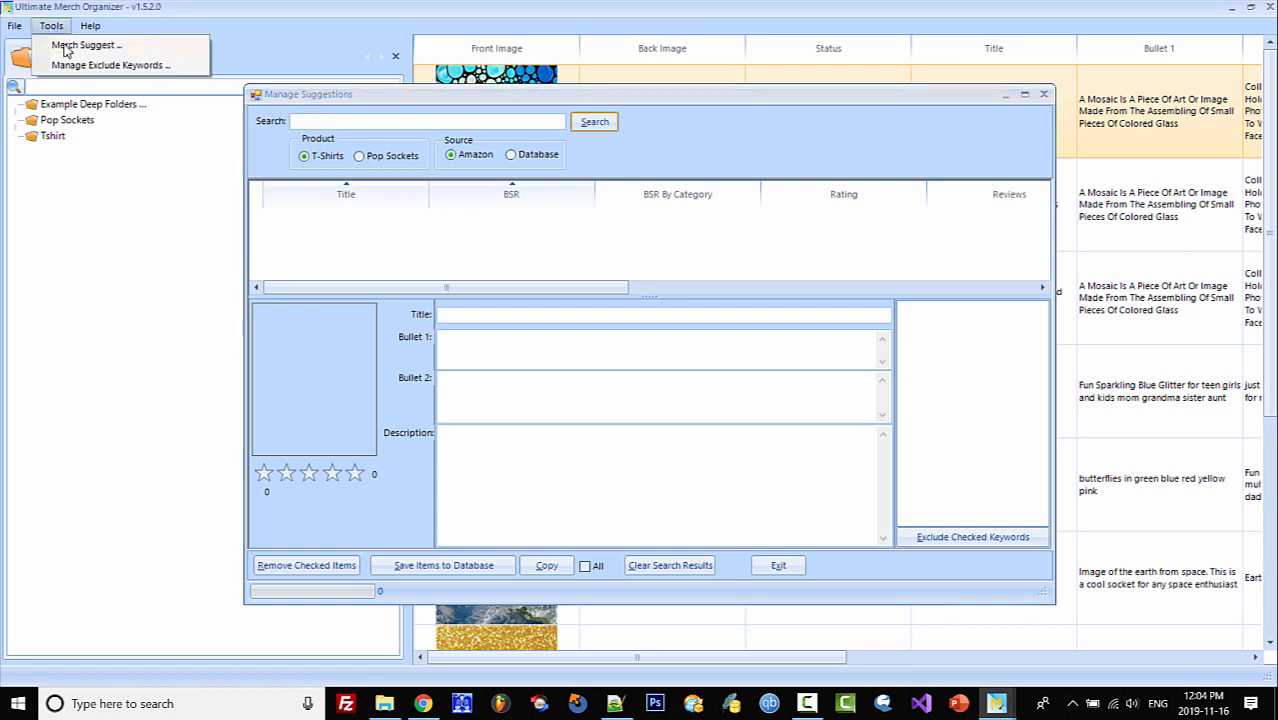
Search Amazon for T-Shirts matching "mama bear tshirts".
click(372, 105)
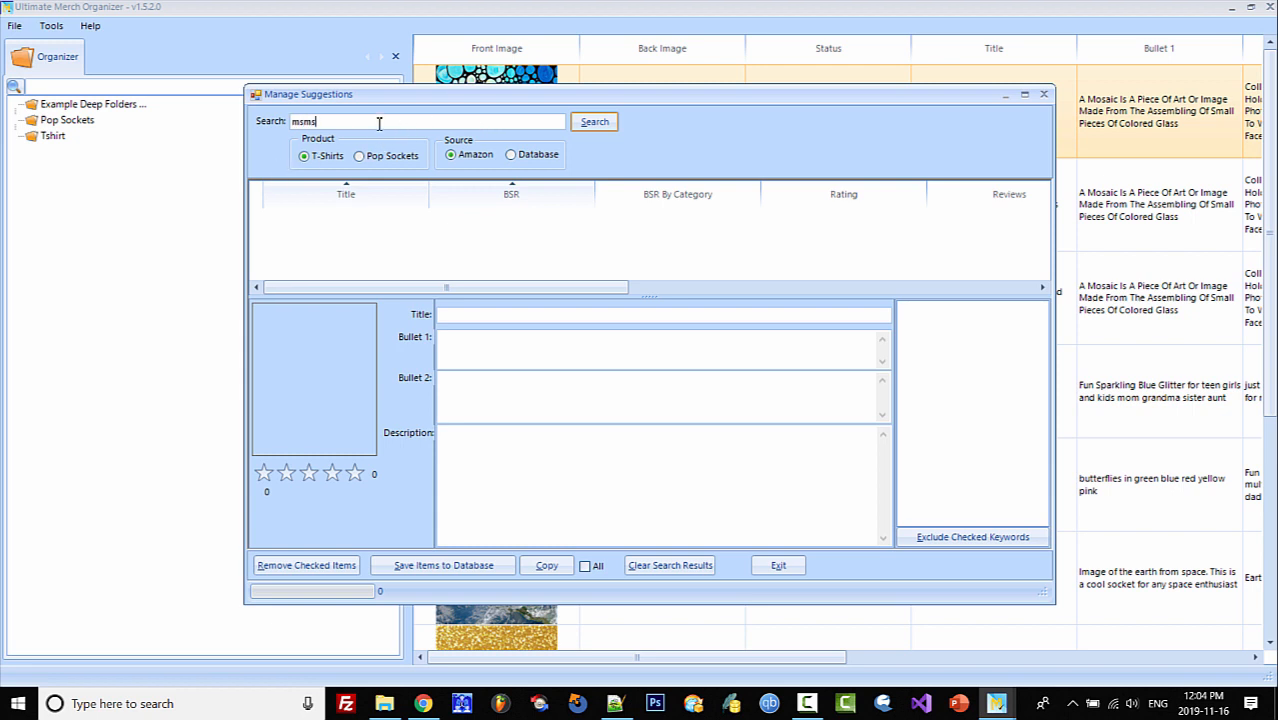
text(ama bear tshirt)
click(600, 124)
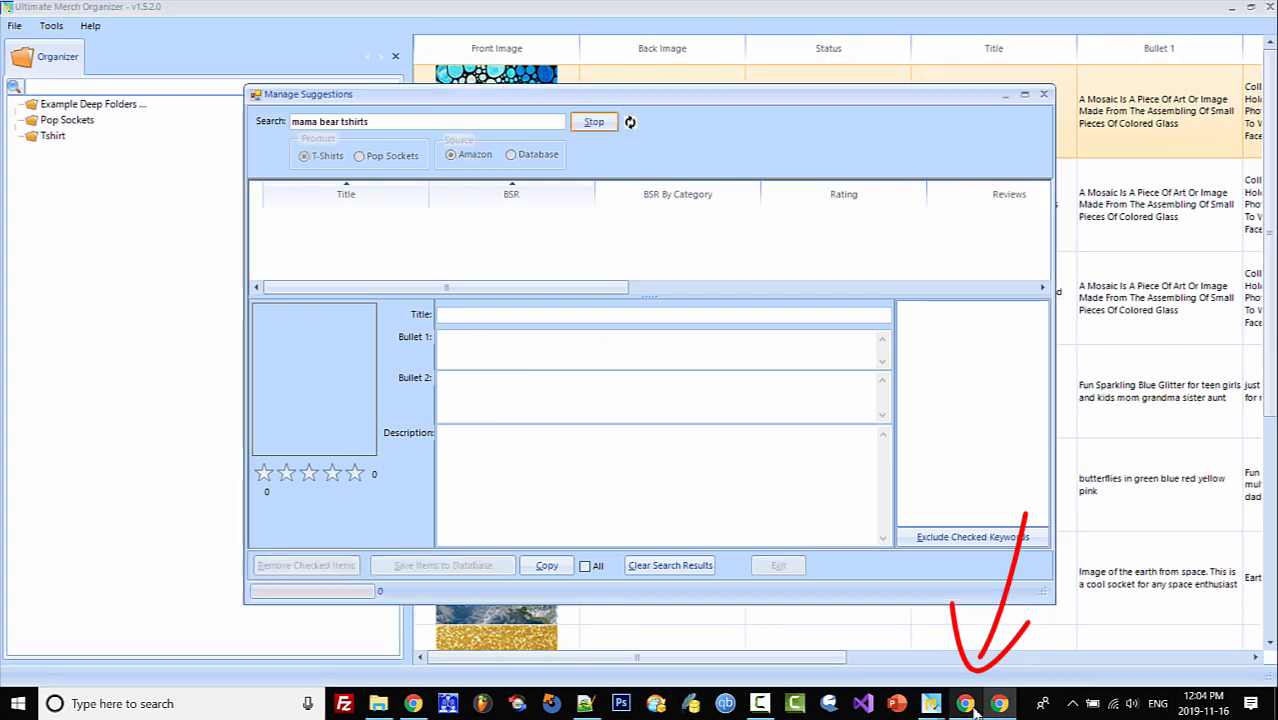
mouse_move(970, 705)
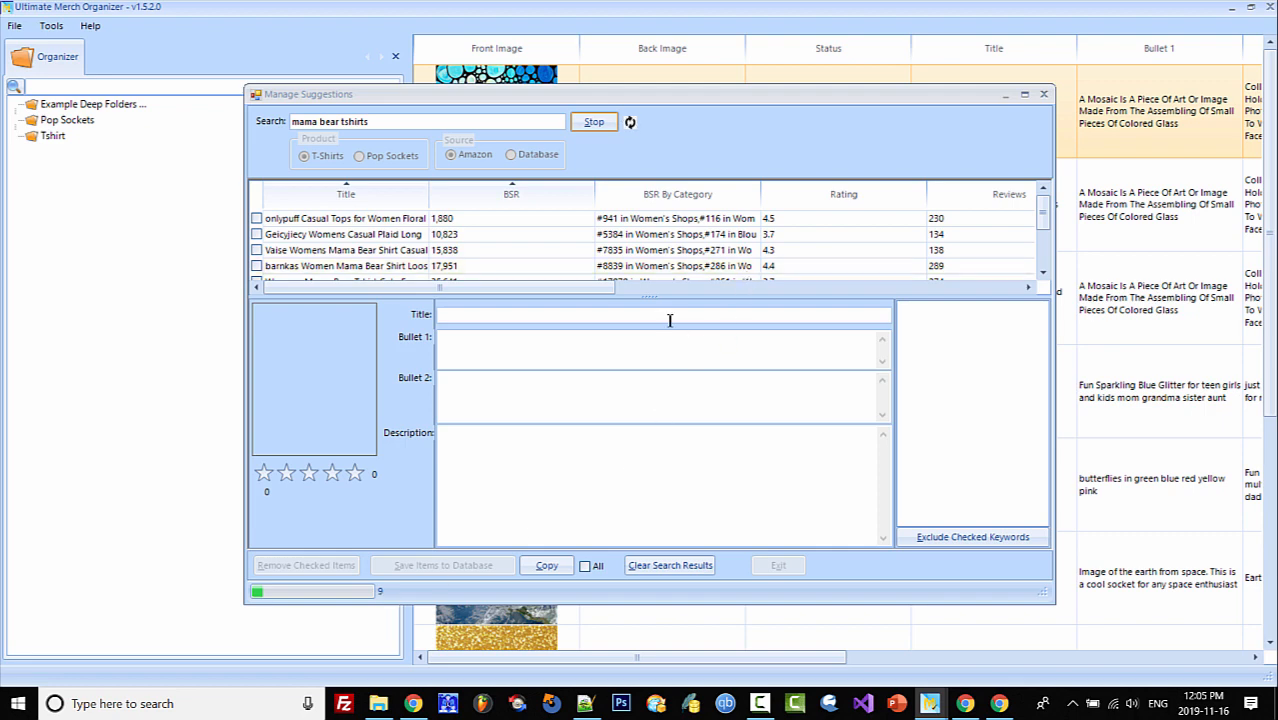
Enlarge the search results list and narrow its BSR, Rating and Reviews columns.
drag(650, 298, 651, 352)
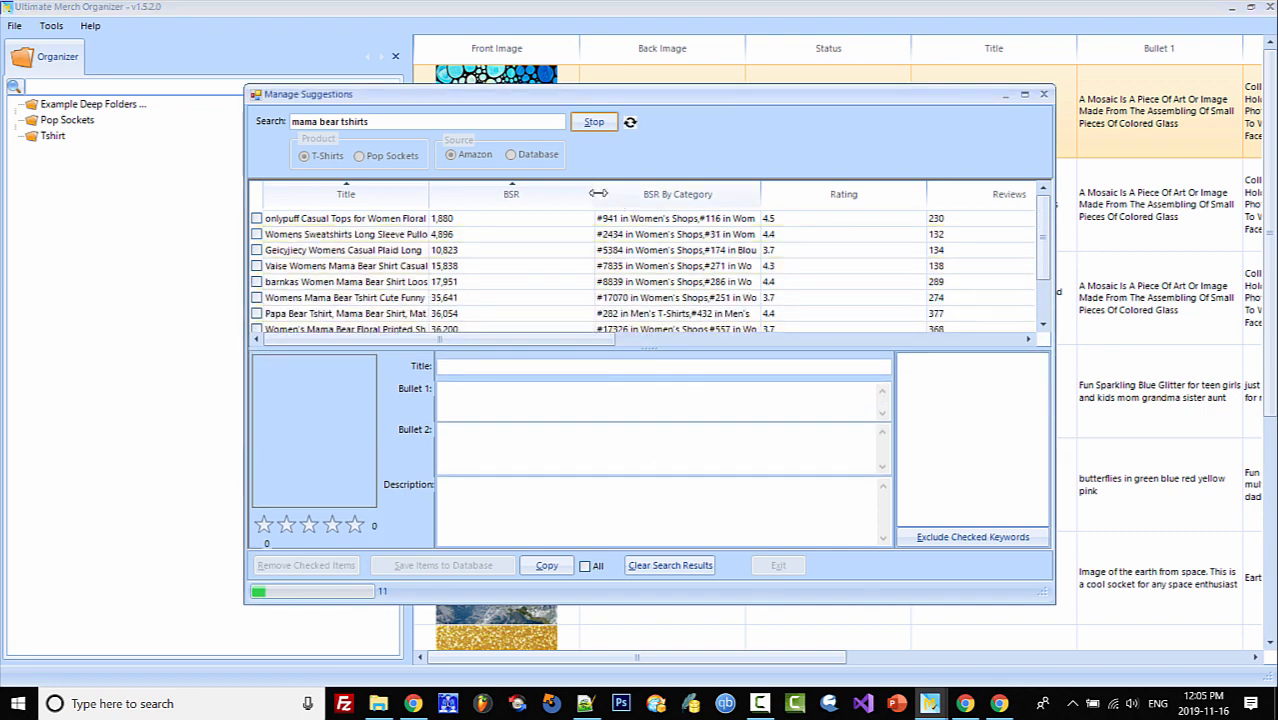
drag(597, 191, 510, 191)
click(456, 220)
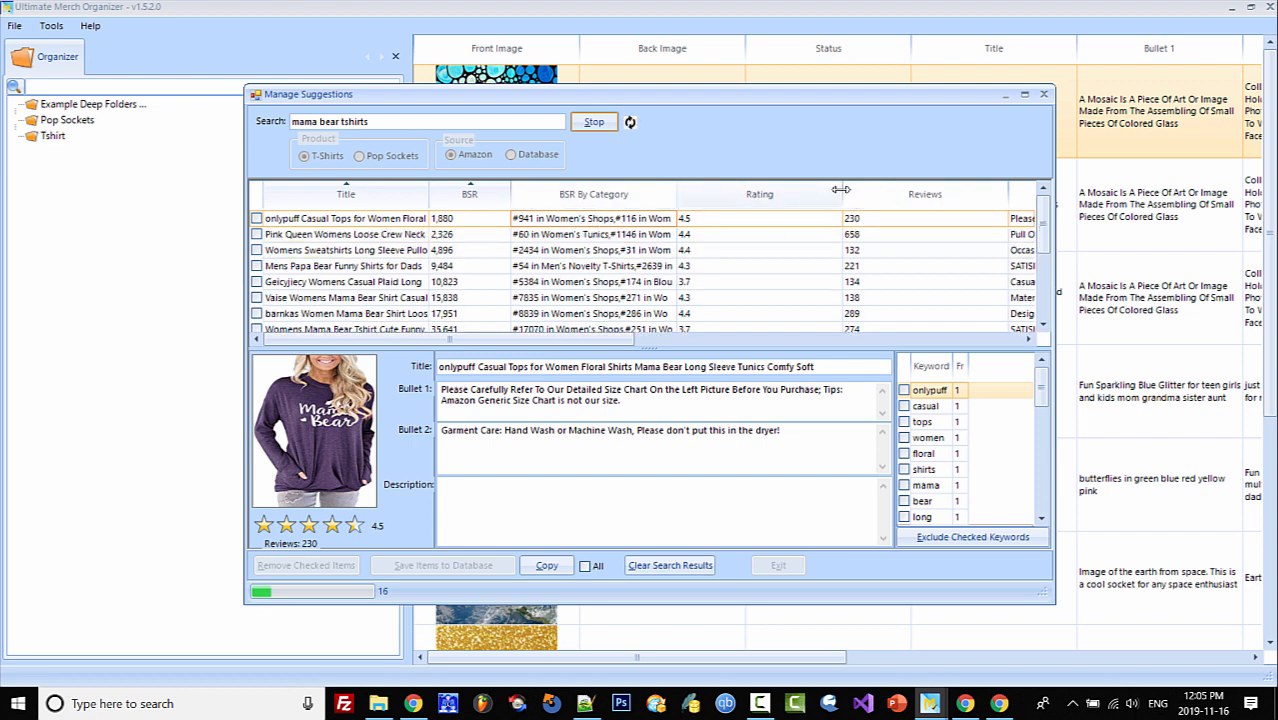
drag(842, 189, 714, 189)
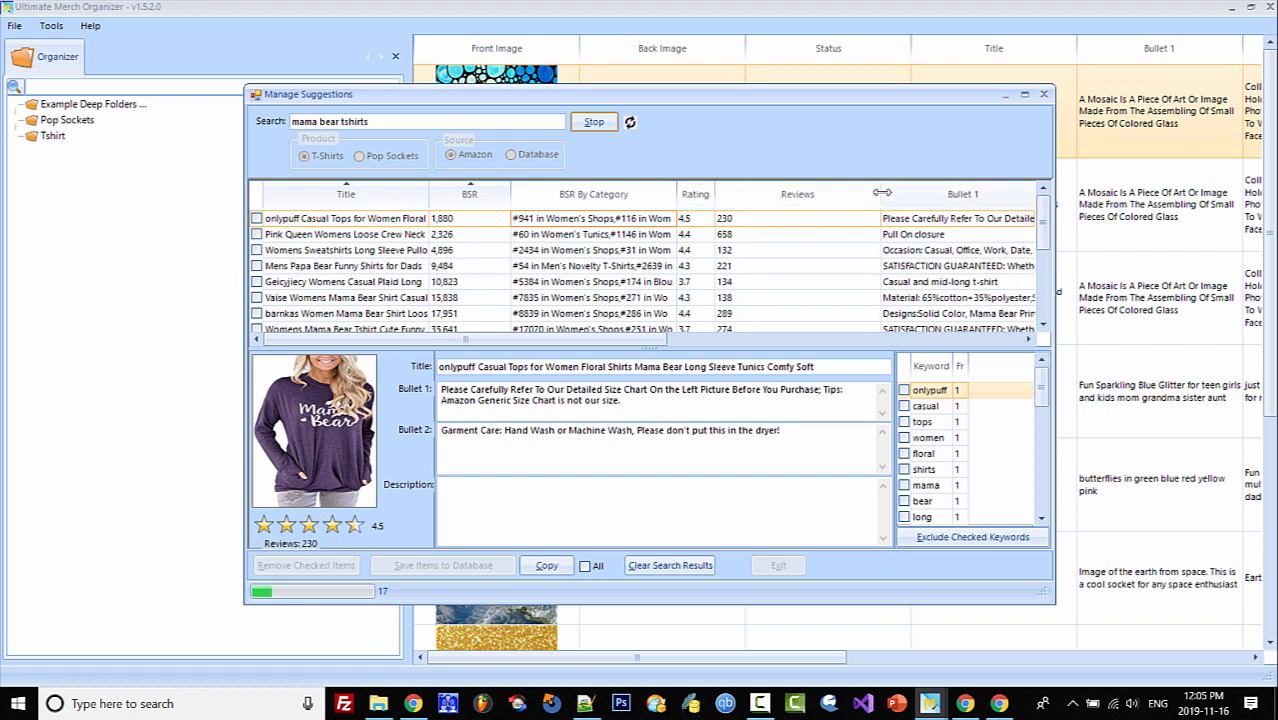
drag(879, 189, 772, 190)
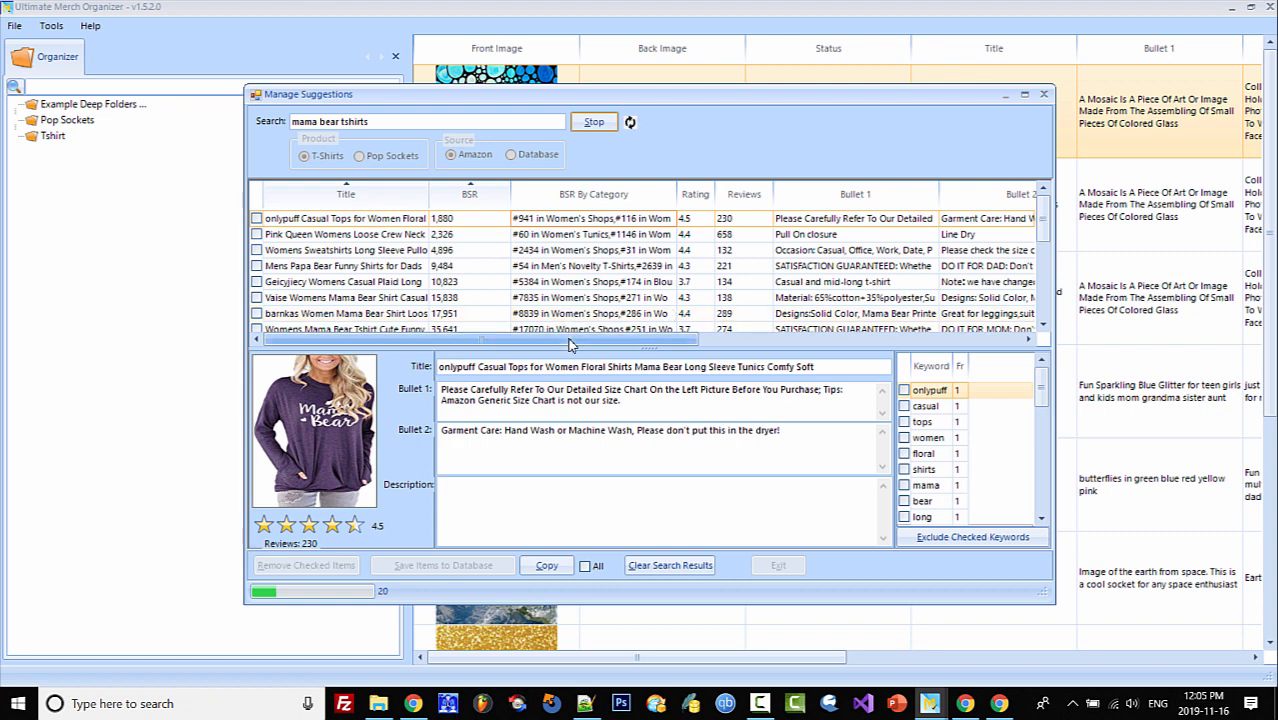
Examine the remaining result columns and the details of the Pink Queen and Nlife Women Mama Bear Shirt listings.
drag(570, 344, 805, 357)
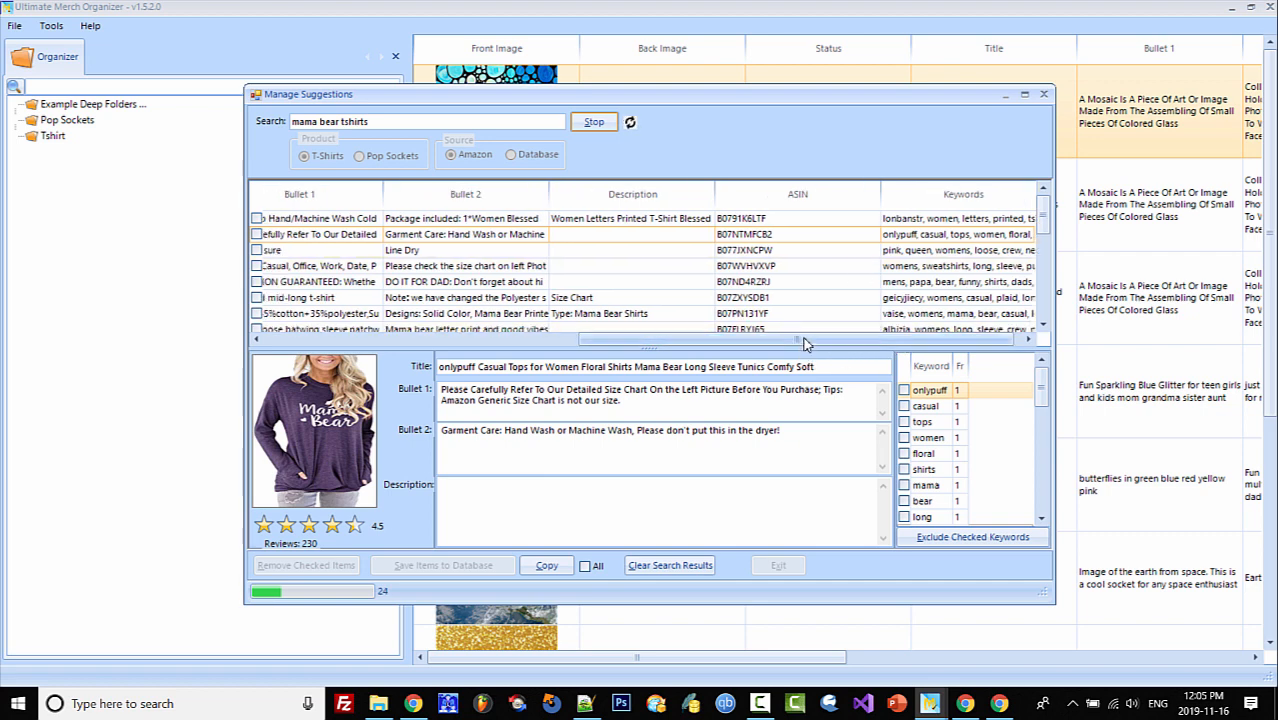
drag(806, 343, 466, 337)
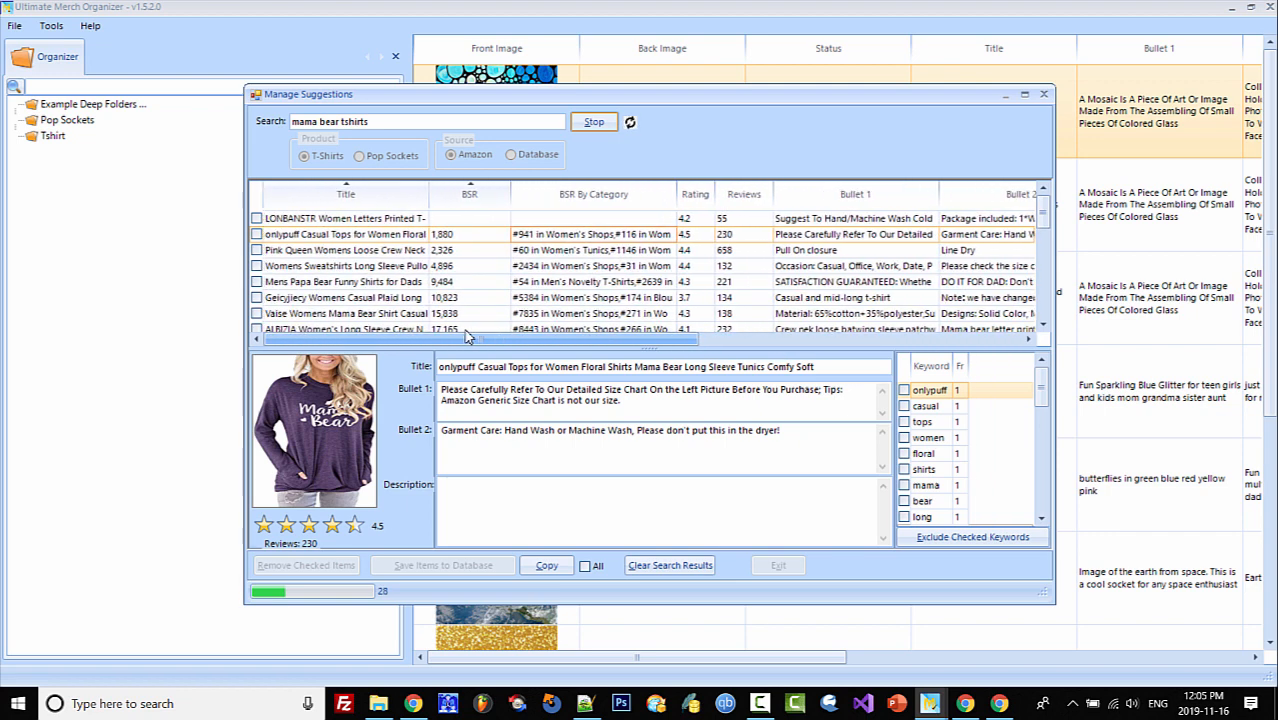
click(338, 246)
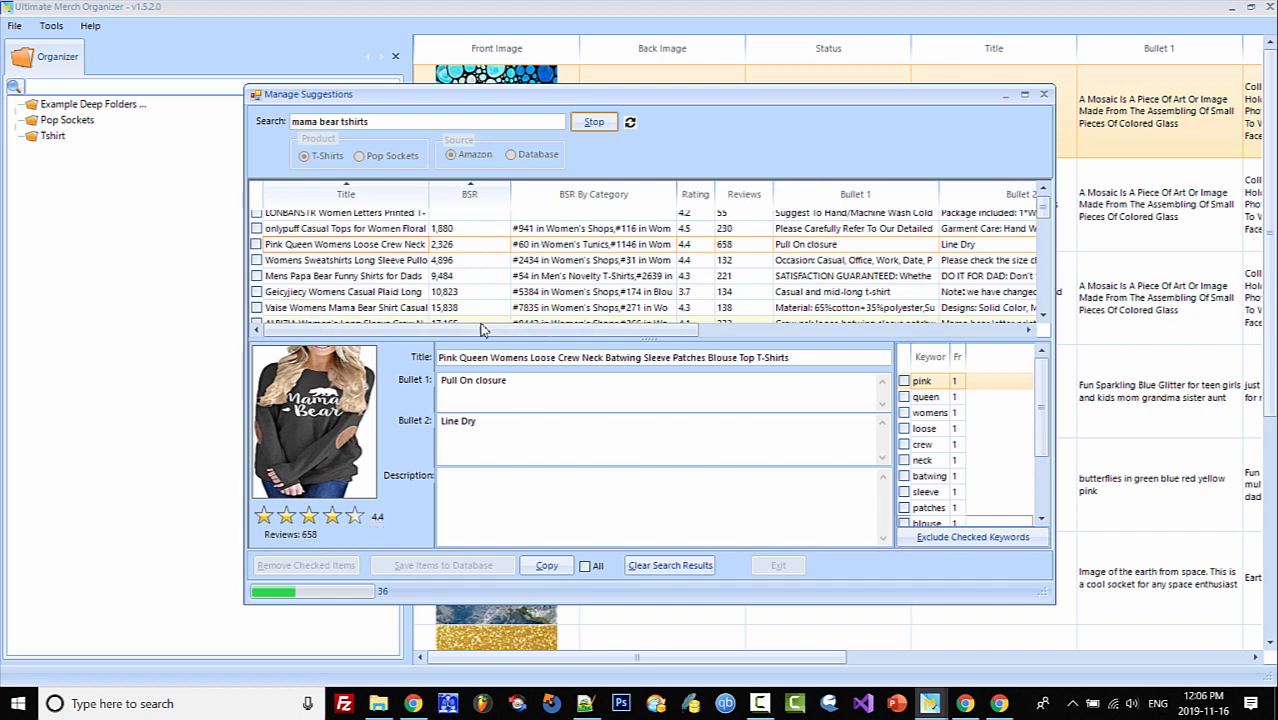
click(388, 278)
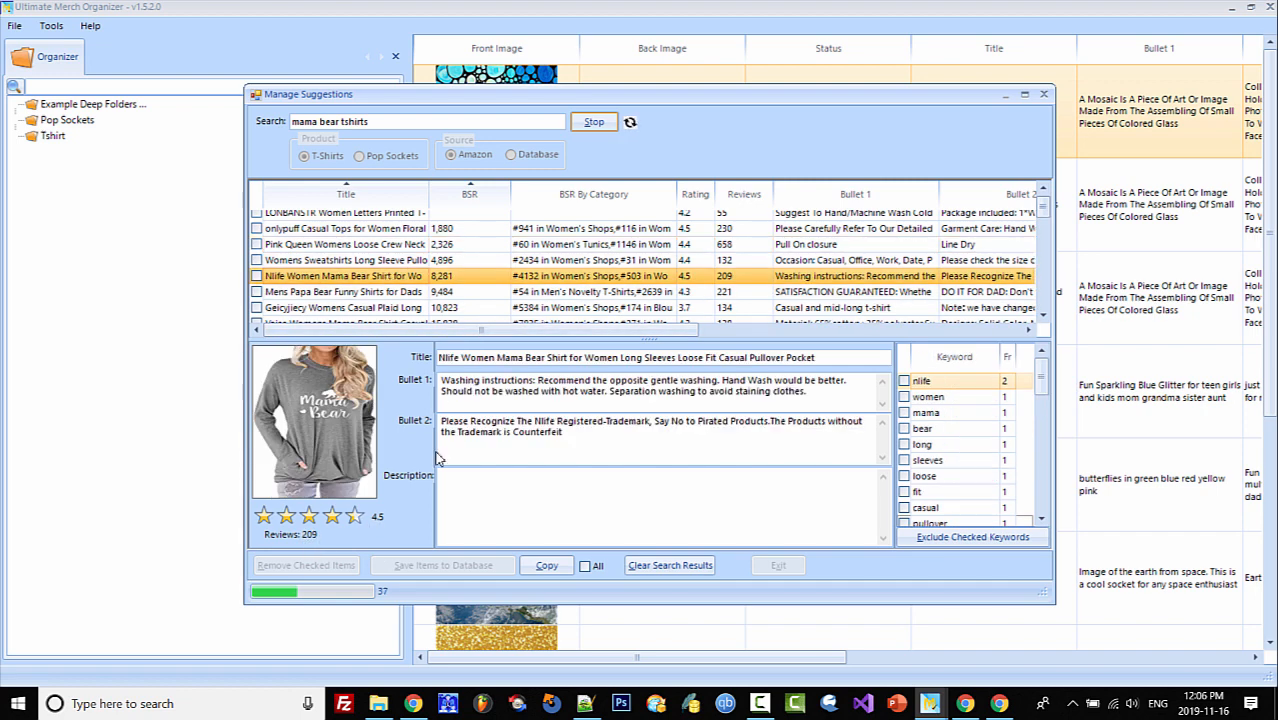
scroll(380, 295, down, 2)
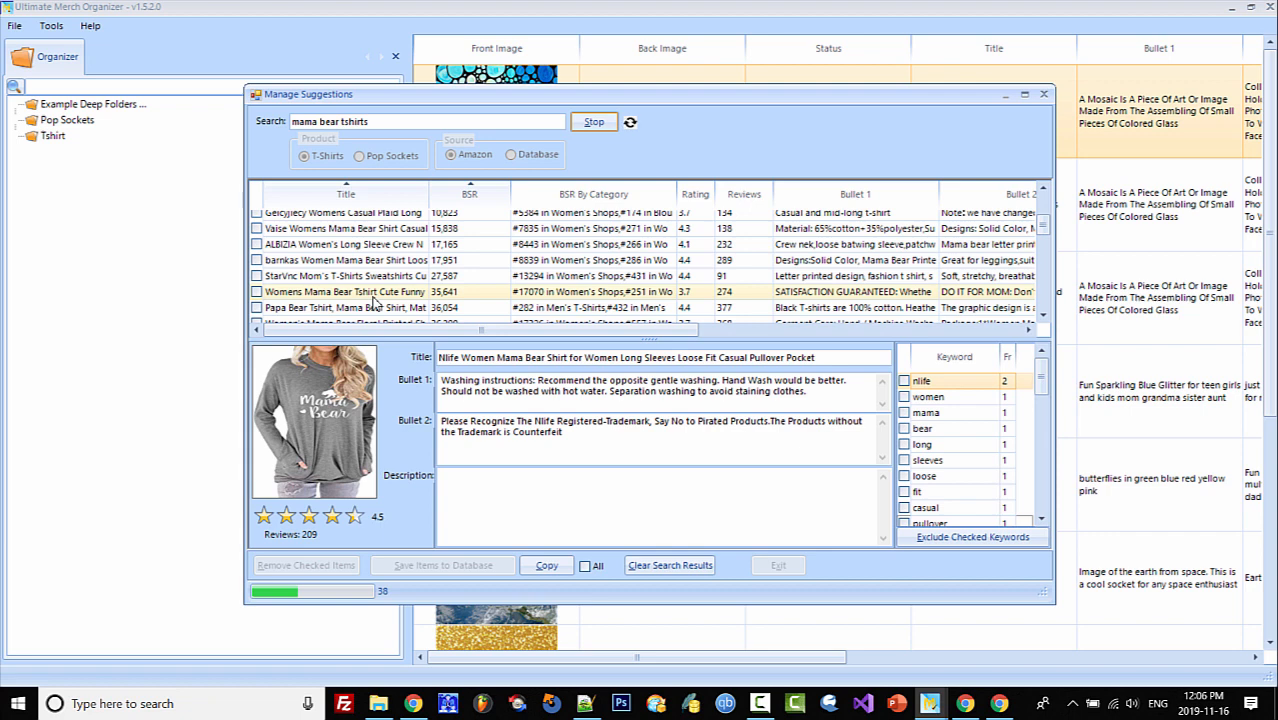
Select the "Womens Mama Bear Tshirt Cute Funny" result, widen its keyword Frequency column and sort the keywords by descending frequency.
click(376, 301)
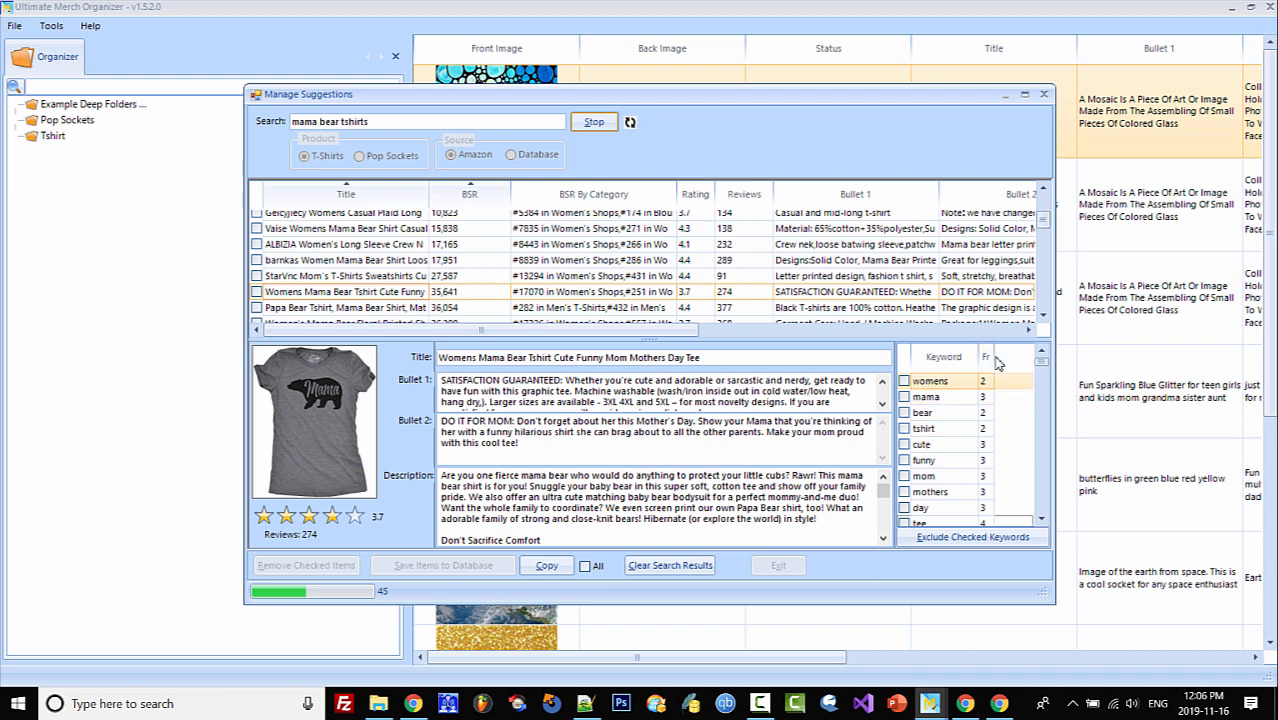
drag(994, 360, 1047, 366)
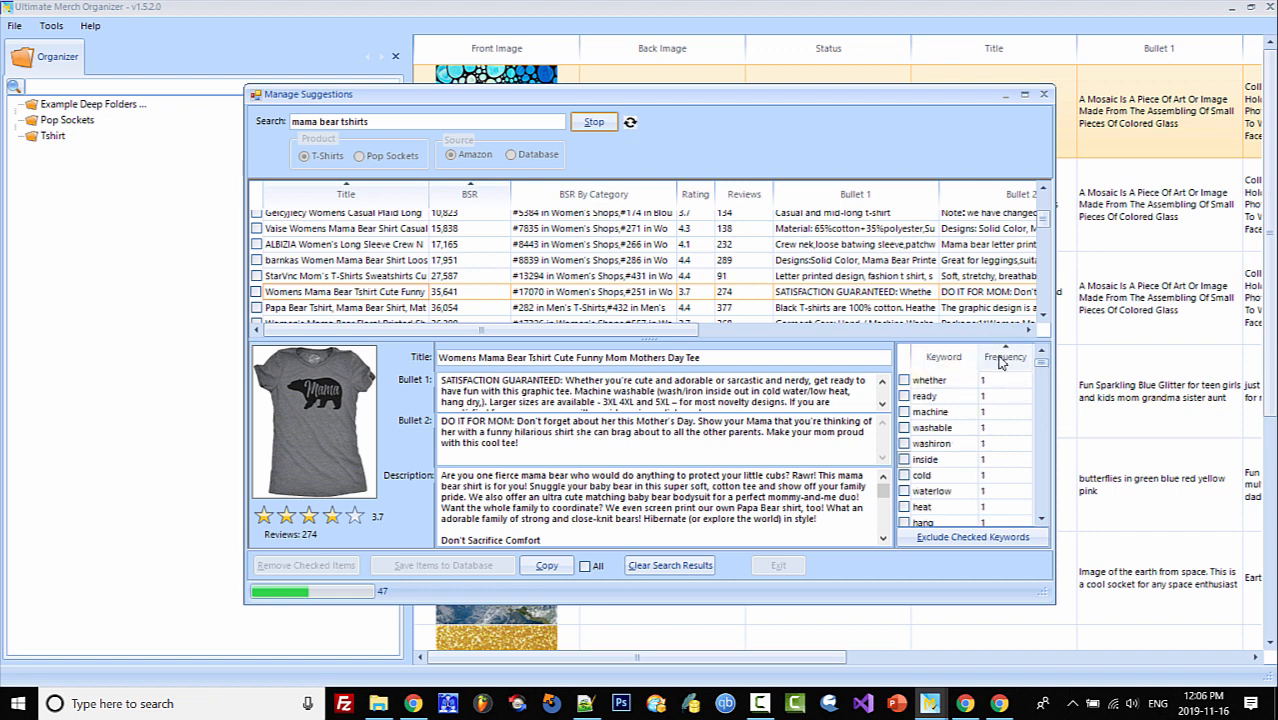
click(1004, 360)
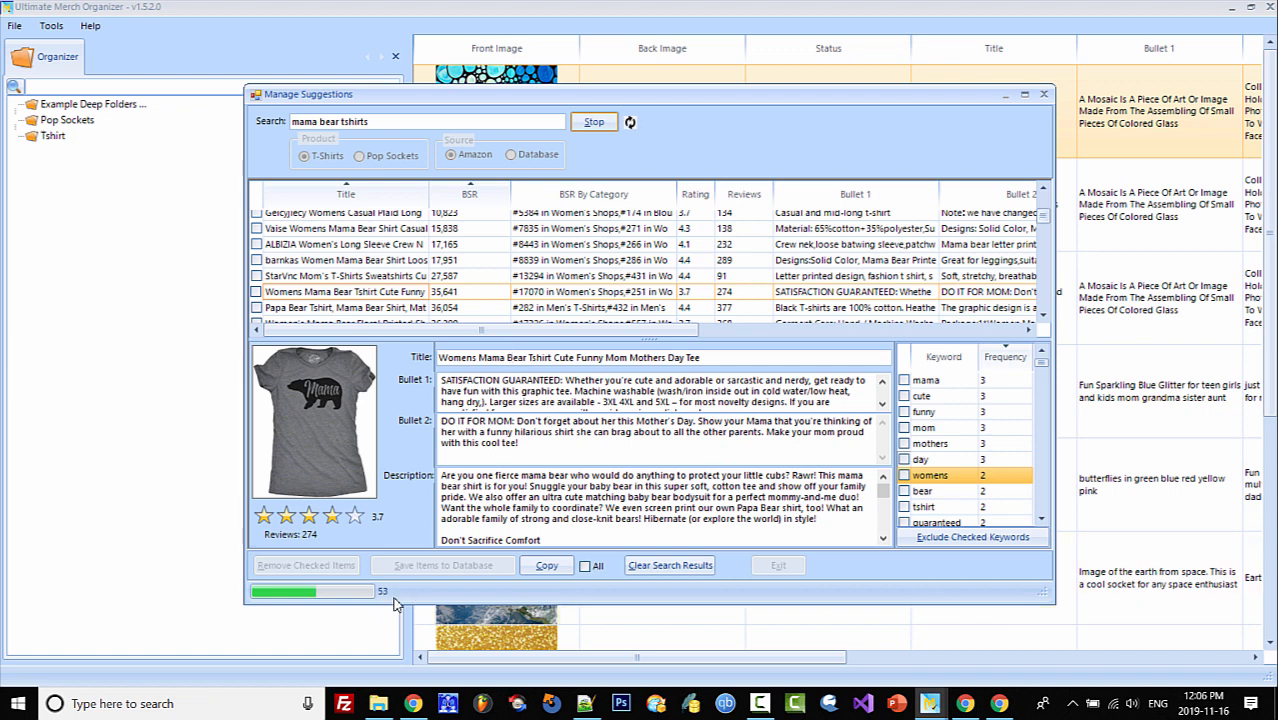
Stop the running Amazon search and save all found items to the database.
click(594, 122)
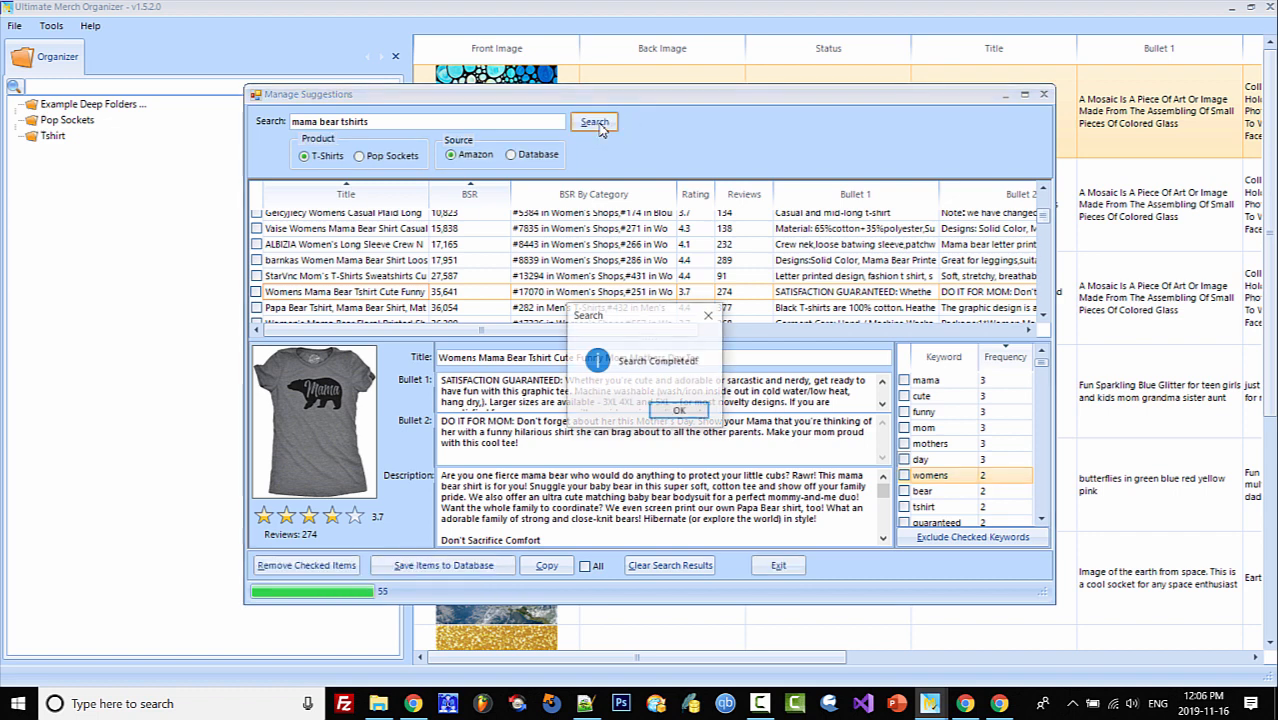
click(679, 411)
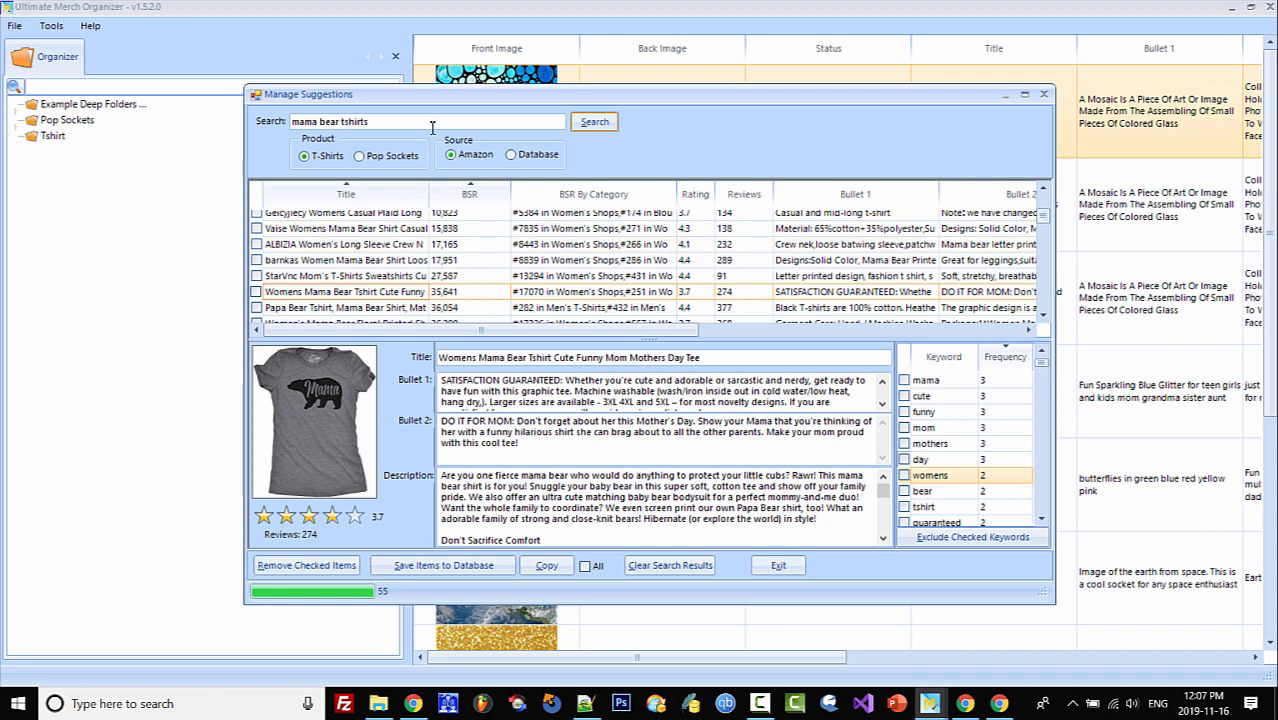
click(458, 571)
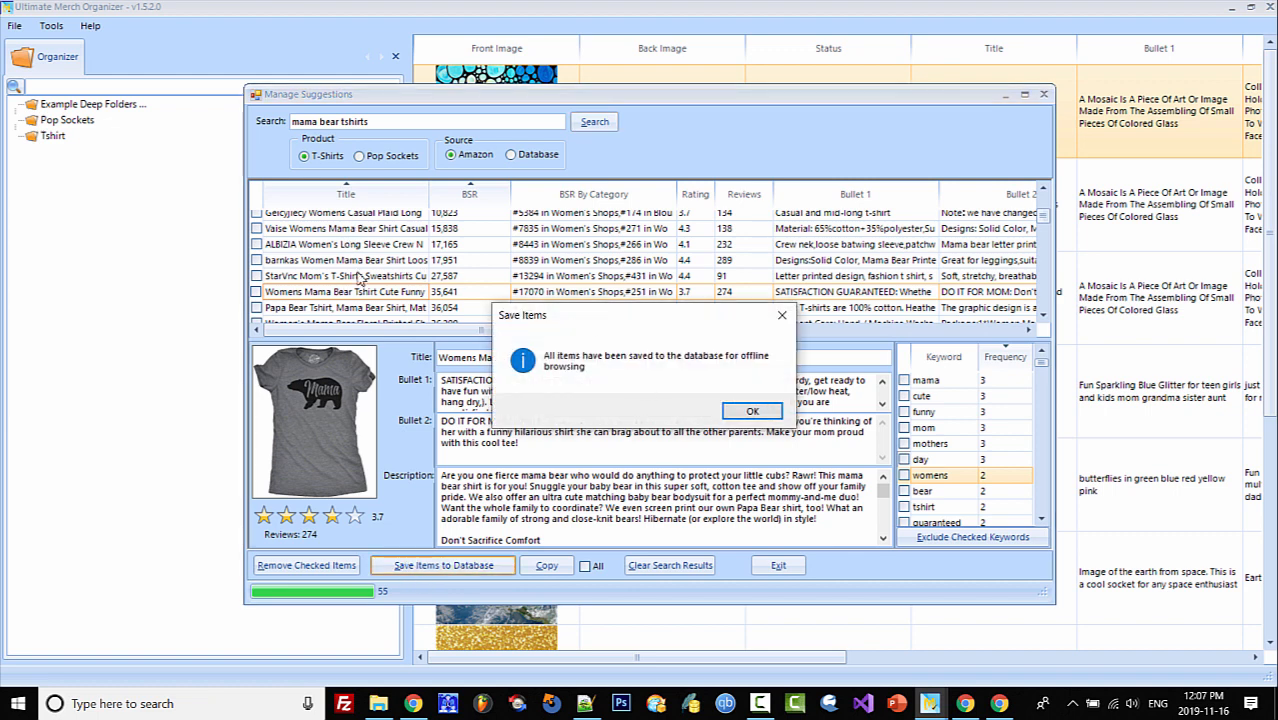
click(753, 414)
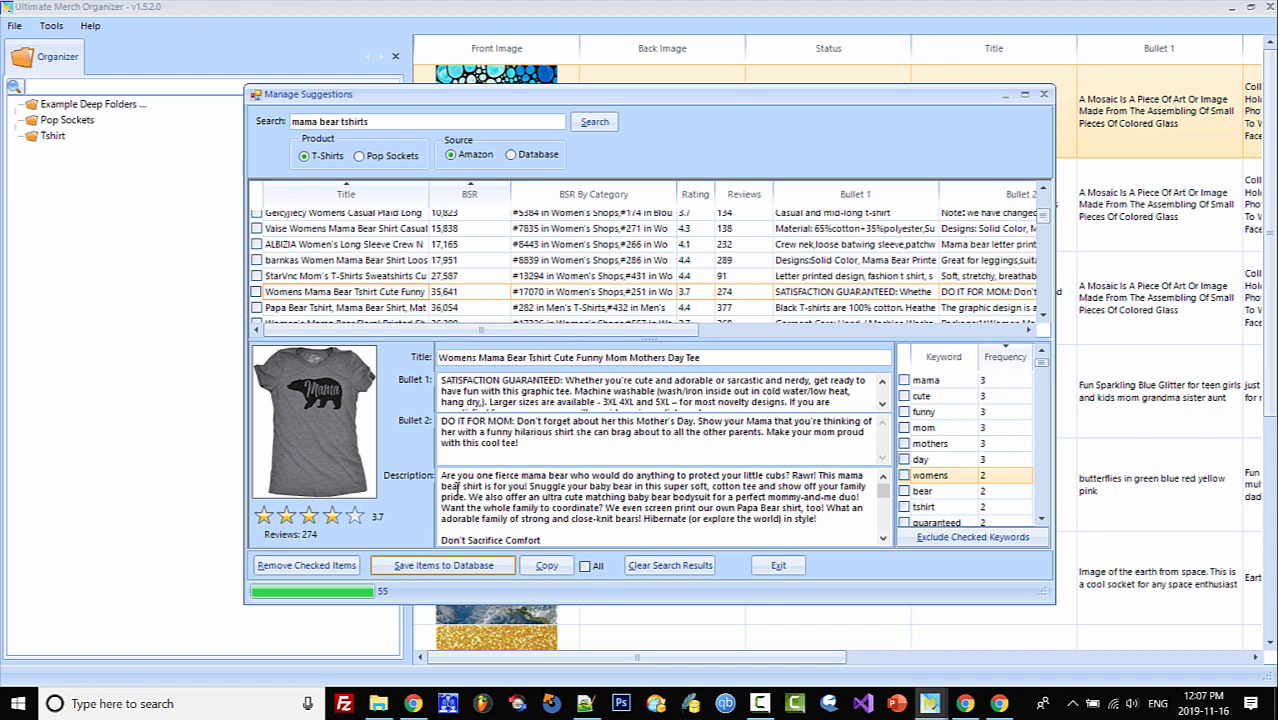
Switch the search source to Database and back to Amazon.
click(540, 158)
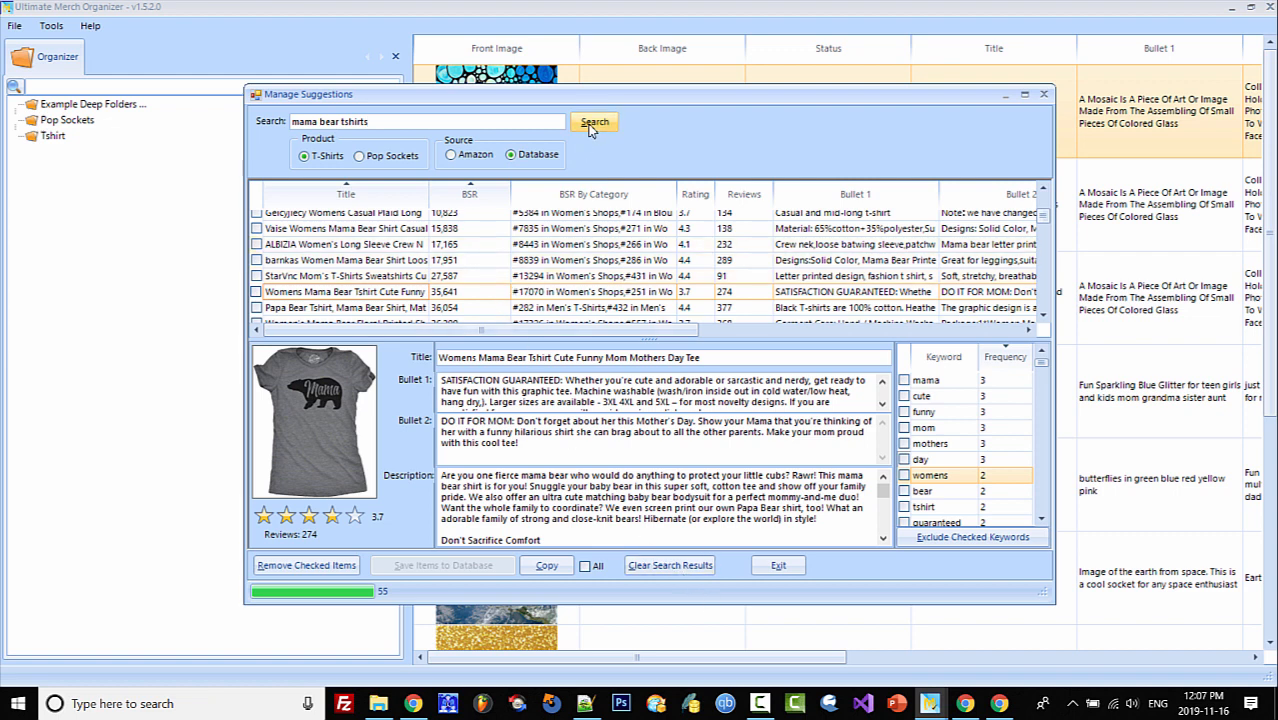
click(471, 155)
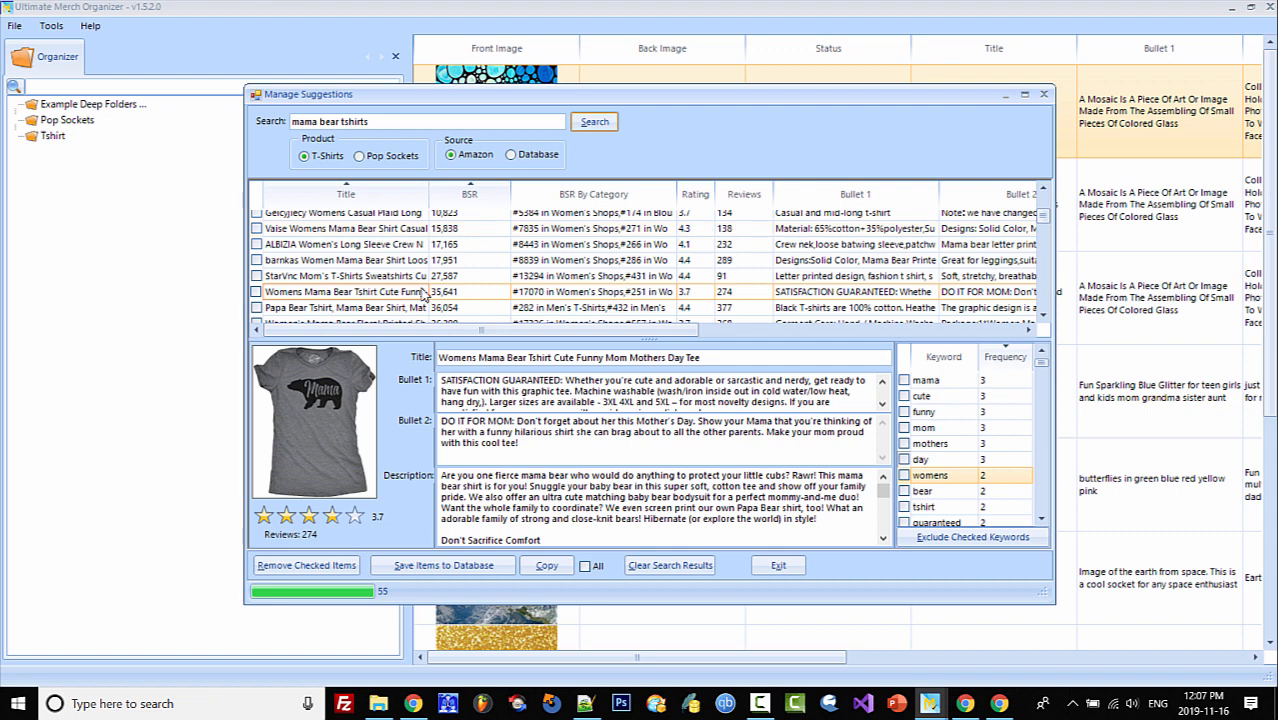
View the details of the "Womens Mama Bear Tshirt Cute Funny" and Geicyjiecy Womens Casual Plaid results.
click(372, 290)
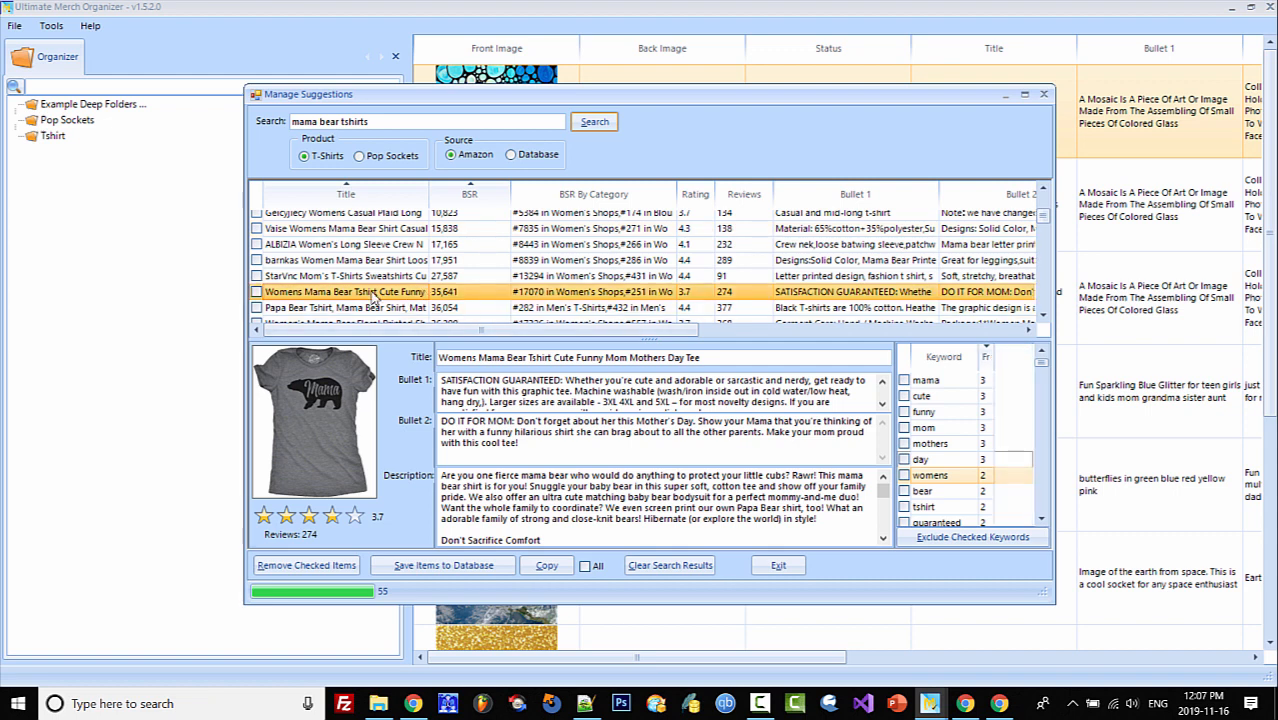
click(375, 215)
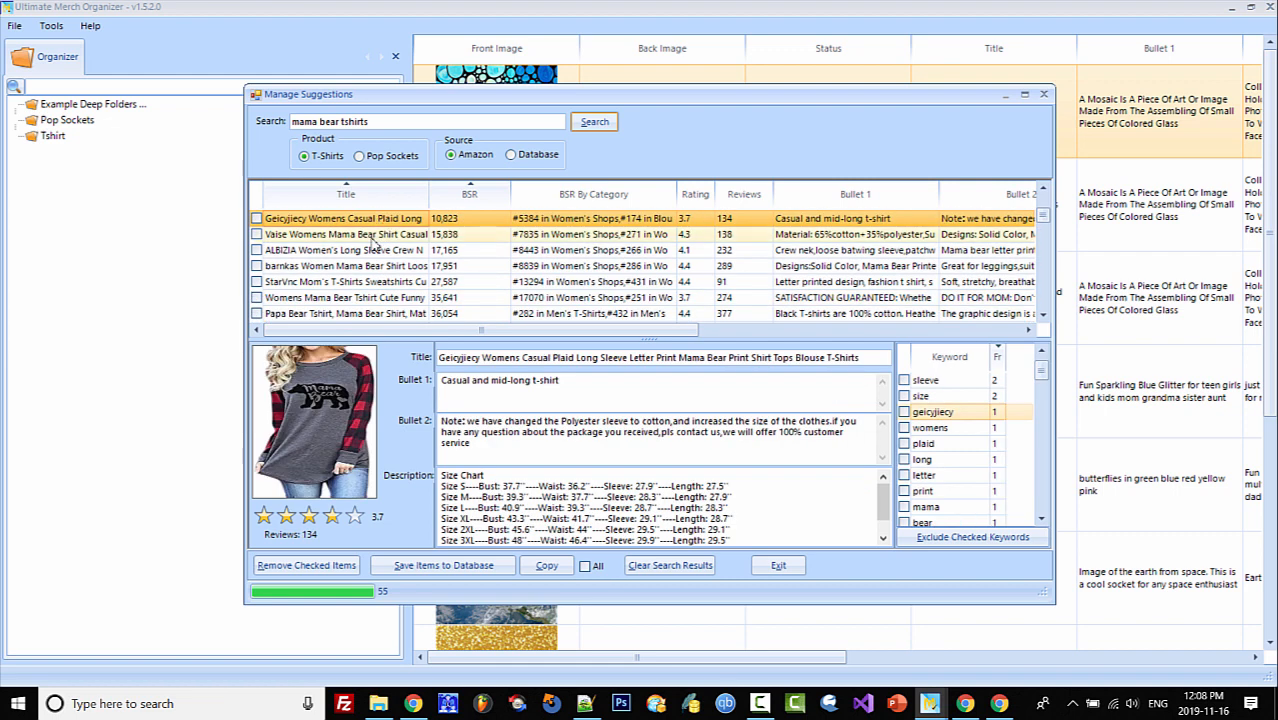
View the details of the Vaise Womens Mama Bear Shirt result and widen the Title column of the results.
click(372, 236)
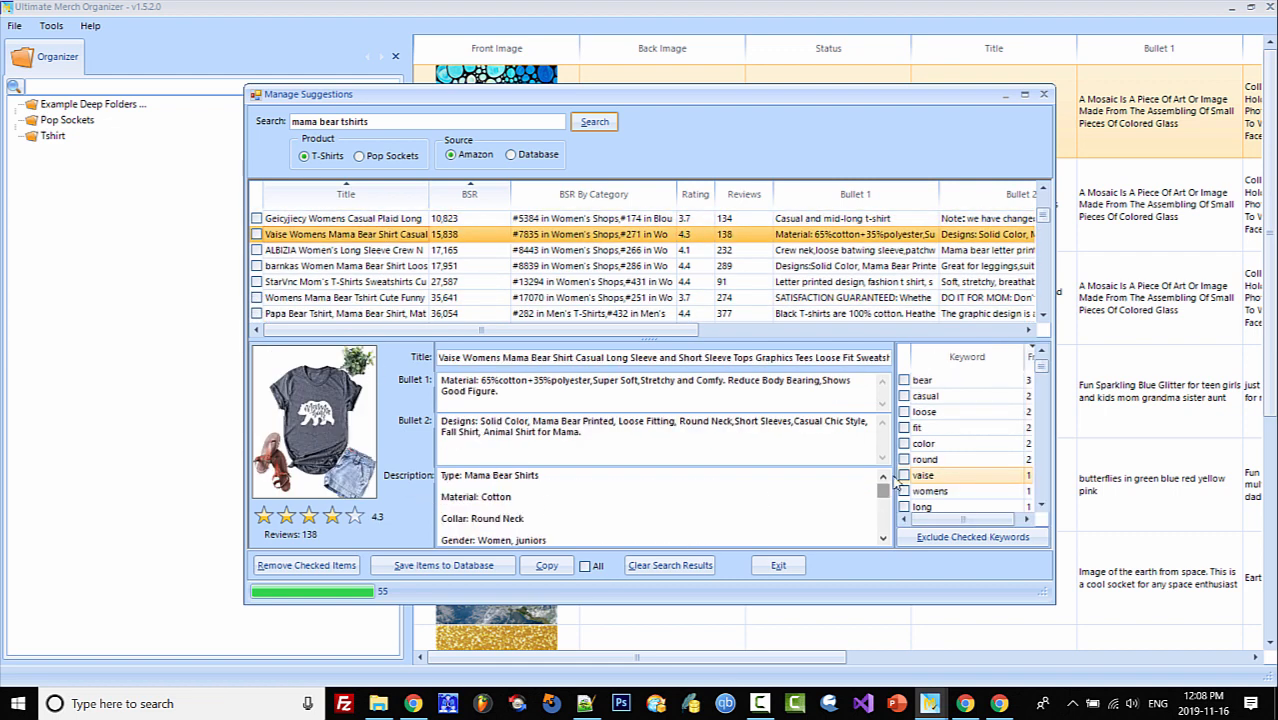
mouse_move(883, 496)
mouse_down()
mouse_move(887, 536)
mouse_move(893, 480)
mouse_up()
drag(429, 193, 622, 198)
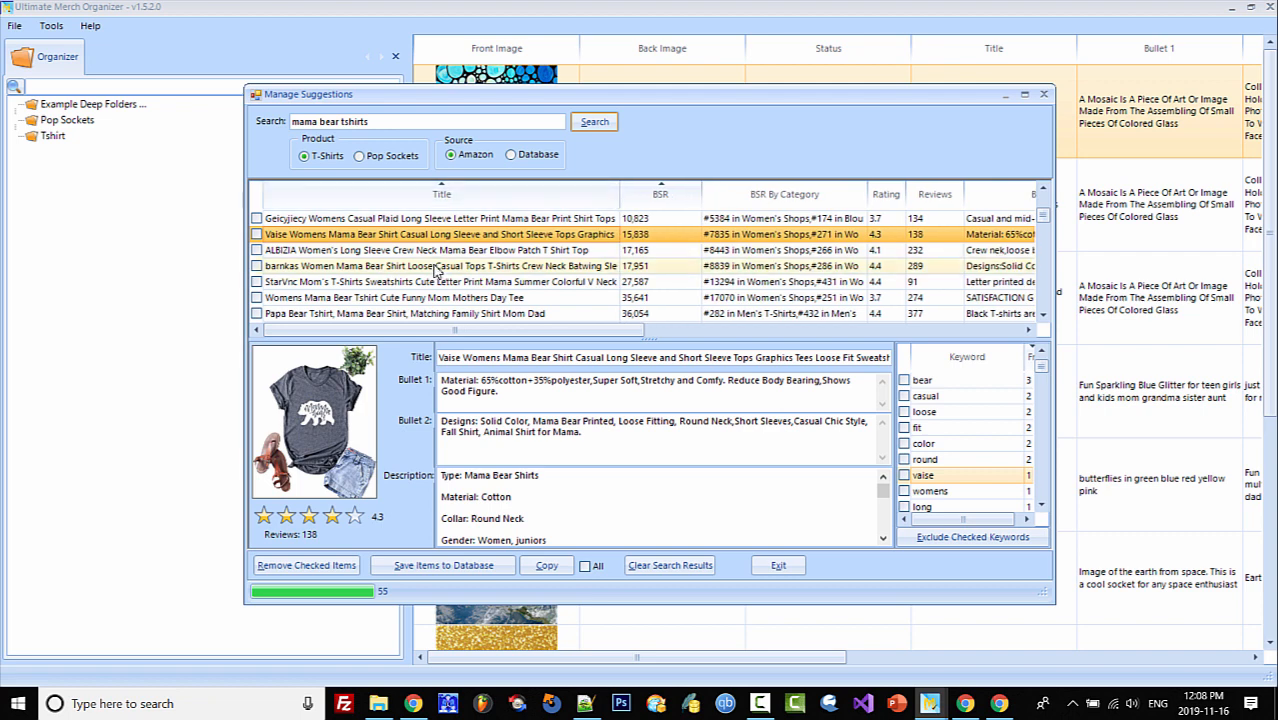
Browse the details of the ALBIZIA, barnkas, StarVnc, Womens Mama Bear Tshirt and Papa Bear Tshirt results.
click(428, 252)
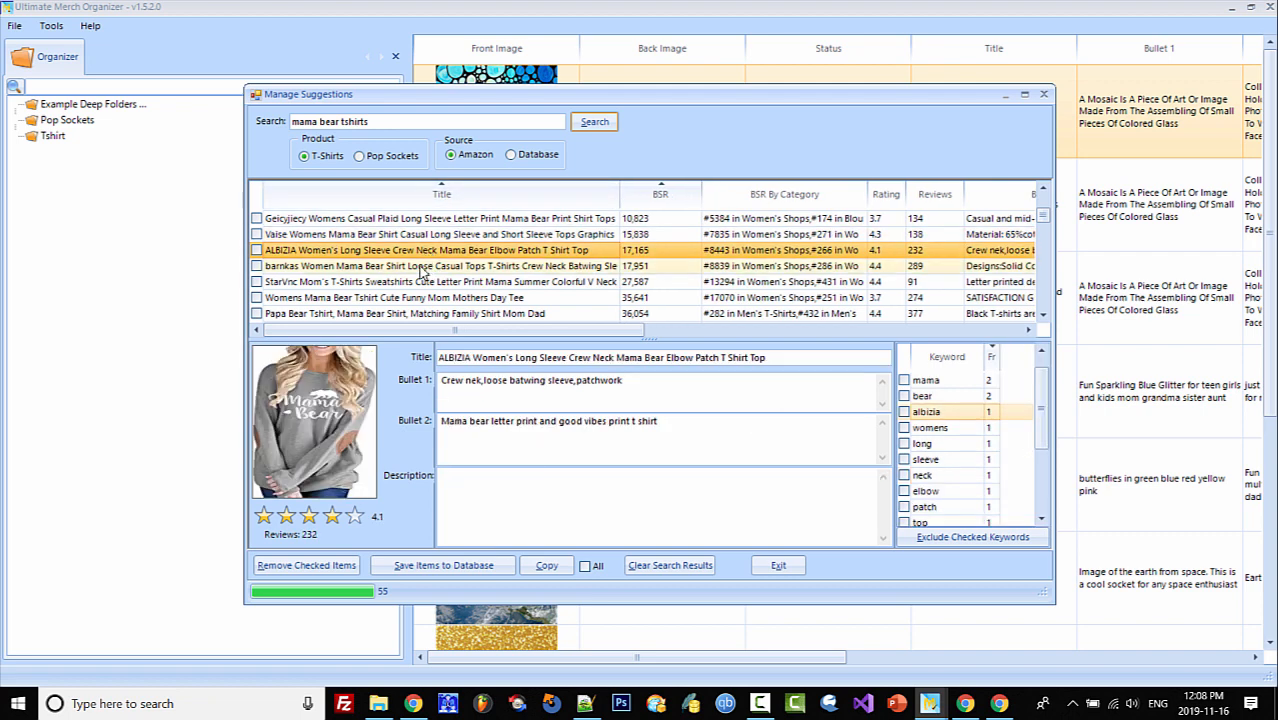
click(422, 268)
click(397, 282)
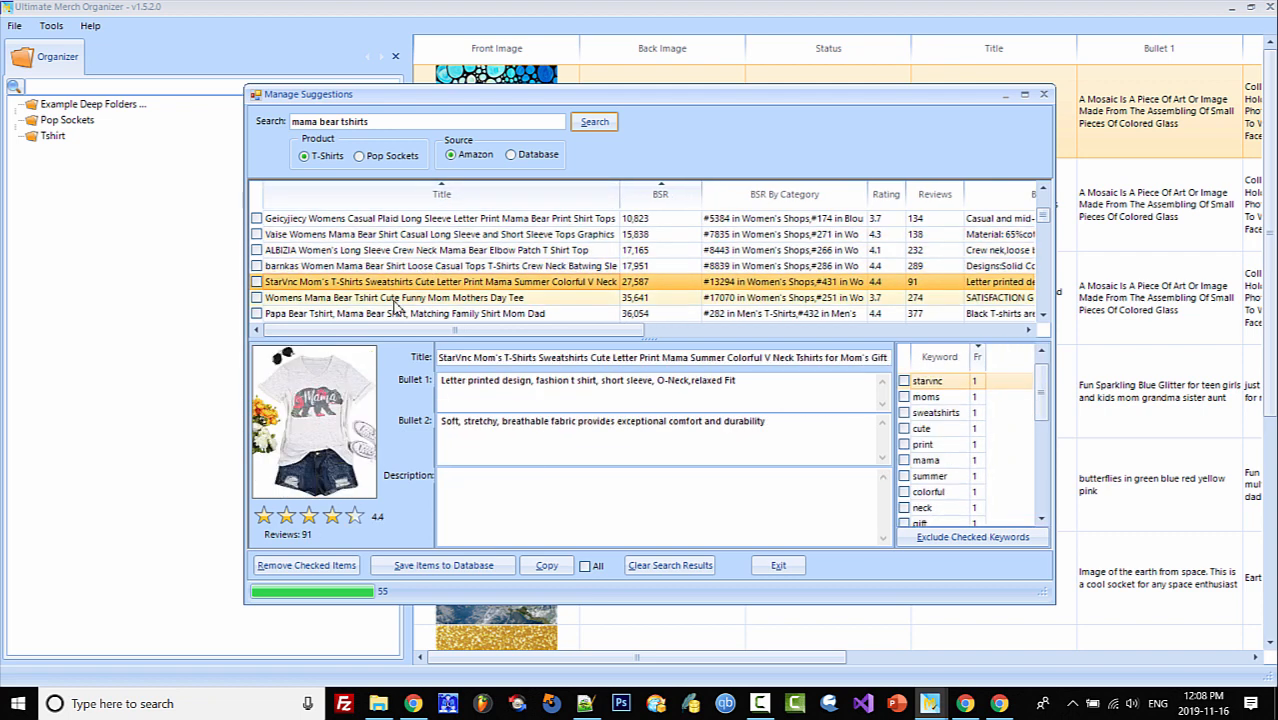
click(397, 299)
key(Down)
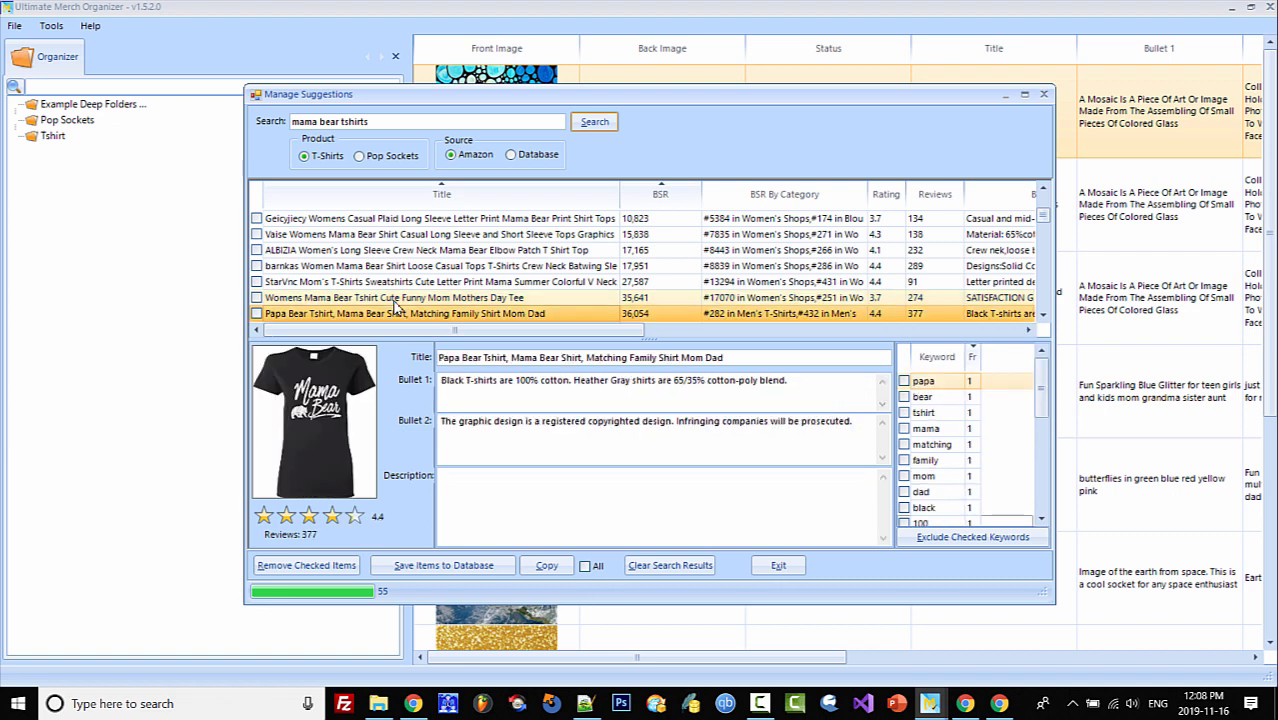
Select the "Womens Mama Bear Tshirt Cute Funny Mom Mothers Day Tee" result and copy its details with the All option enabled.
click(395, 301)
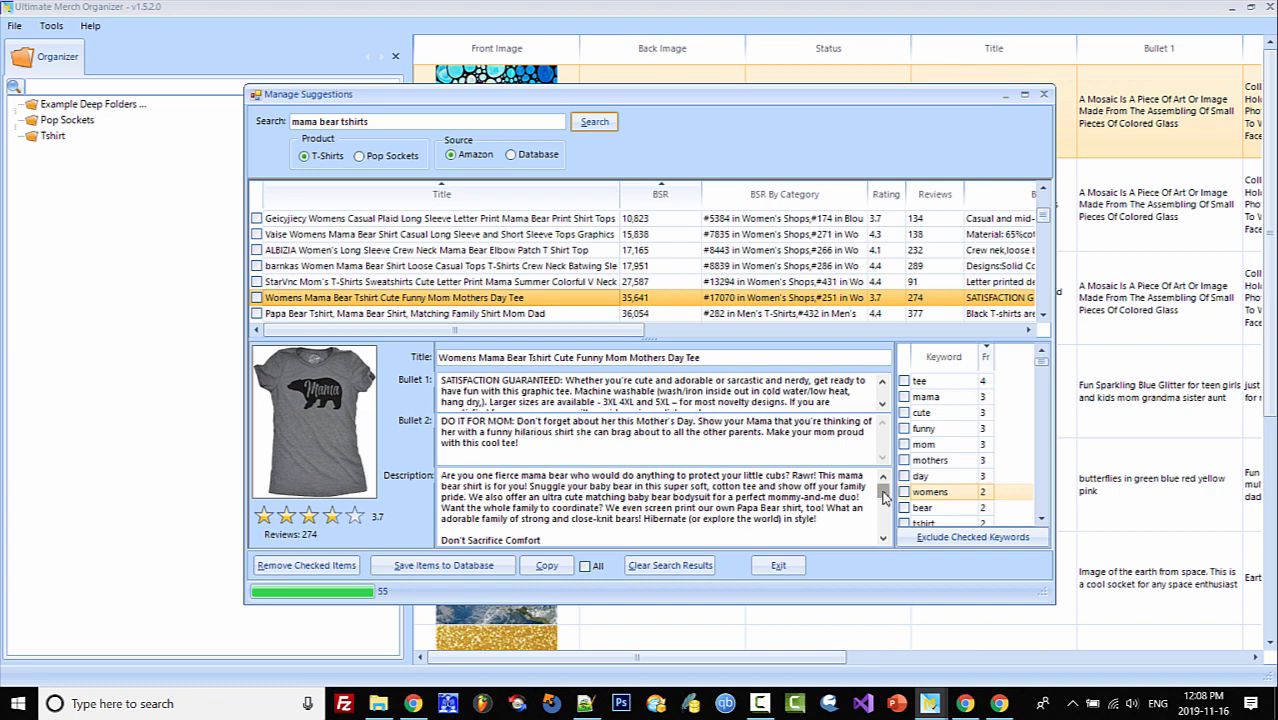
mouse_move(881, 490)
mouse_down()
mouse_move(881, 534)
mouse_move(880, 469)
mouse_up()
mouse_move(1042, 362)
mouse_down()
mouse_move(1043, 387)
mouse_move(1038, 350)
mouse_up()
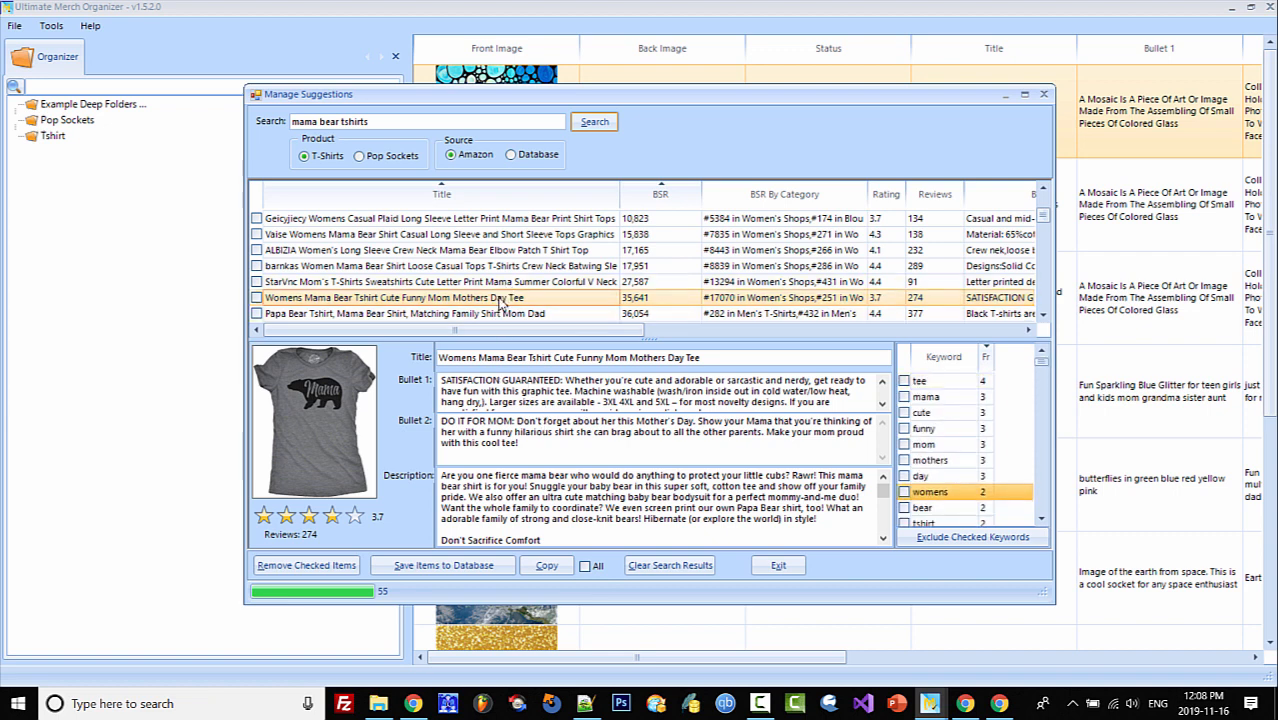
click(502, 298)
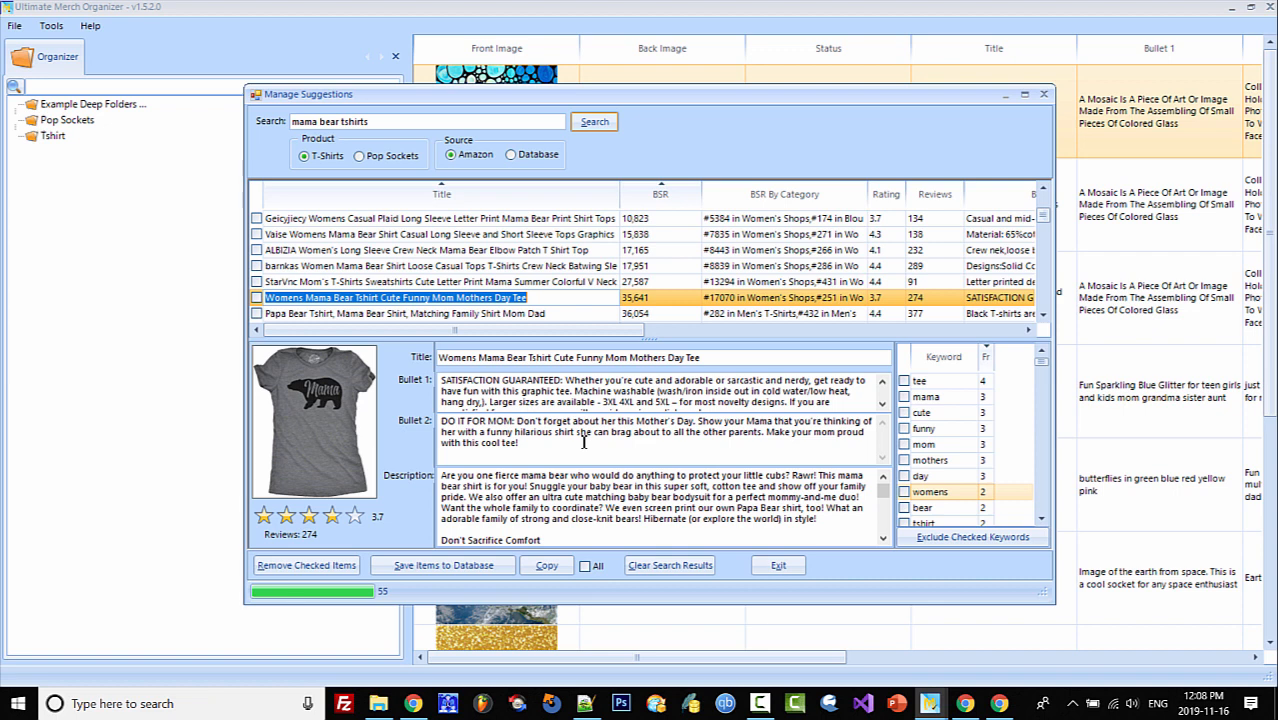
click(586, 567)
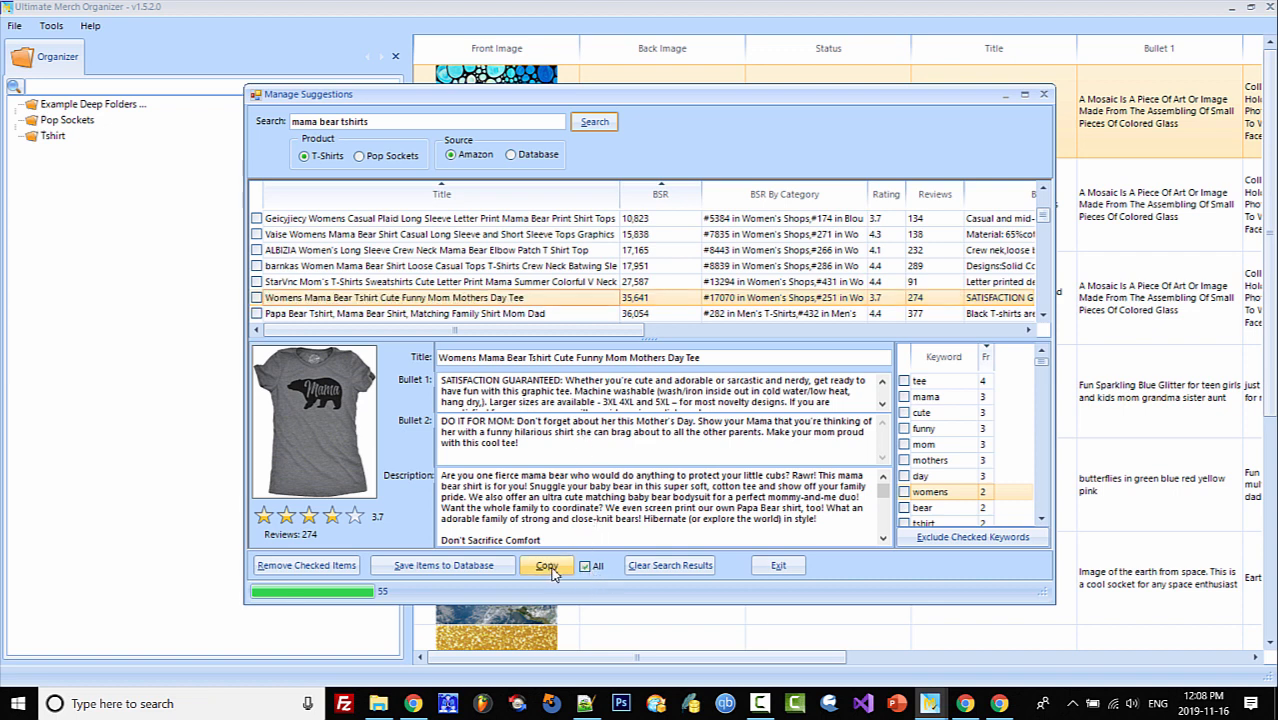
click(558, 568)
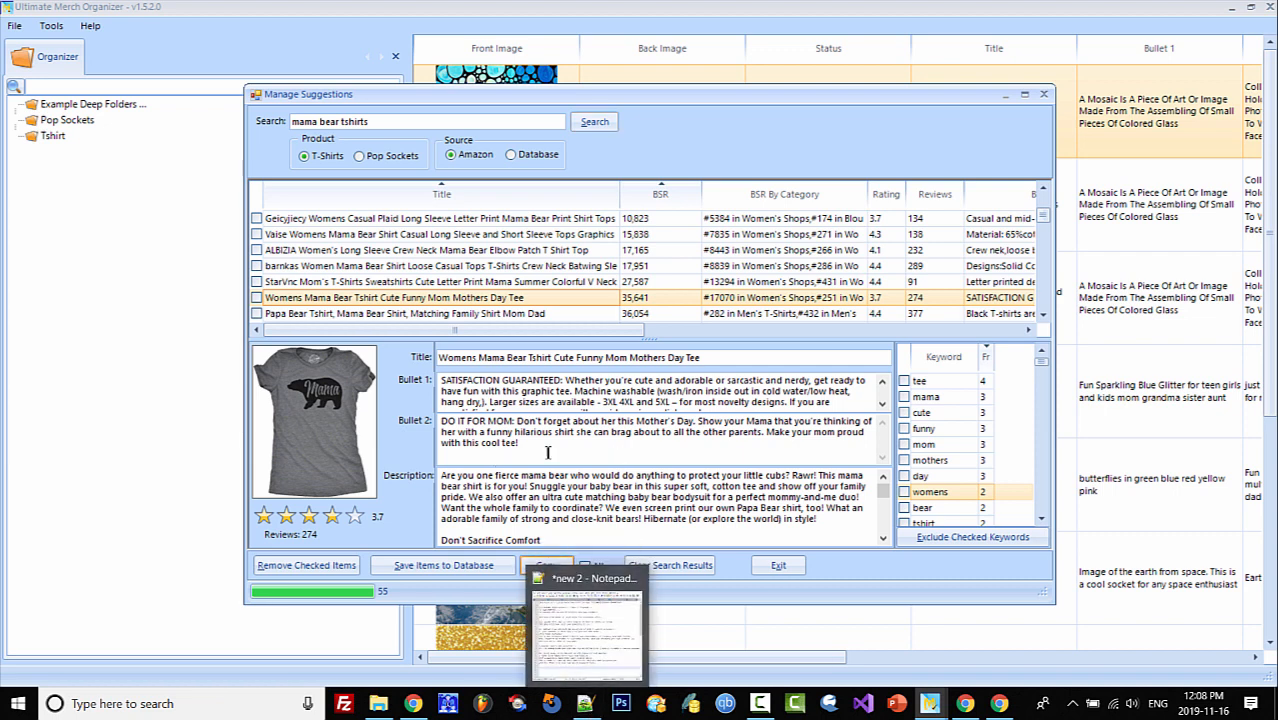
Switch to Notepad++ in a maximized window and paste the copied listing details into a new document.
click(587, 705)
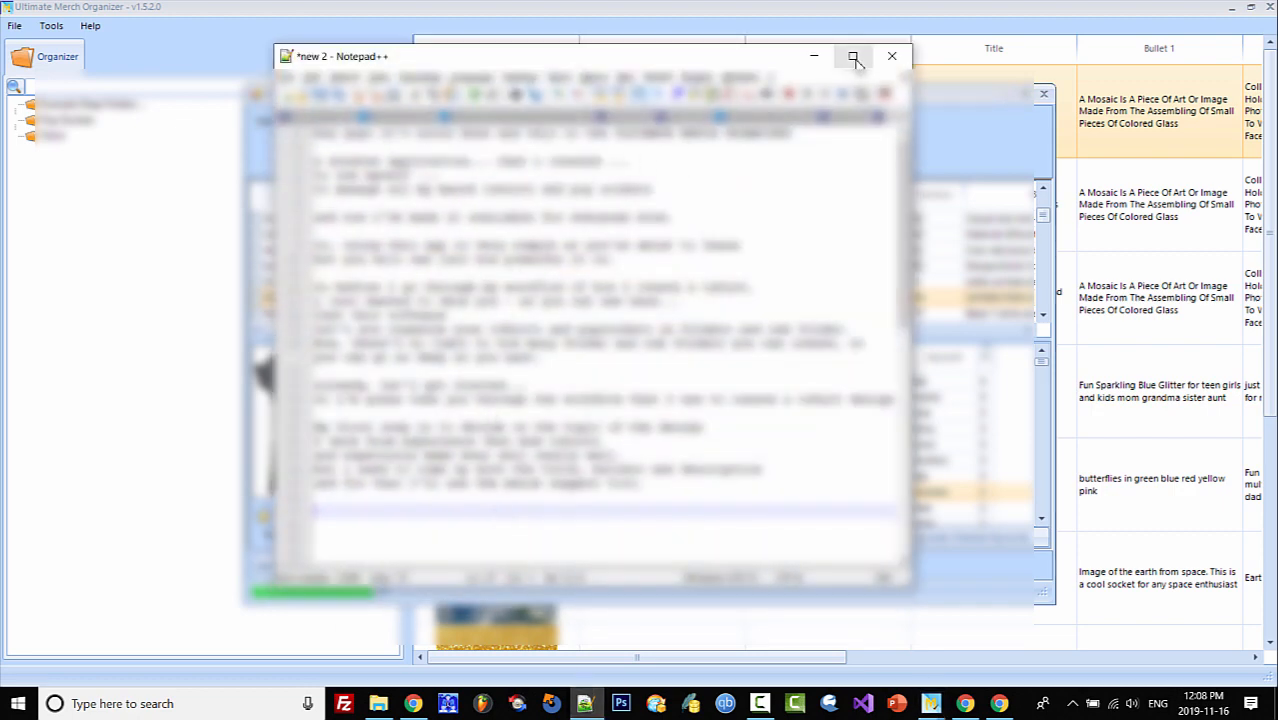
click(853, 57)
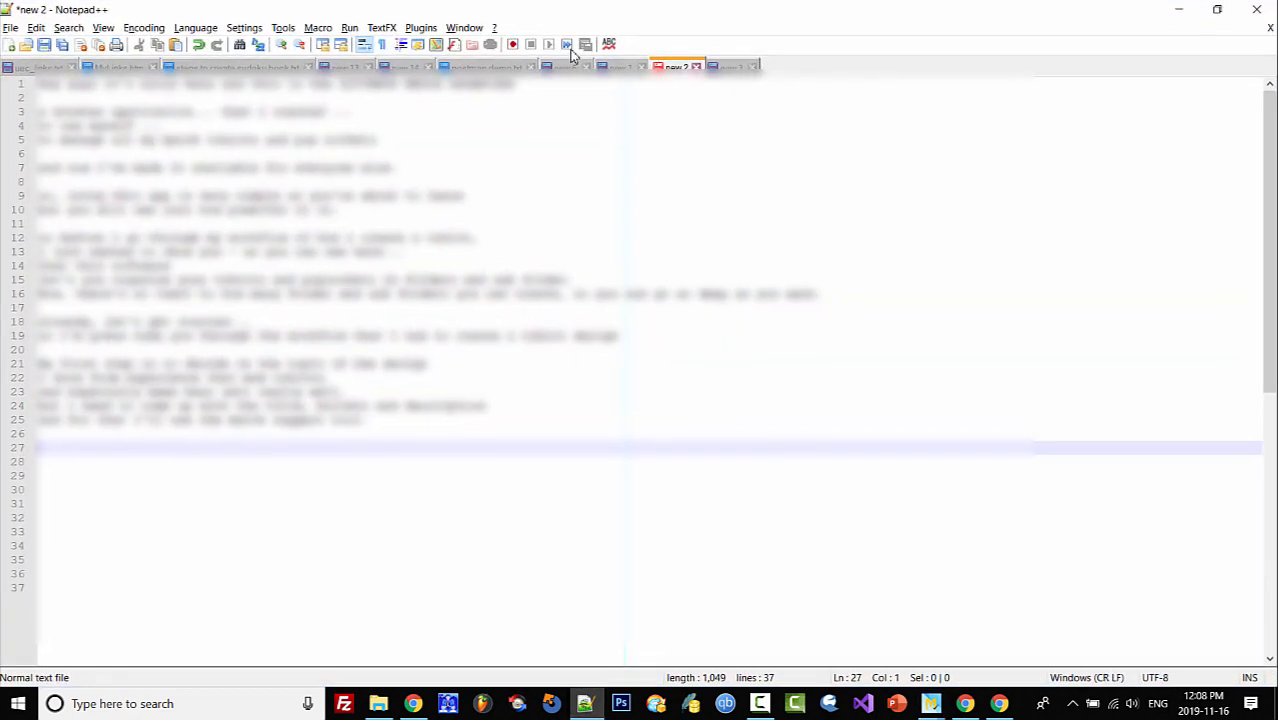
click(10, 45)
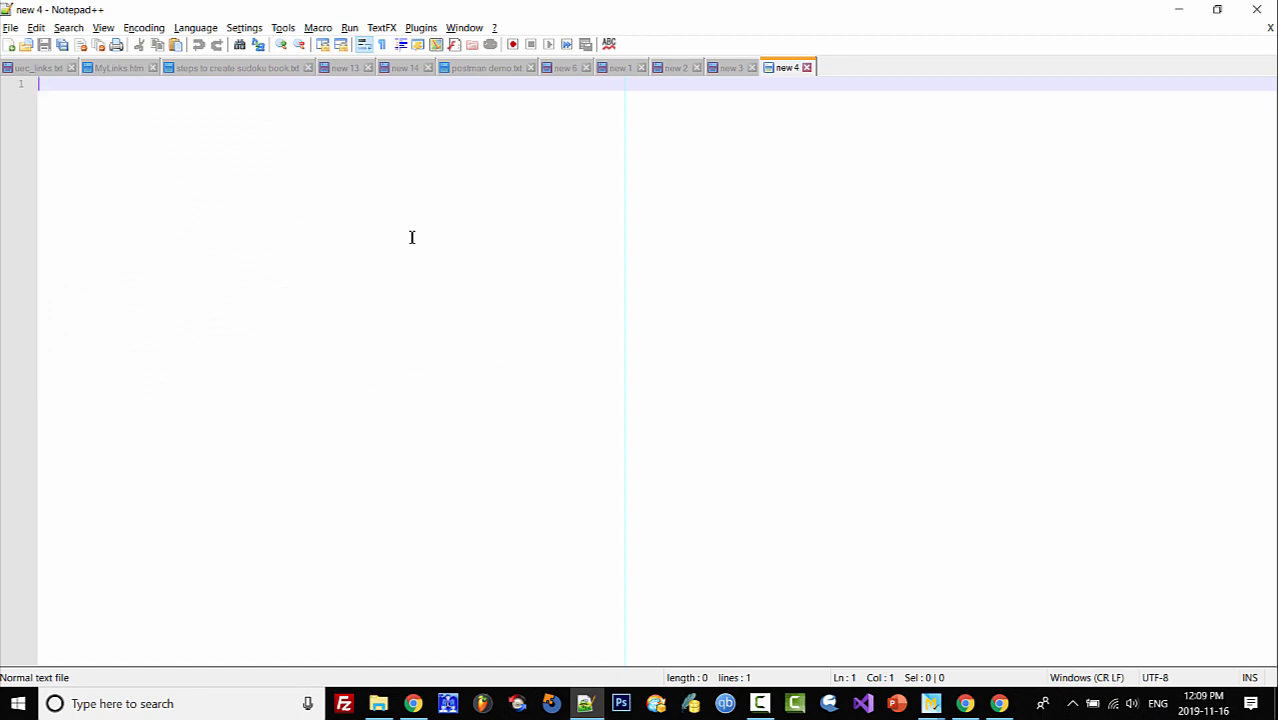
right_click(291, 175)
click(330, 215)
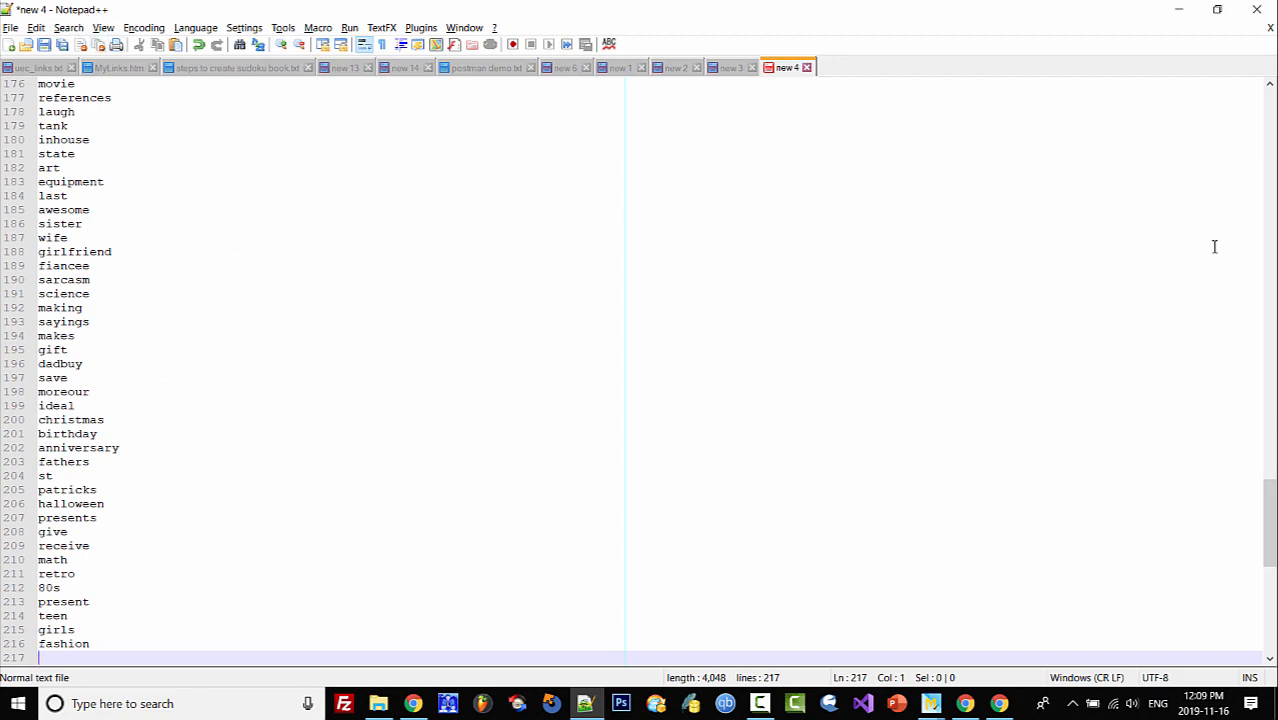
Examine the pasted title, bullets, description and keyword list in the new document, starting from its first line.
drag(1268, 500, 1268, 110)
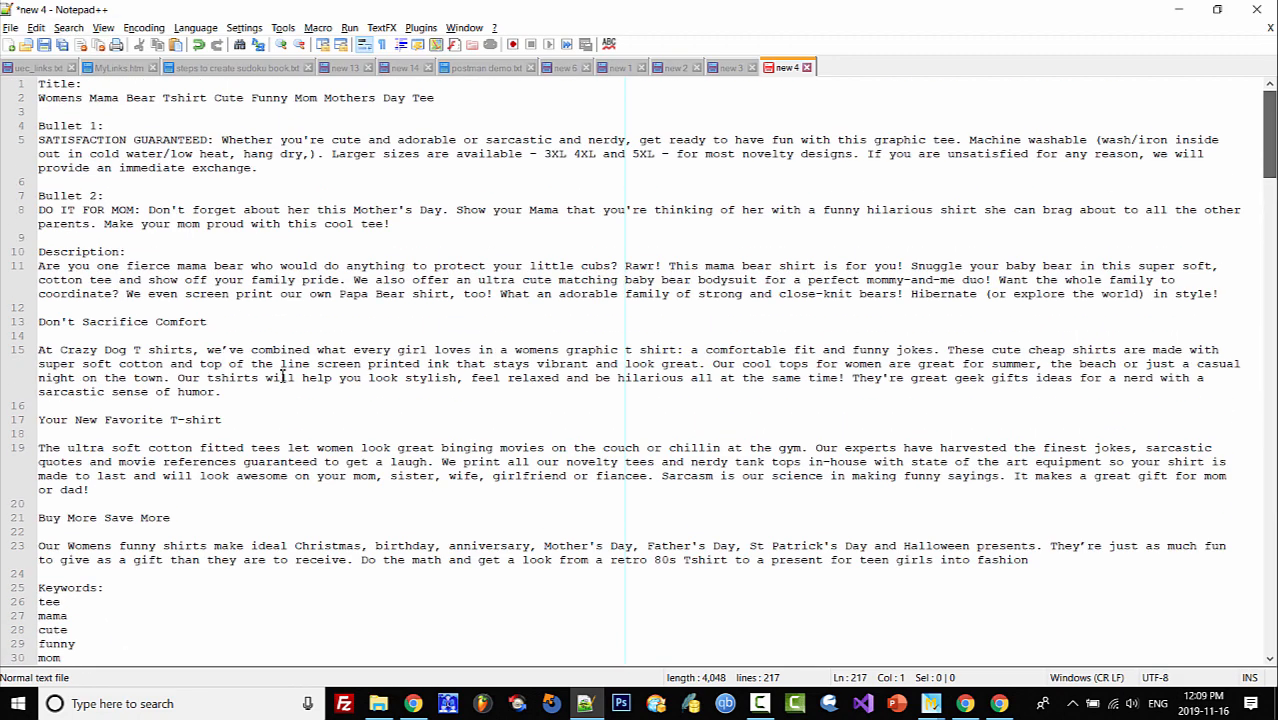
scroll(348, 285, down, 6)
scroll(349, 284, up, 3)
scroll(349, 285, up, 3)
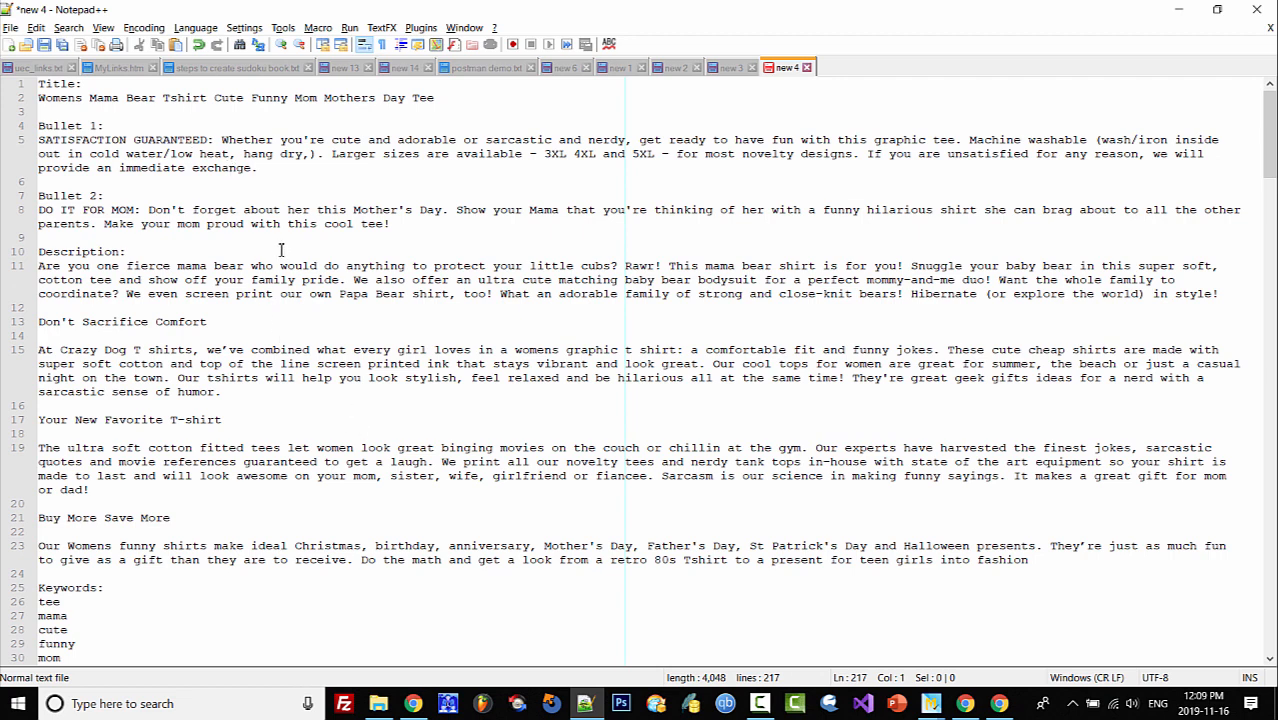
scroll(290, 311, down, 3)
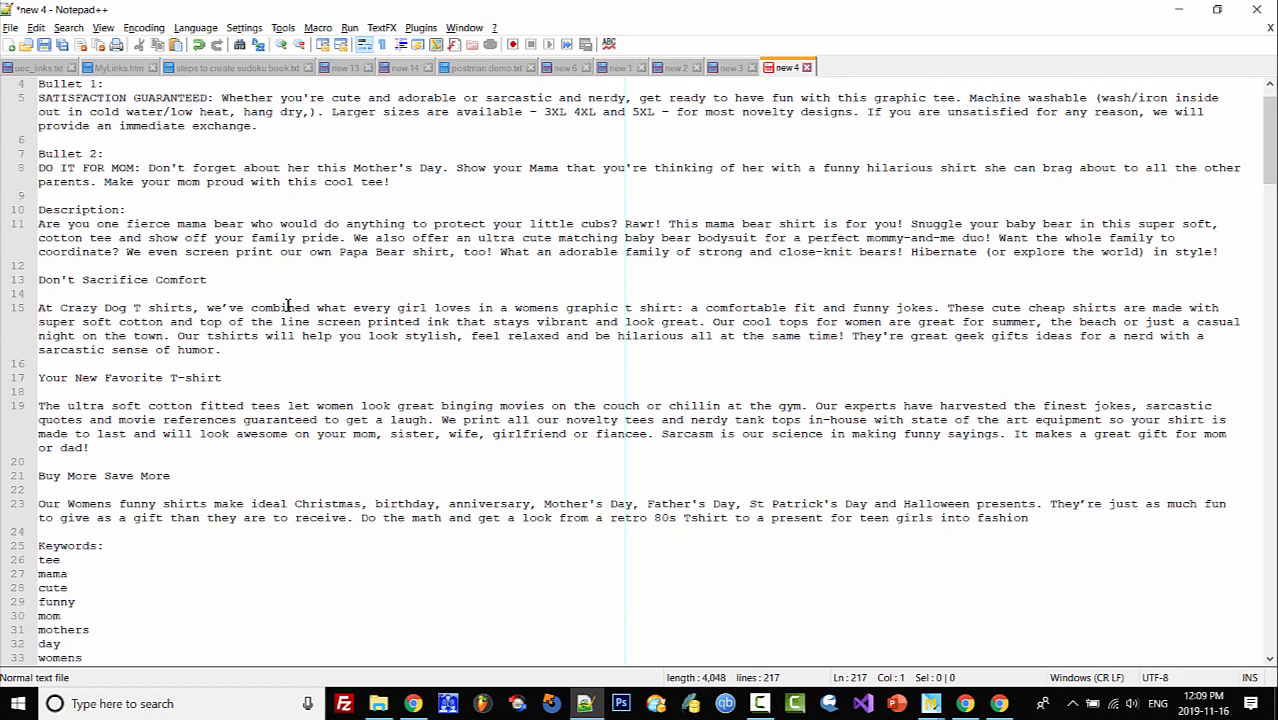
scroll(290, 311, down, 4)
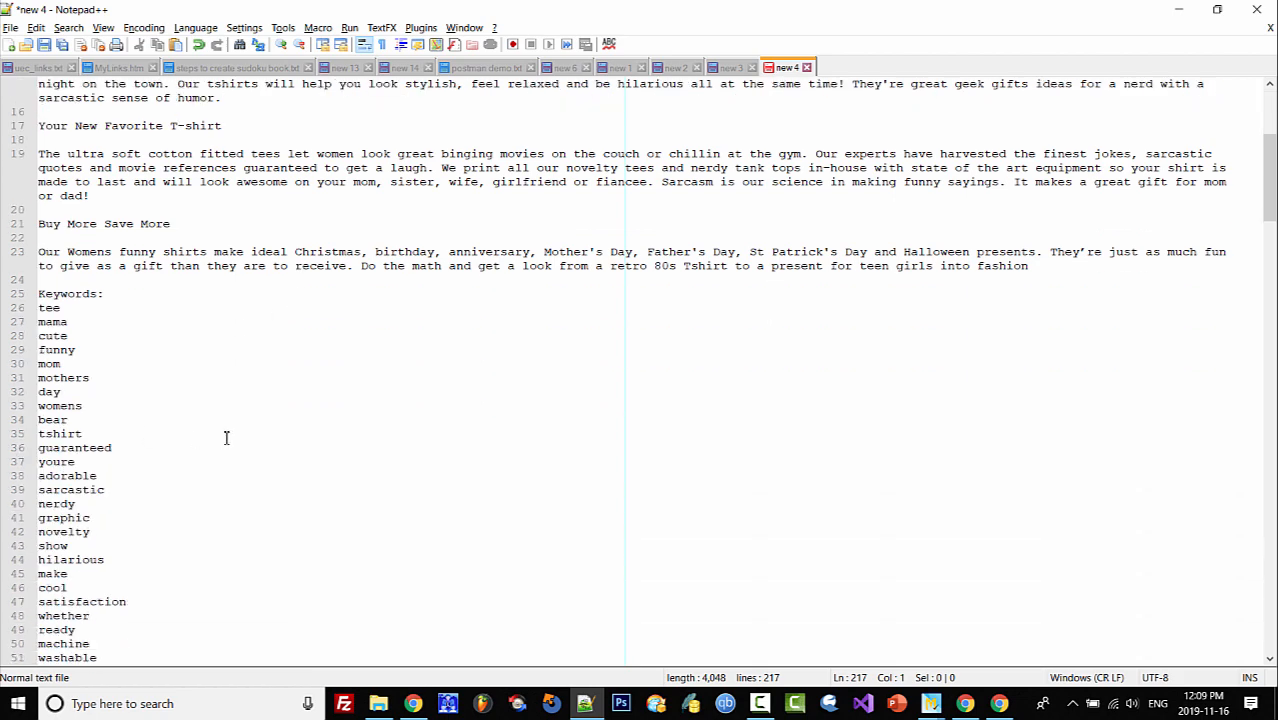
scroll(226, 437, up, 7)
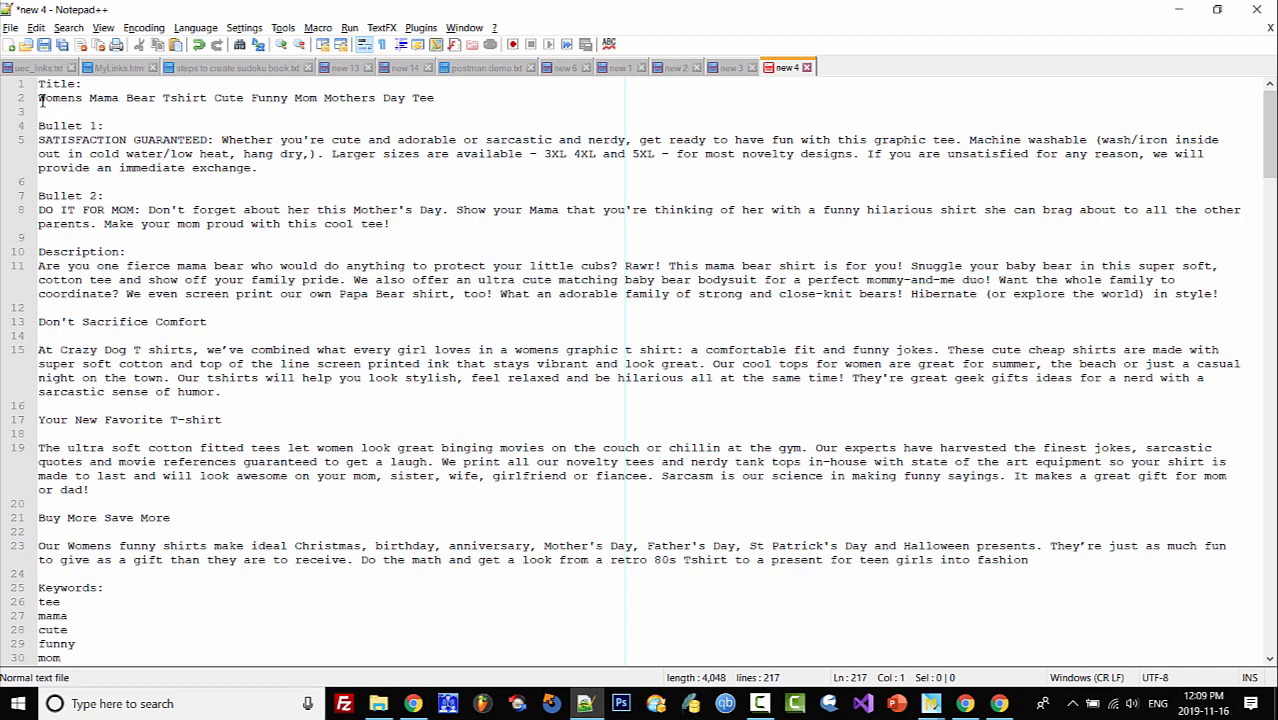
drag(40, 100, 466, 100)
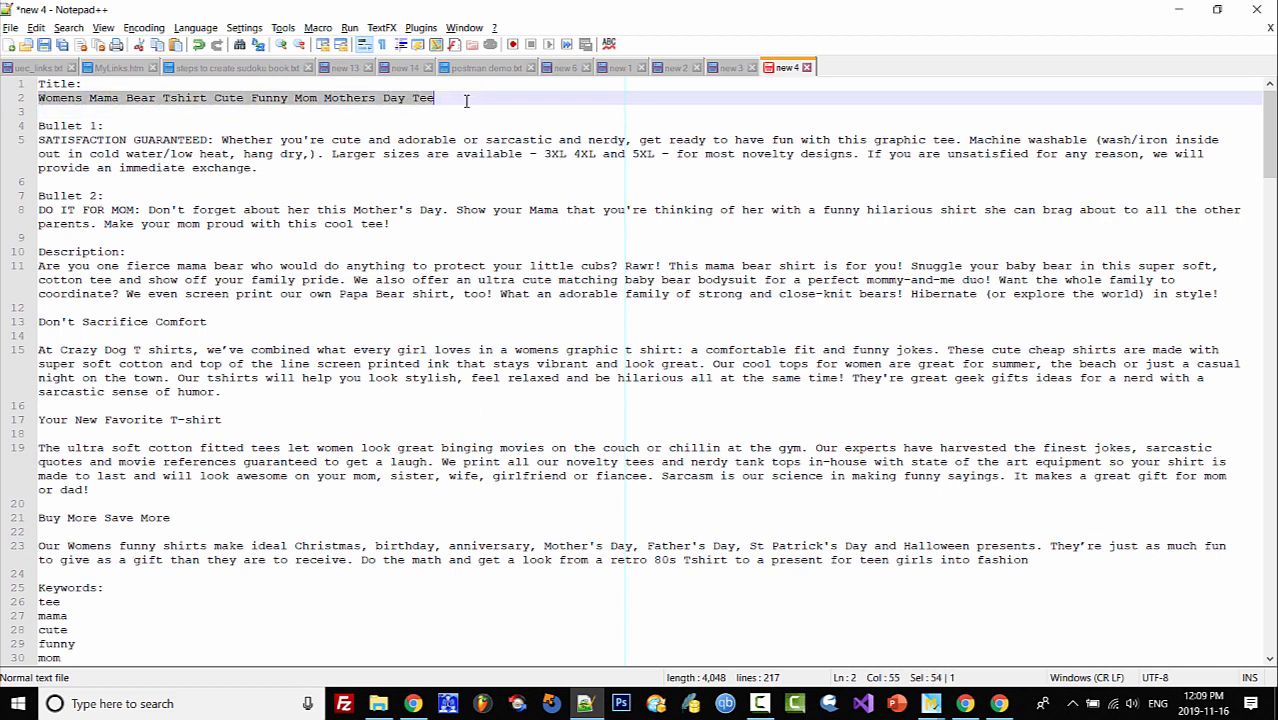
click(479, 141)
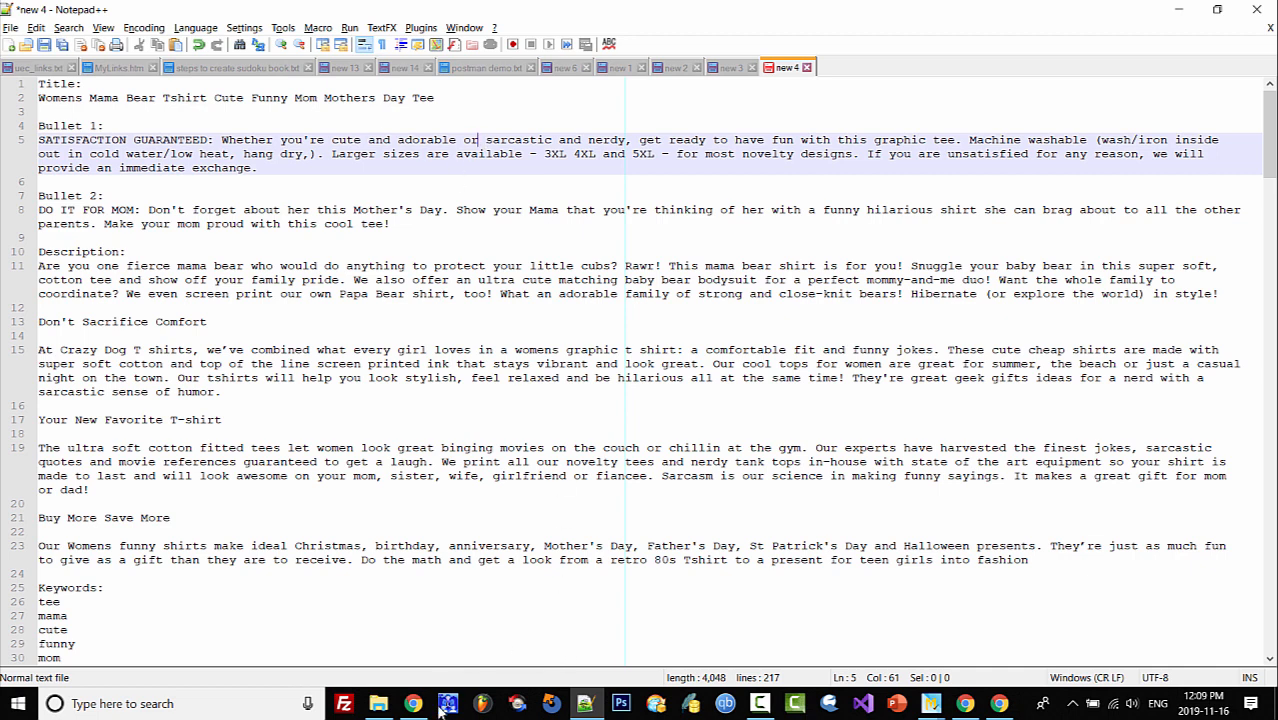
click(347, 185)
Copy the first description paragraph, switch to the Spinbot page in Chrome and paste it as the text to rewrite.
drag(38, 266, 1236, 300)
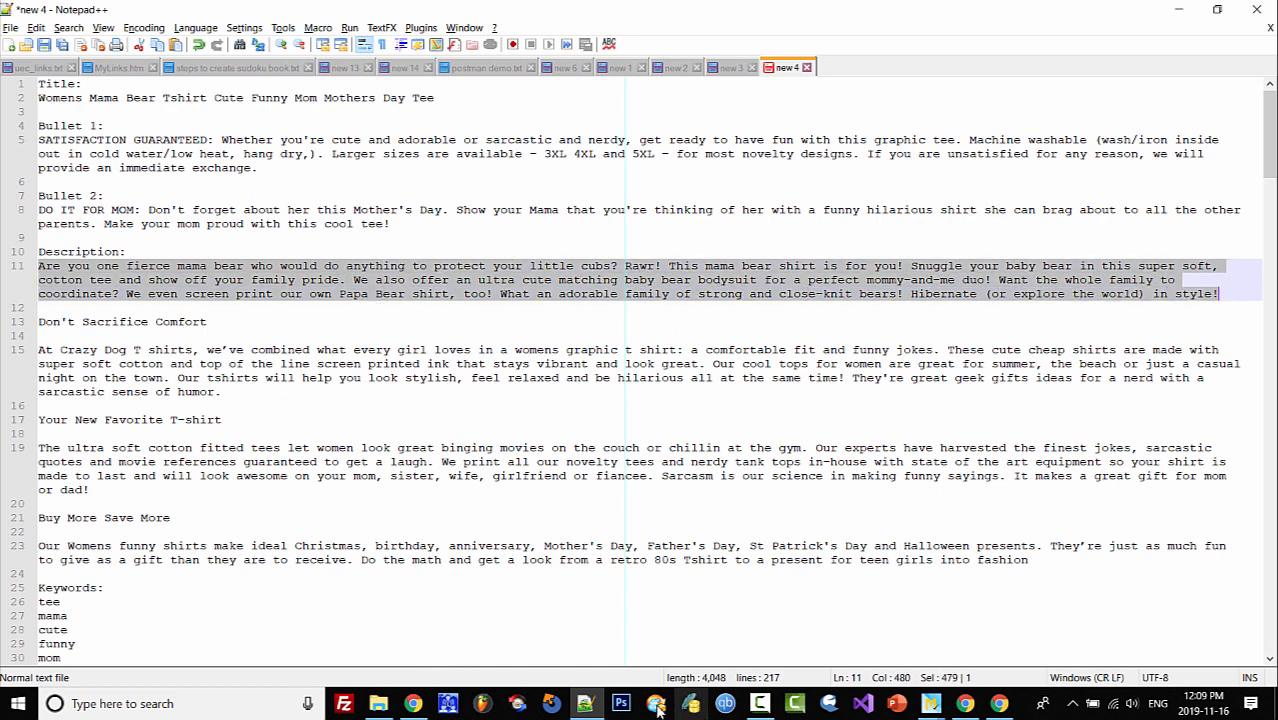
click(413, 703)
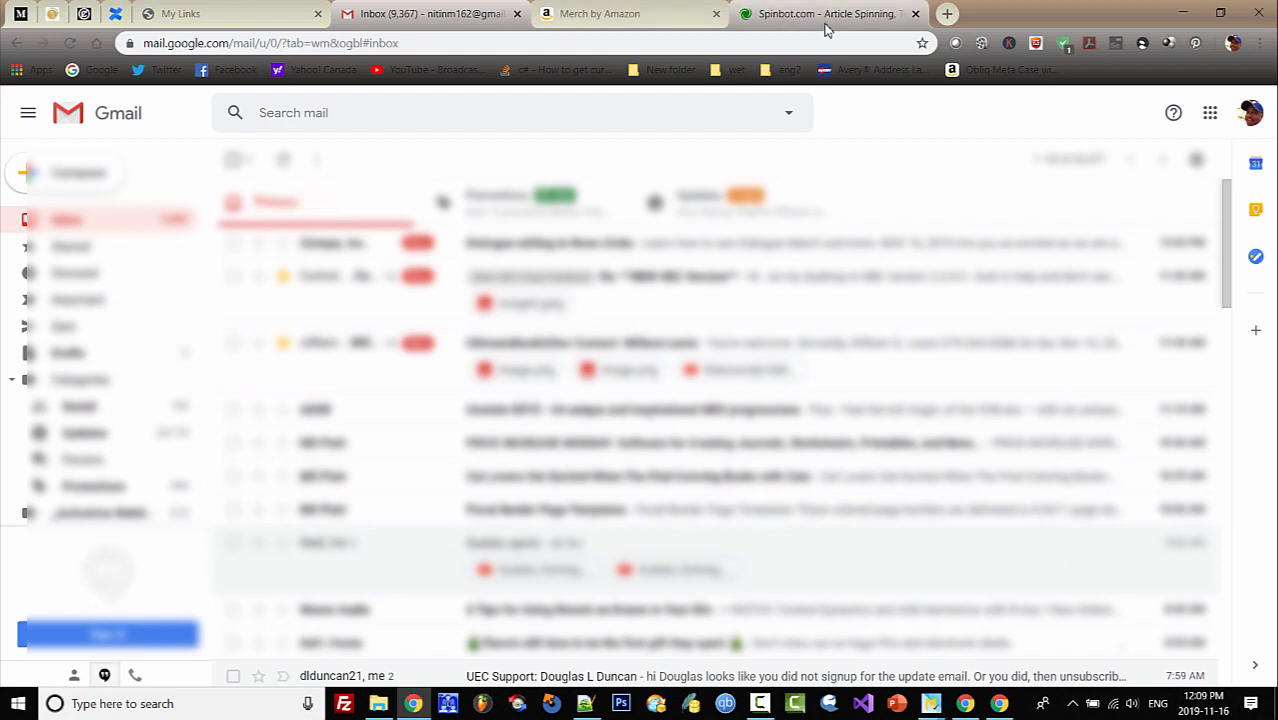
click(795, 22)
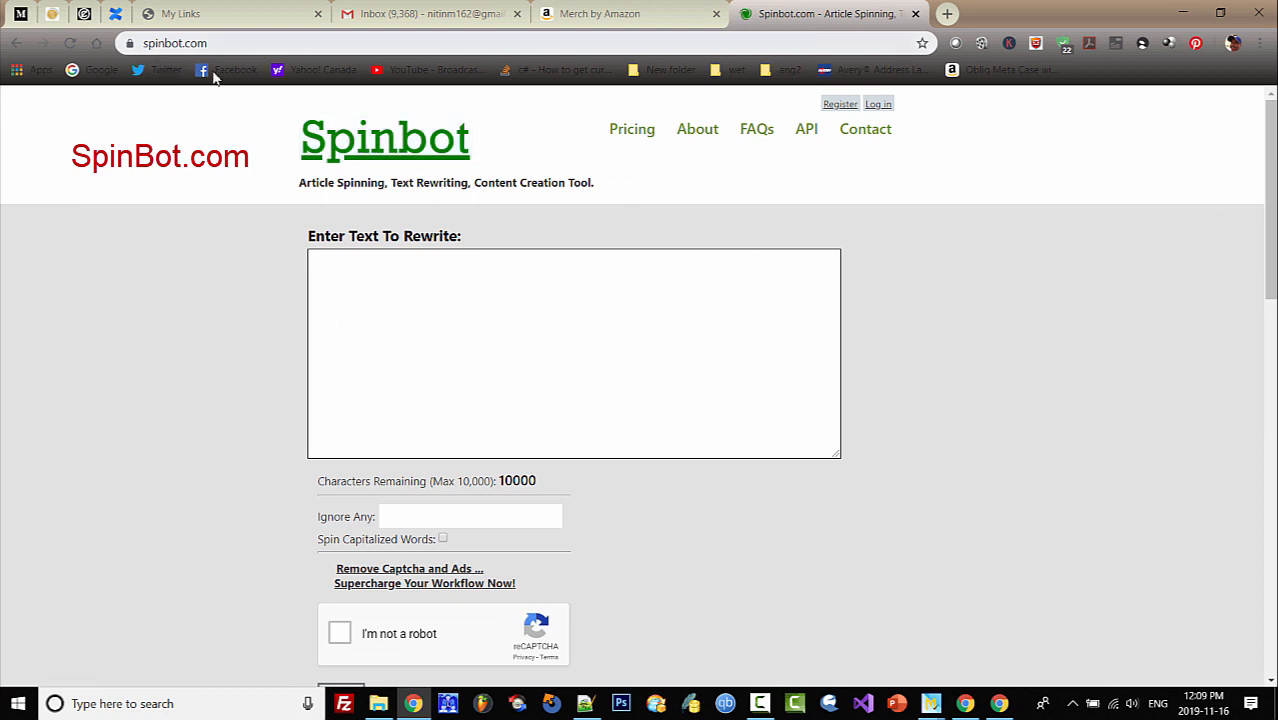
click(386, 300)
right_click(418, 287)
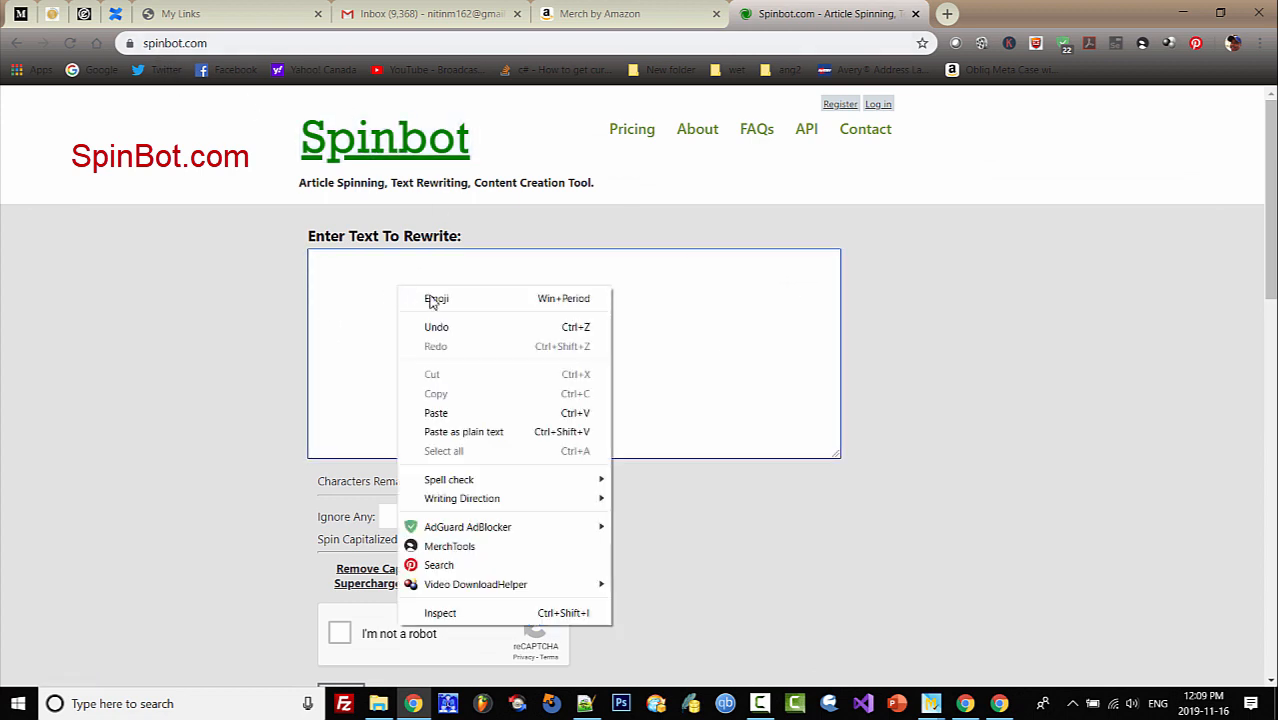
click(456, 411)
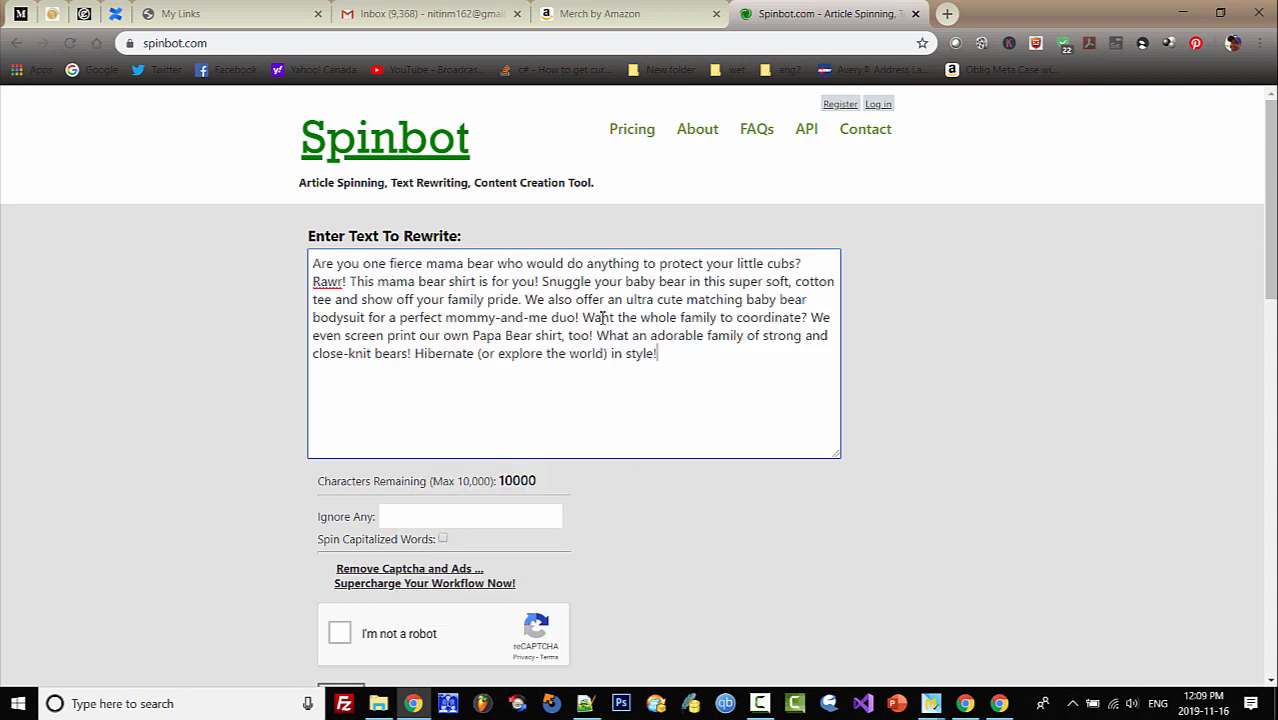
Complete the "I'm not a robot" check and have Spinbot rewrite the pasted paragraph.
scroll(937, 410, down, 1)
scroll(937, 410, down, 2)
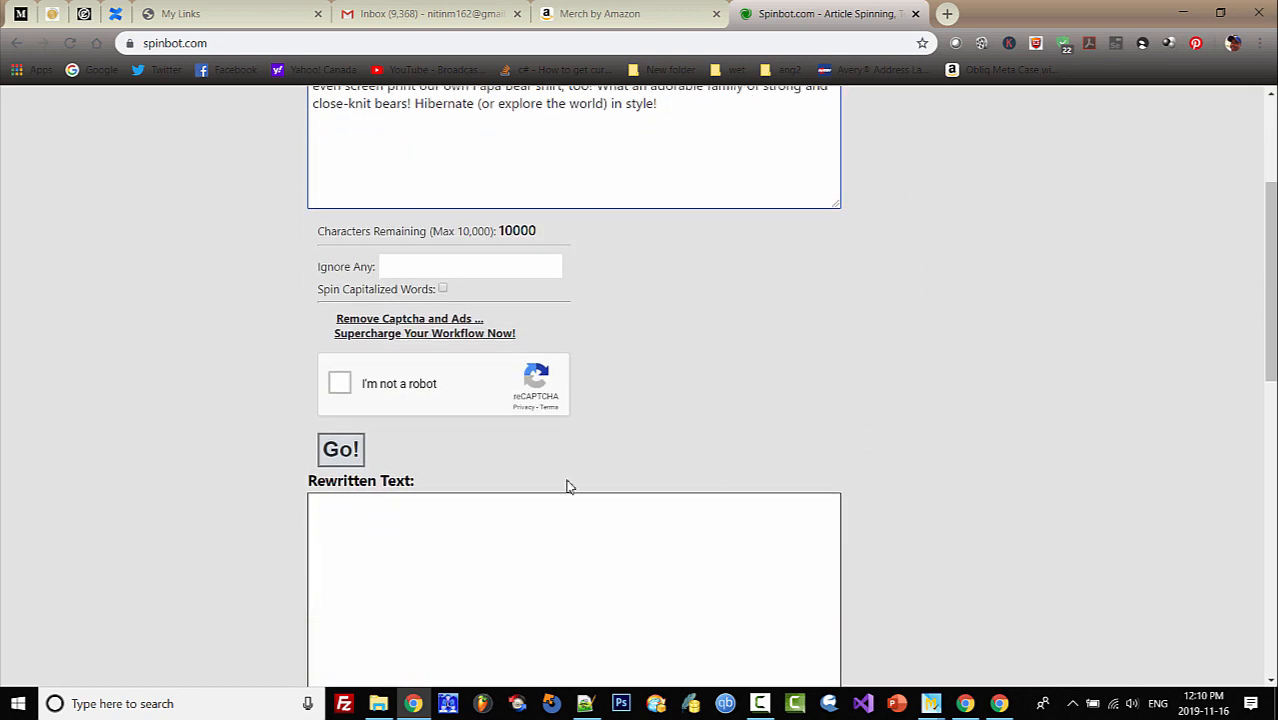
click(341, 385)
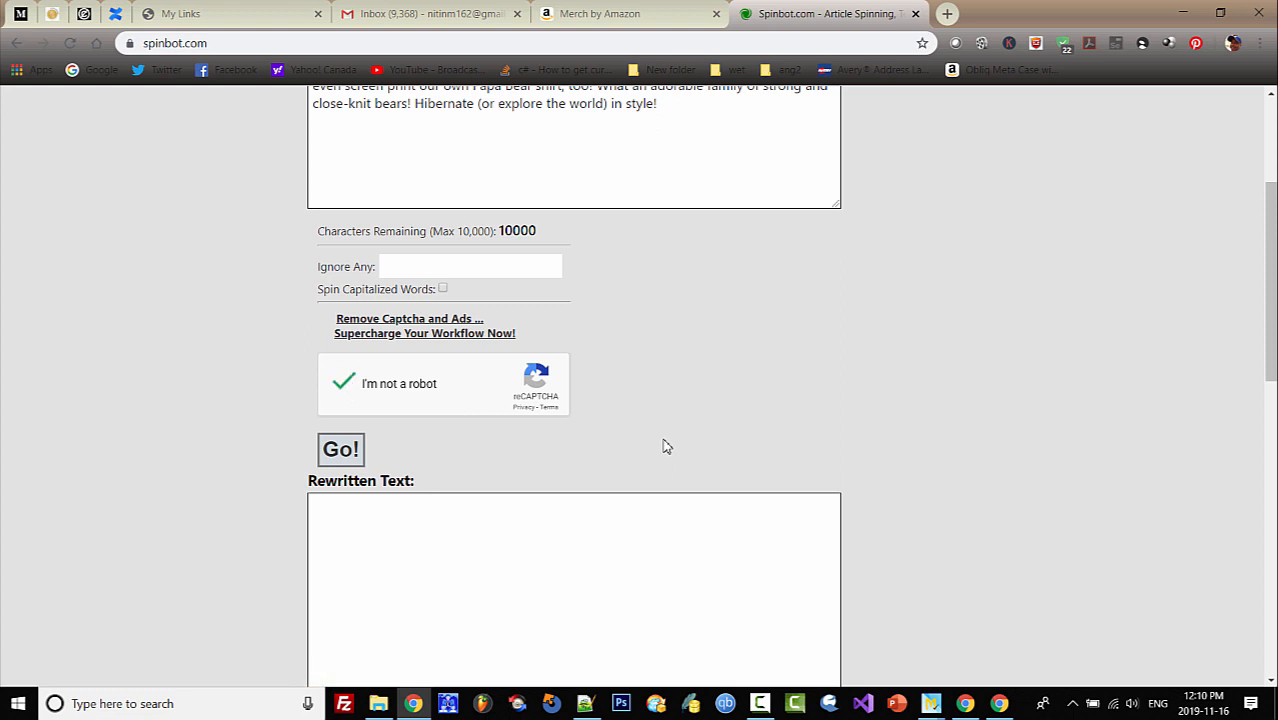
scroll(665, 442, down, 1)
click(341, 368)
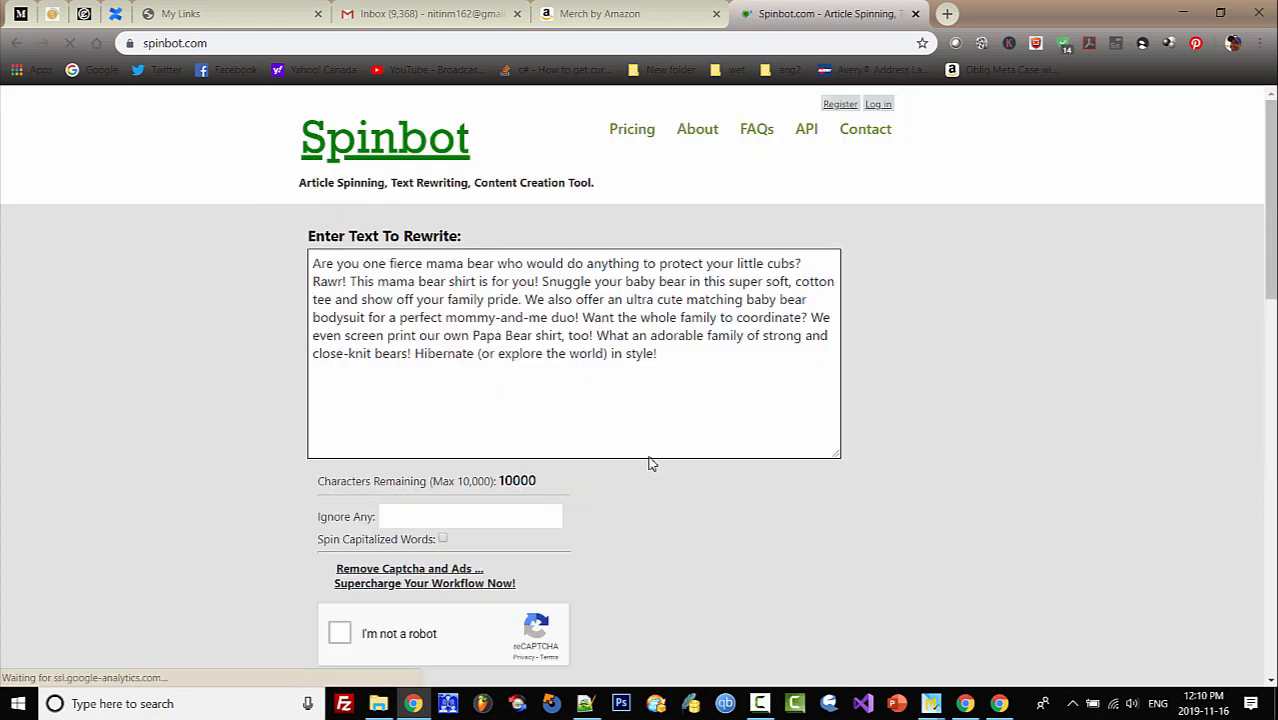
Compare the original paragraph with Spinbot's version, copy the entire rewritten text and switch back to Notepad++.
scroll(924, 436, down, 4)
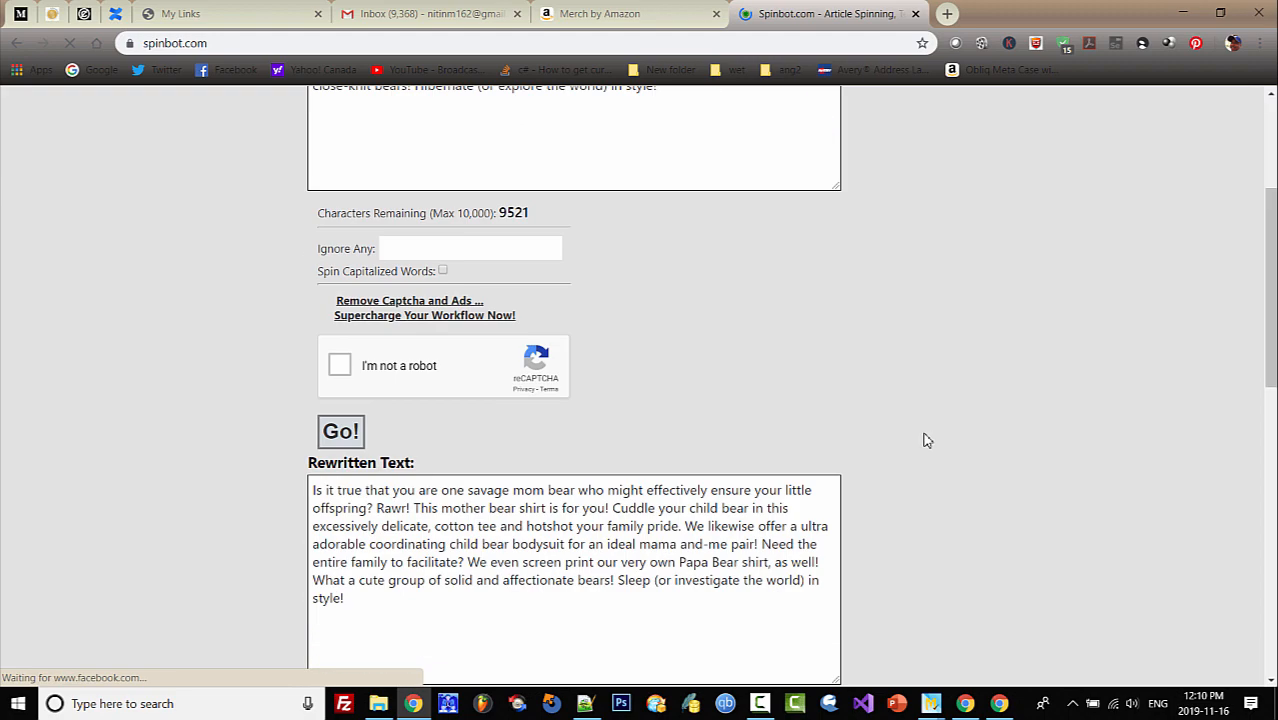
scroll(924, 440, up, 3)
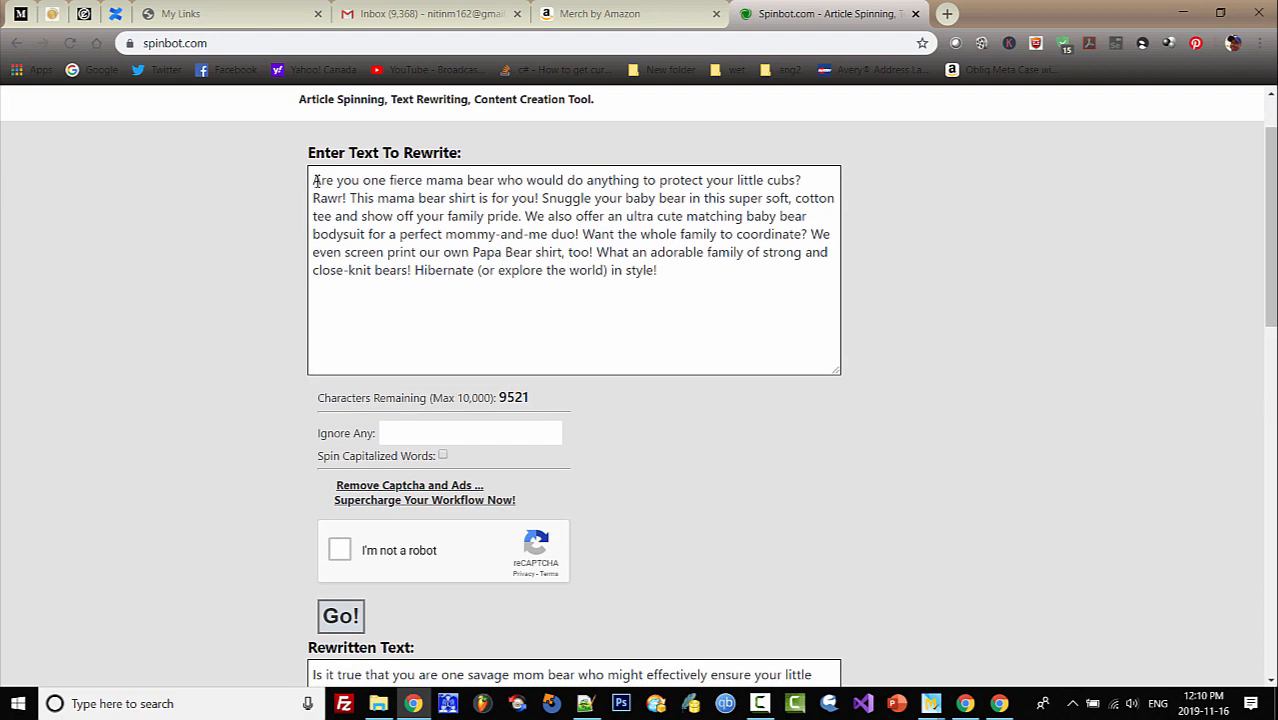
drag(315, 181, 686, 275)
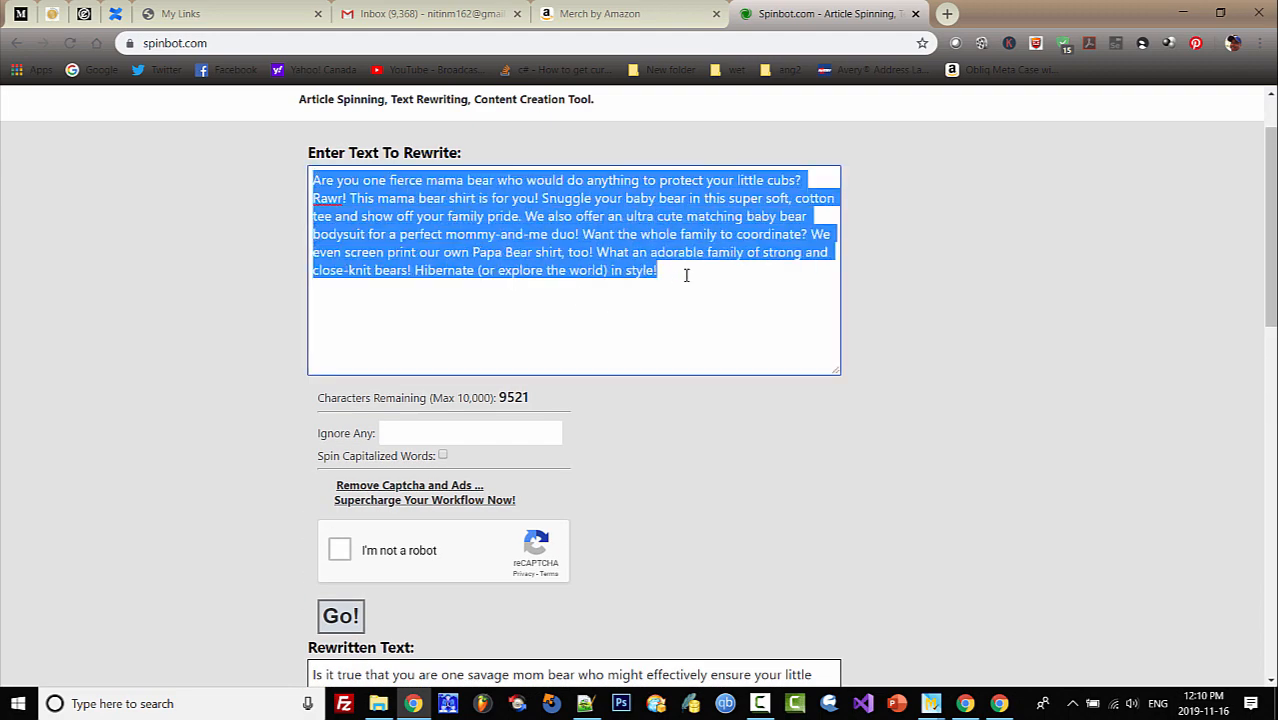
scroll(936, 400, down, 3)
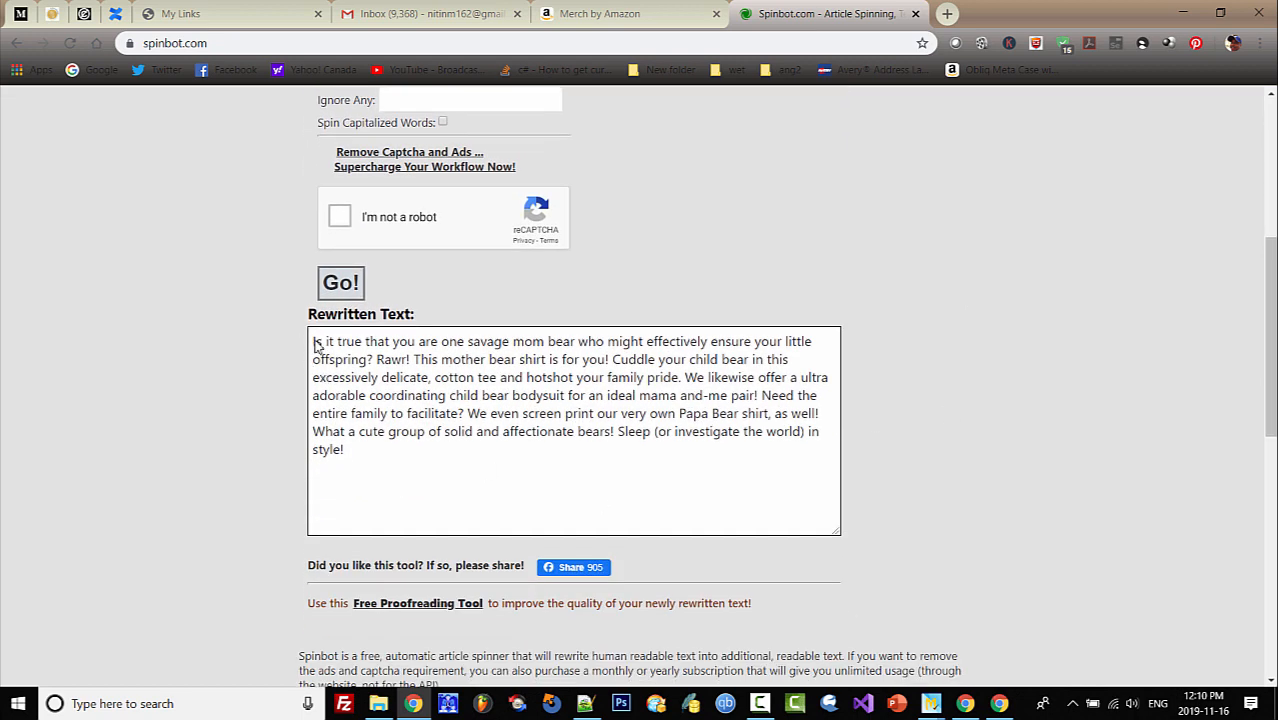
drag(315, 344, 404, 460)
key(ctrl+c)
right_click(425, 388)
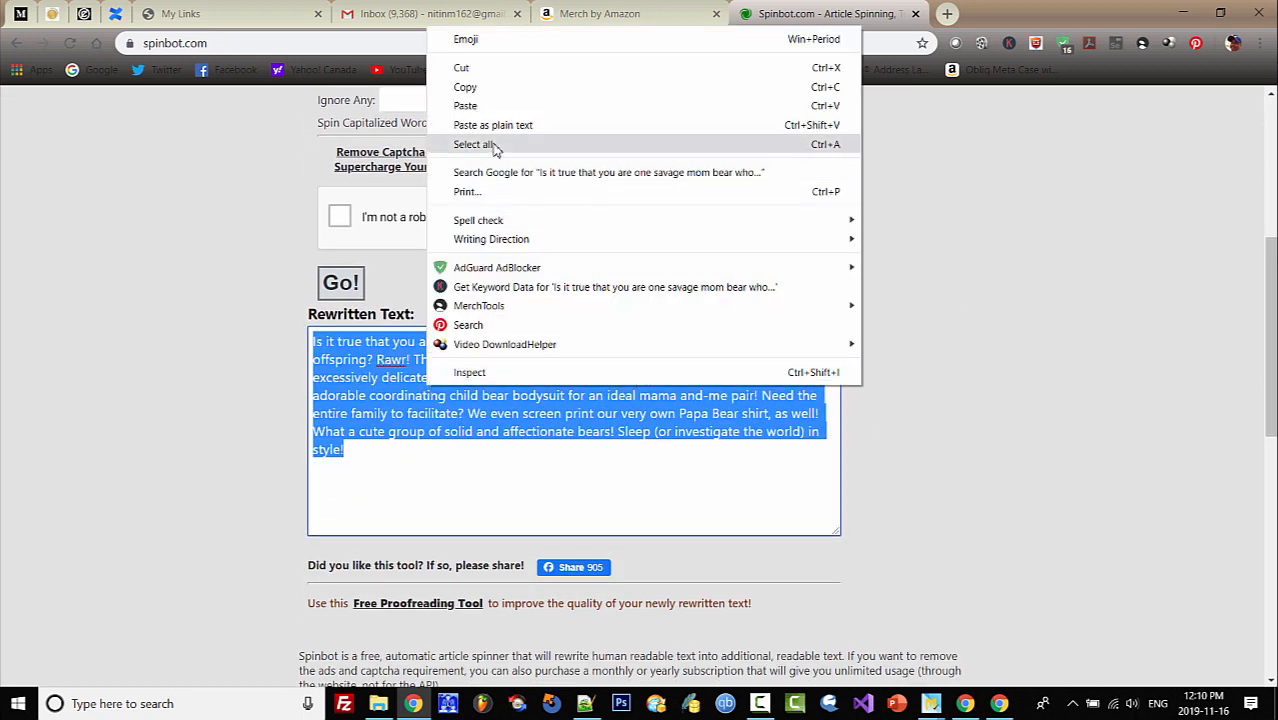
click(470, 88)
click(585, 703)
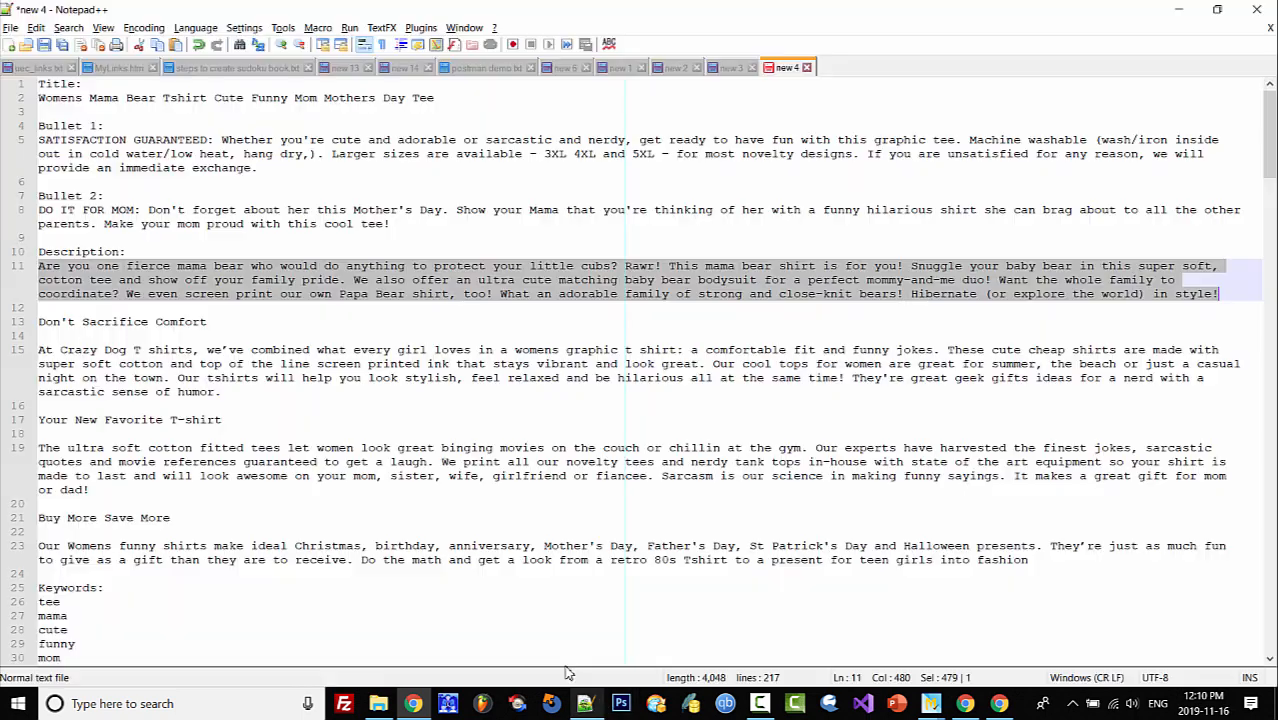
Insert blank lines below the first description paragraph and paste Spinbot's rewritten paragraph there, separated from the surrounding text.
click(219, 311)
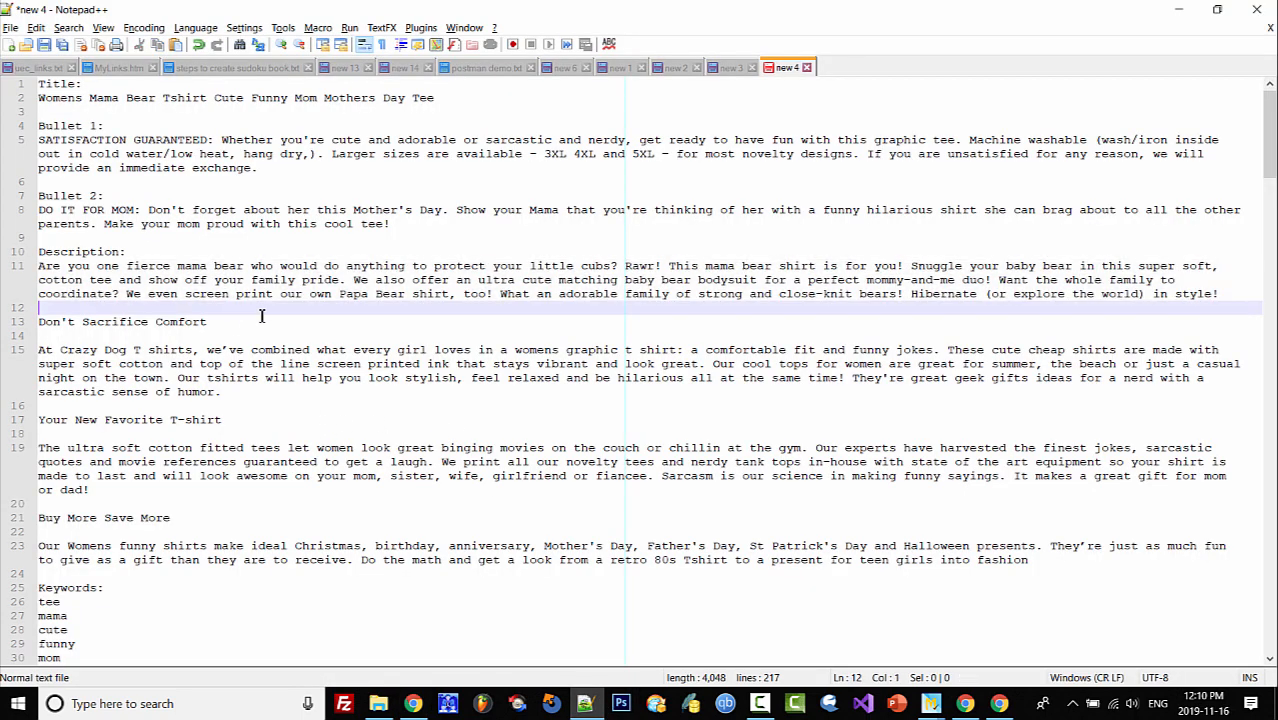
key(Return)
key(Return)
key(Return)
key(Return)
key(Up)
key(Up)
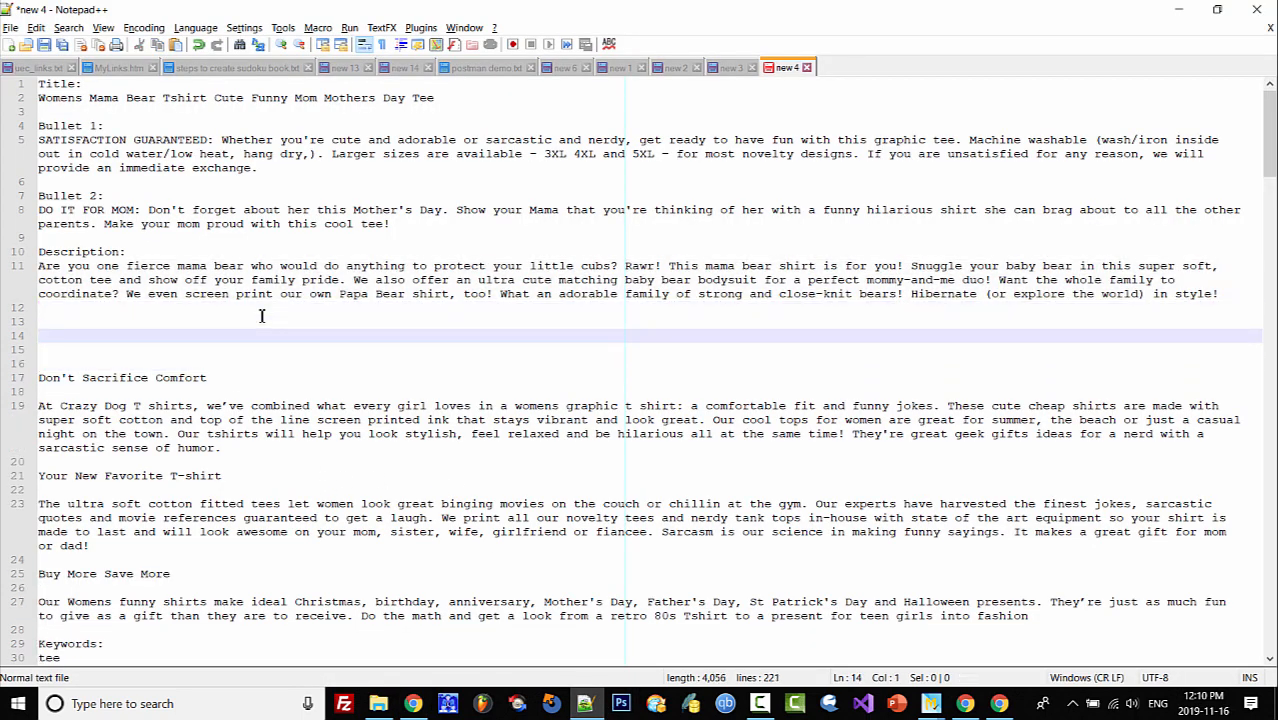
key(ctrl+v)
key(Return)
key(Return)
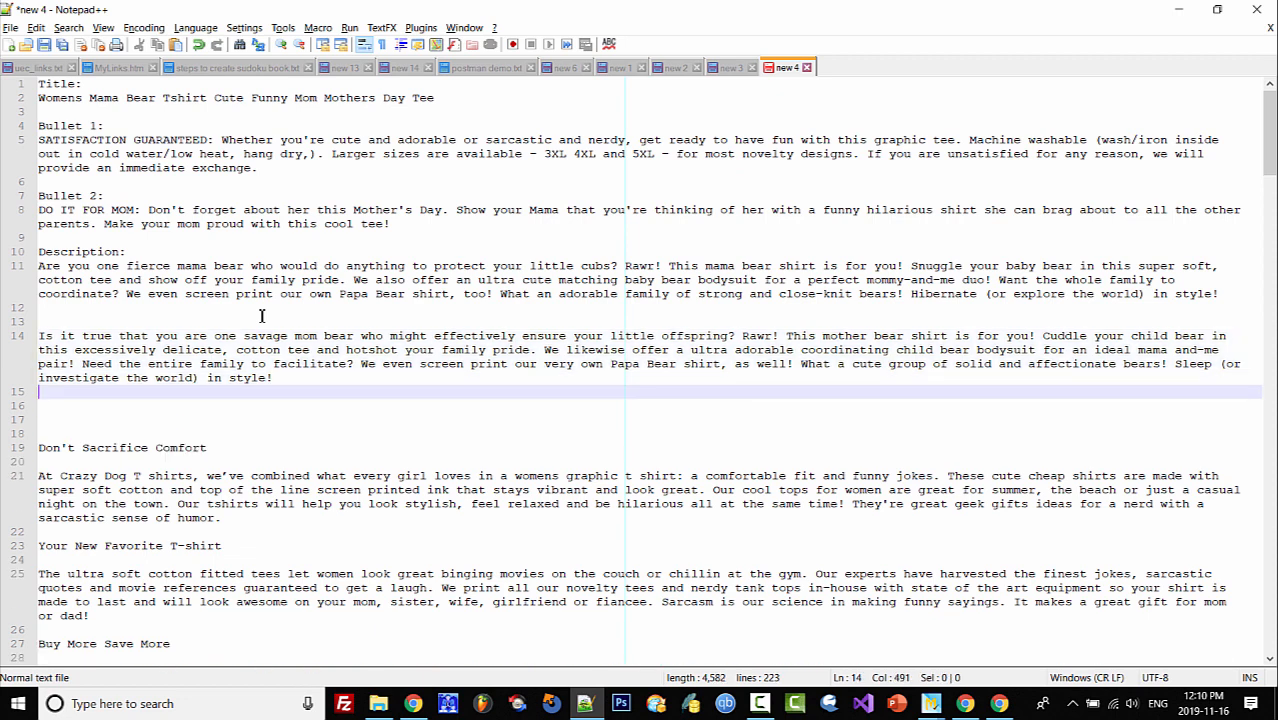
key(Up)
key(Up)
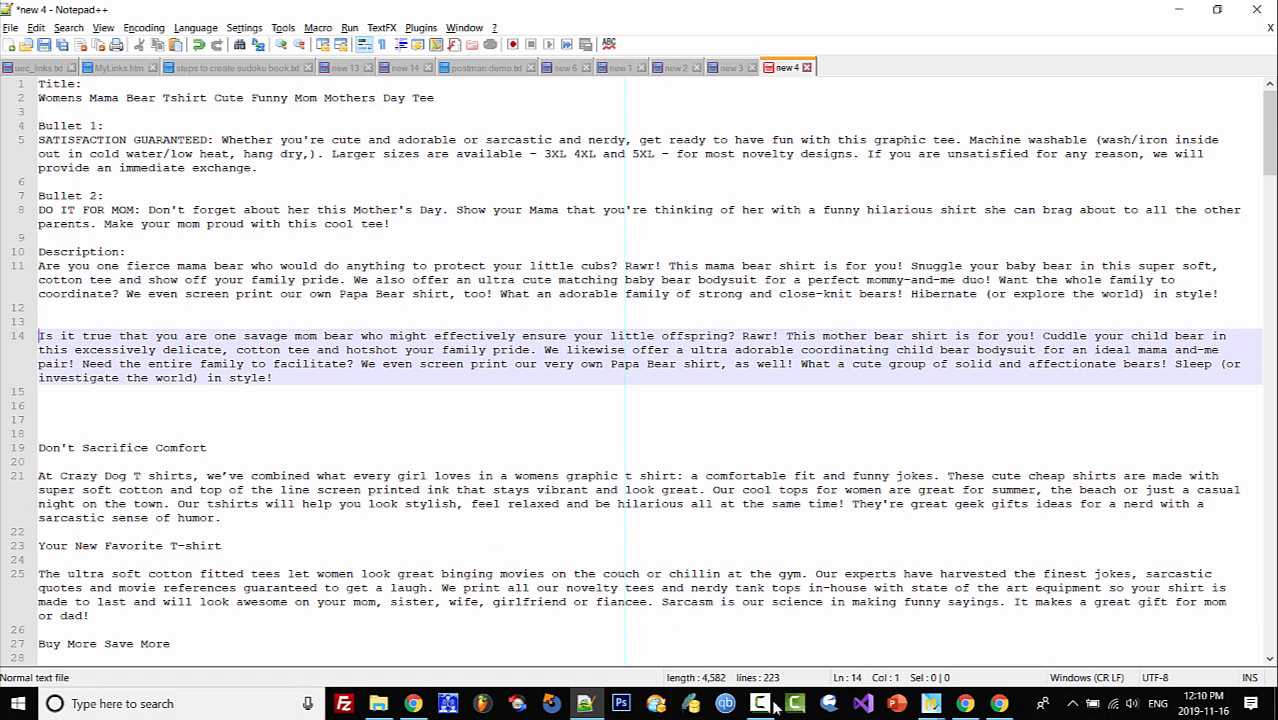
Switch to the Manage Suggestions window of Ultimate Merch Organizer, look through the results to the end of the list and exit it.
mouse_move(930, 707)
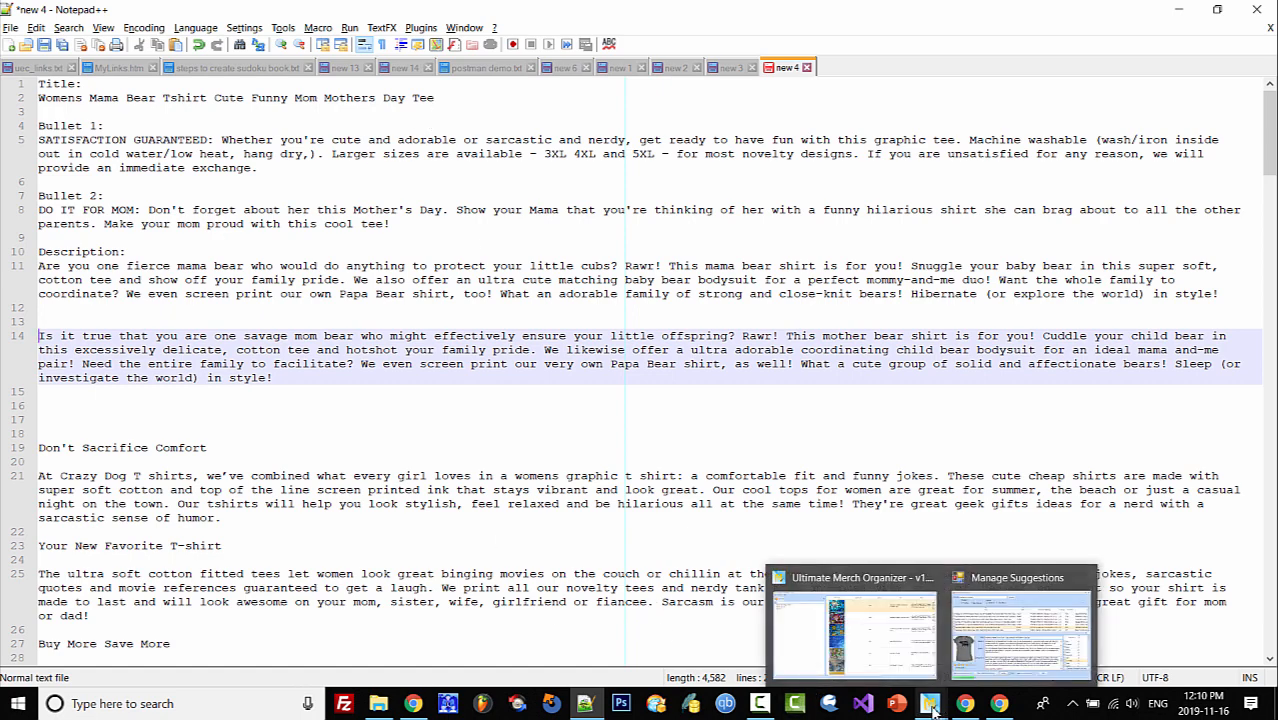
click(1020, 630)
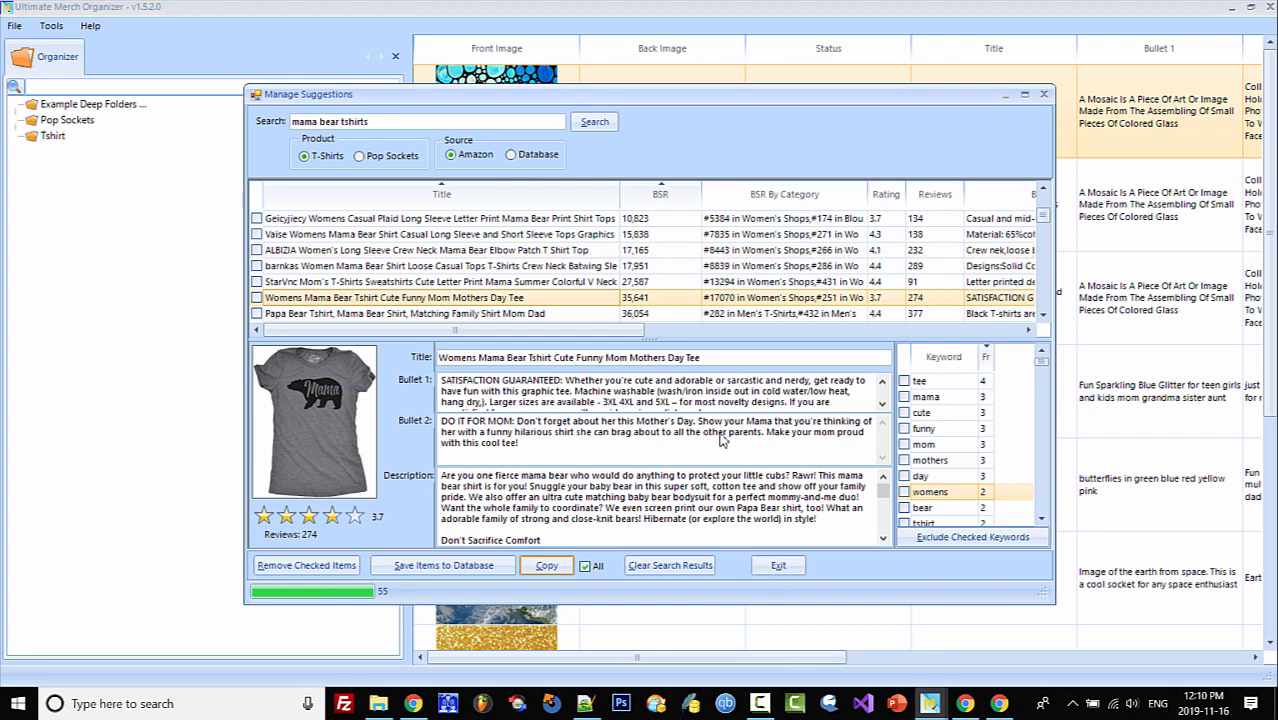
drag(1045, 216, 1046, 302)
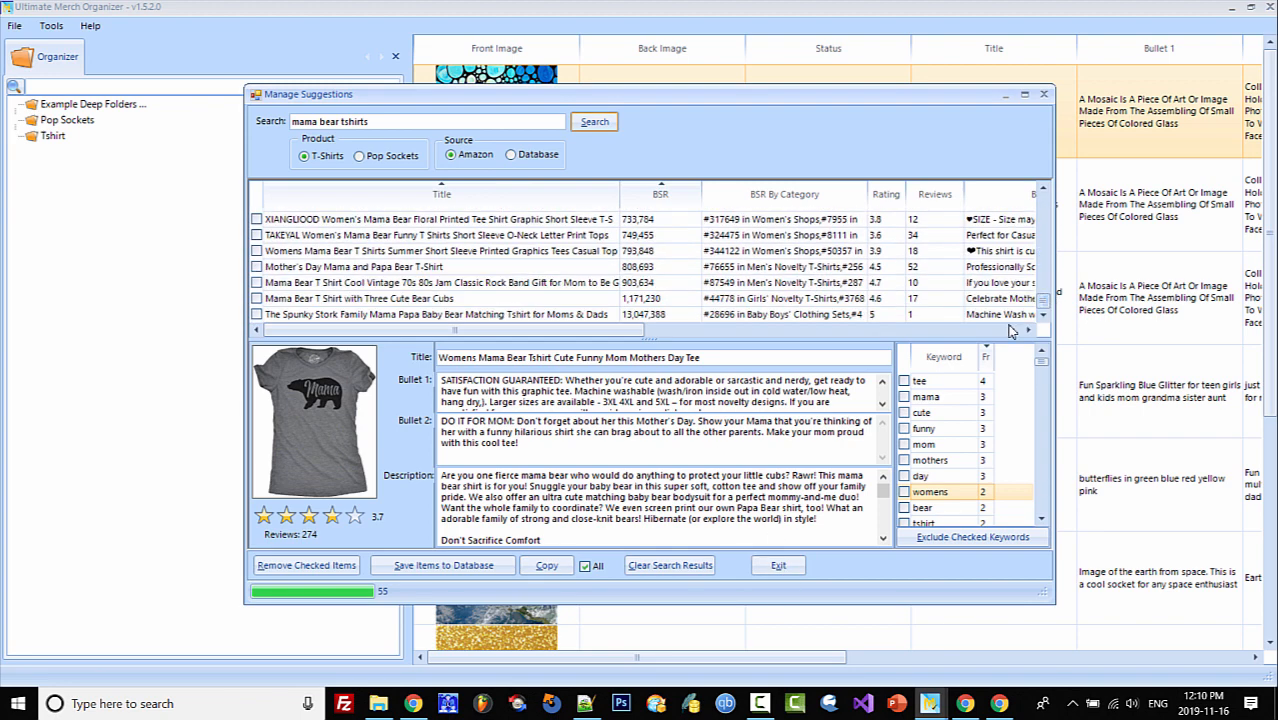
click(780, 566)
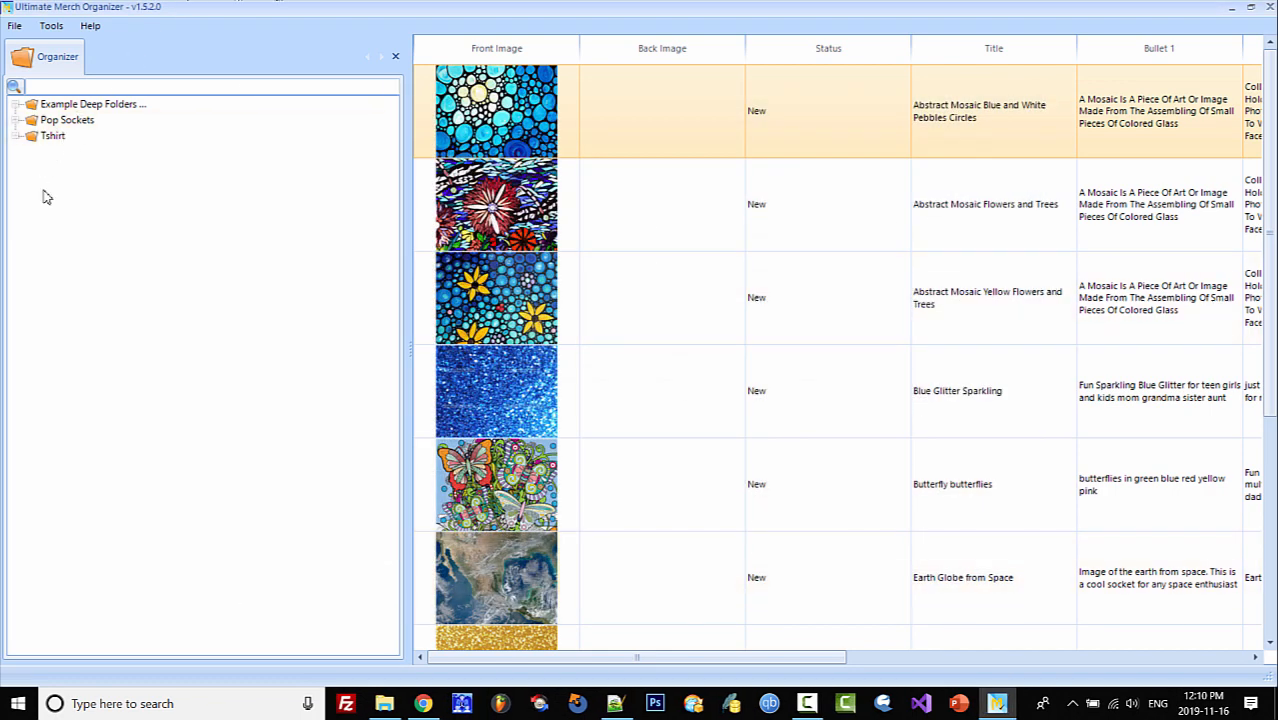
Add a new T-shirt to the Women Designs folder inside T Shirts under Example Deep Folders.
right_click(47, 192)
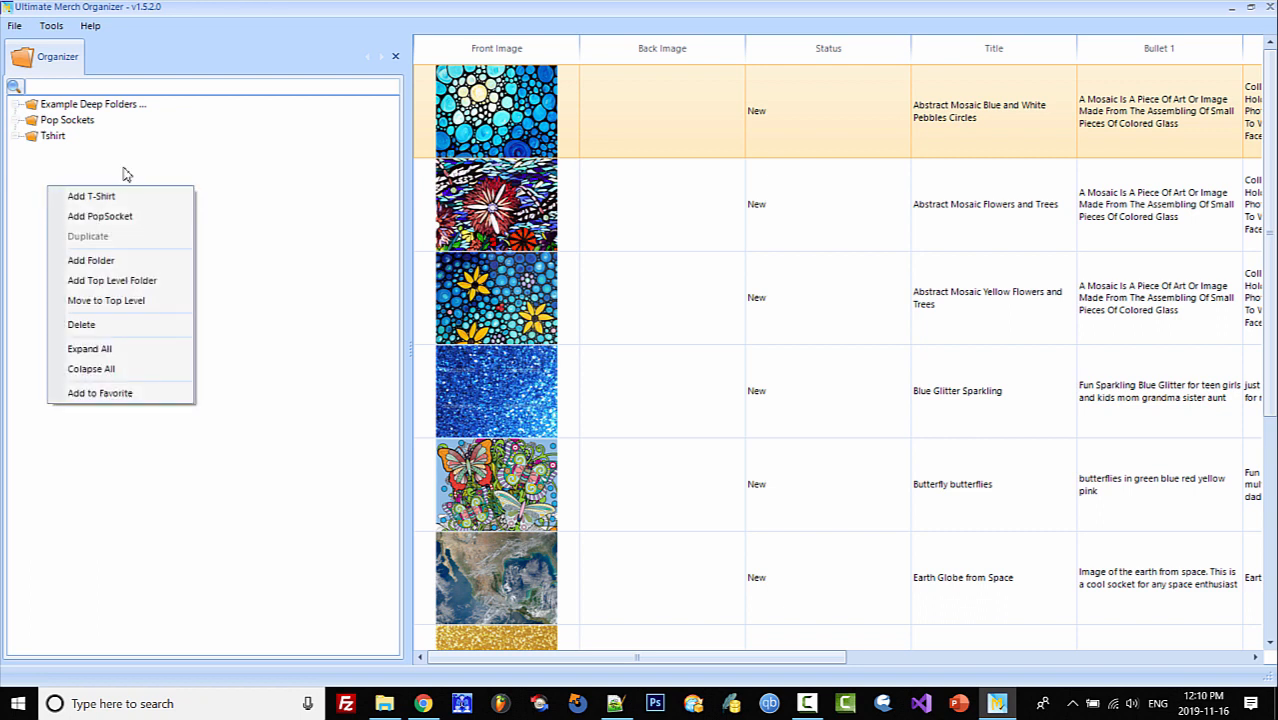
click(87, 173)
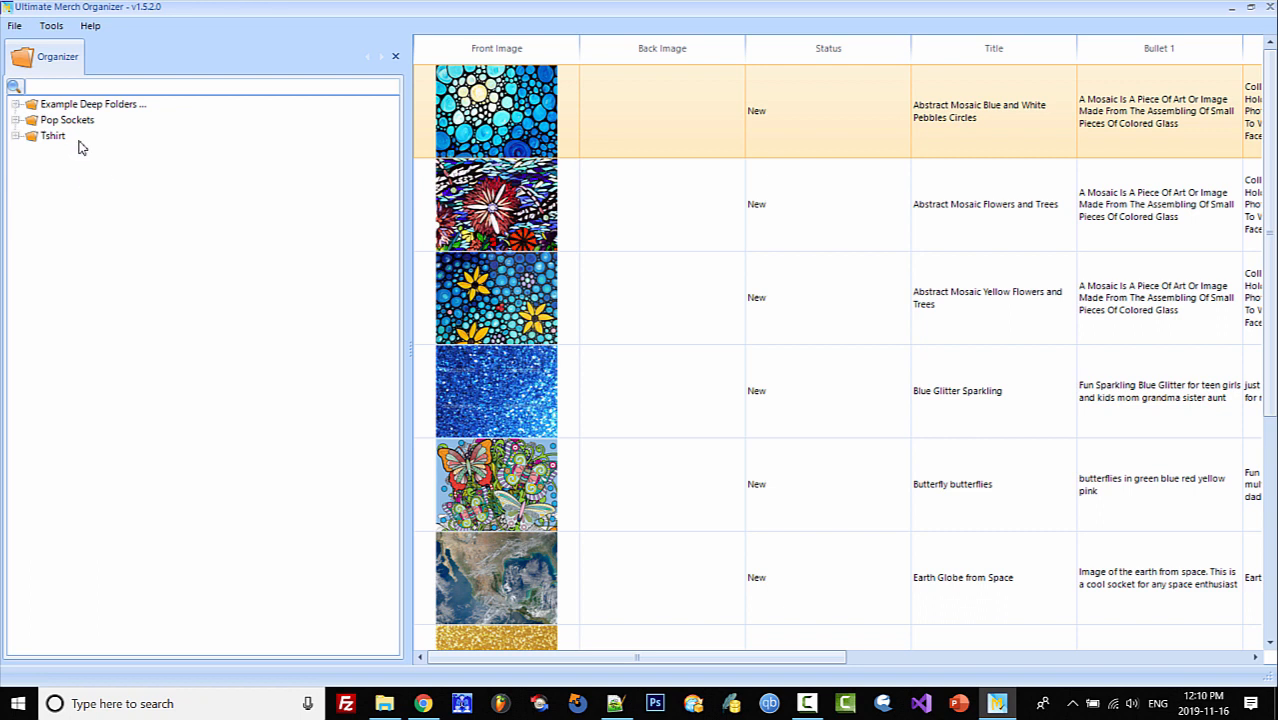
click(15, 104)
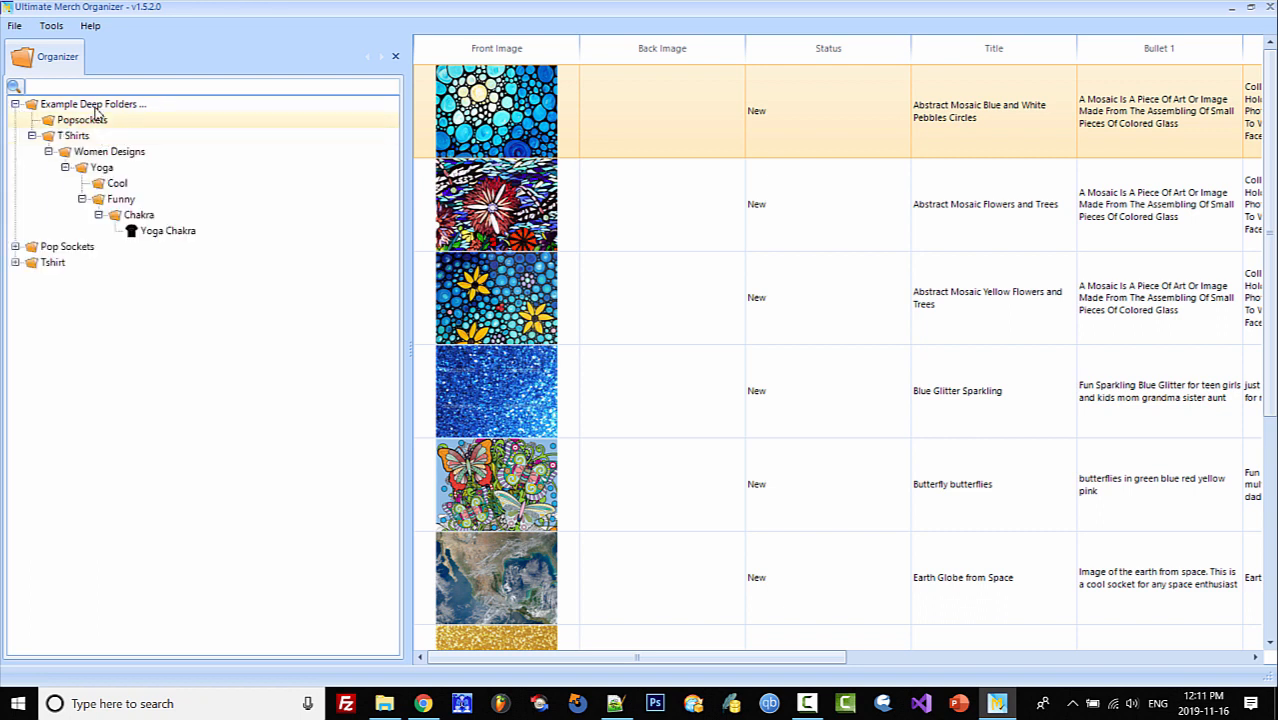
click(65, 167)
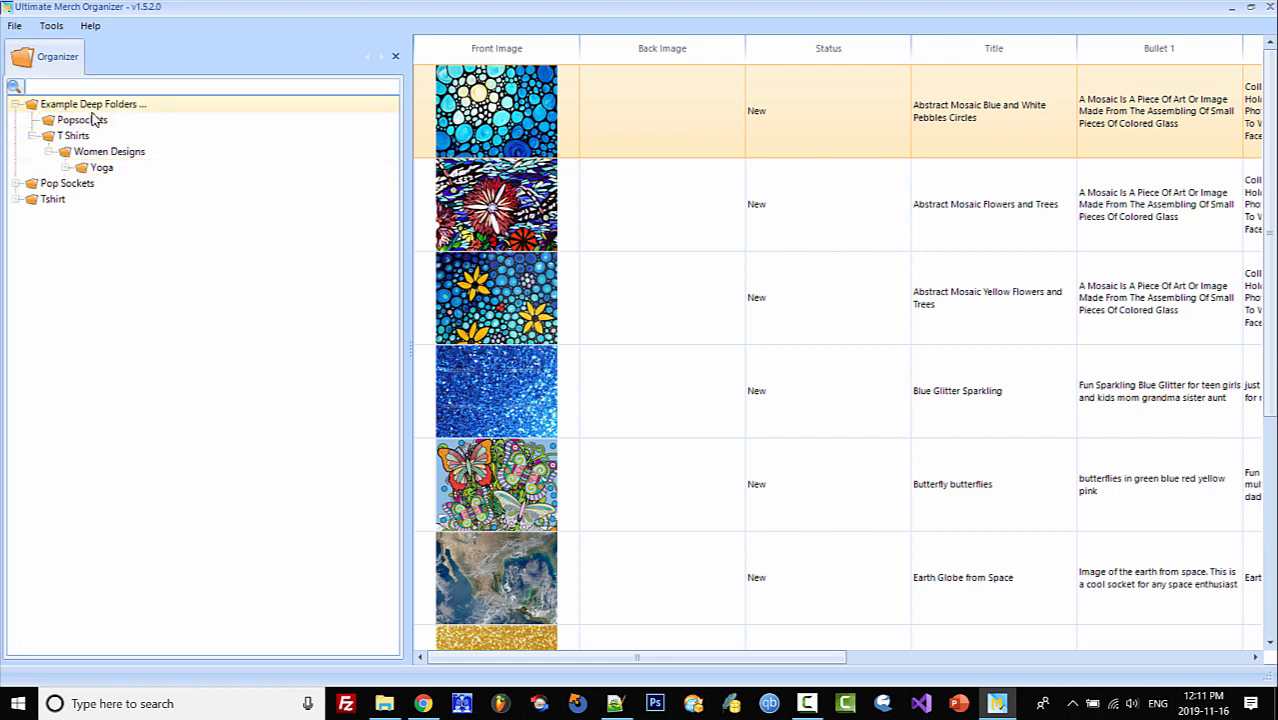
click(140, 154)
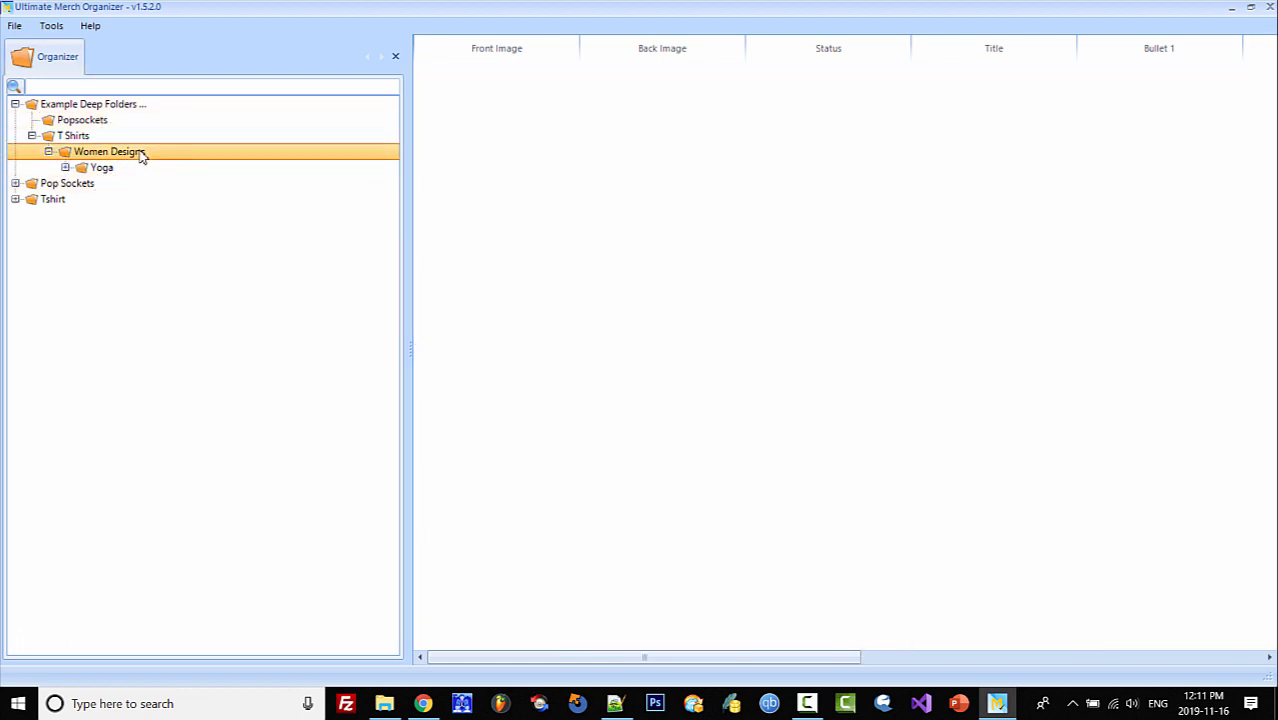
right_click(140, 152)
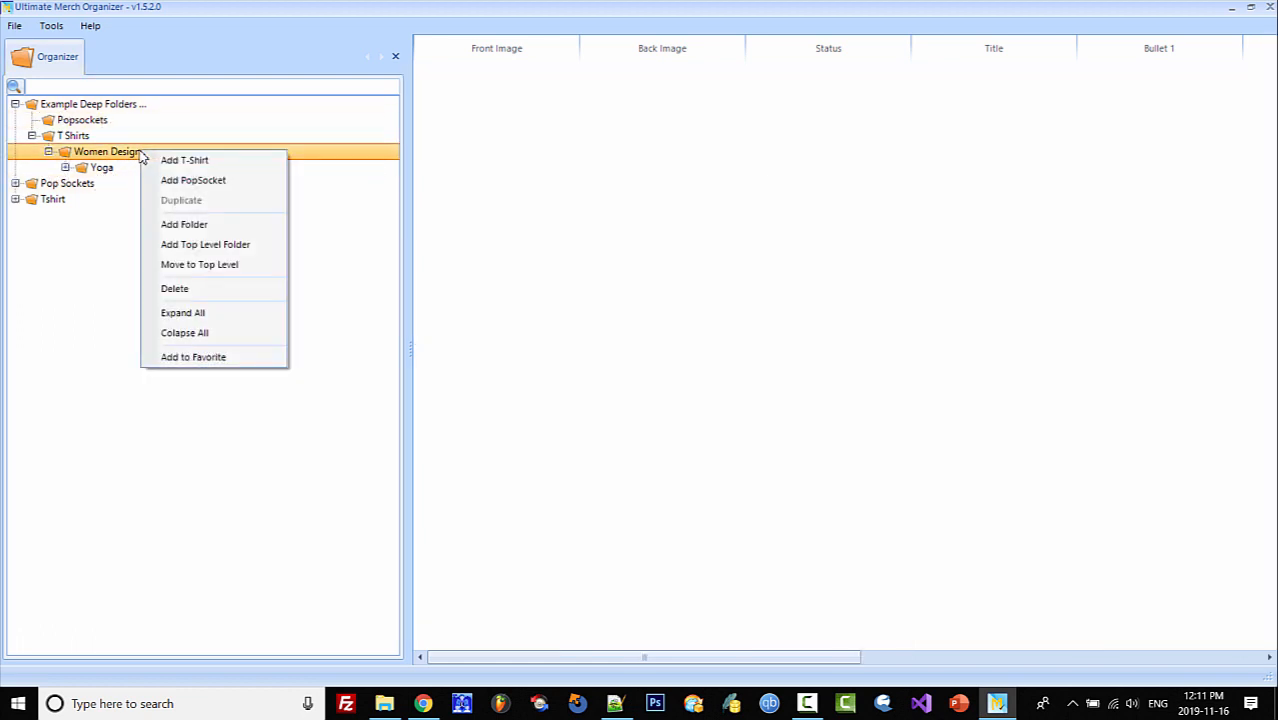
click(212, 165)
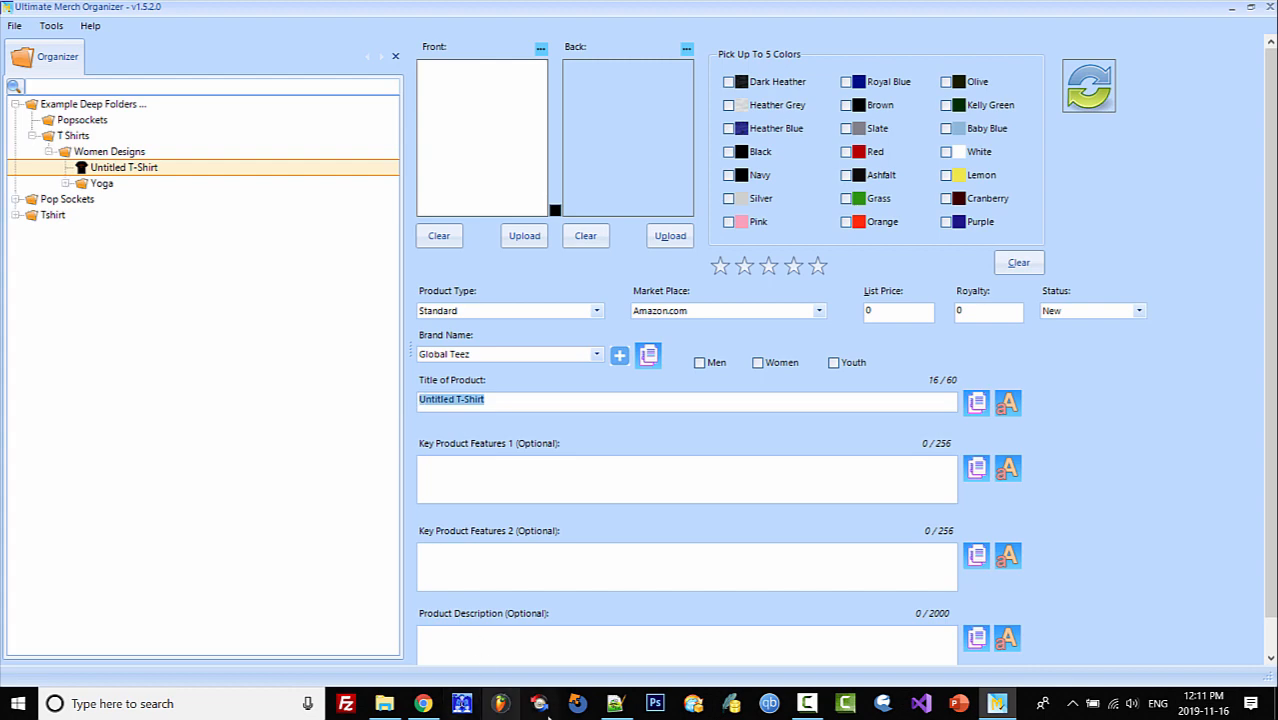
Copy the title "Womens Mama Bear Tshirt Cute Funny Mom Mothers Day Tee" from Notepad++ and paste it as the new T-shirt's product title.
click(616, 705)
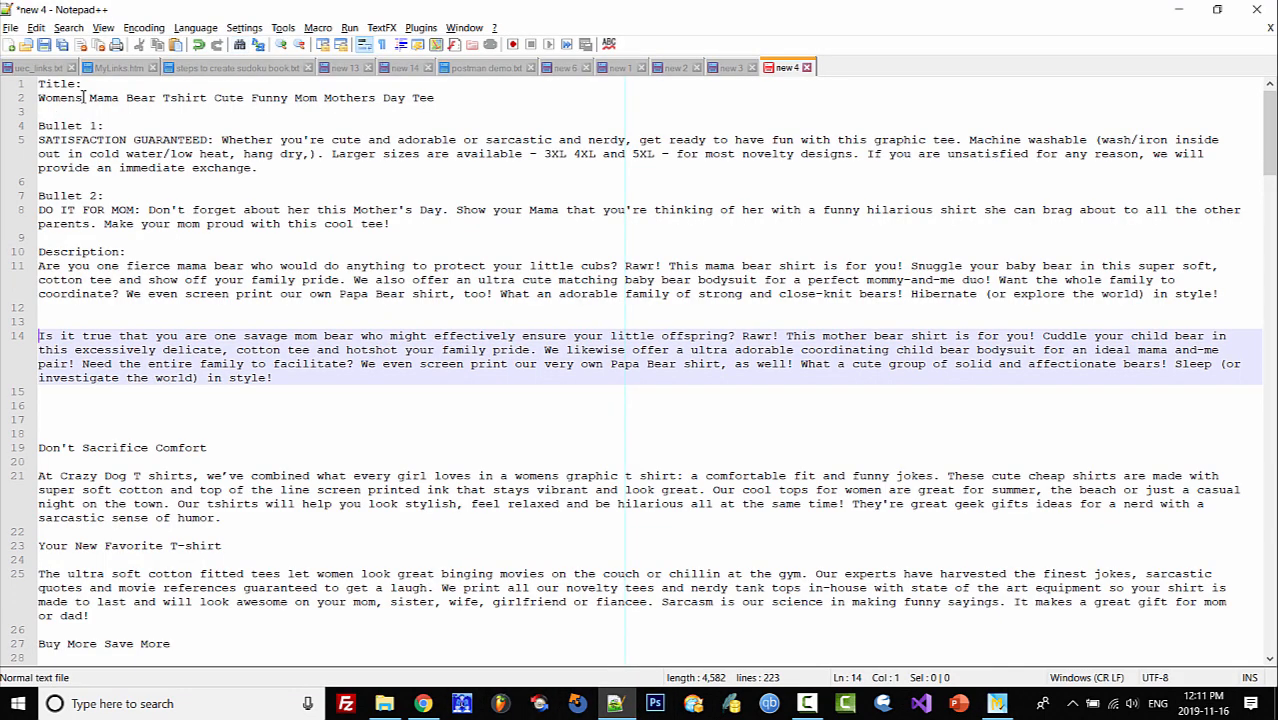
drag(40, 99, 478, 105)
key(ctrl+c)
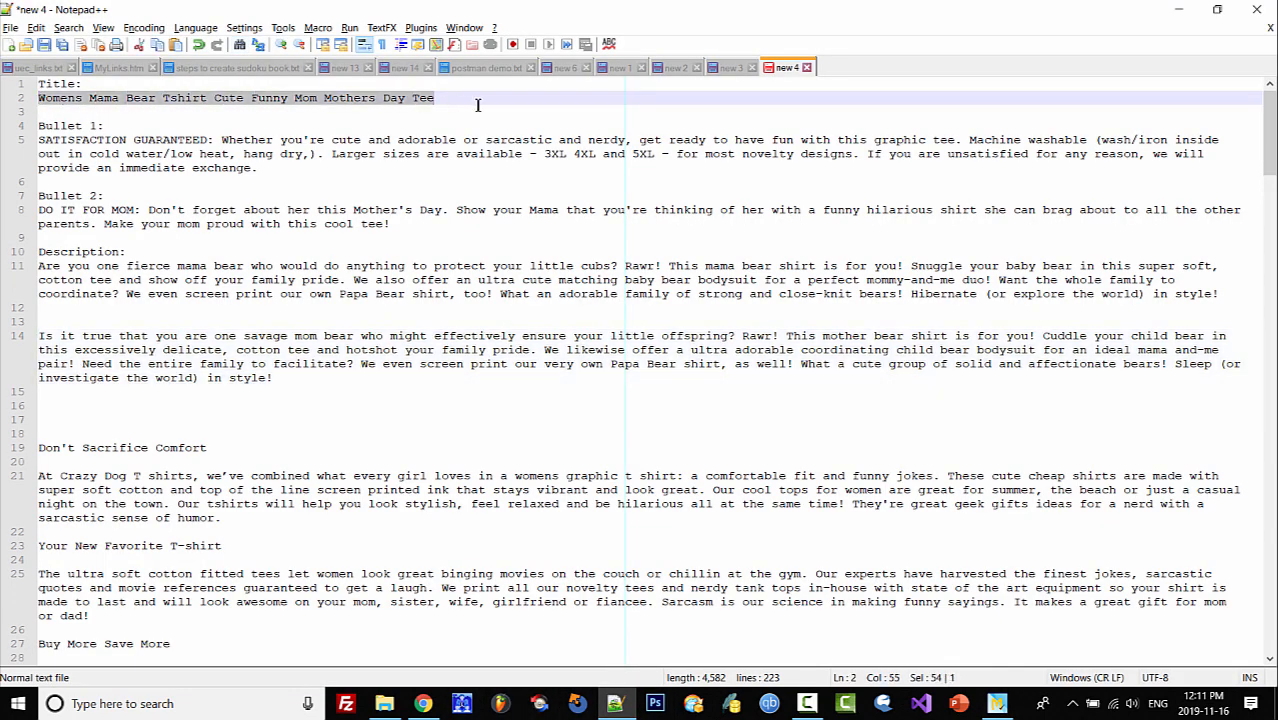
key(alt+Tab)
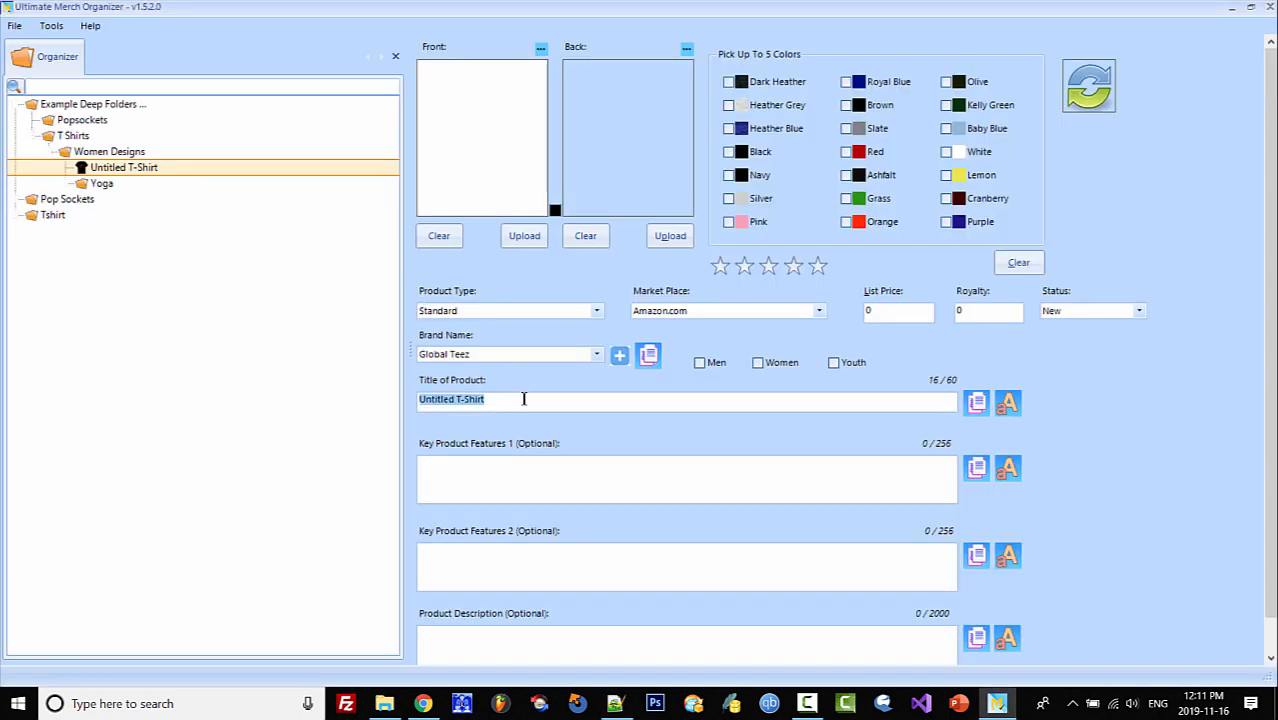
key(ctrl+v)
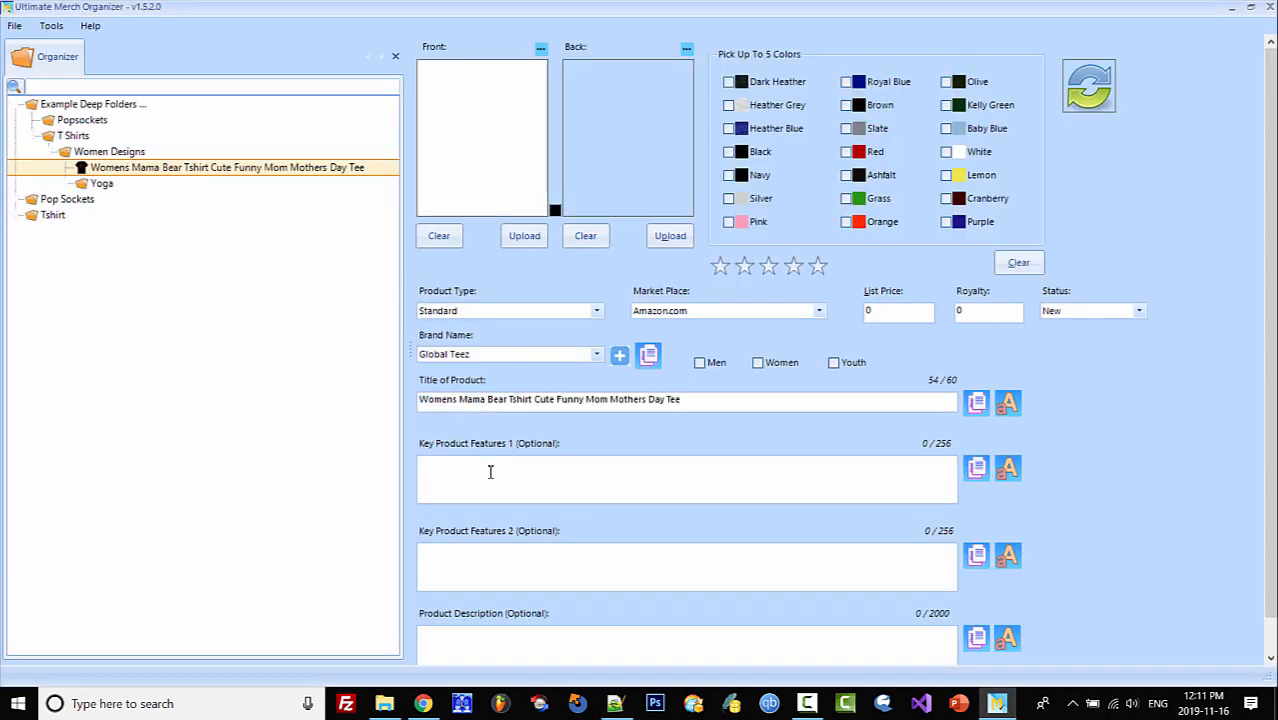
Return to Notepad++ and examine Bullet 1, highlighting its washing instructions, satisfaction guarantee and larger-sizes wording.
key(alt+Tab)
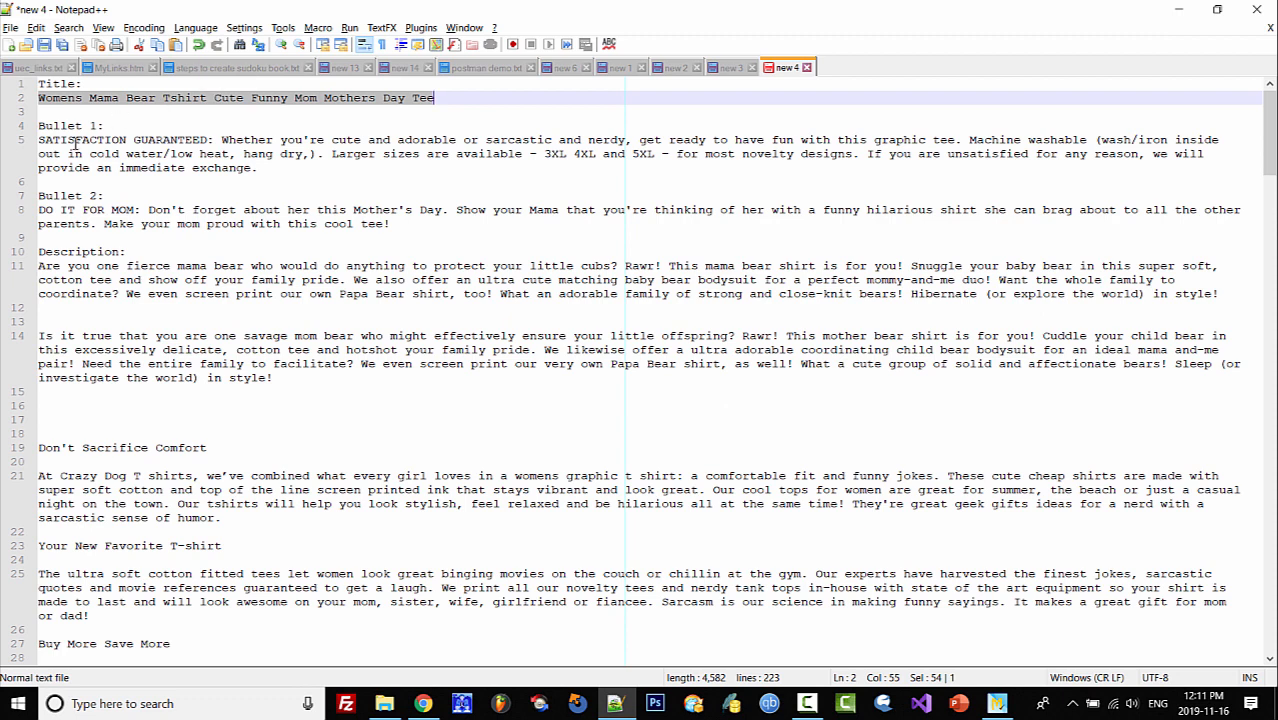
drag(39, 142, 283, 180)
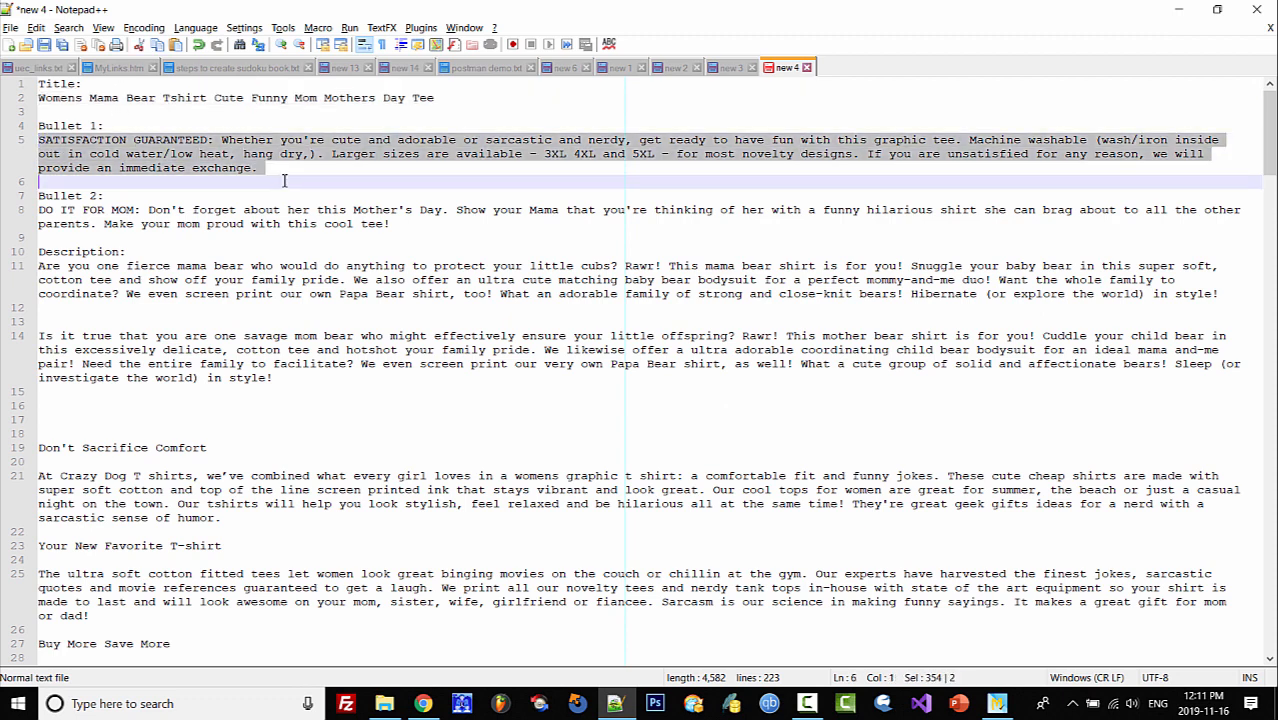
click(455, 177)
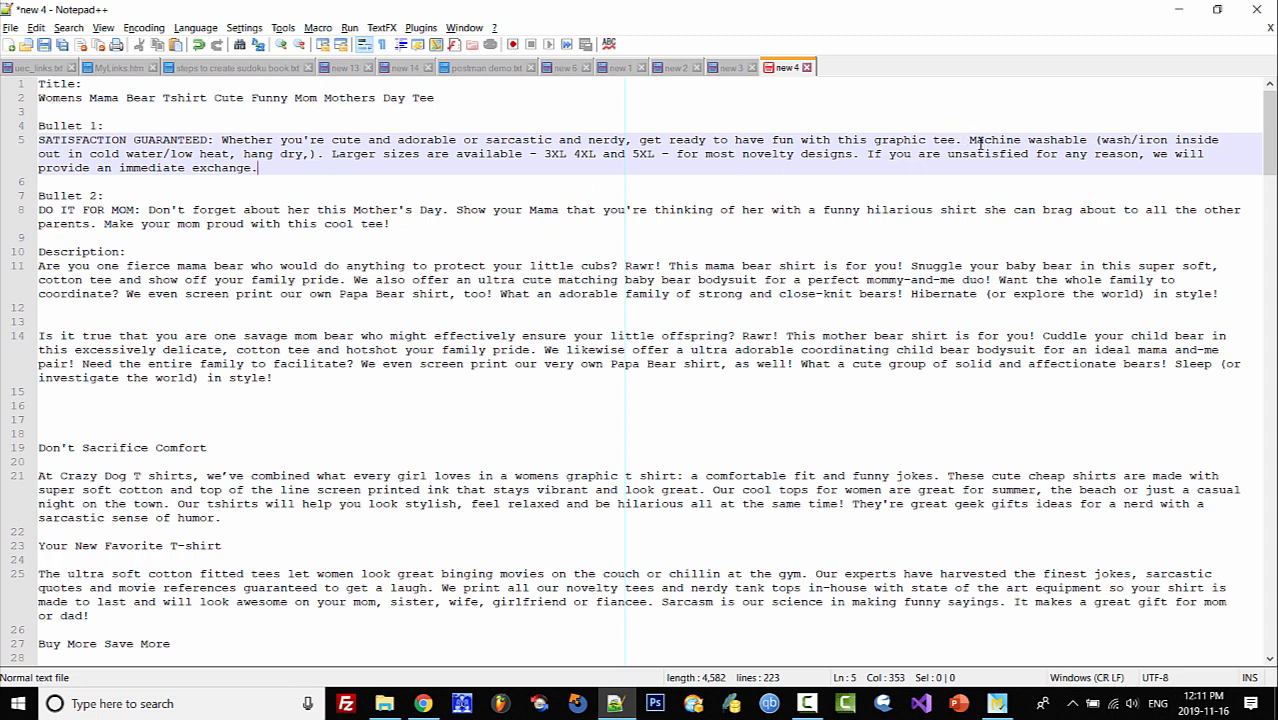
drag(972, 140, 320, 154)
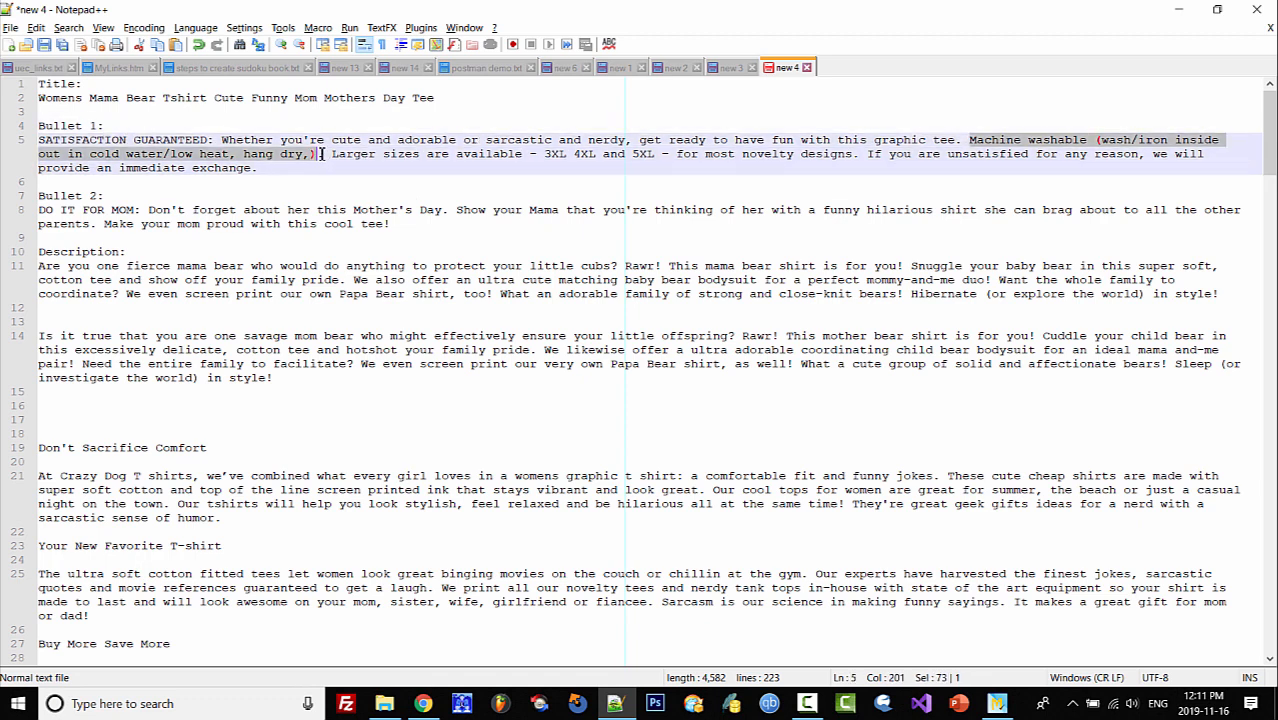
click(329, 195)
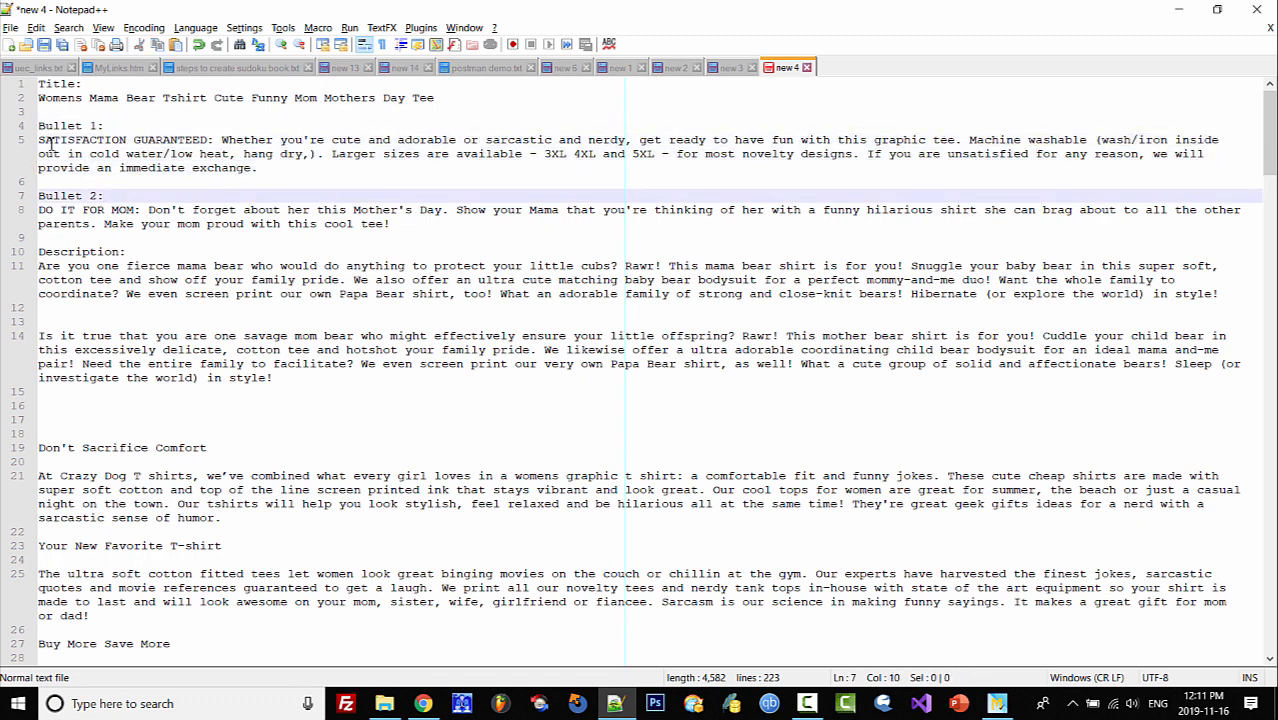
drag(40, 140, 213, 137)
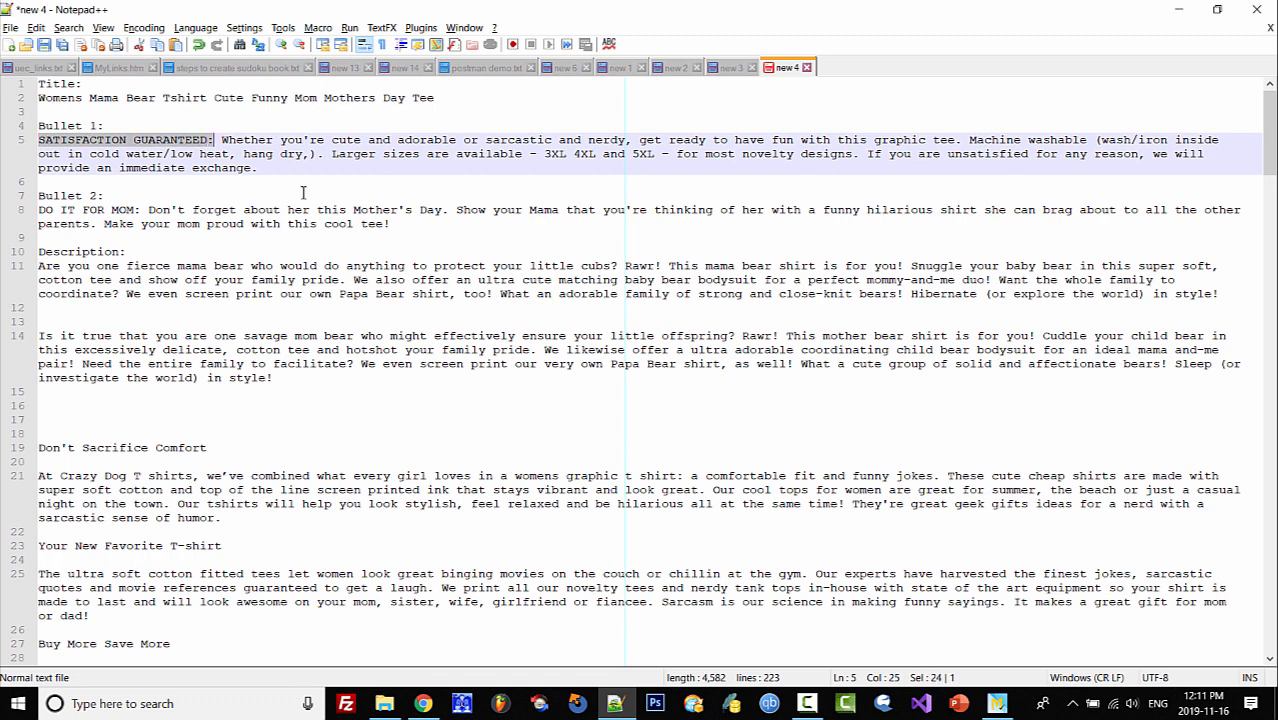
click(369, 184)
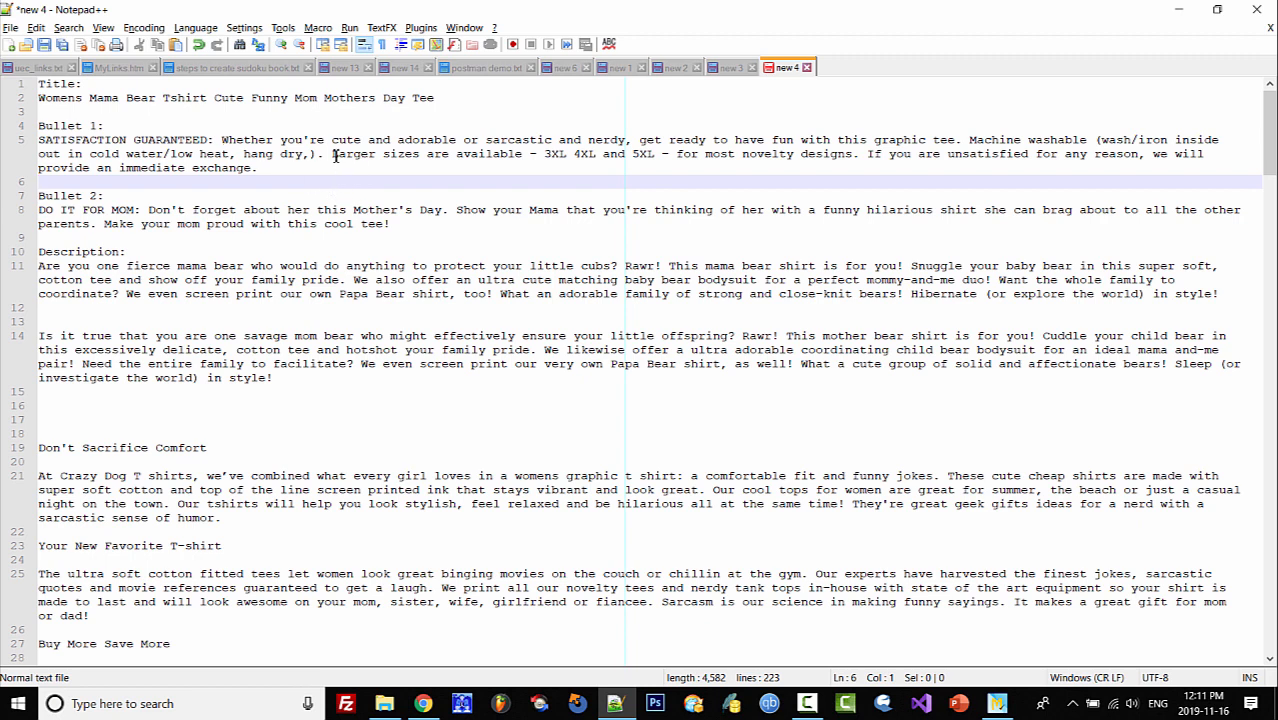
drag(333, 155, 672, 156)
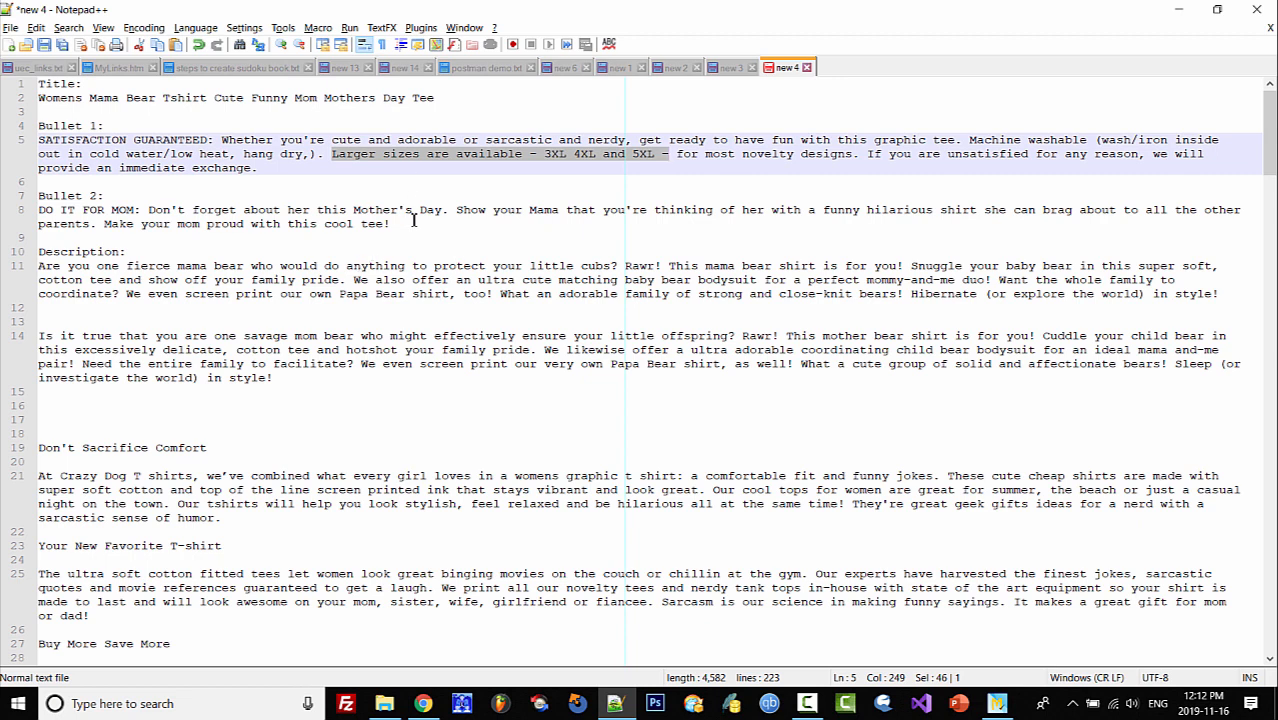
Try to transfer the whole Bullet 1 text from Notepad++ into Key Product Features 1 of the new T-shirt.
key(alt+Tab)
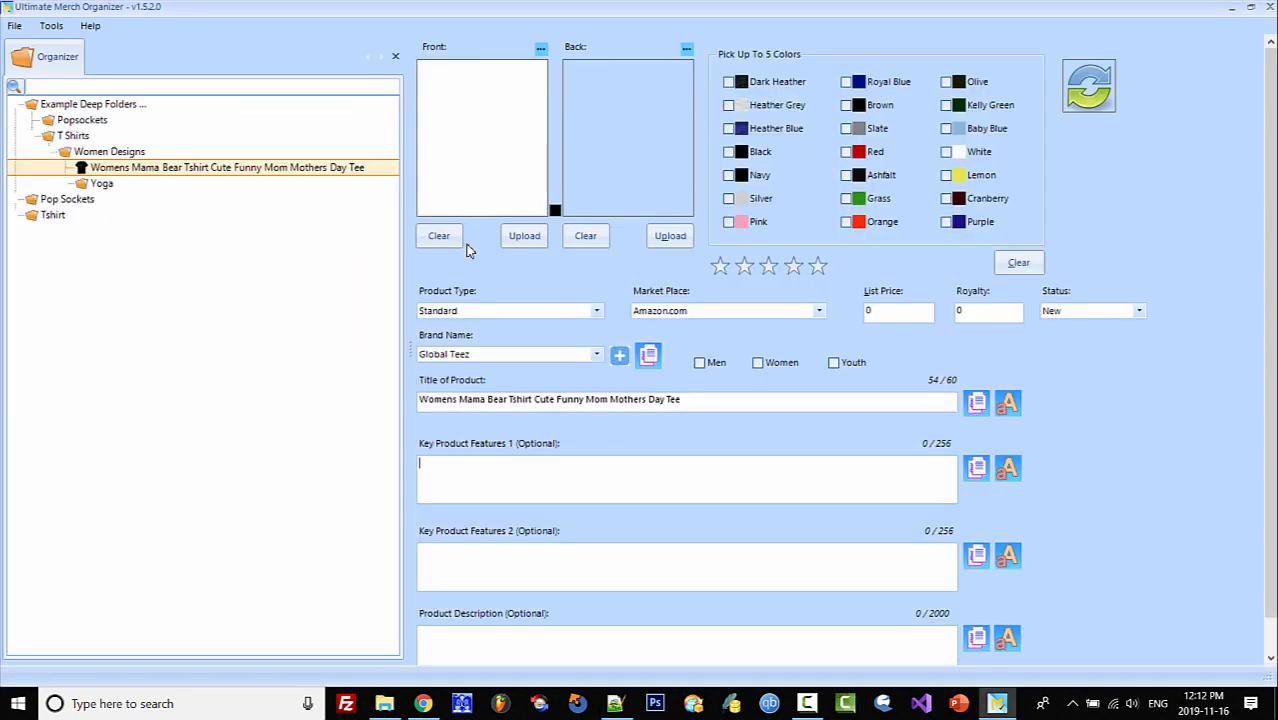
key(alt+Tab)
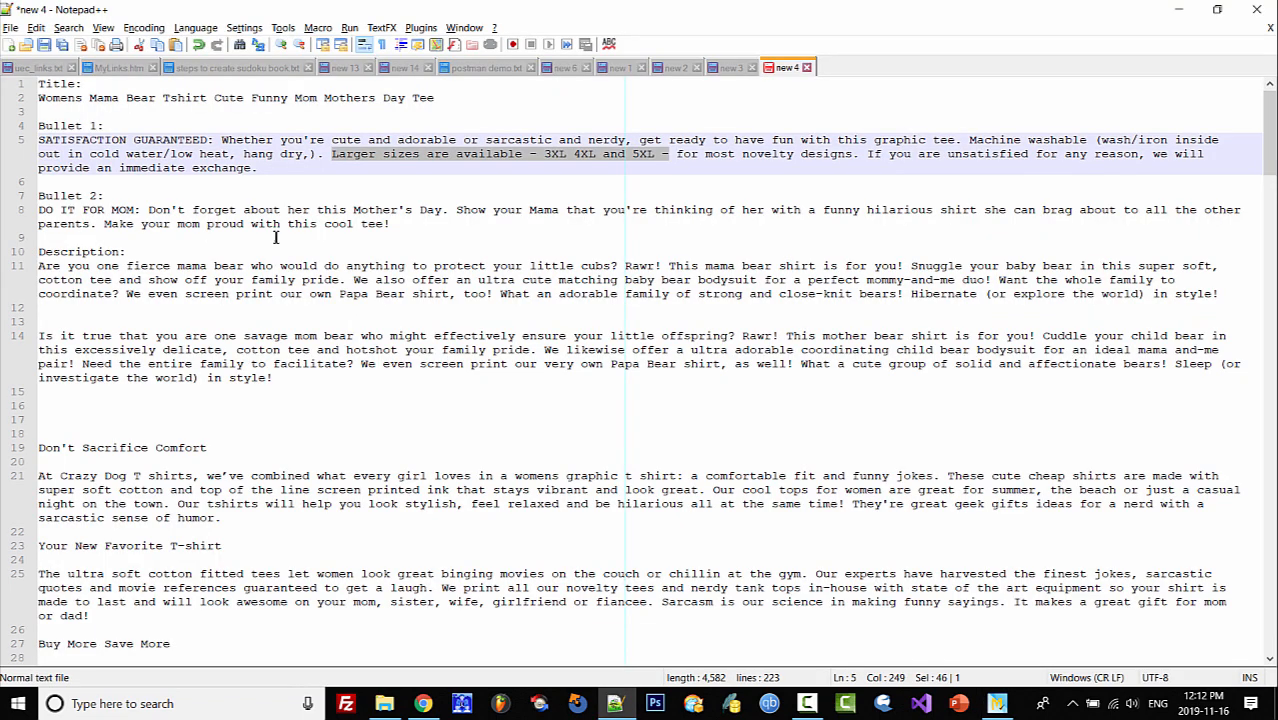
drag(40, 140, 281, 175)
key(alt+Tab)
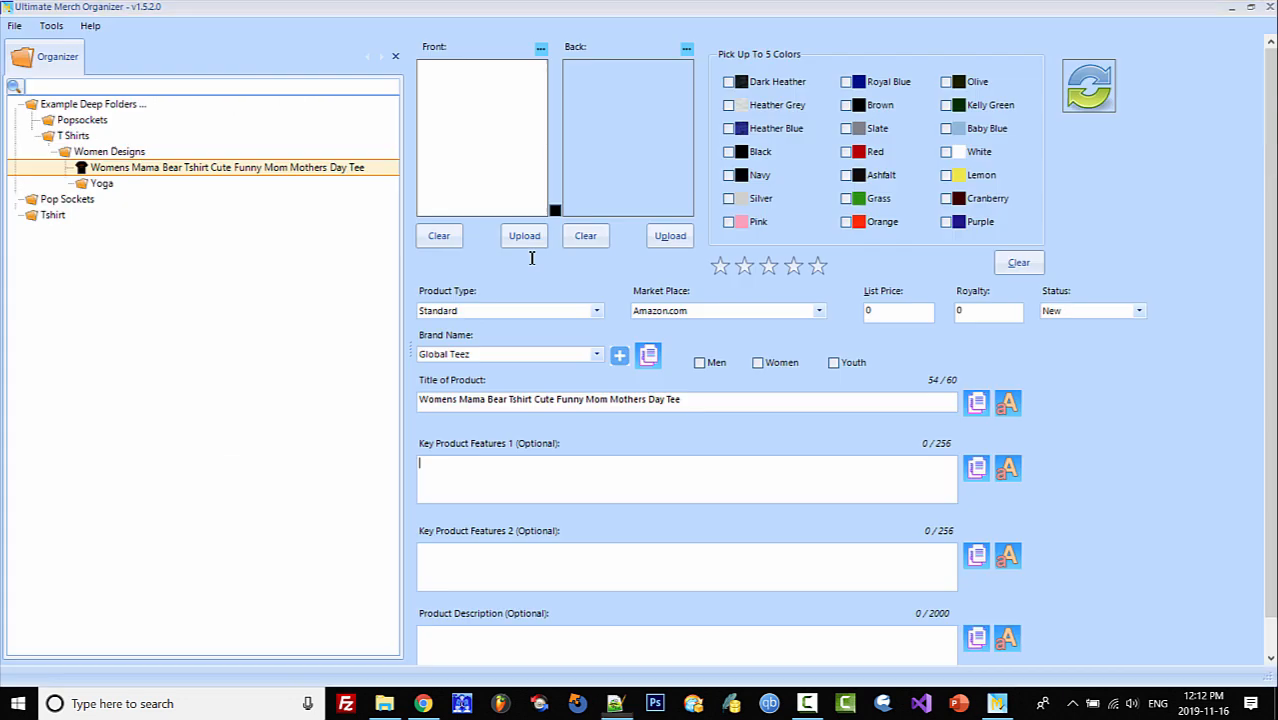
right_click(527, 470)
click(558, 520)
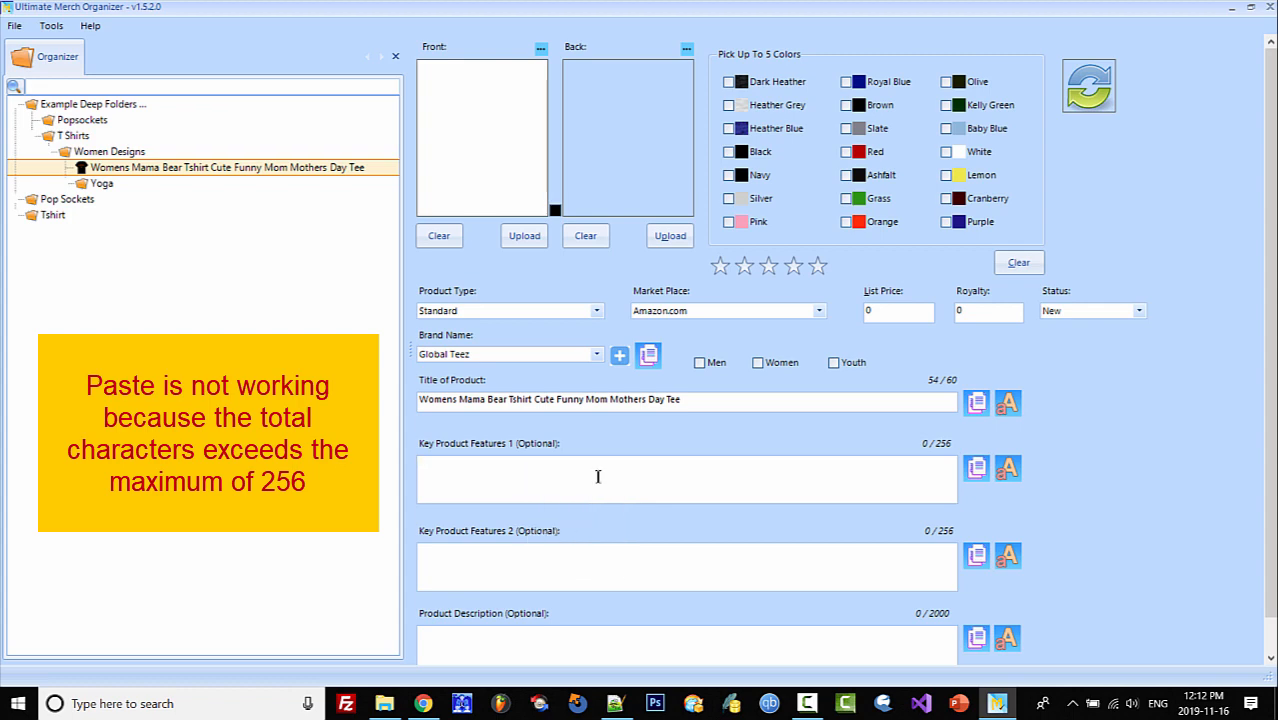
scroll(598, 470, down, 1)
Copy the full Bullet 1 text again, retry pasting it into Key Product Features 1, and switch back to Notepad++.
key(alt+Tab)
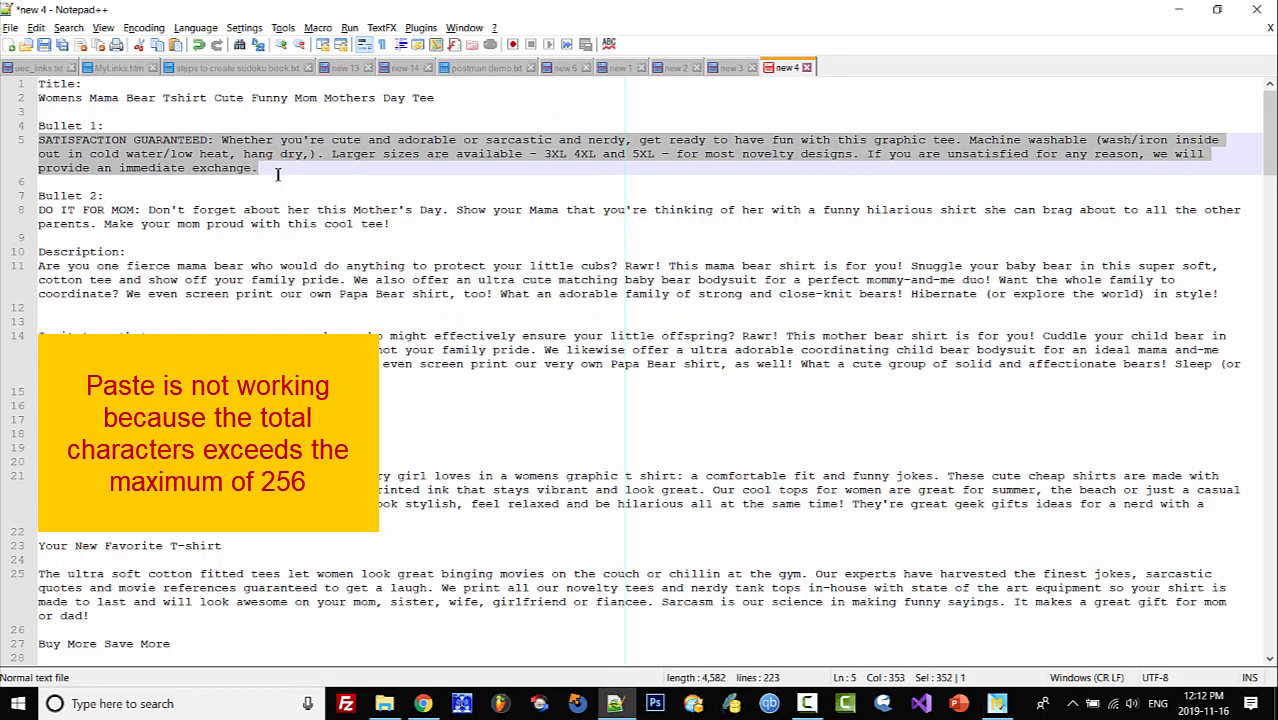
right_click(231, 154)
click(279, 183)
key(alt+Tab)
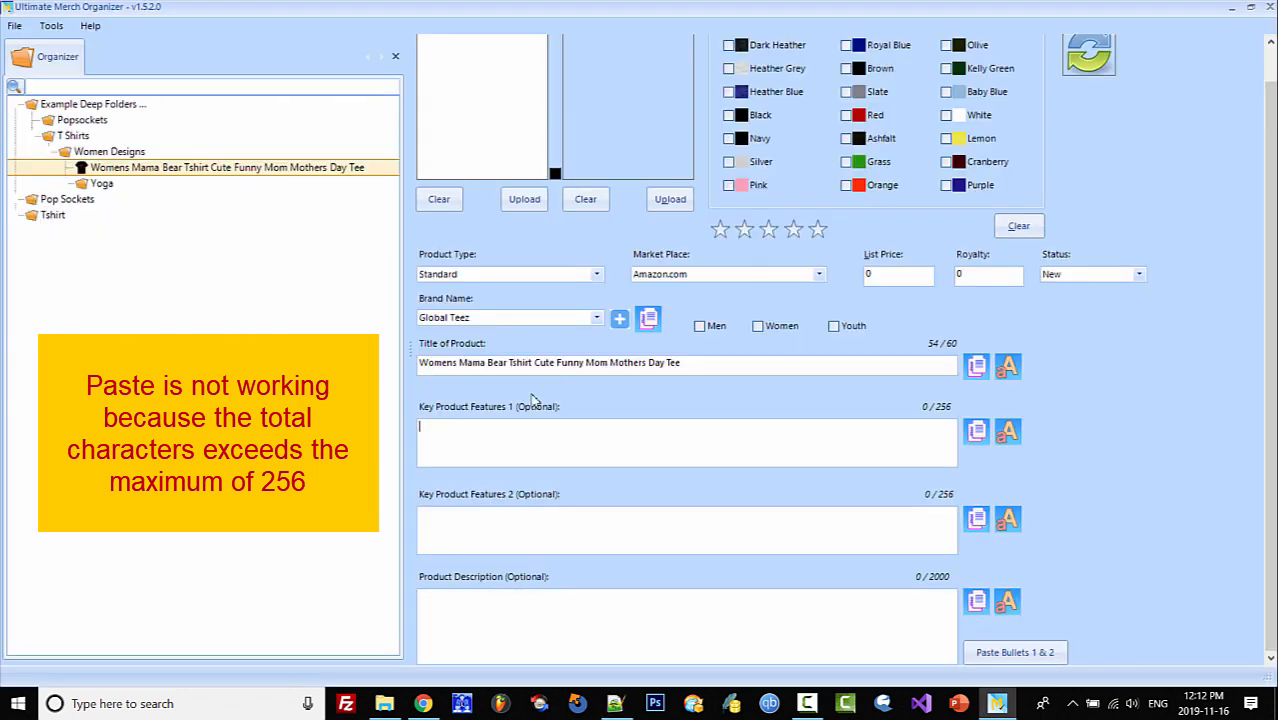
right_click(511, 444)
click(545, 494)
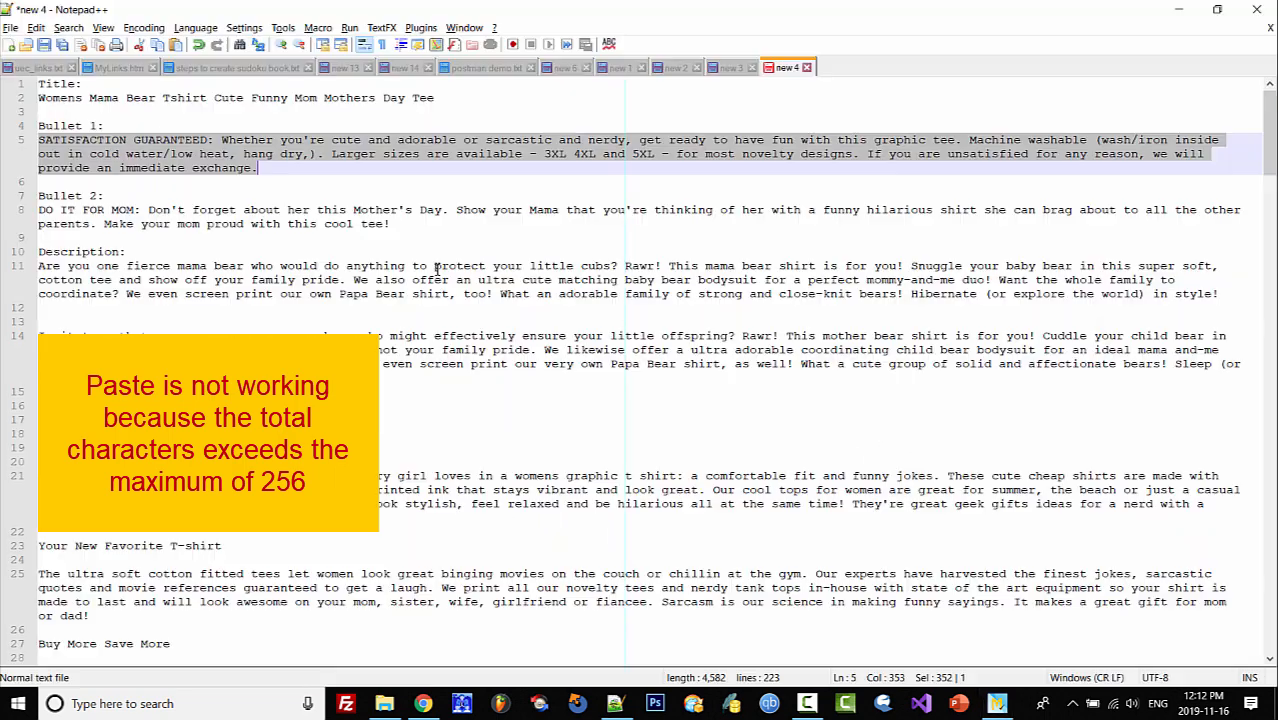
key(alt+Tab)
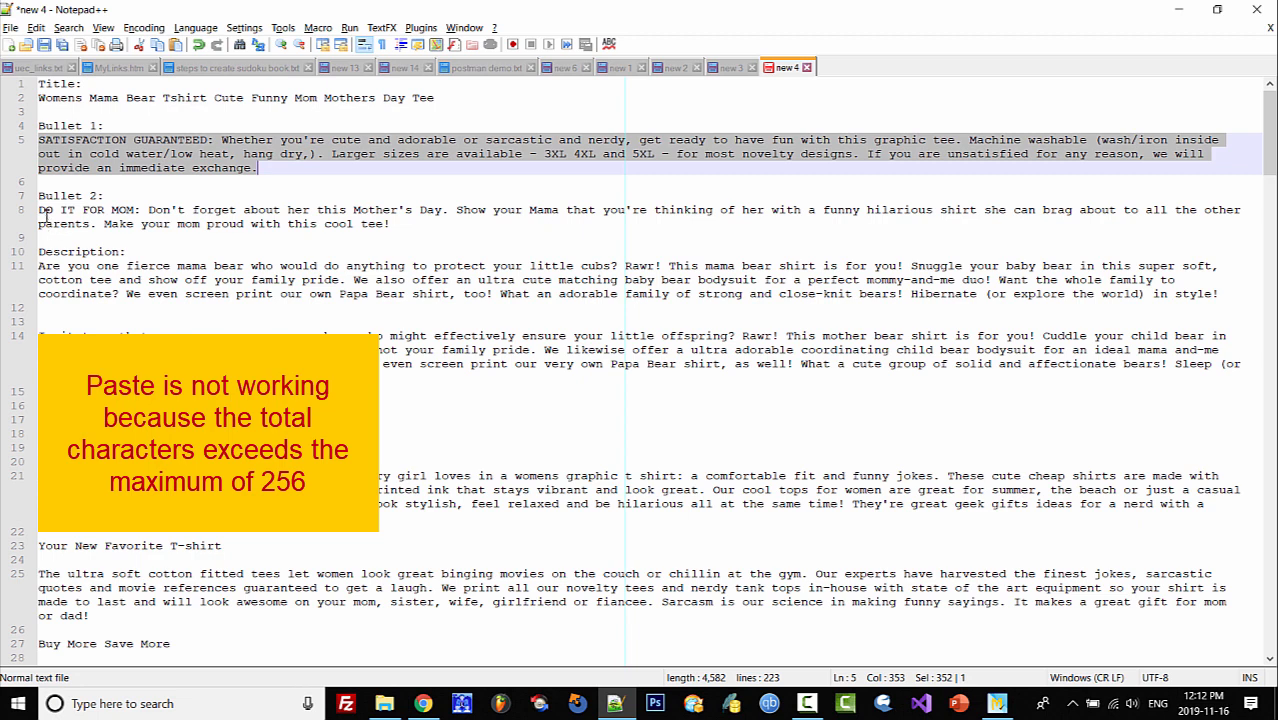
Copy the Bullet 2 text beginning "DO IT FOR MOM" from Notepad++ into Key Product Features 2 of the new T-shirt.
drag(44, 212, 458, 241)
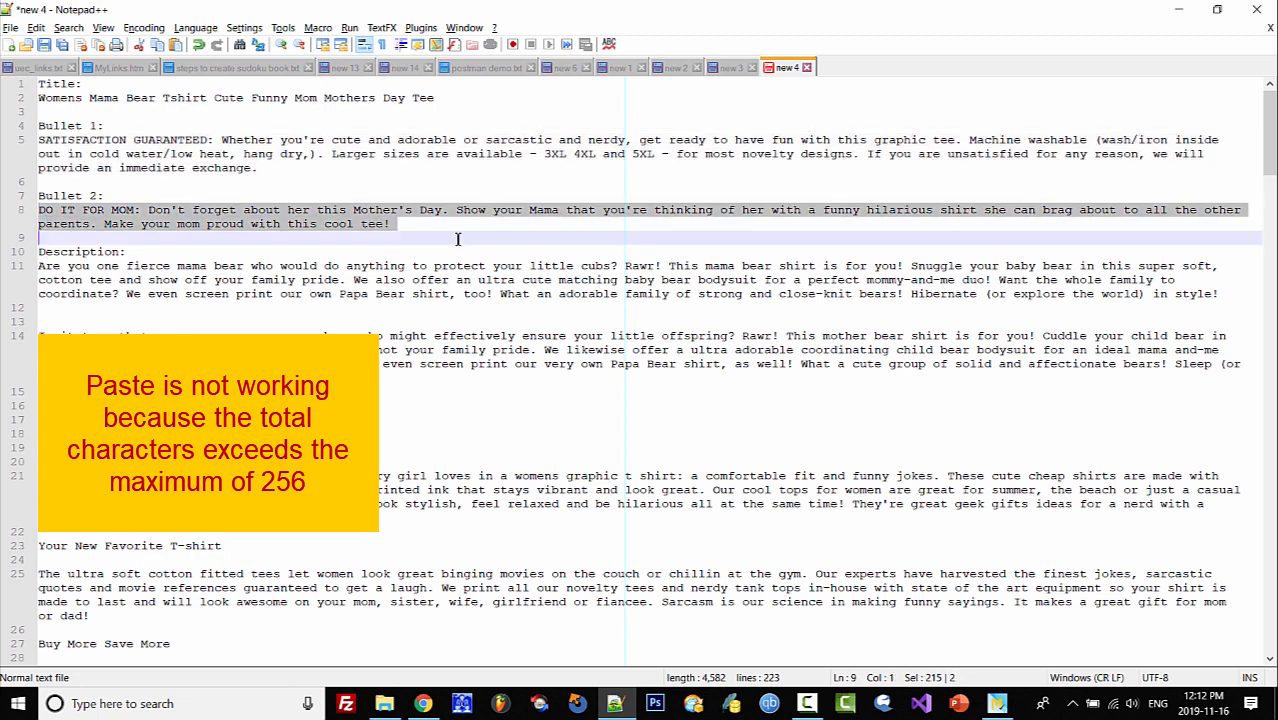
right_click(360, 210)
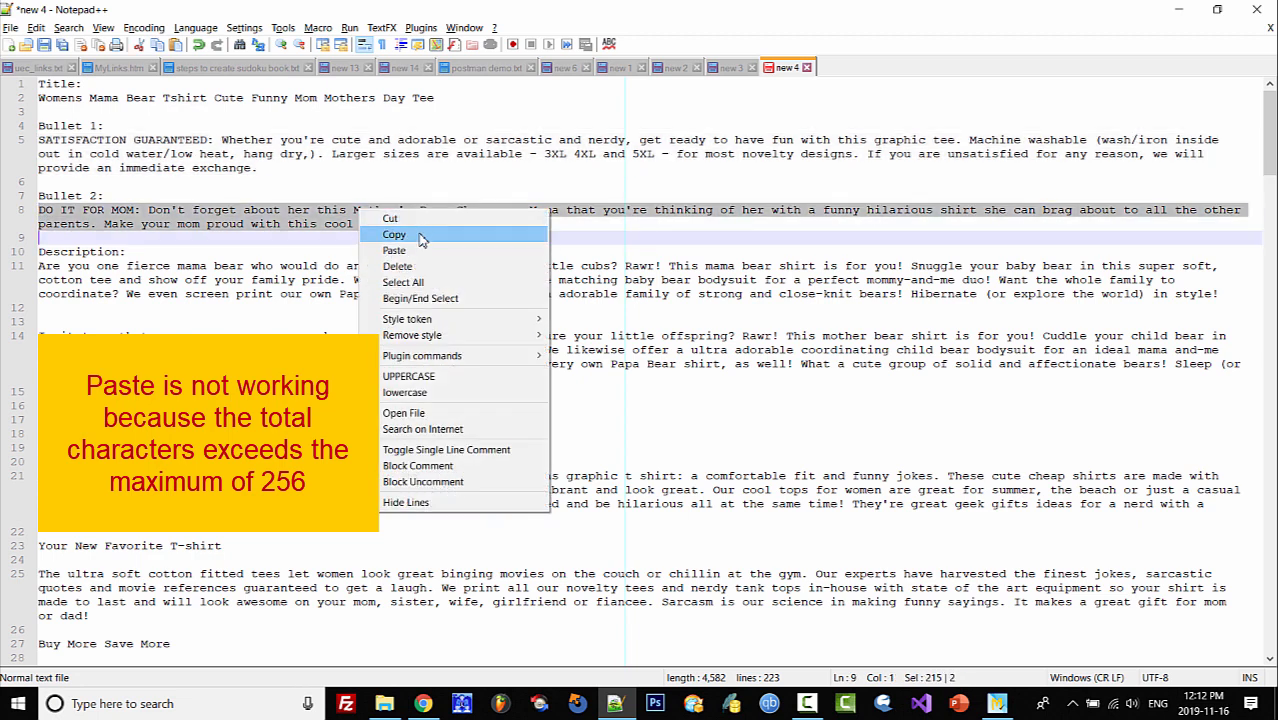
click(380, 234)
key(alt+Tab)
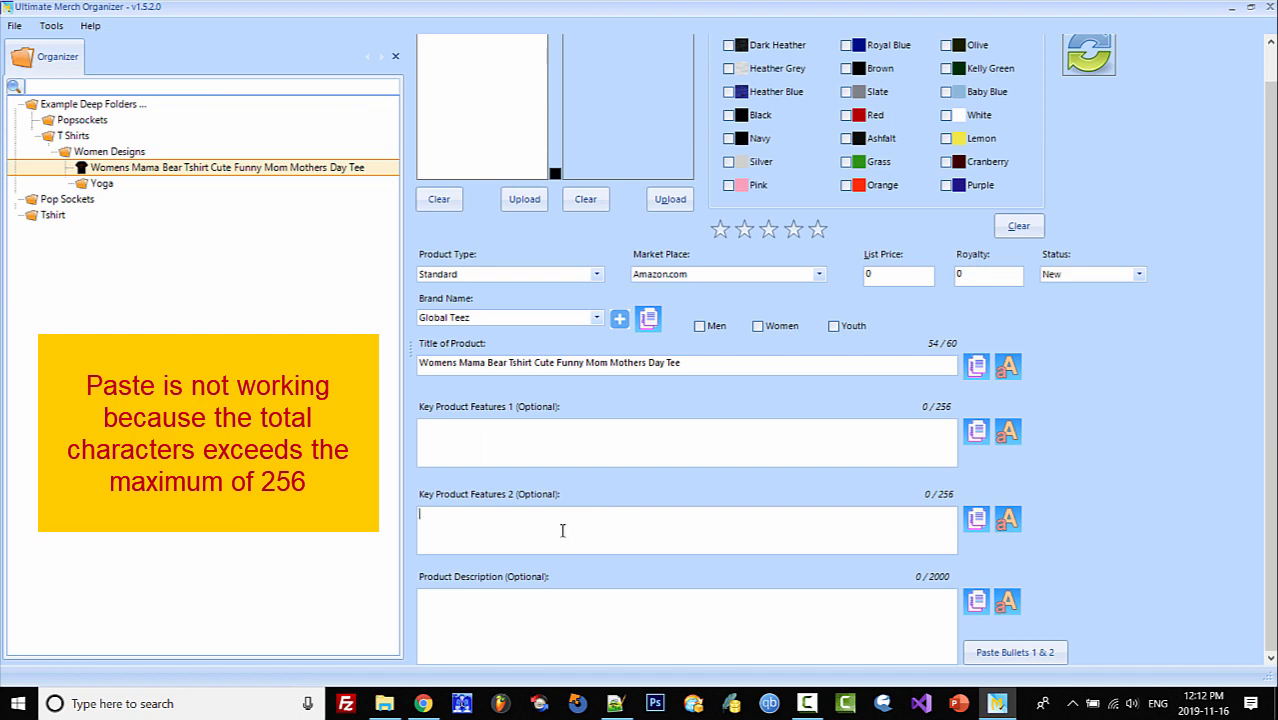
key(ctrl+v)
Test pasting the Bullet 2 text into Key Product Features 1, reselect Bullet 1 in Notepad++, and clear the field.
click(510, 617)
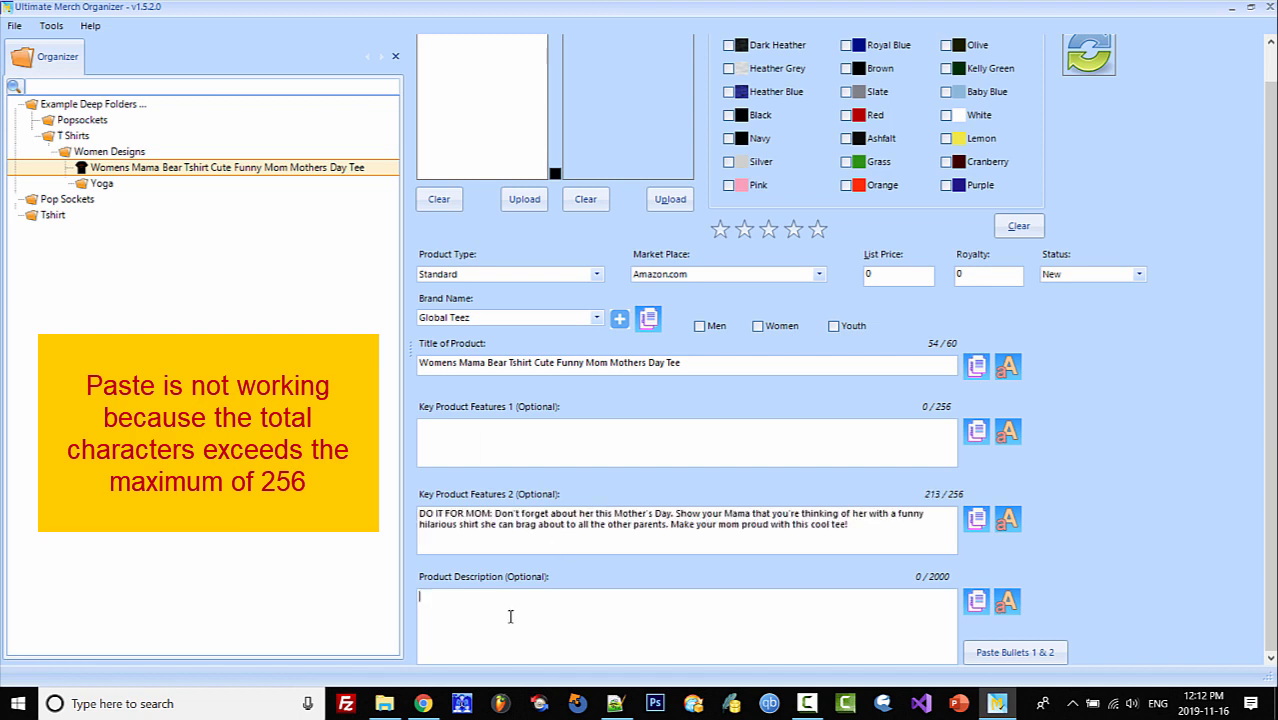
click(520, 450)
key(ctrl+v)
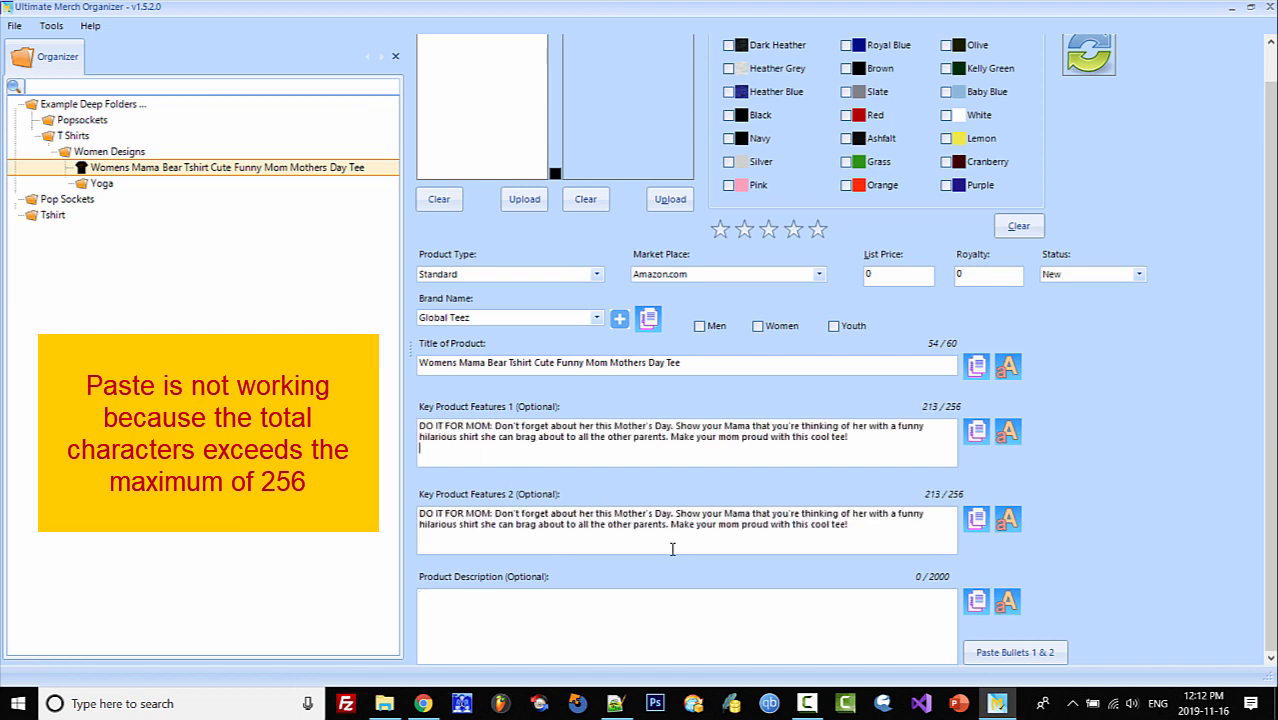
click(615, 703)
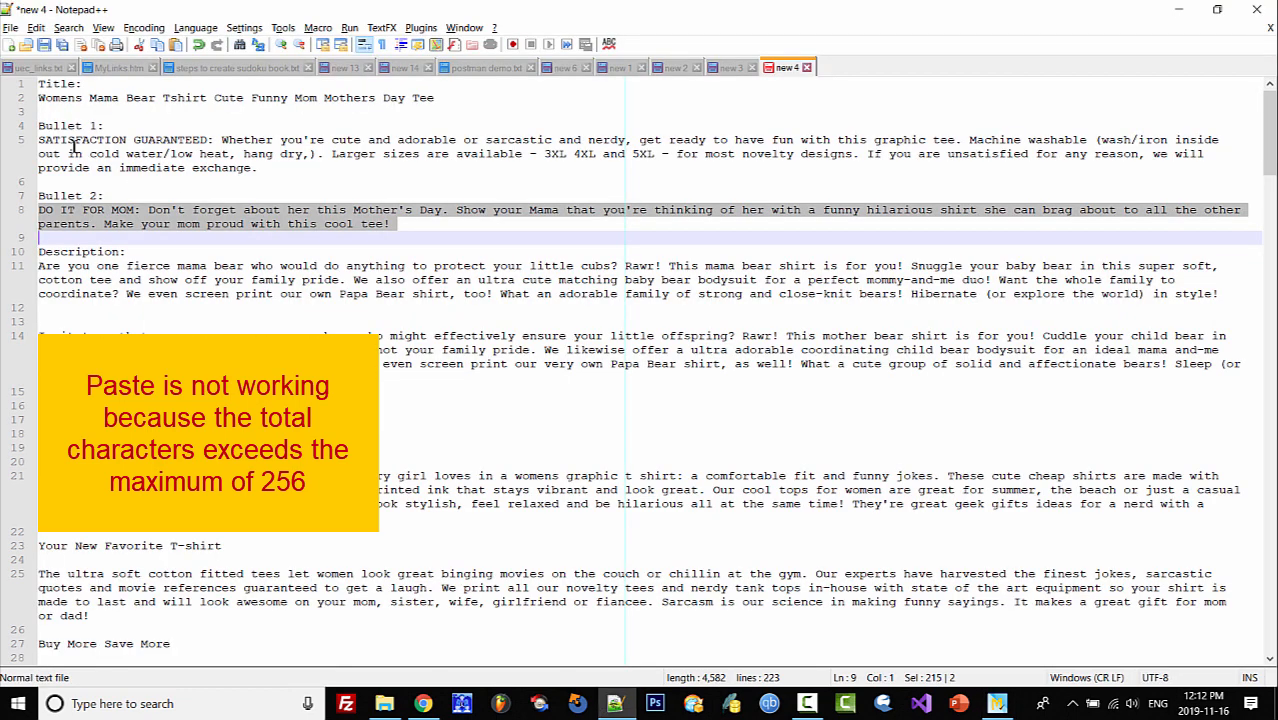
drag(42, 142, 323, 172)
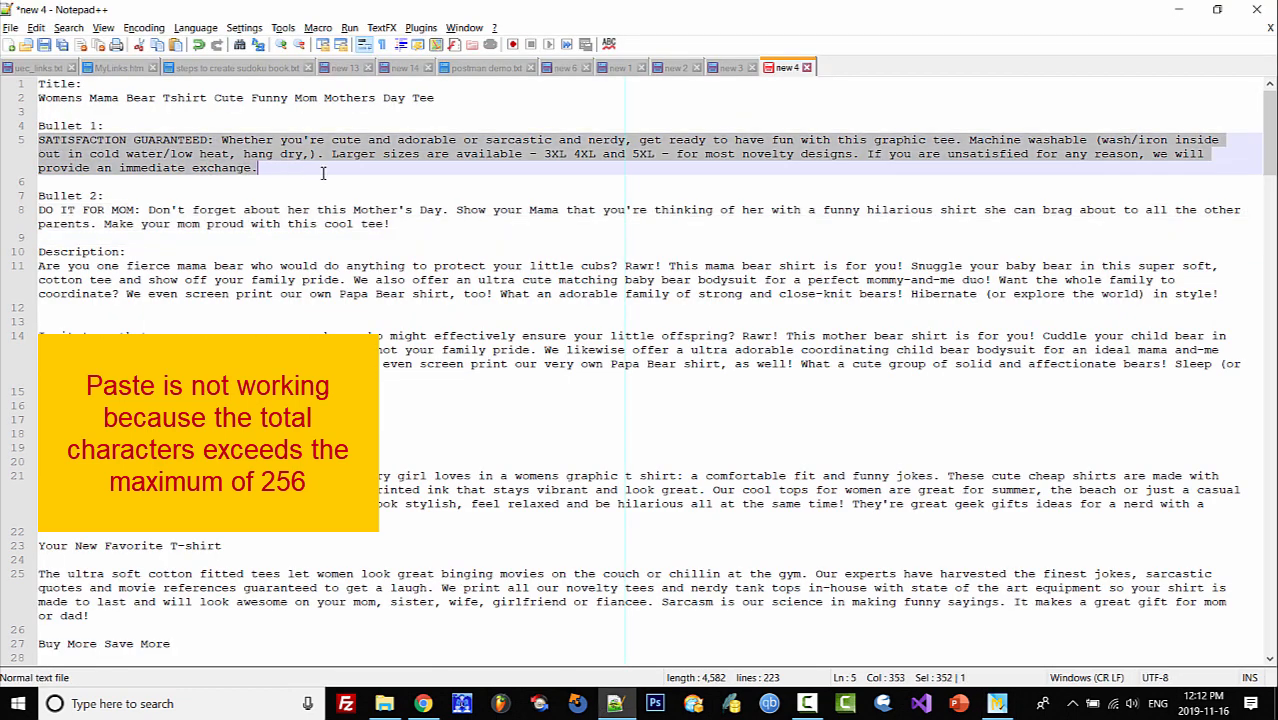
key(alt+Tab)
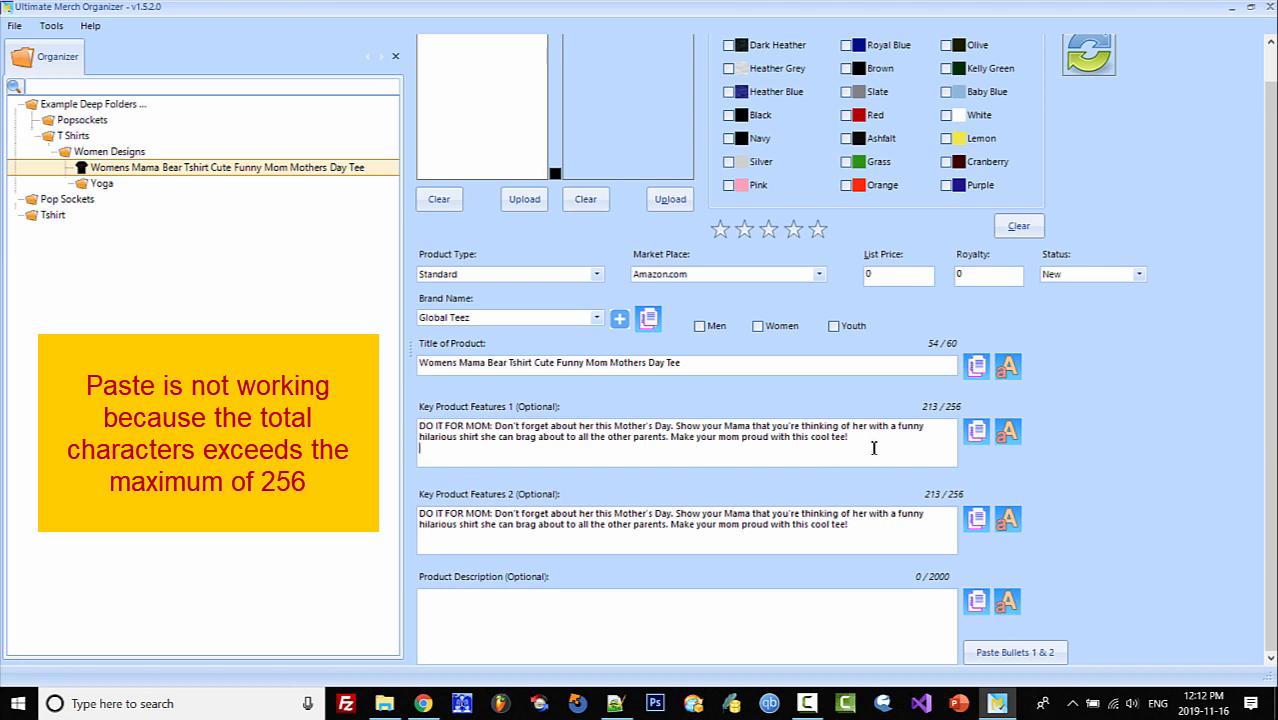
drag(873, 447, 420, 425)
key(Delete)
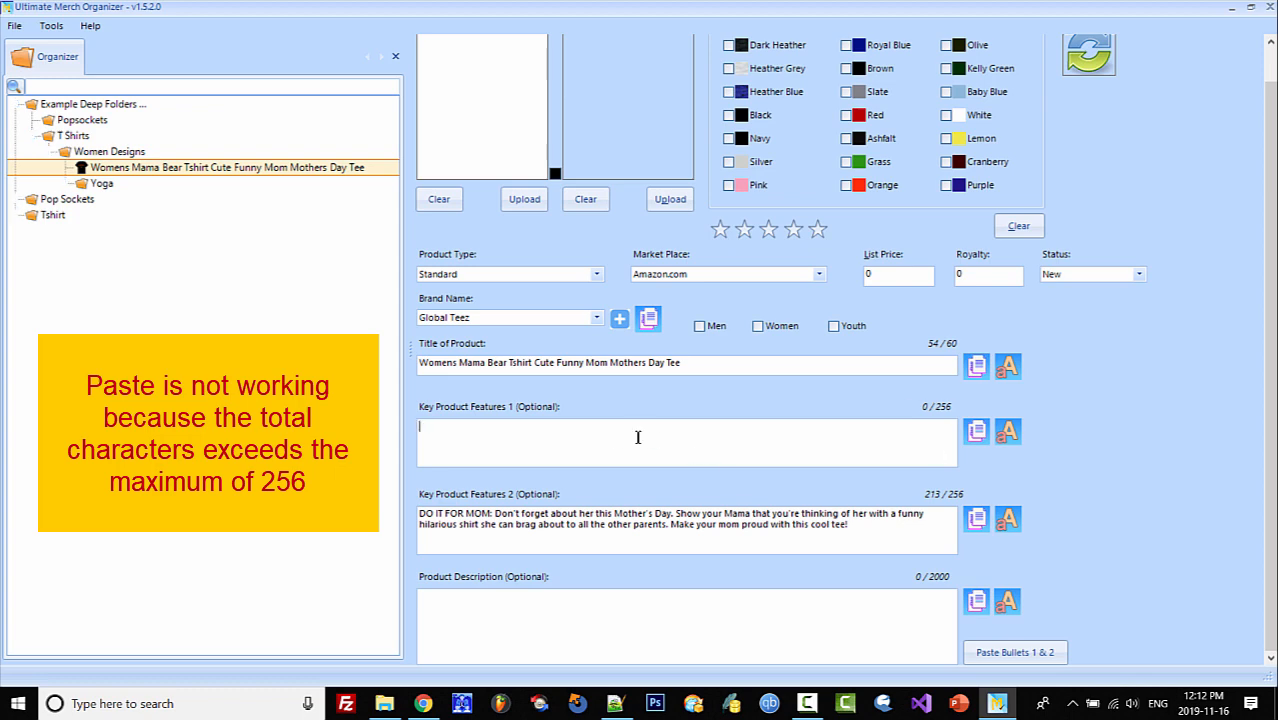
Copy Bullet 1's sentence "Whether you're cute and adorable or sarcastic and nerdy, get ready to have fun with this graphic tee" into Key Product Features 1, ending with a period.
key(alt+Tab)
click(254, 198)
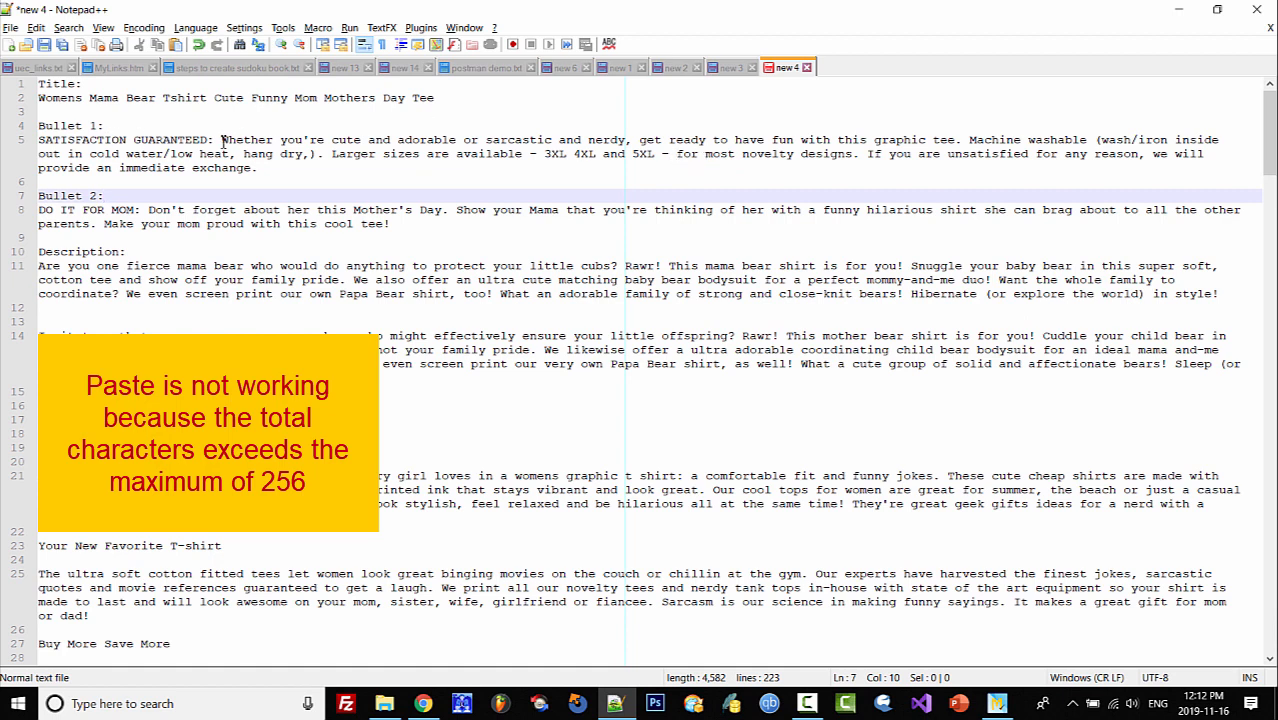
drag(221, 140, 960, 143)
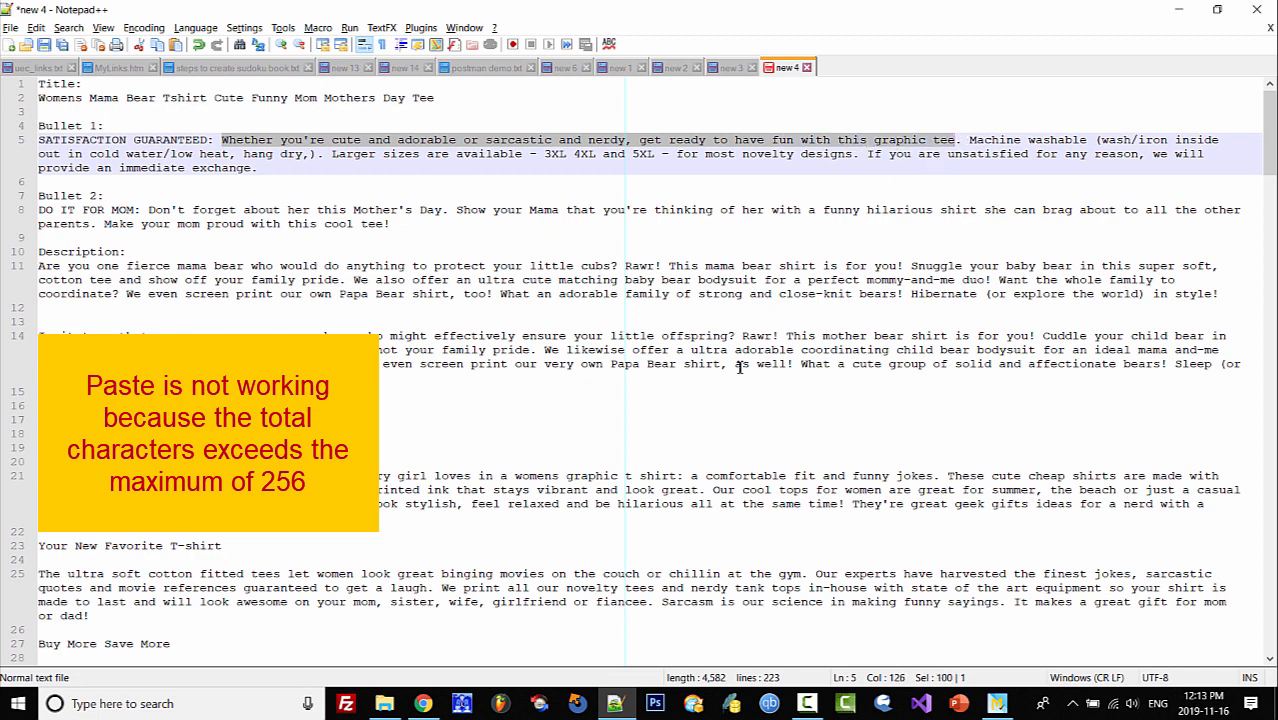
key(alt+Tab)
key(ctrl+v)
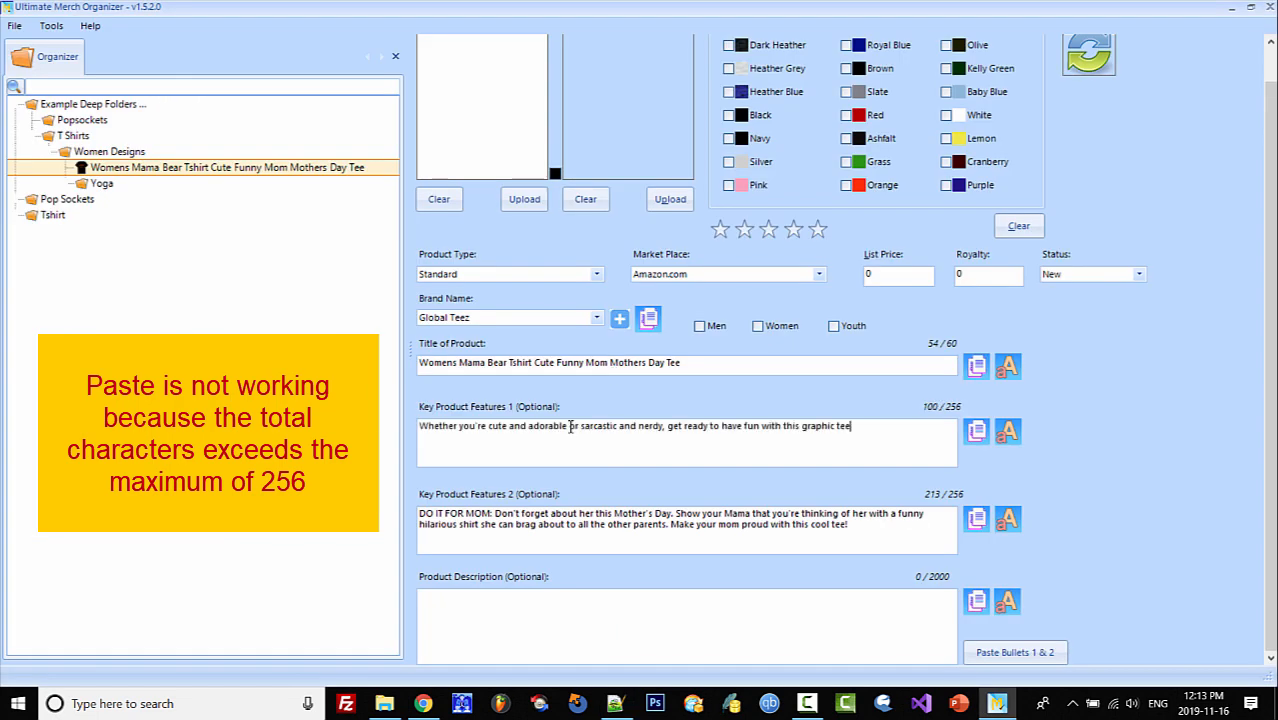
key(alt+Tab)
key(alt+Tab)
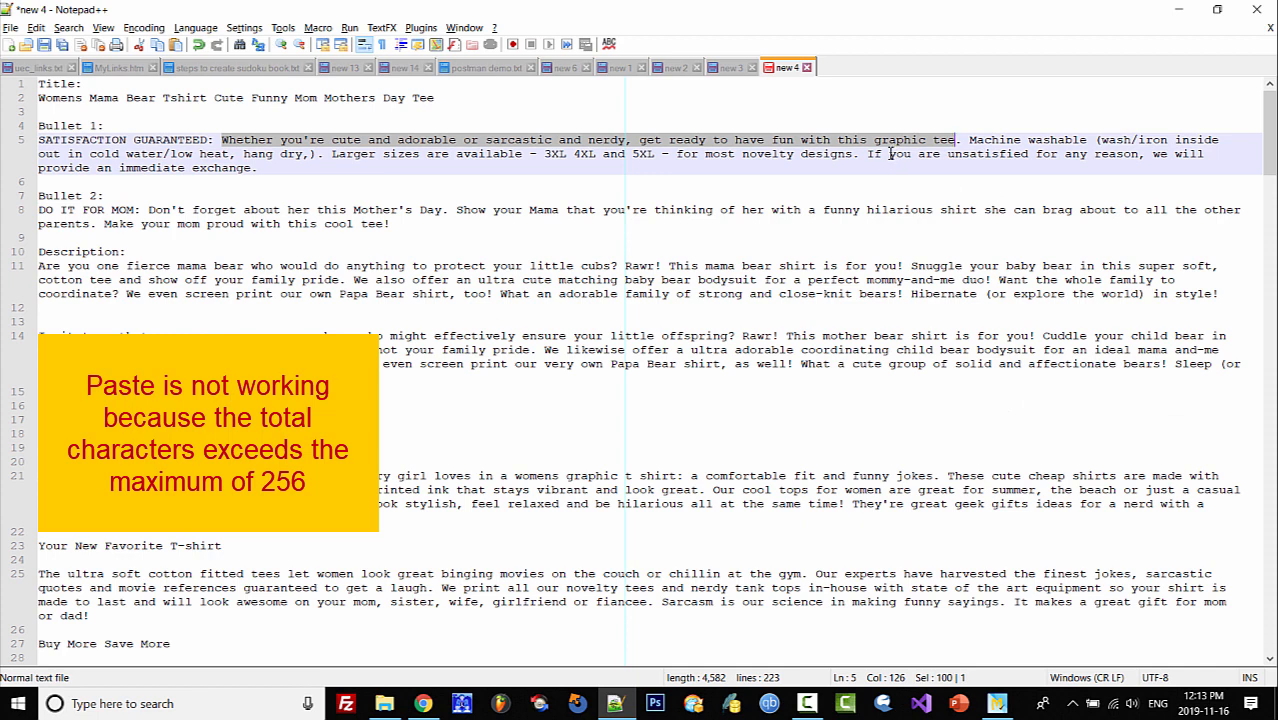
Copy the rewritten description starting "Is it true that you are one savage mom bear" from Notepad++ into the T-shirt's Product Description.
click(296, 182)
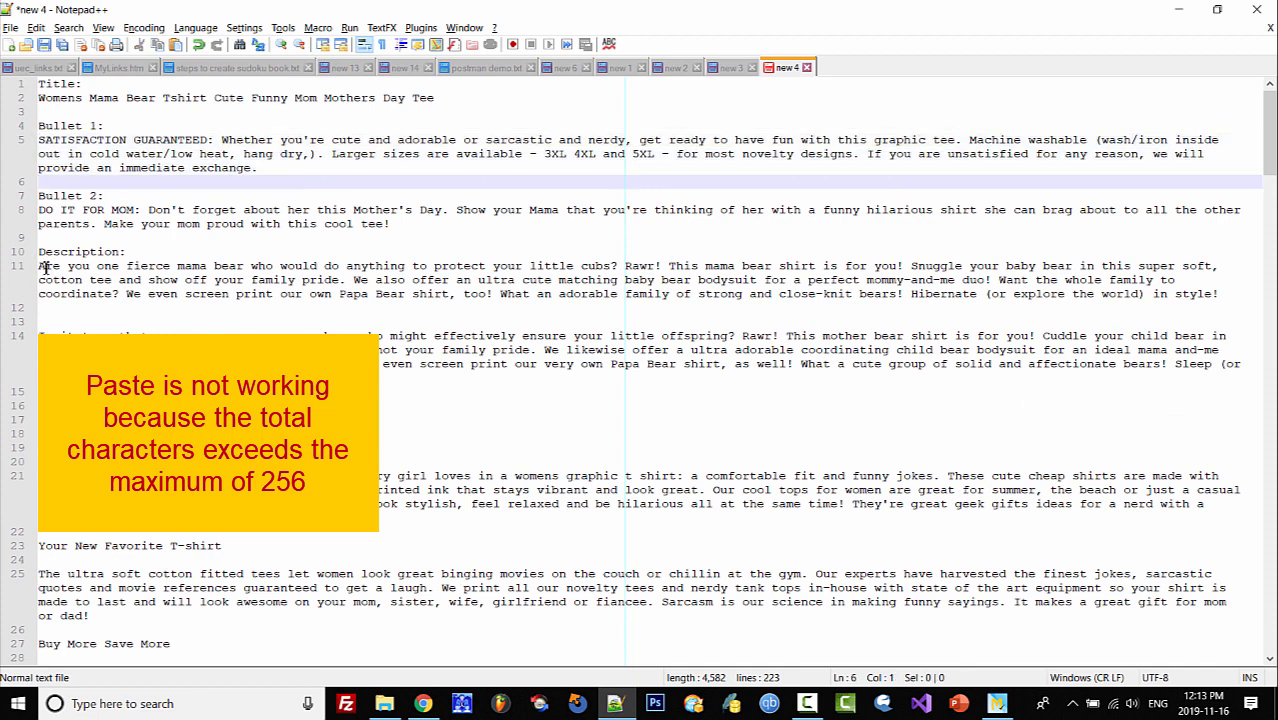
drag(40, 268, 1220, 282)
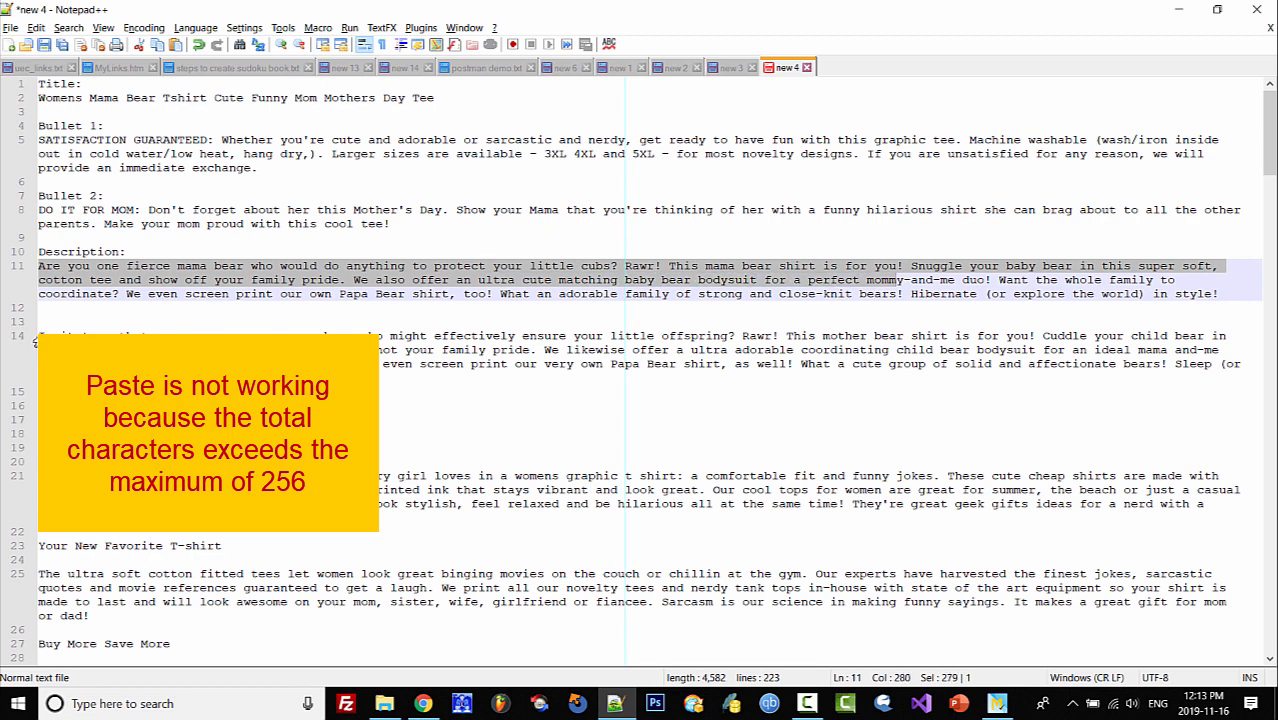
drag(40, 334, 324, 378)
right_click(313, 355)
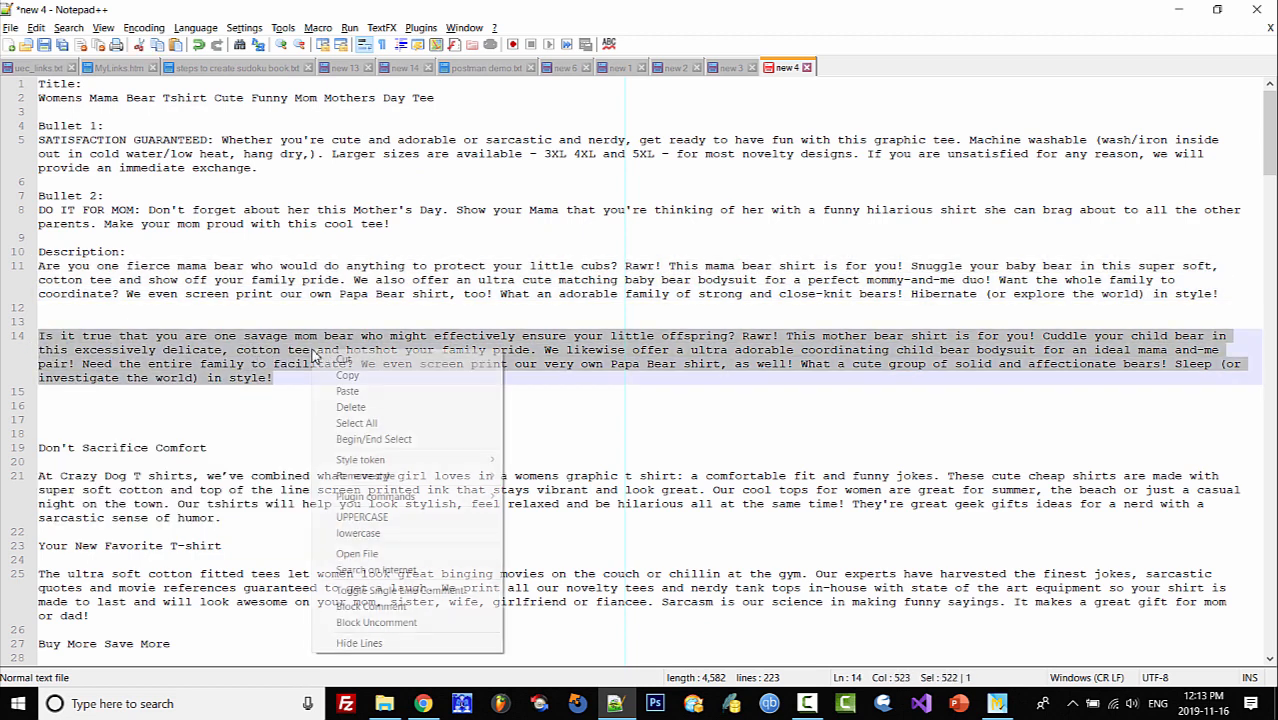
click(360, 376)
key(alt+Tab)
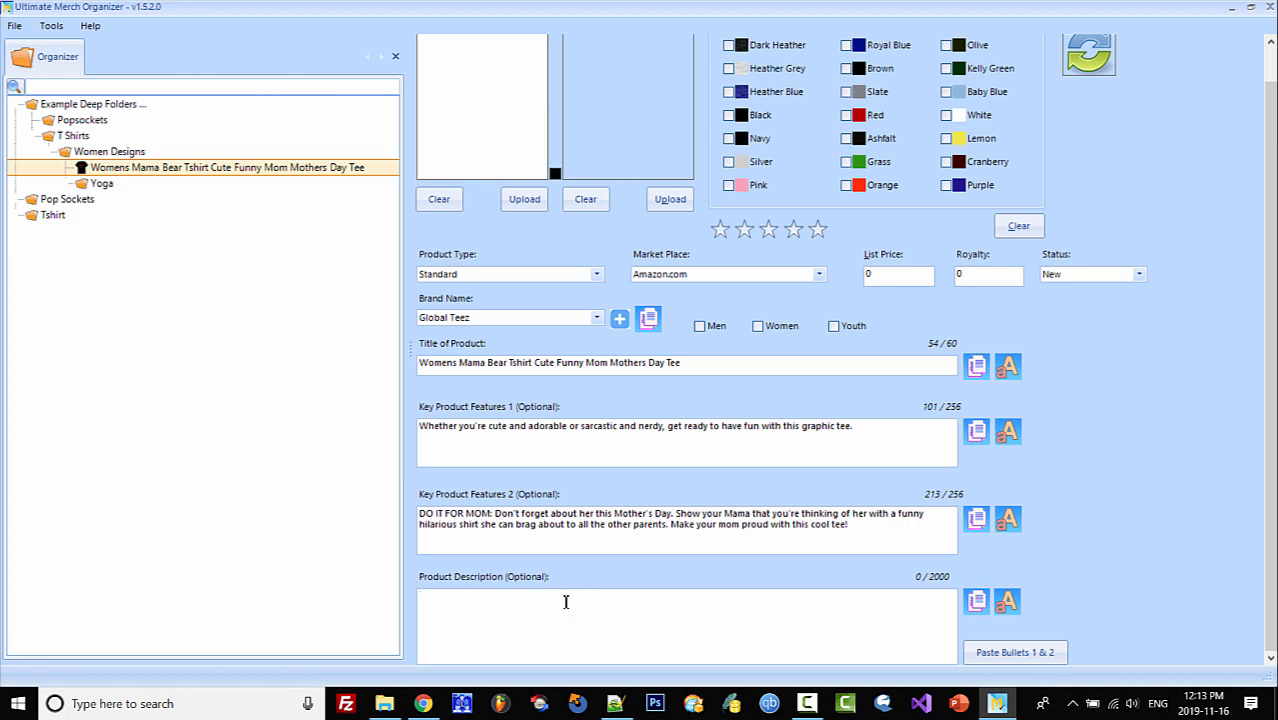
key(ctrl+v)
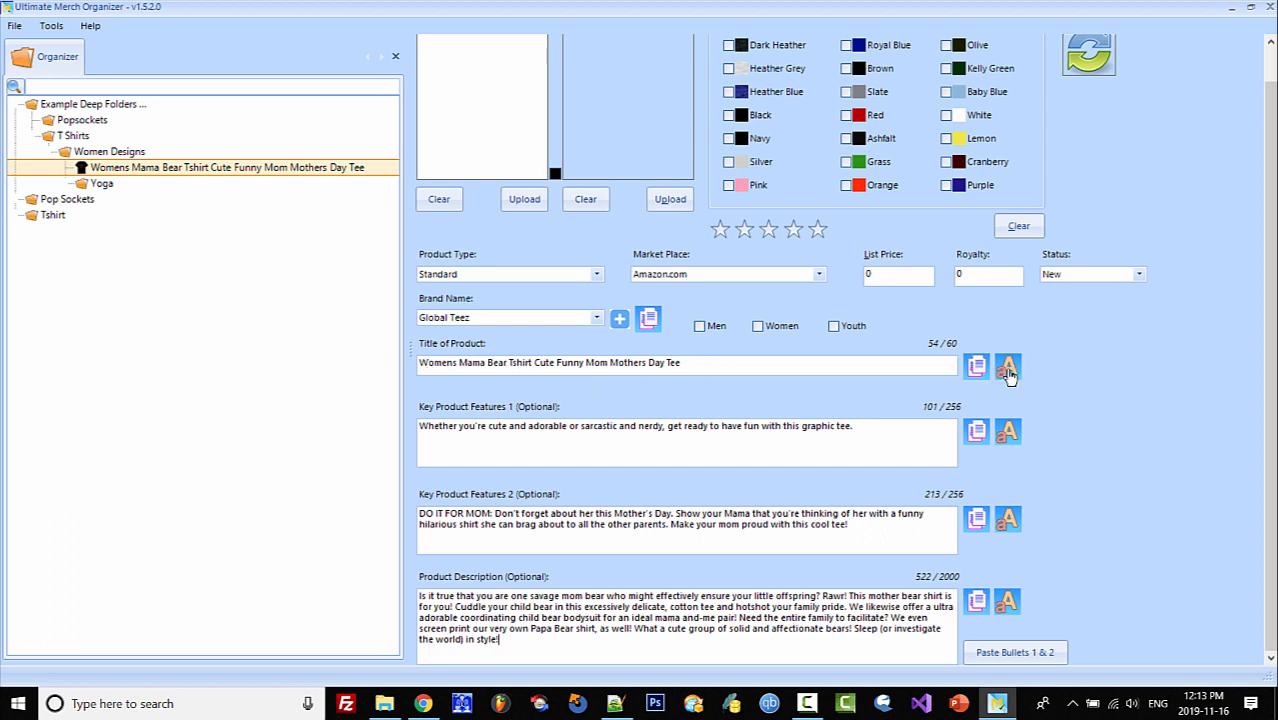
Capitalize every word in Key Product Features 1, Key Product Features 2 and the Product Description.
click(1007, 432)
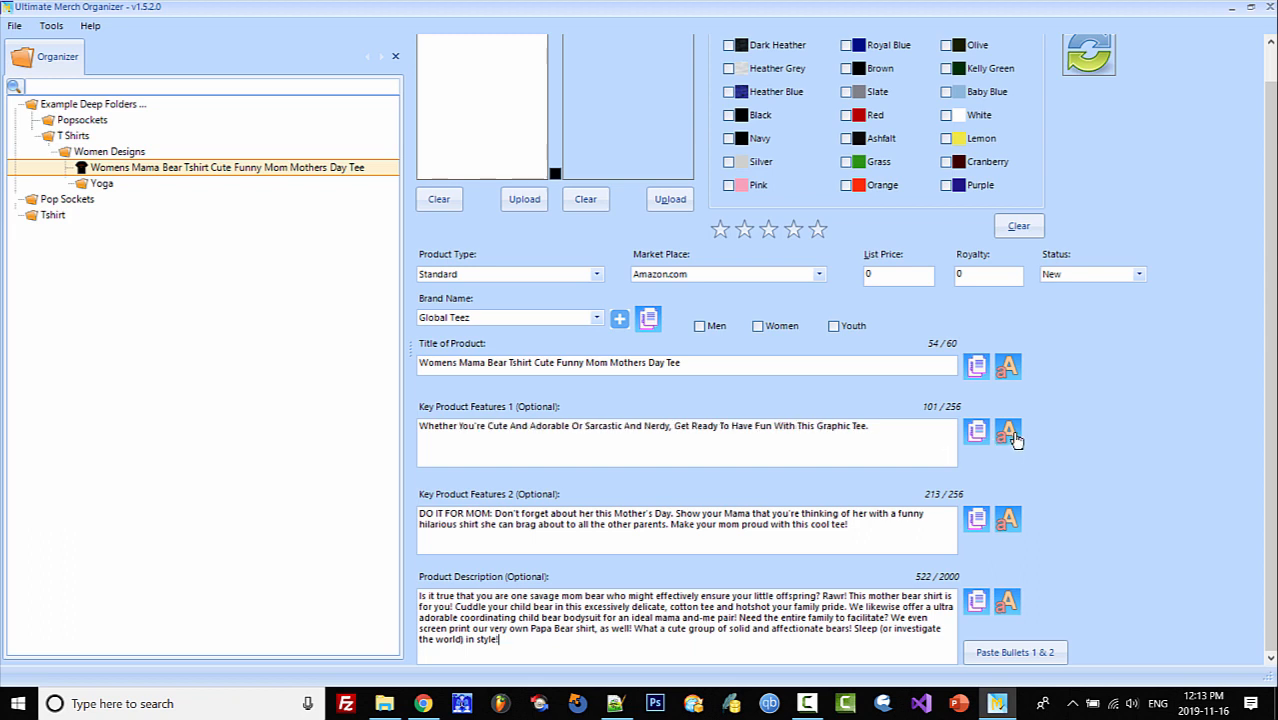
click(1007, 519)
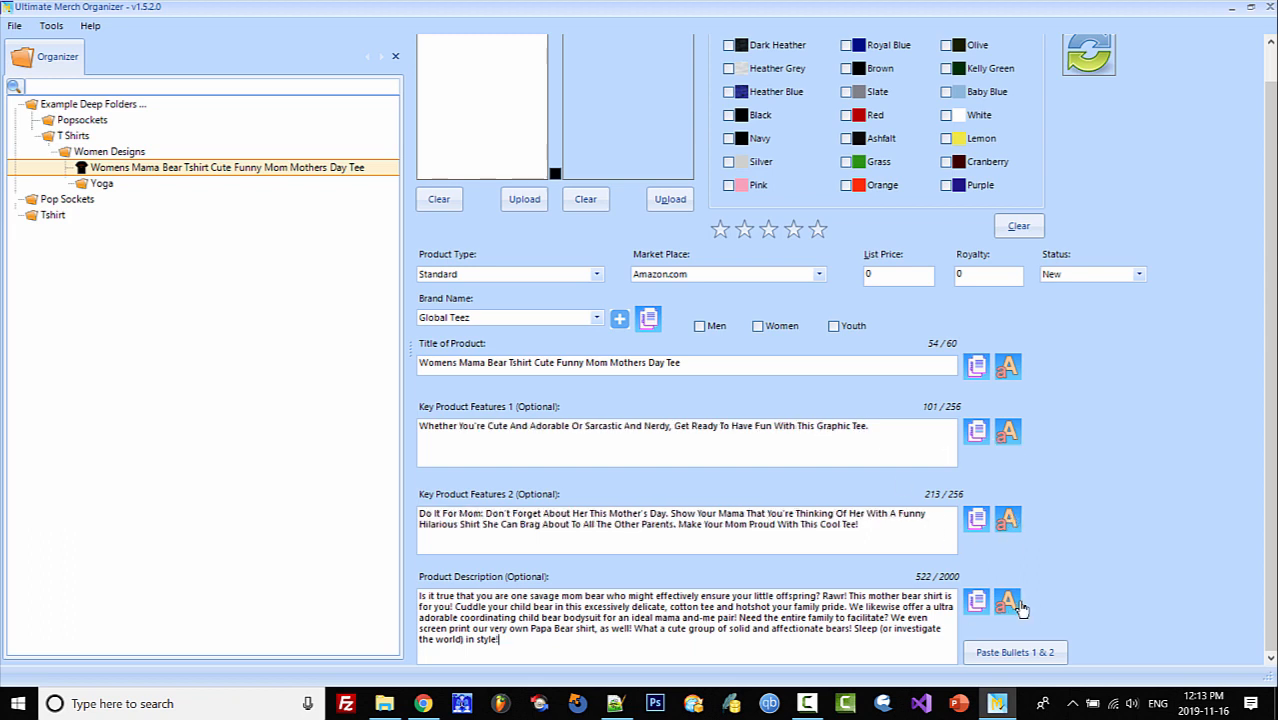
click(1007, 603)
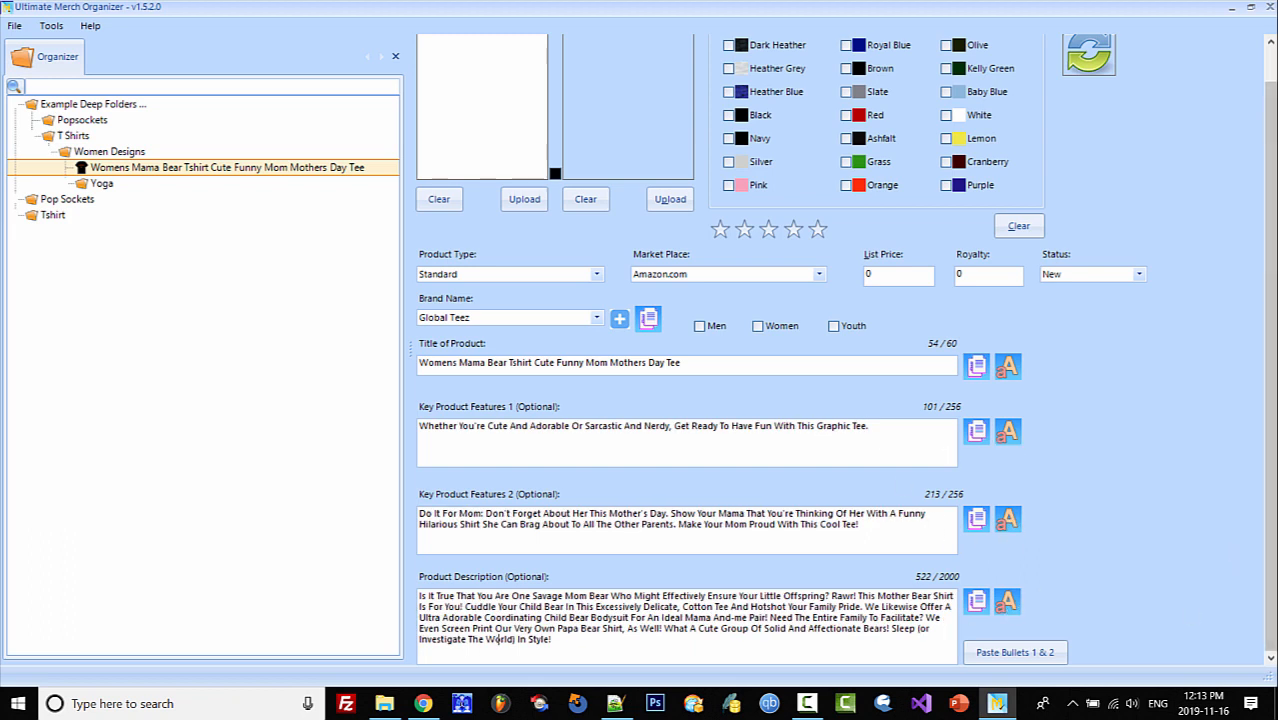
Upload the mama bear design1 PNG as the front artwork and switch its preview background to black.
scroll(1270, 160, up, 1)
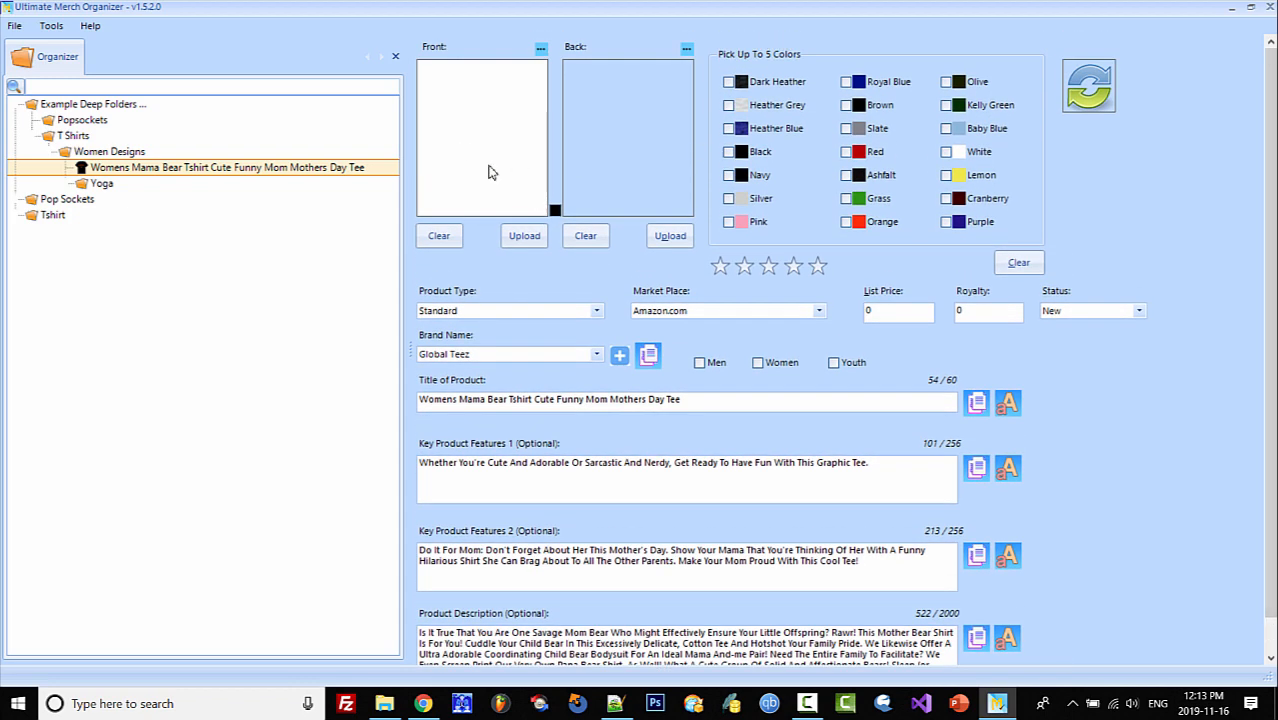
click(525, 238)
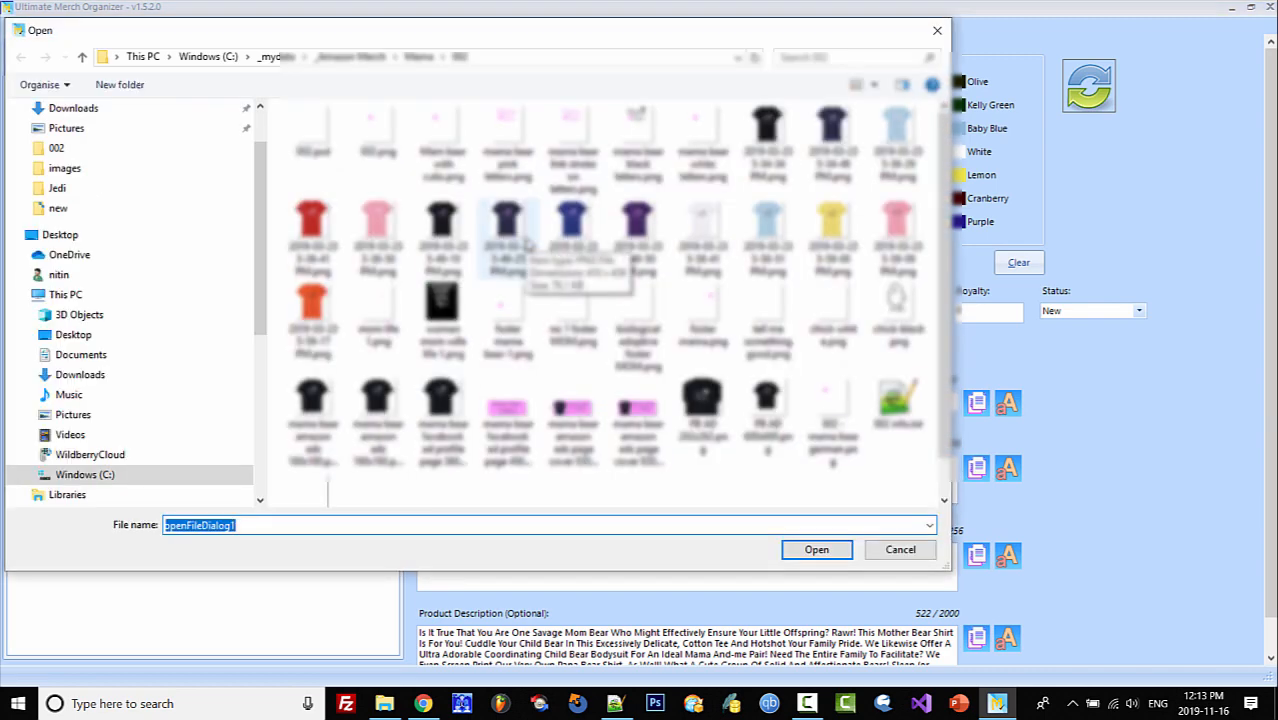
drag(945, 439, 930, 477)
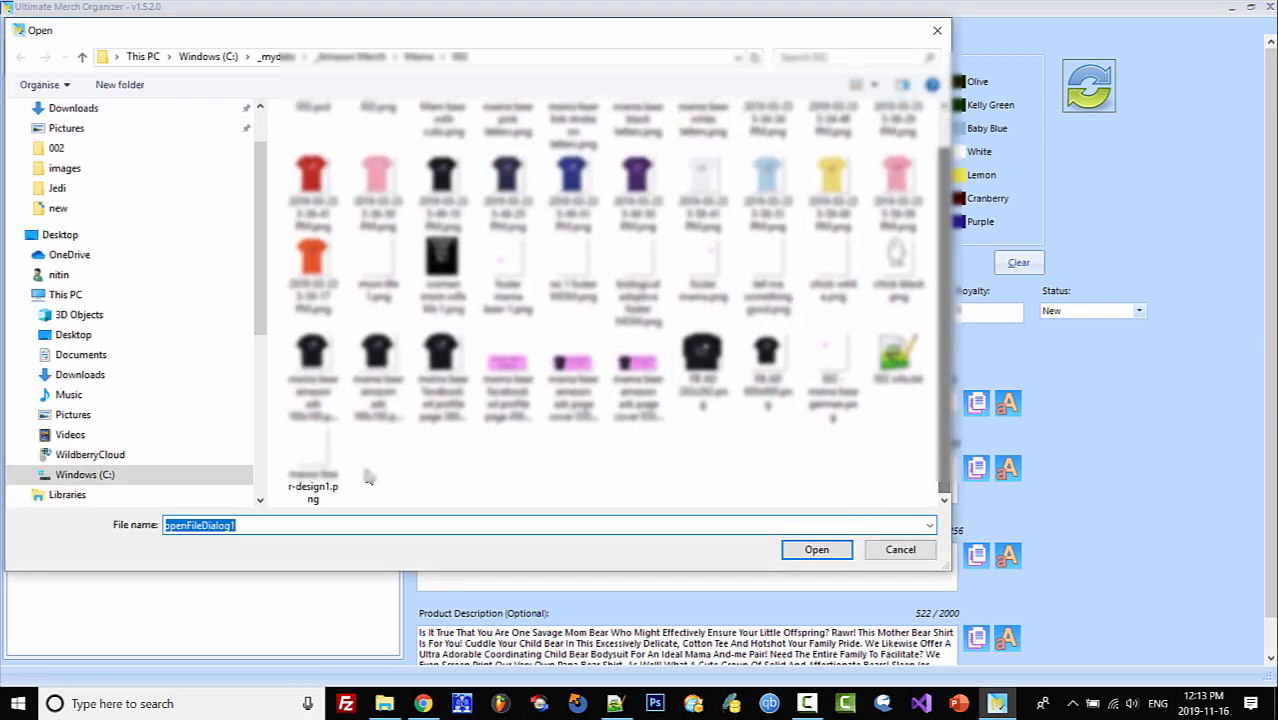
click(326, 458)
click(836, 550)
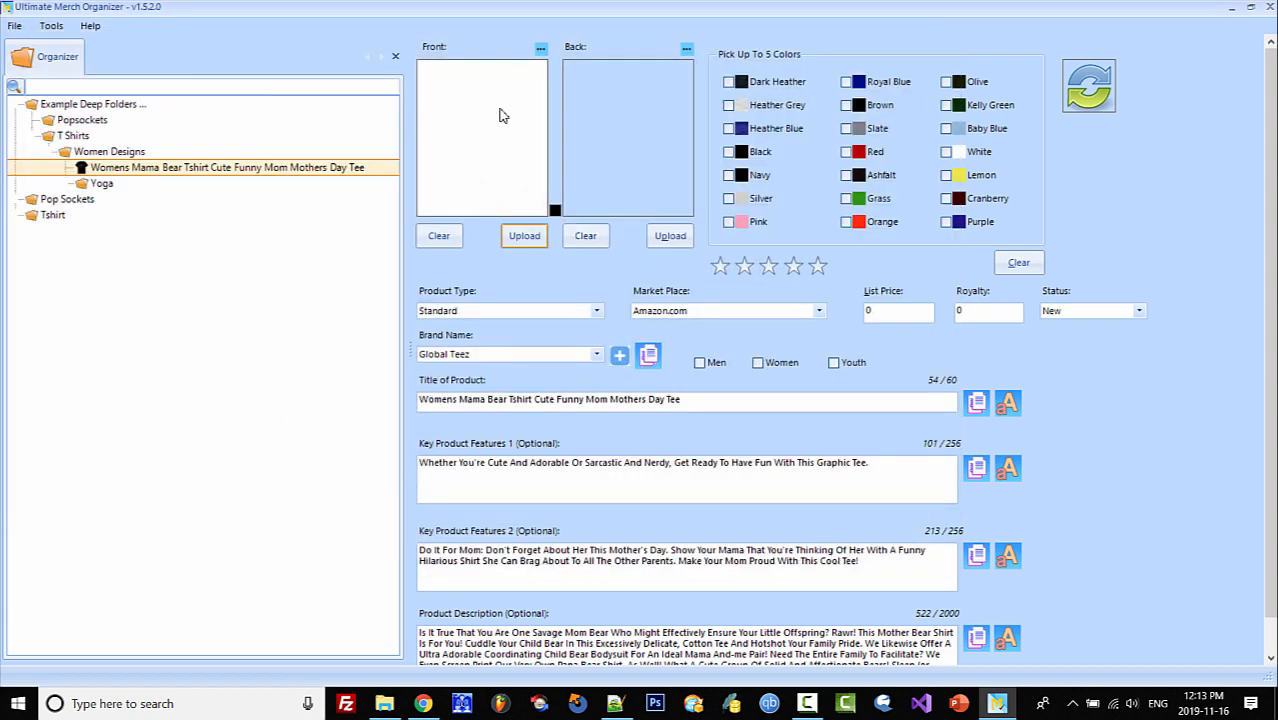
click(555, 212)
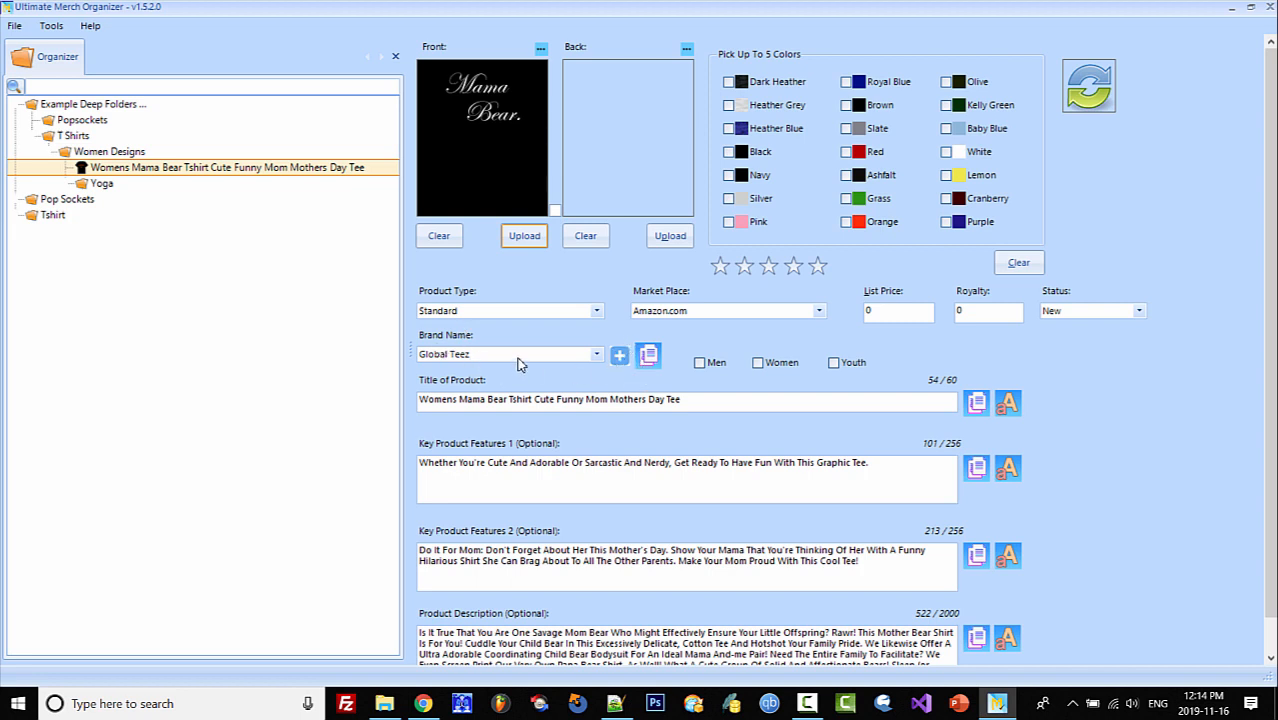
Add a new brand named "Mama Tees" for the T-shirt, with capitalization enabled.
click(620, 358)
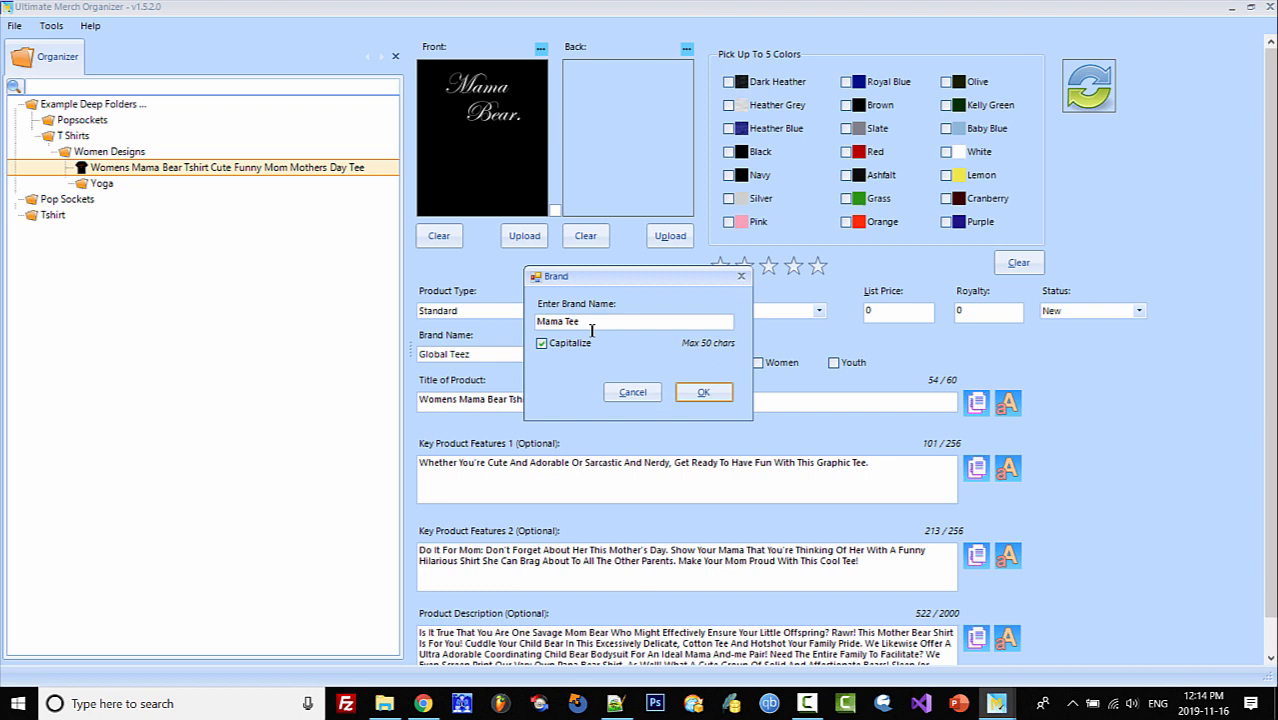
click(705, 391)
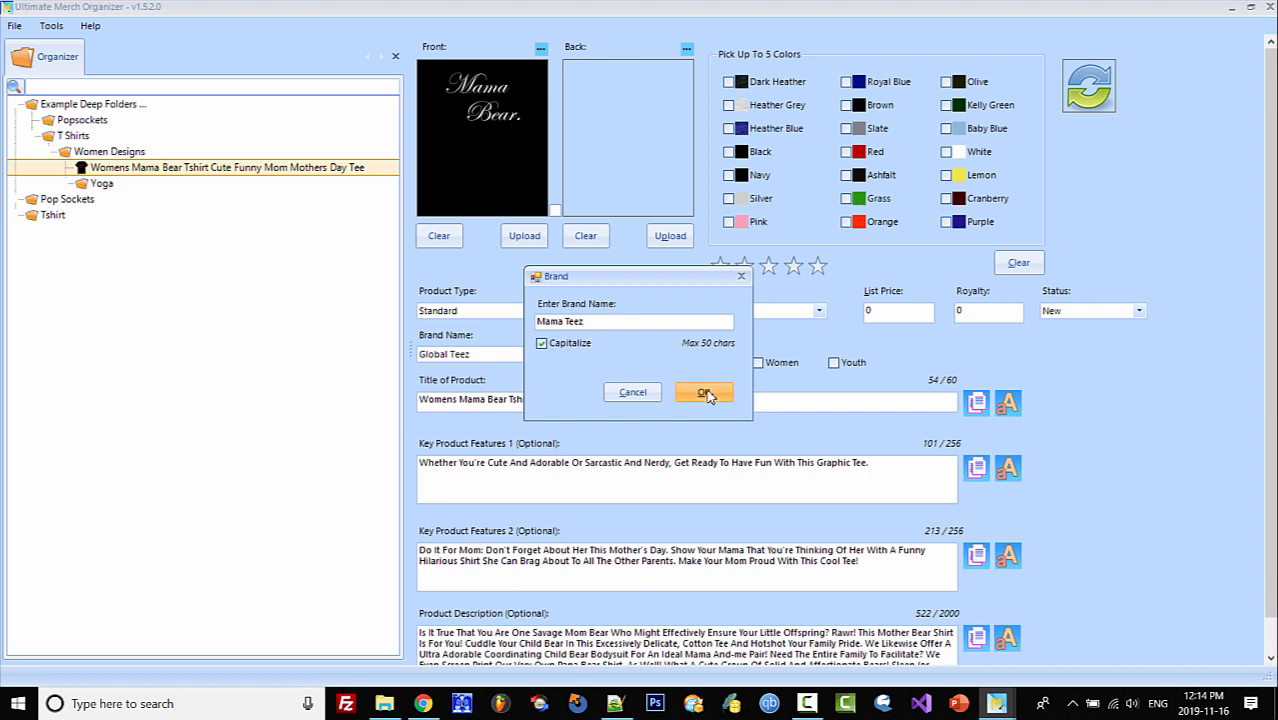
click(680, 416)
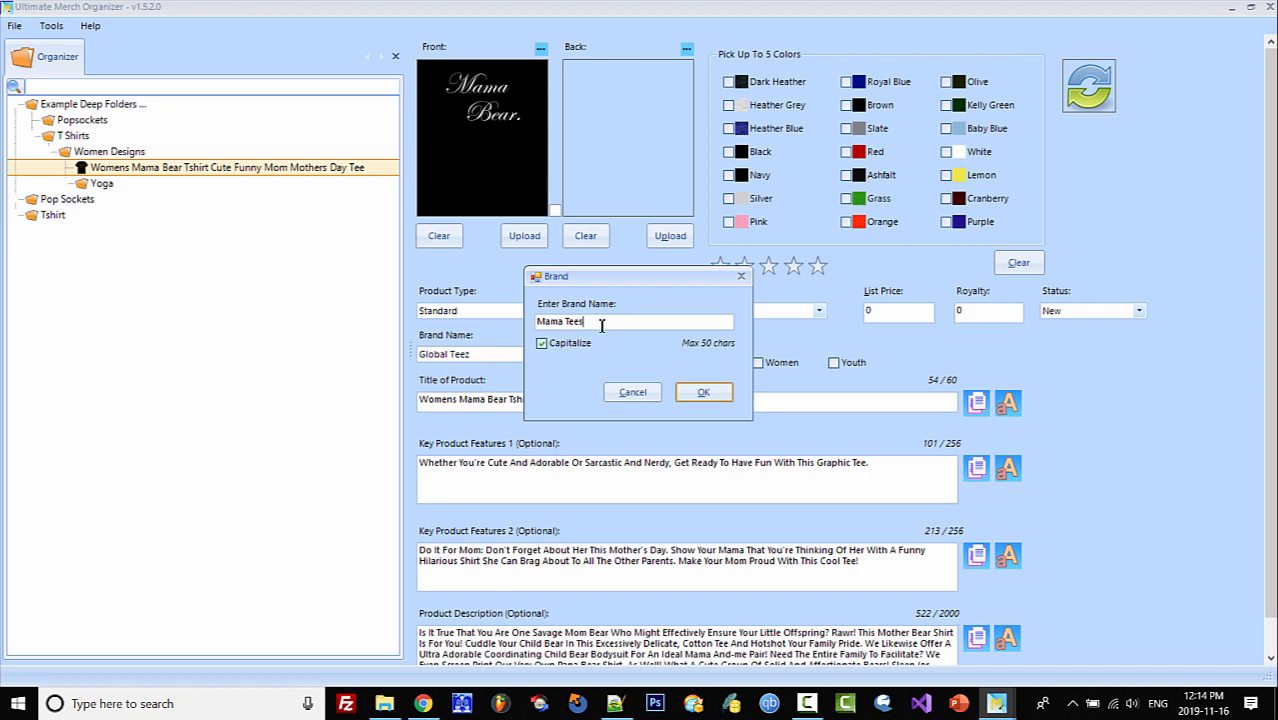
click(703, 391)
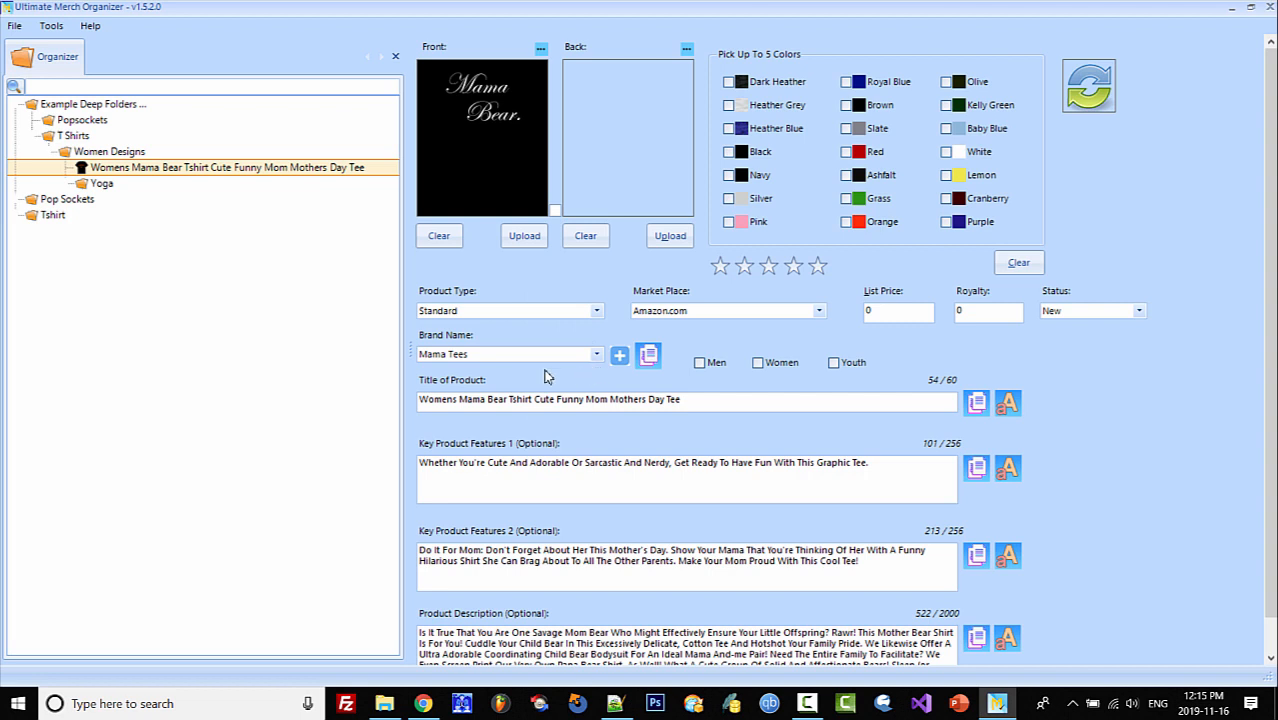
Set the T-shirt's fit type to Women and choose Dark Heather and Black as its colors.
click(760, 364)
click(729, 84)
click(729, 152)
Start syncing the mama bear T-shirt to the merch account and accept opening the automation browser.
scroll(1268, 305, down, 2)
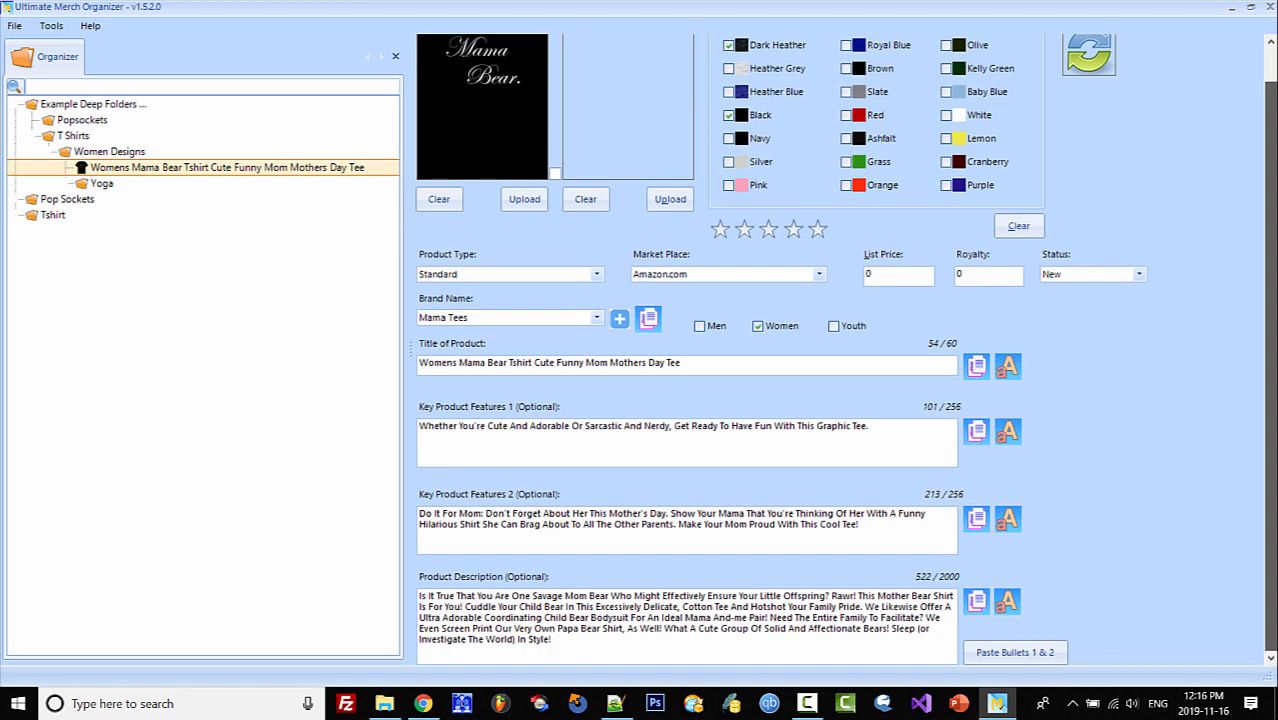
scroll(1268, 305, up, 2)
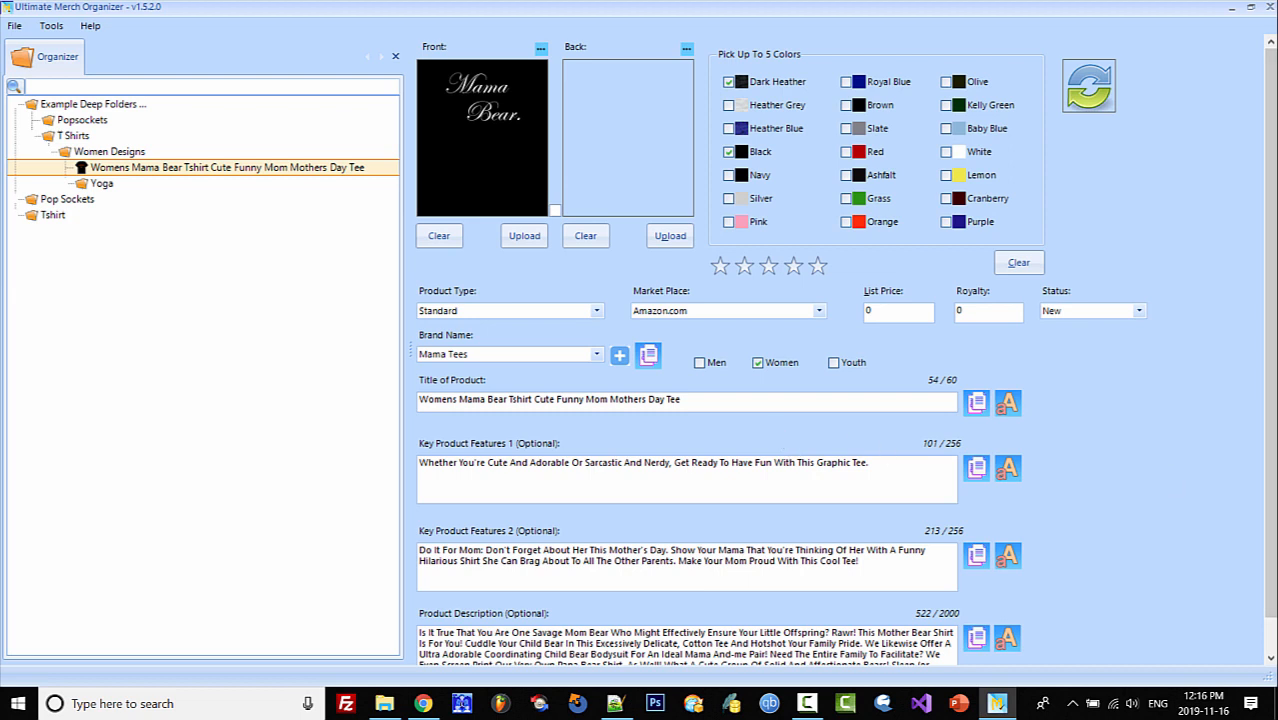
drag(1270, 403, 1274, 486)
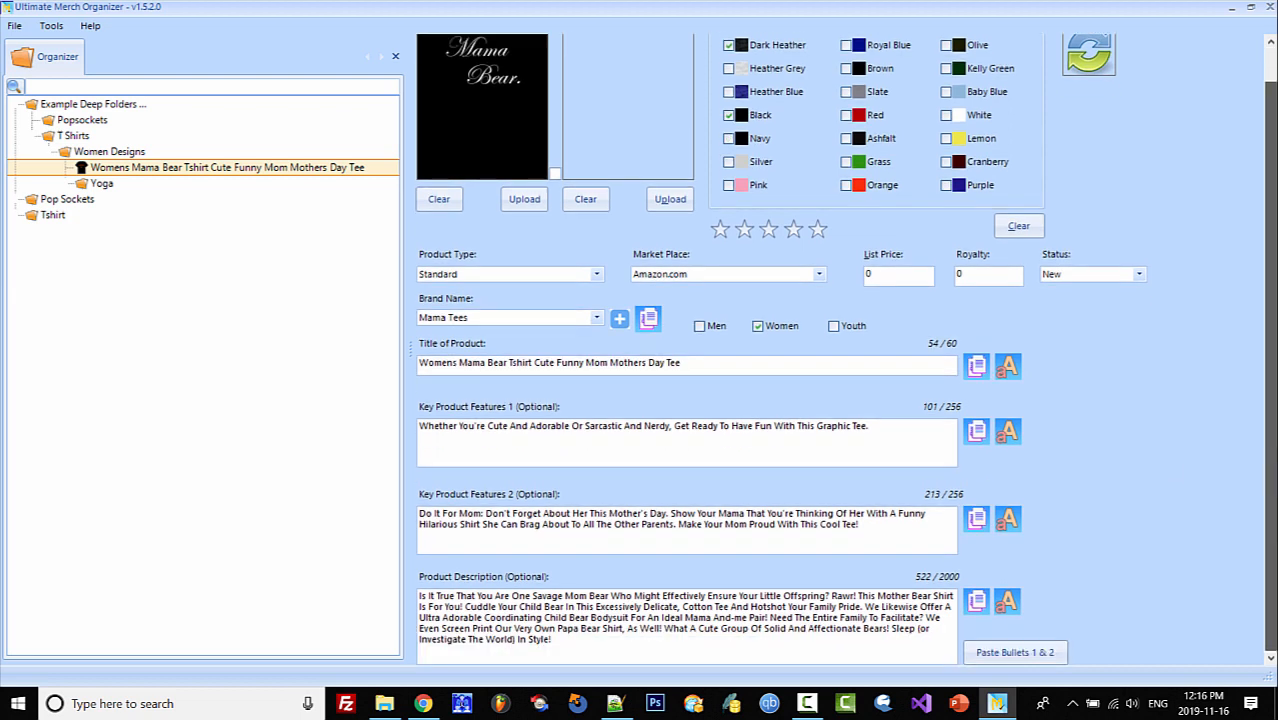
scroll(1270, 480, up, 1)
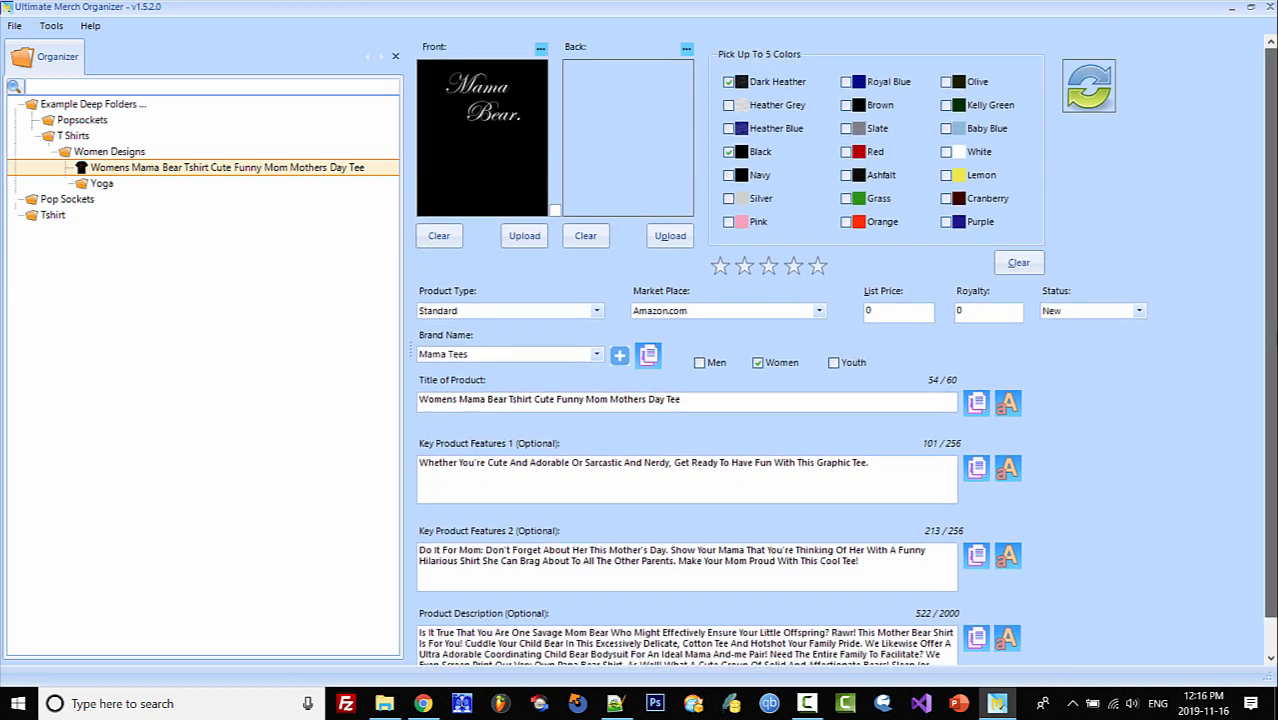
click(1092, 94)
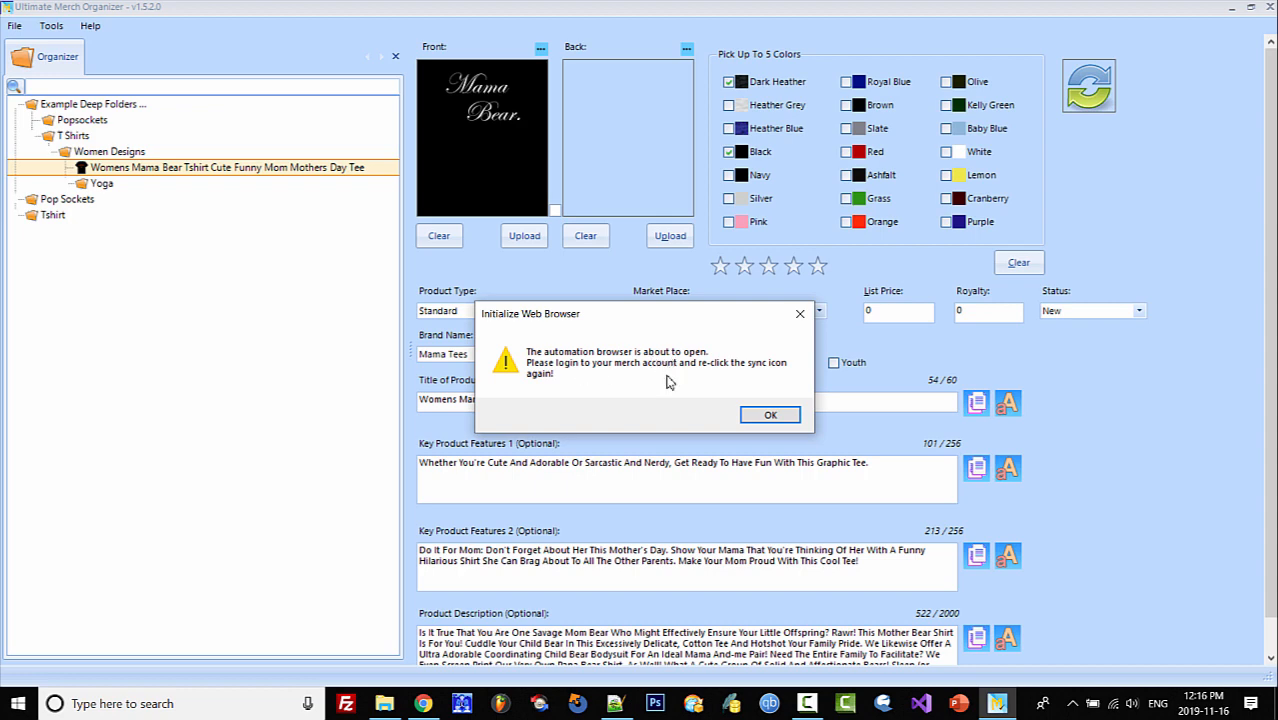
click(770, 414)
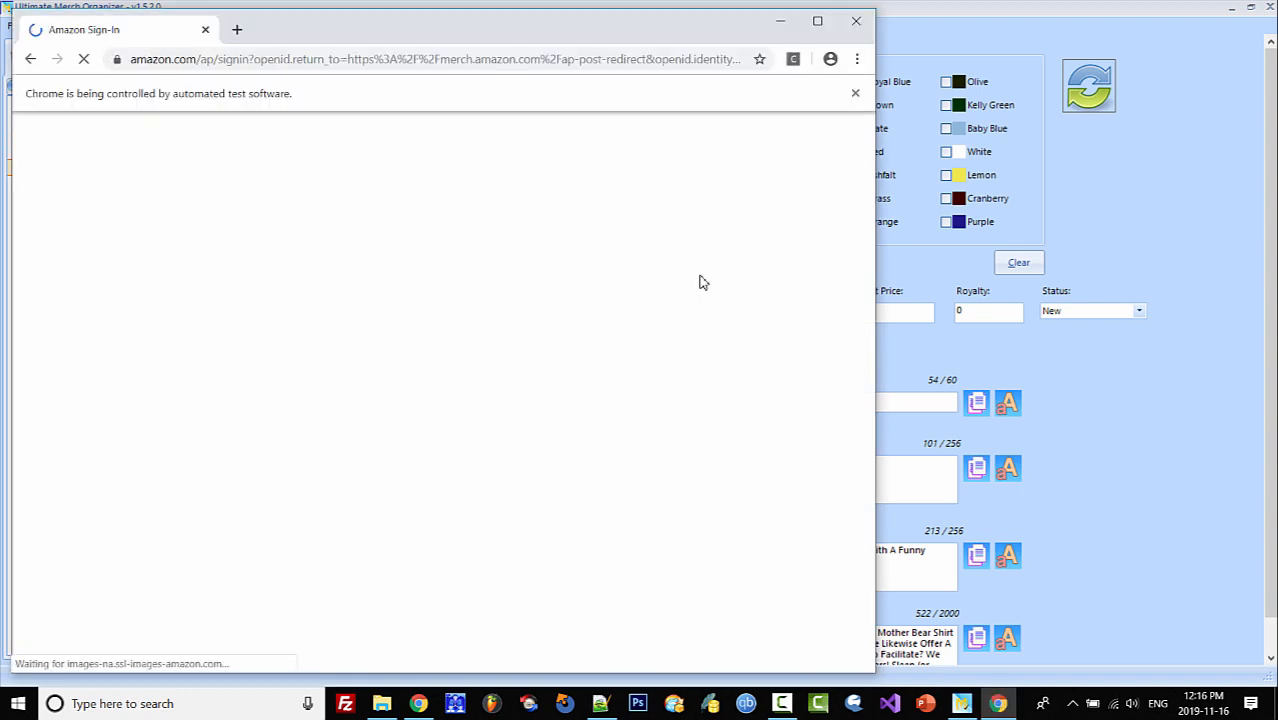
Sign in to Merch by Amazon with the account's e-mail address and password.
click(399, 365)
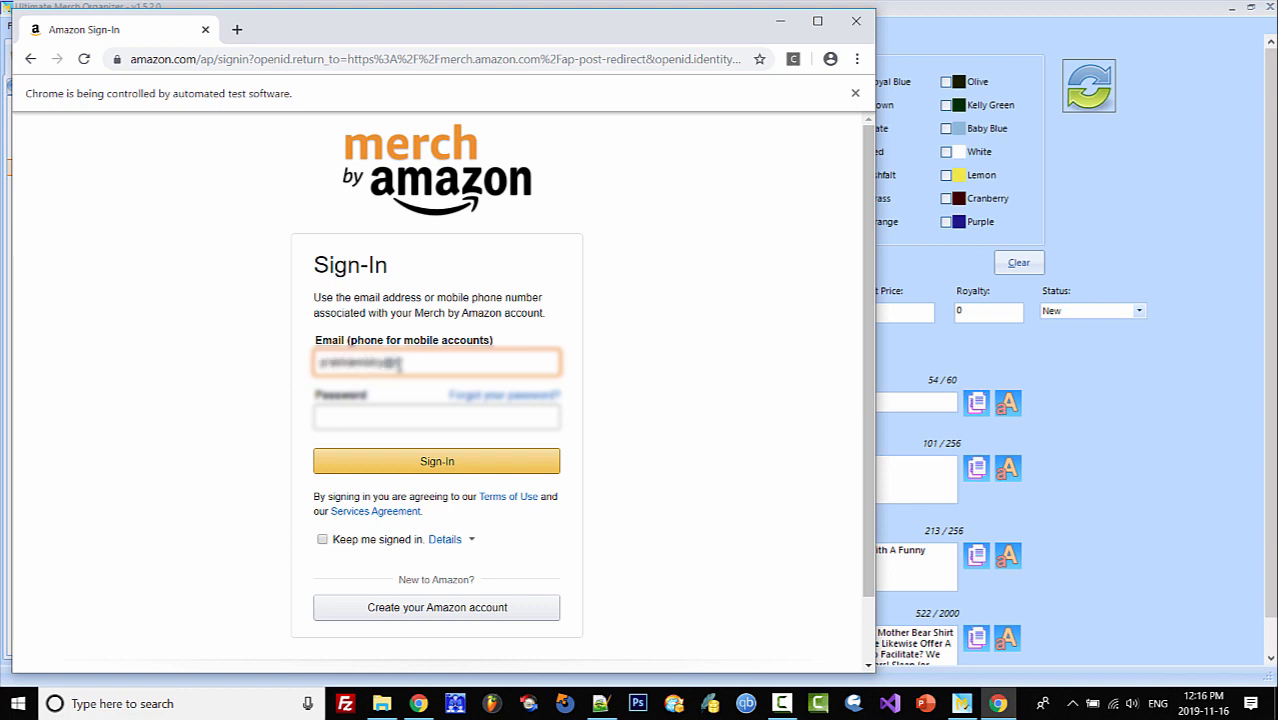
text(.c)
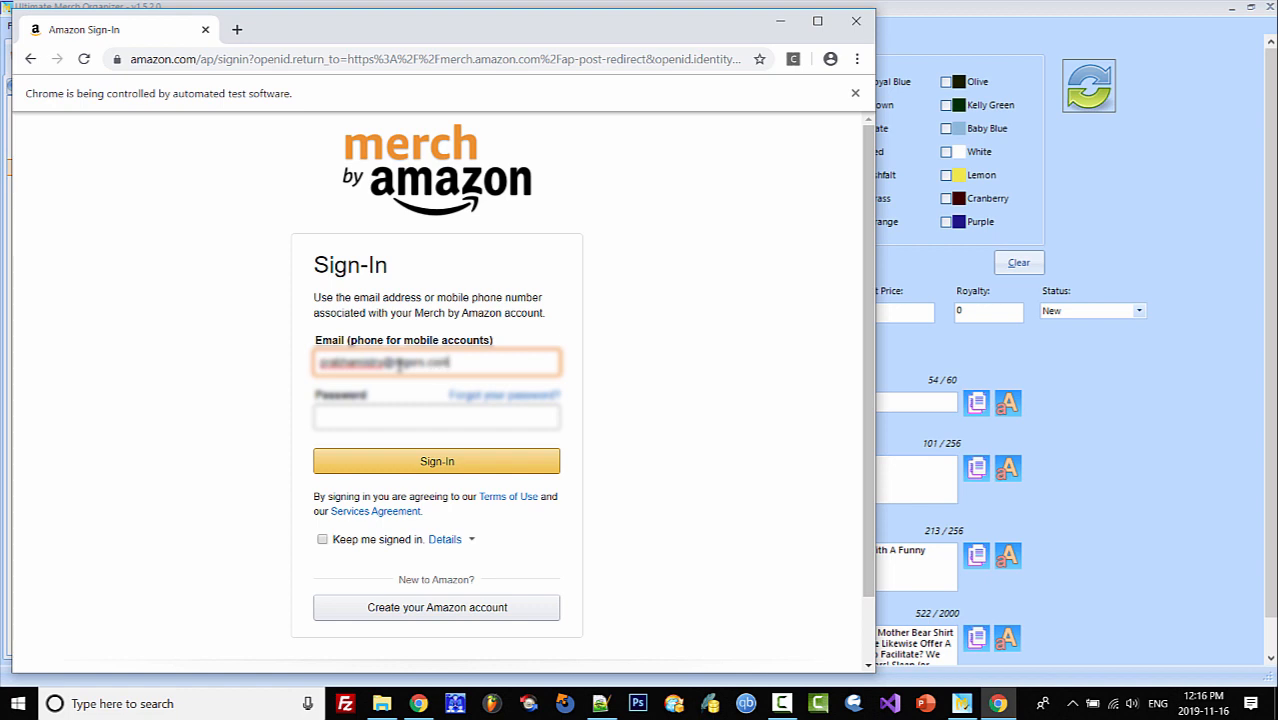
key(Tab)
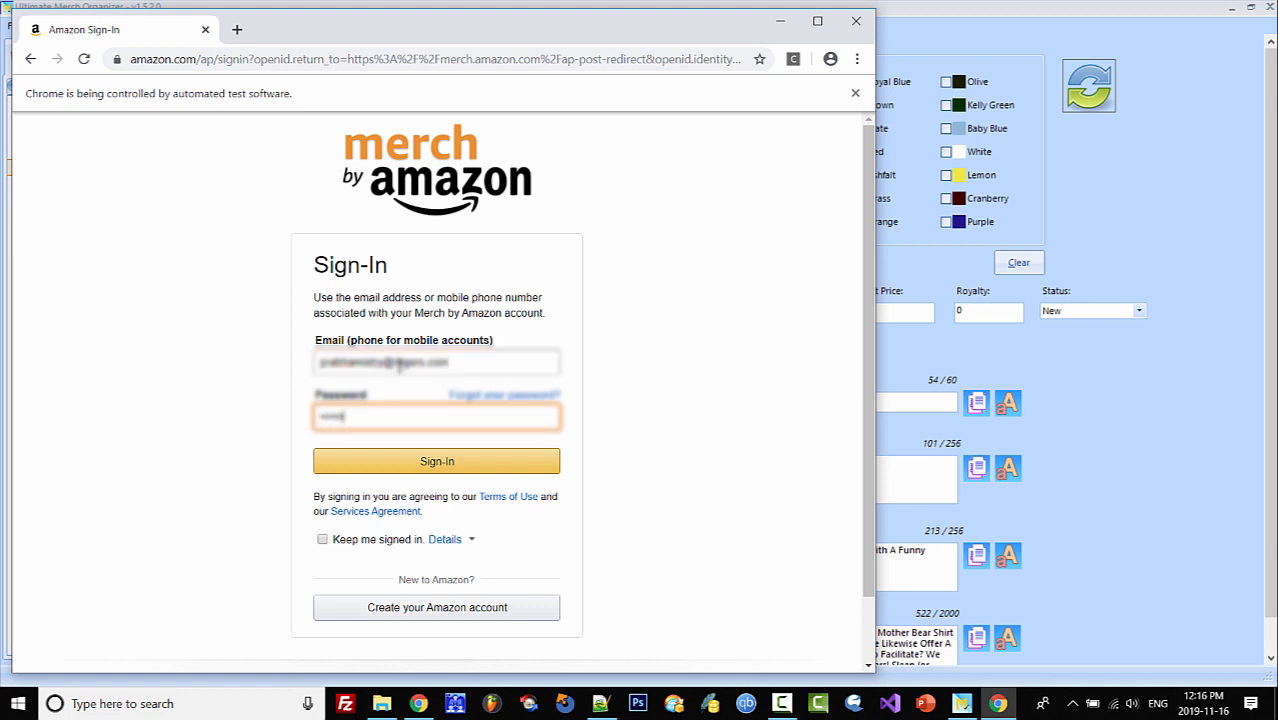
click(455, 463)
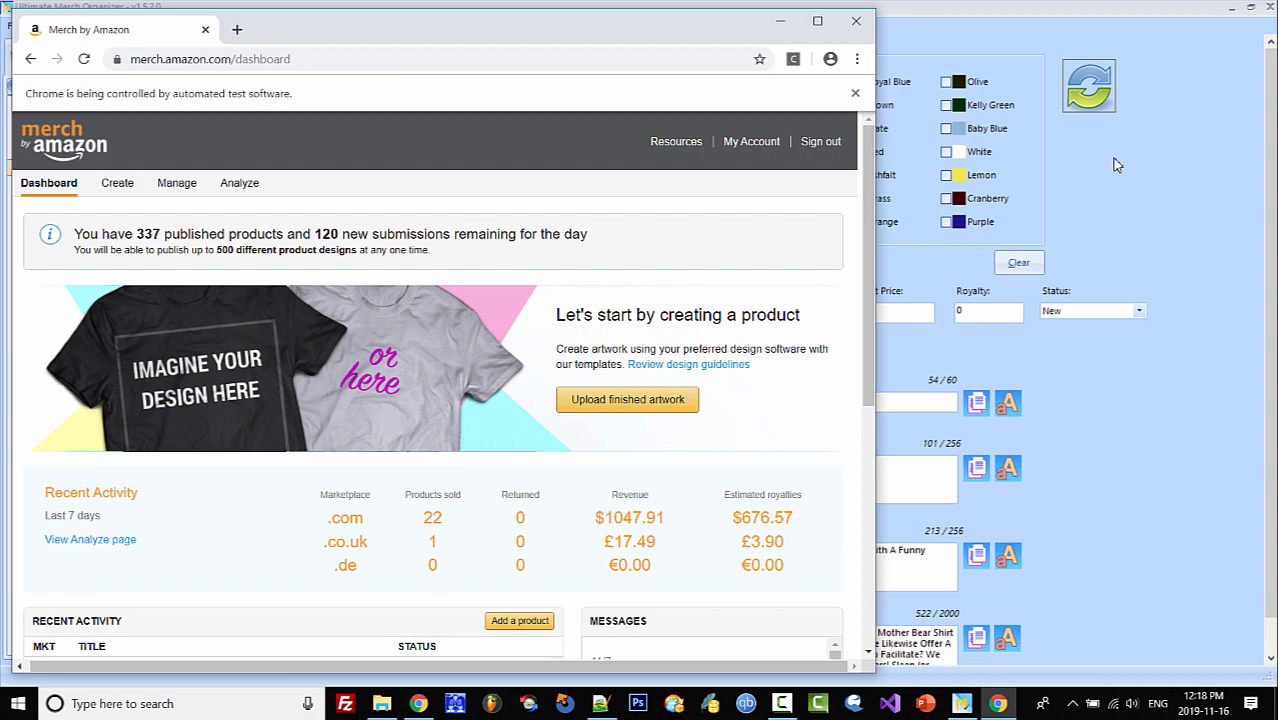
Switch to Ultimate Merch Organizer, shrink its window and place it beside the Merch by Amazon dashboard for syncing.
click(1150, 168)
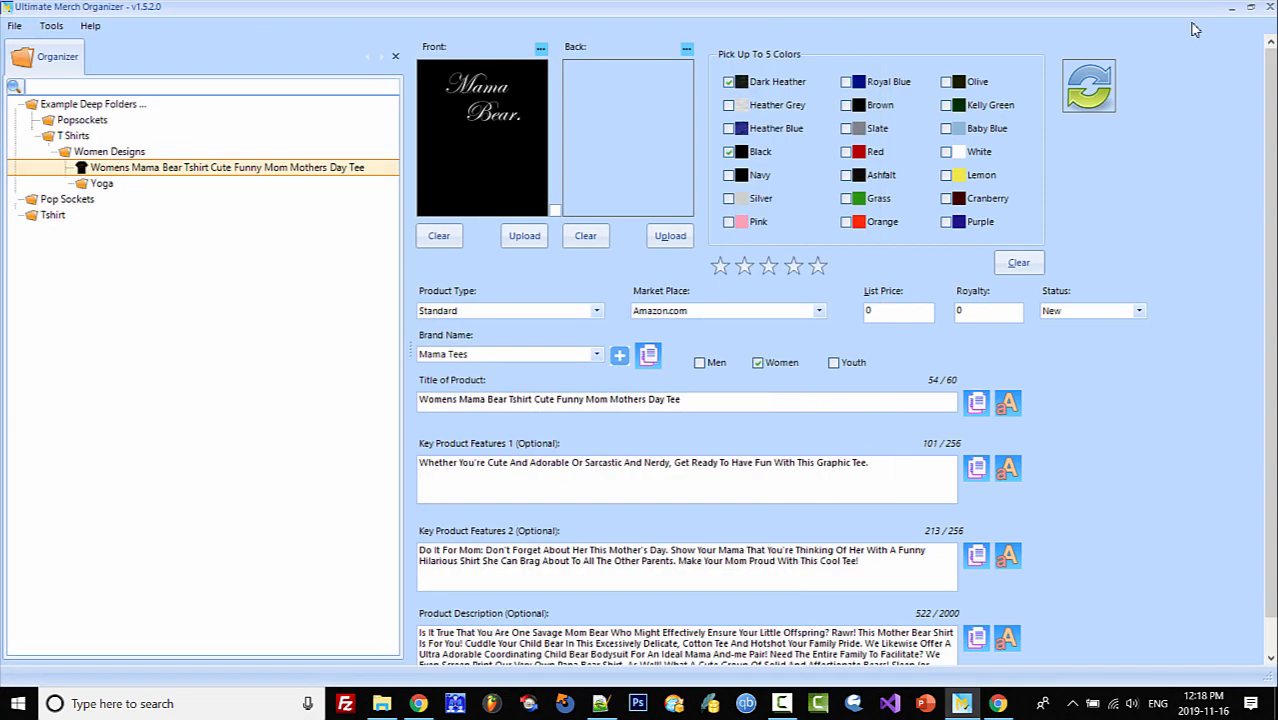
click(1250, 8)
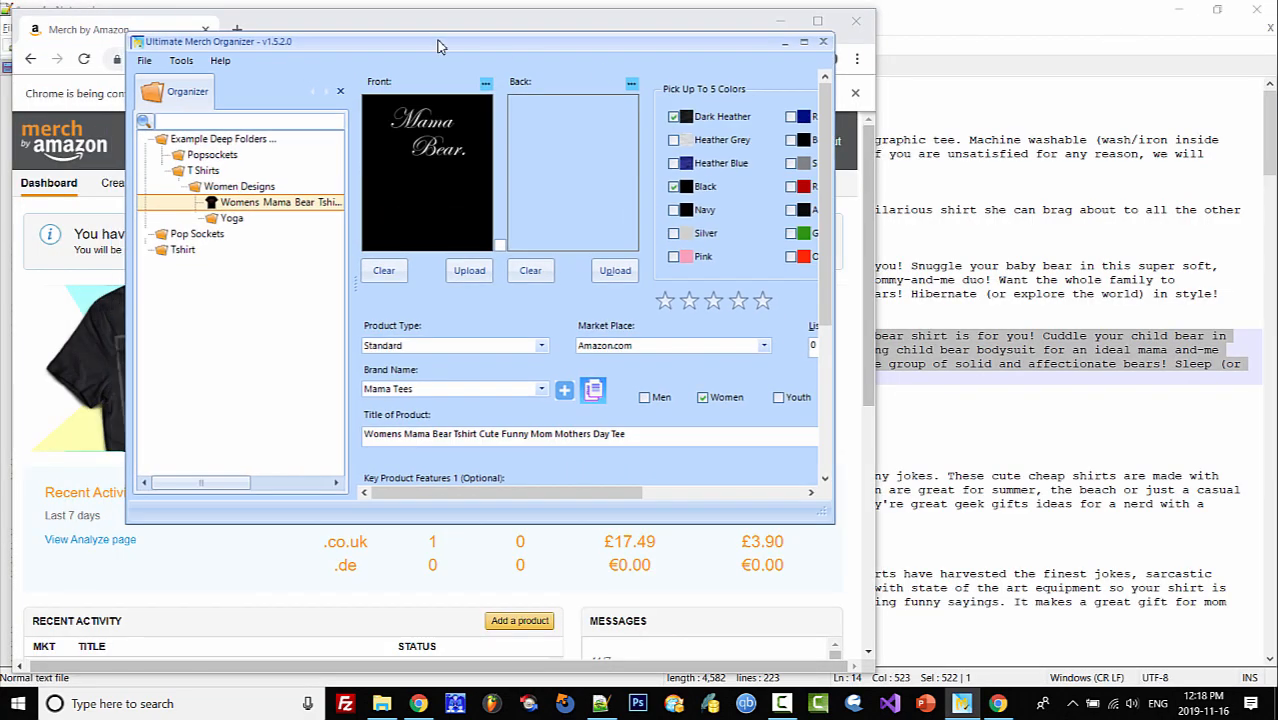
drag(437, 46, 822, 77)
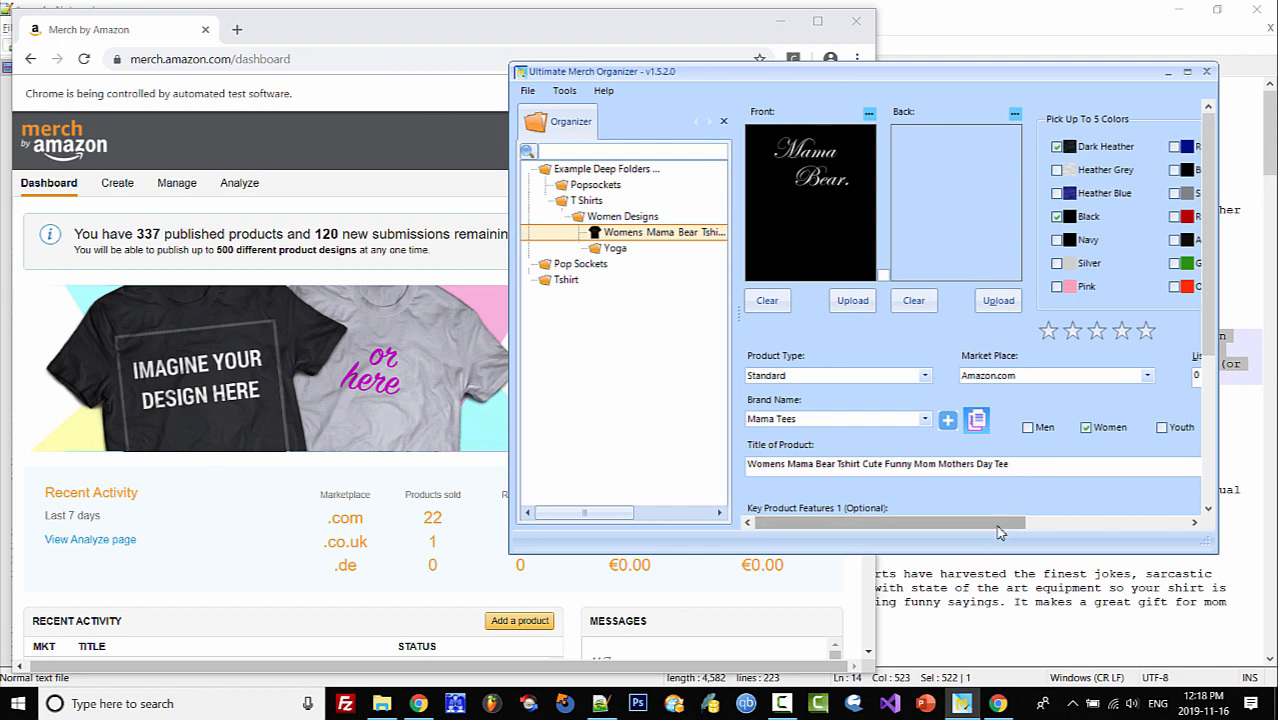
drag(1000, 522, 1180, 511)
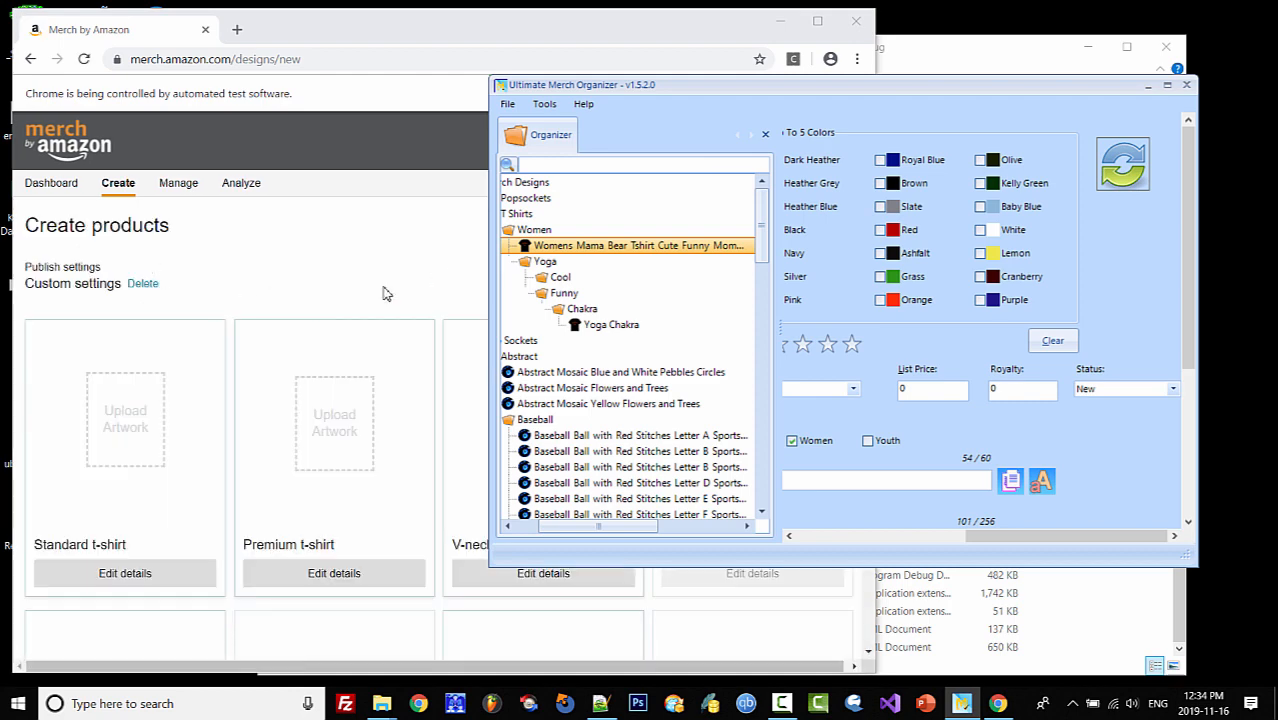
Copy the Key Product Features 2 text from Ultimate Merch Organizer into the empty second key product features field on Merch by Amazon.
click(679, 38)
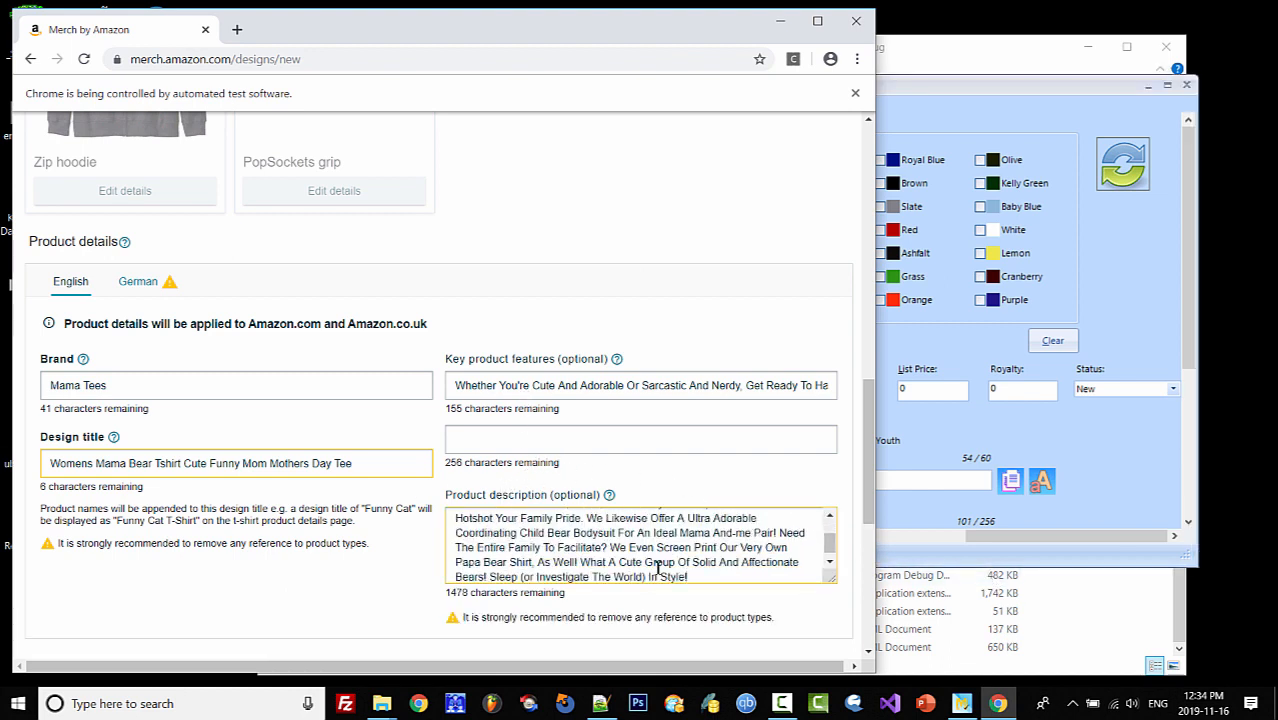
drag(1190, 331, 1204, 511)
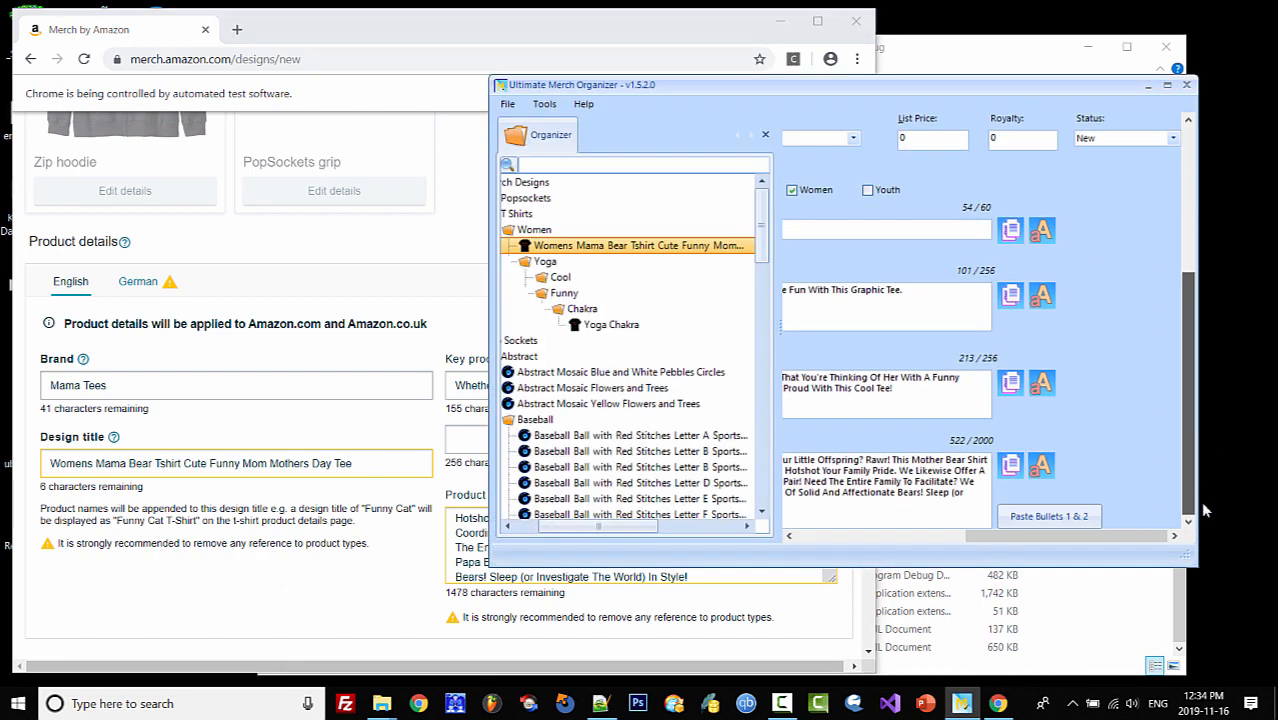
drag(1005, 536, 814, 533)
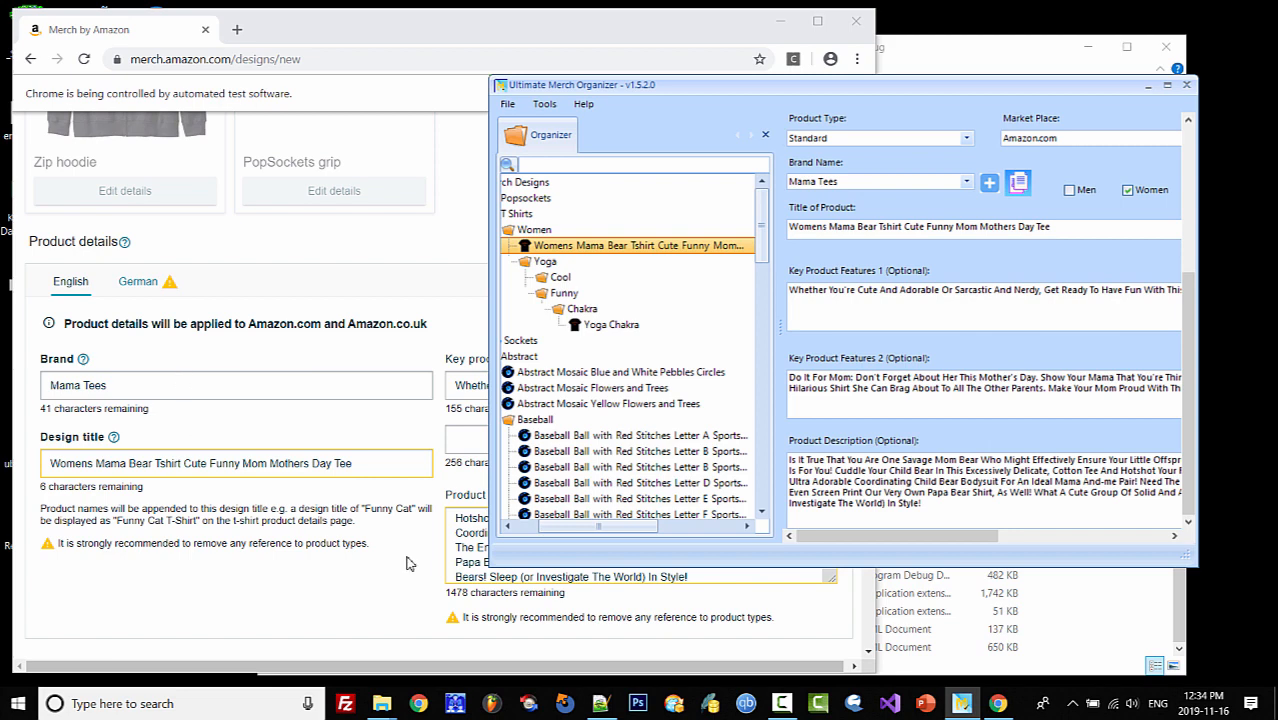
click(296, 580)
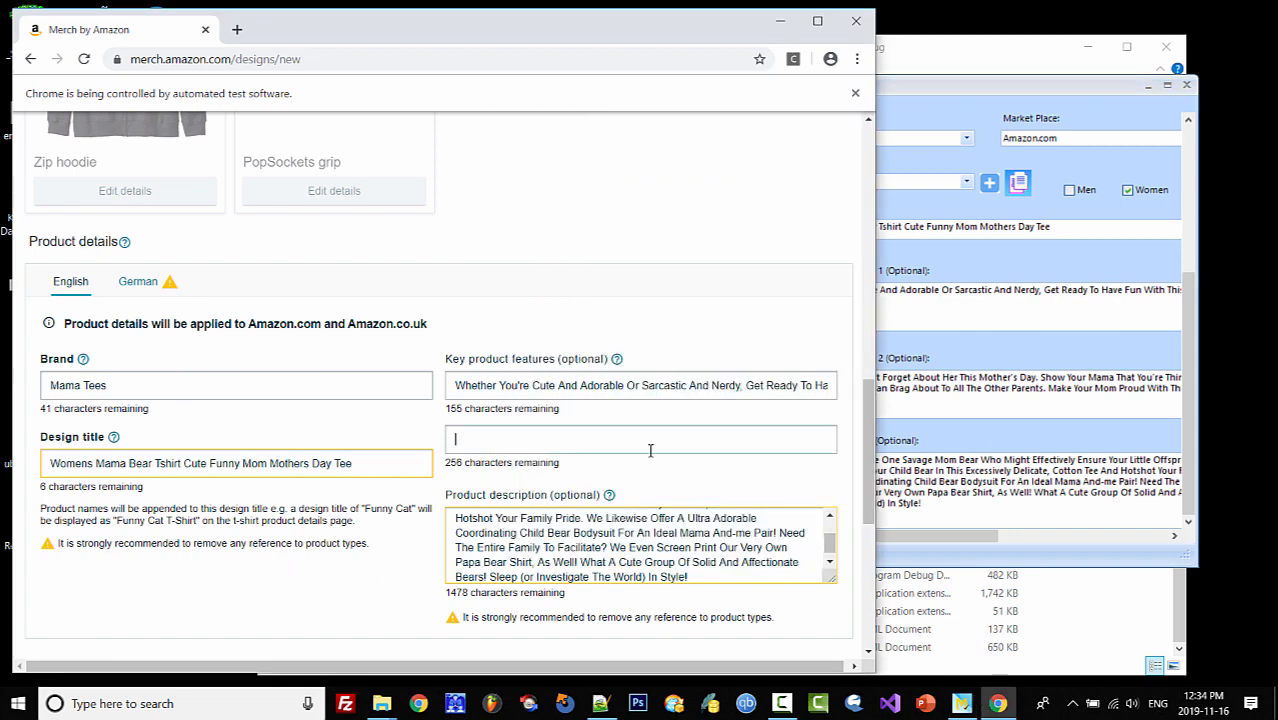
click(965, 390)
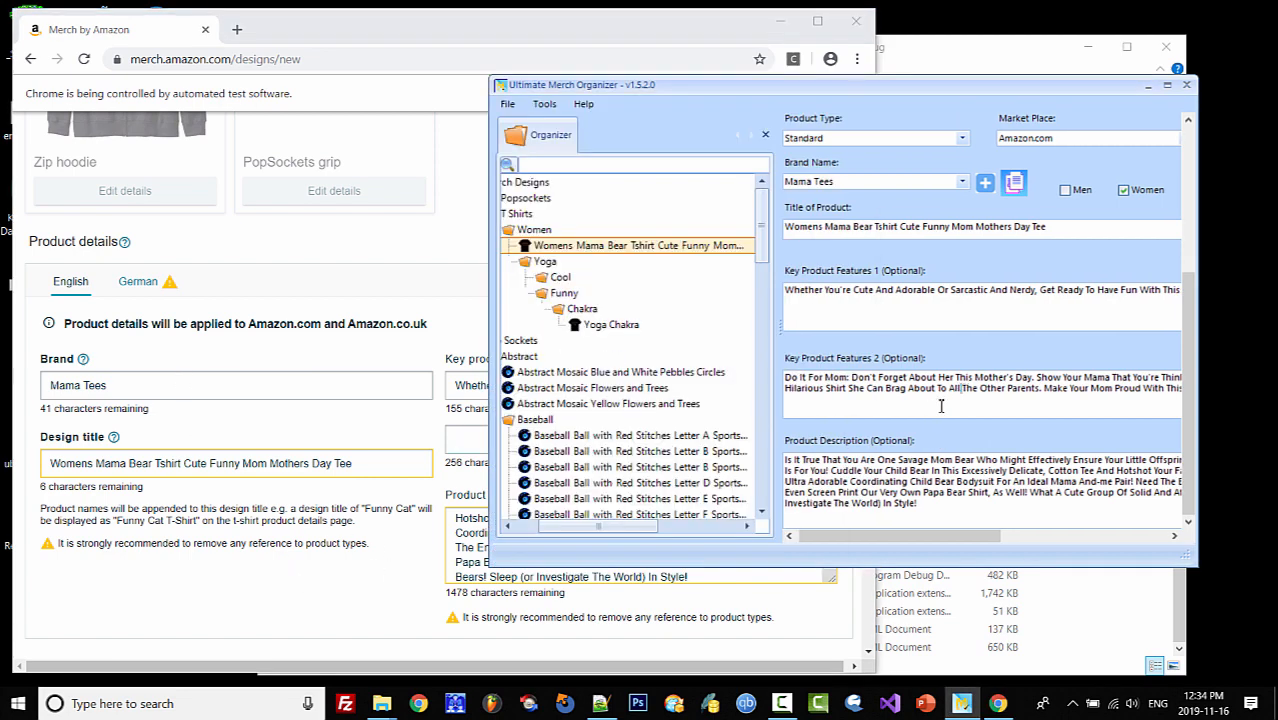
drag(873, 535, 826, 536)
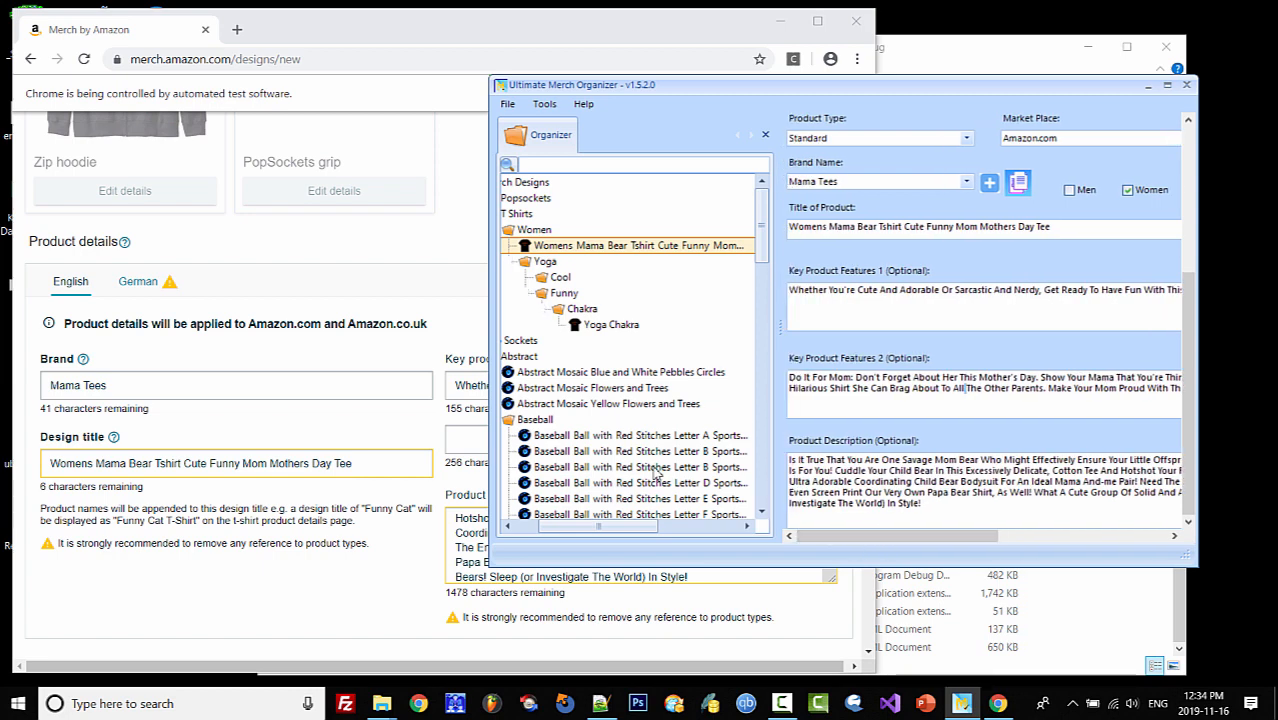
drag(913, 540, 1092, 538)
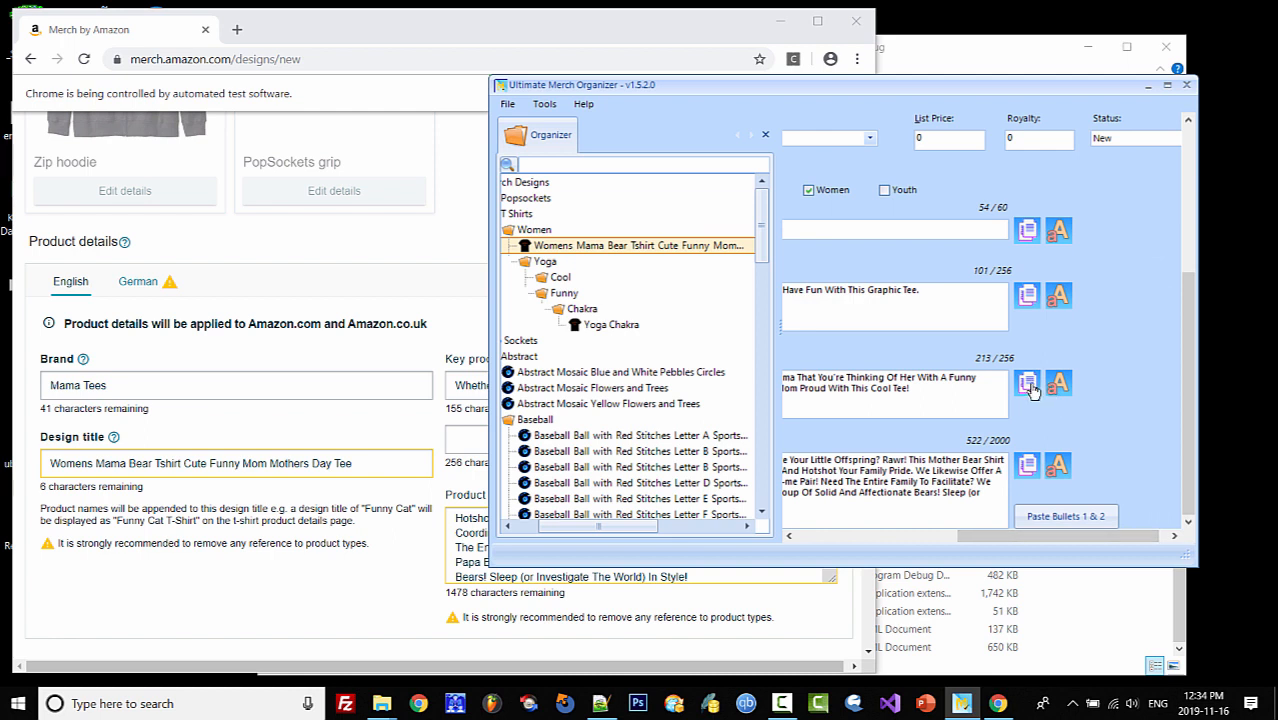
drag(932, 392, 858, 372)
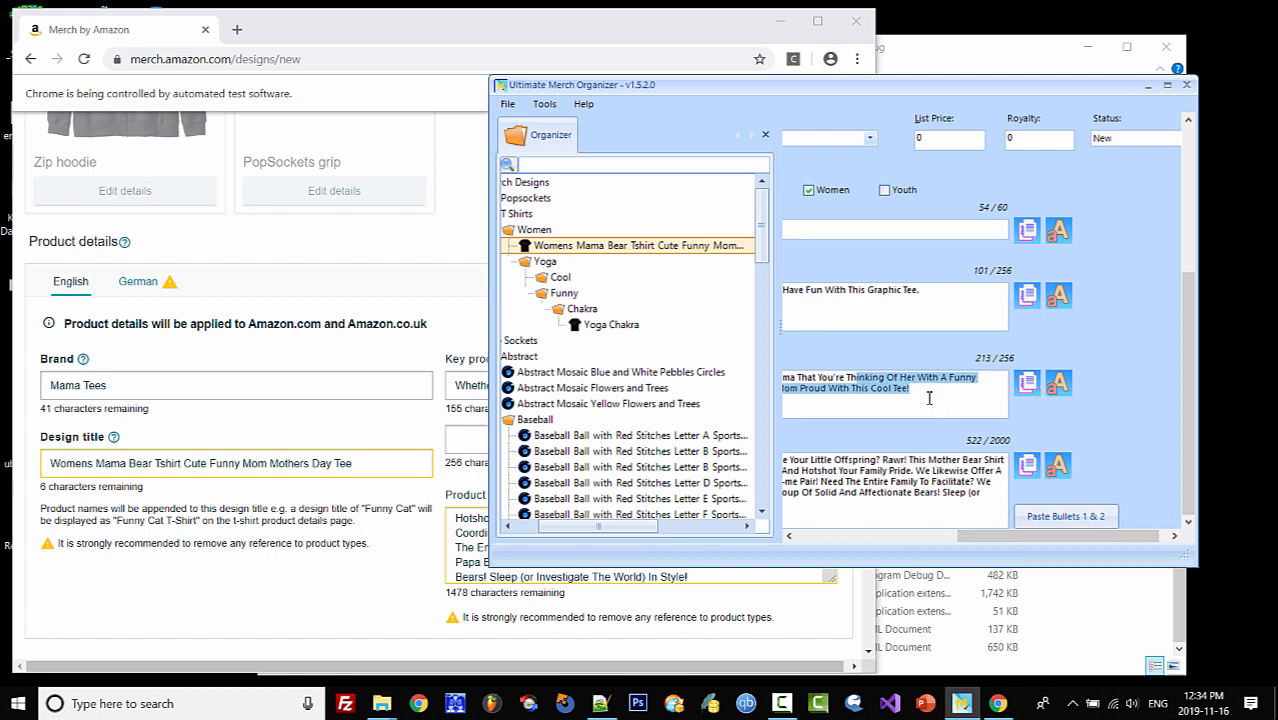
click(929, 398)
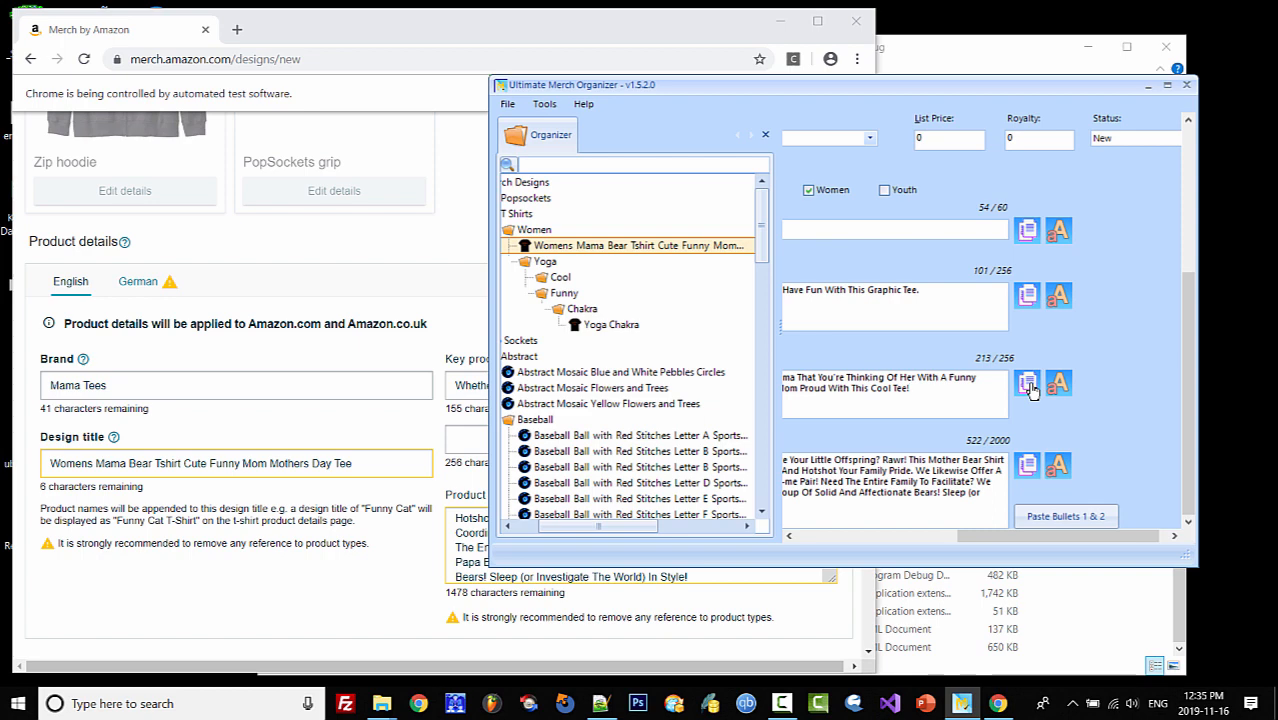
click(670, 32)
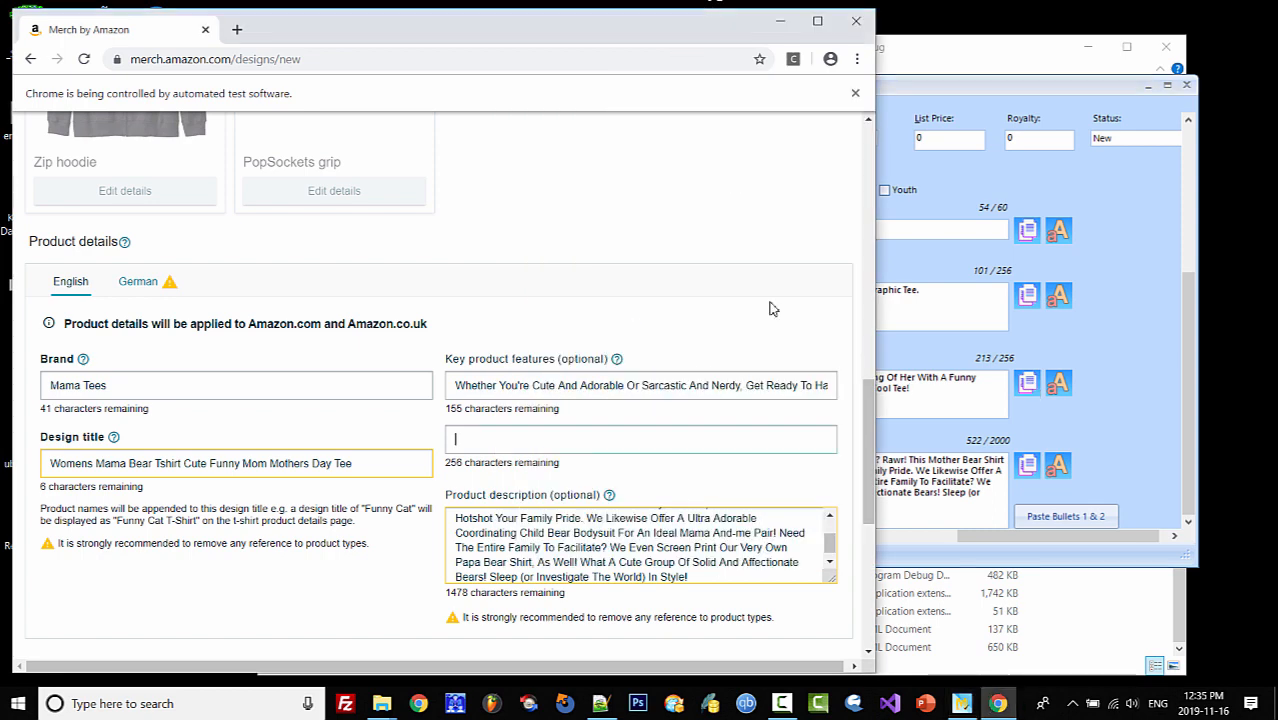
right_click(604, 440)
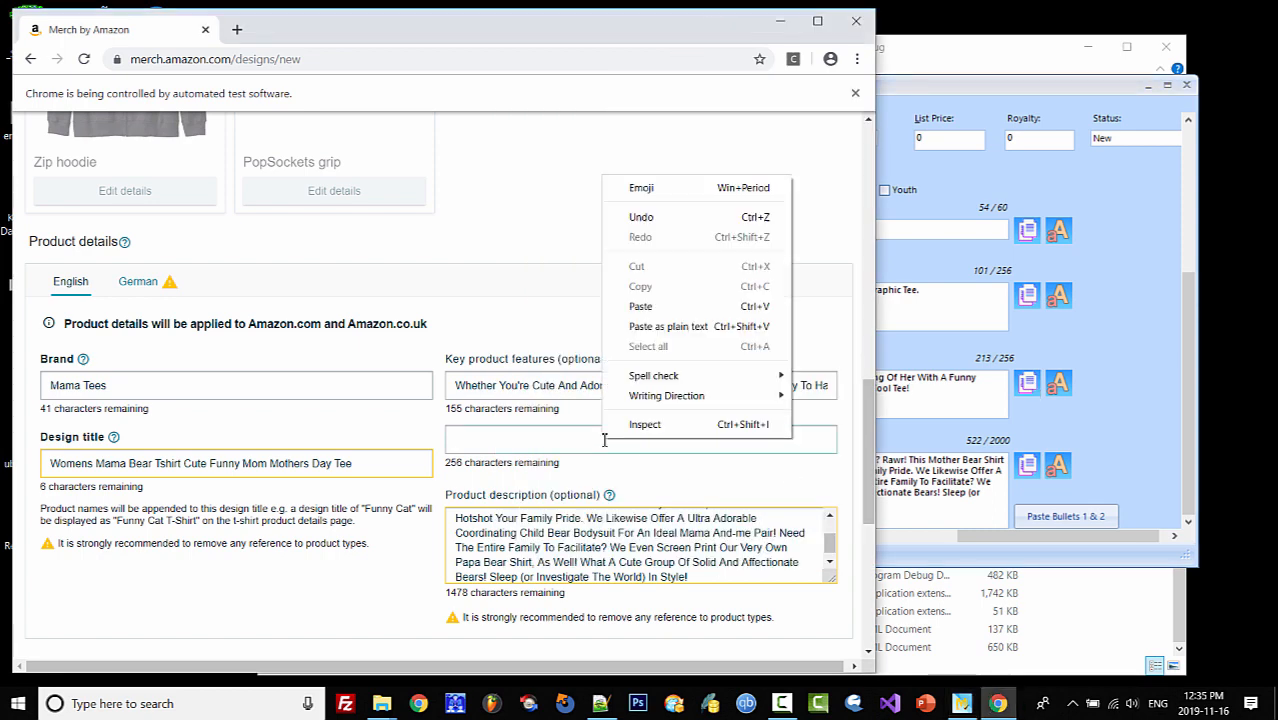
click(662, 307)
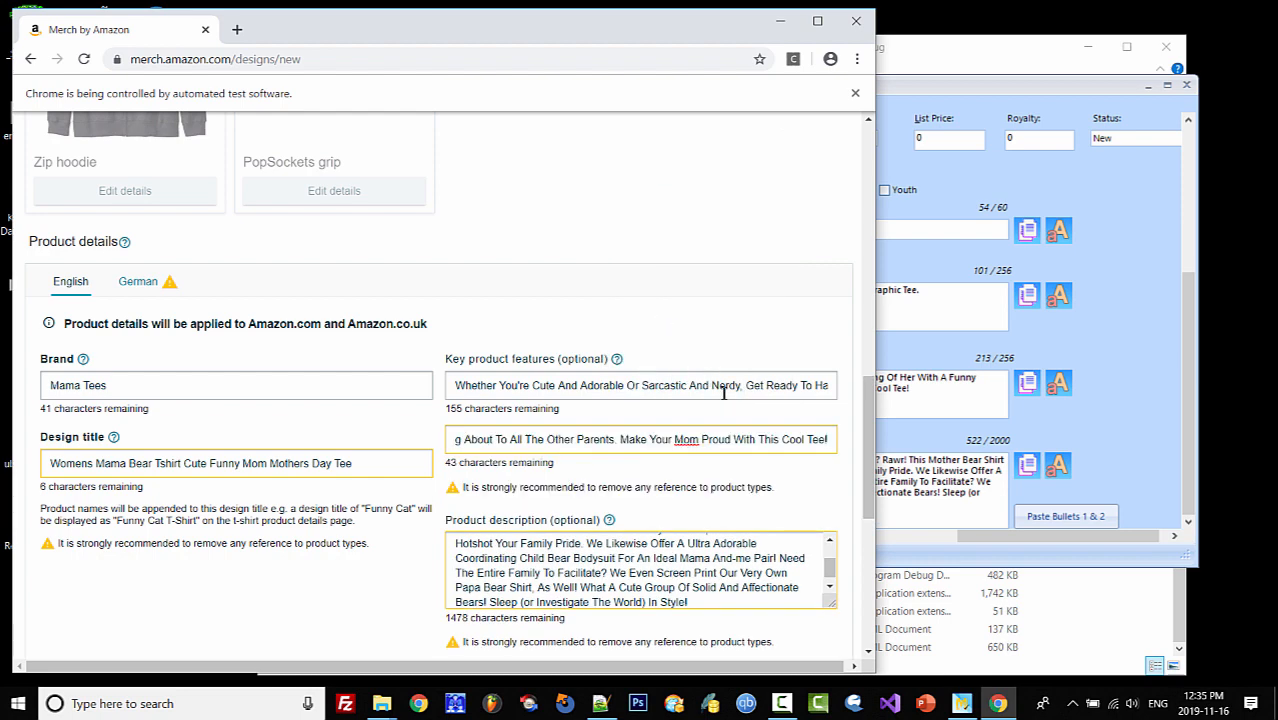
Switch back to Ultimate Merch Organizer and copy the folder location of the T-shirt's front artwork.
drag(868, 498, 830, 512)
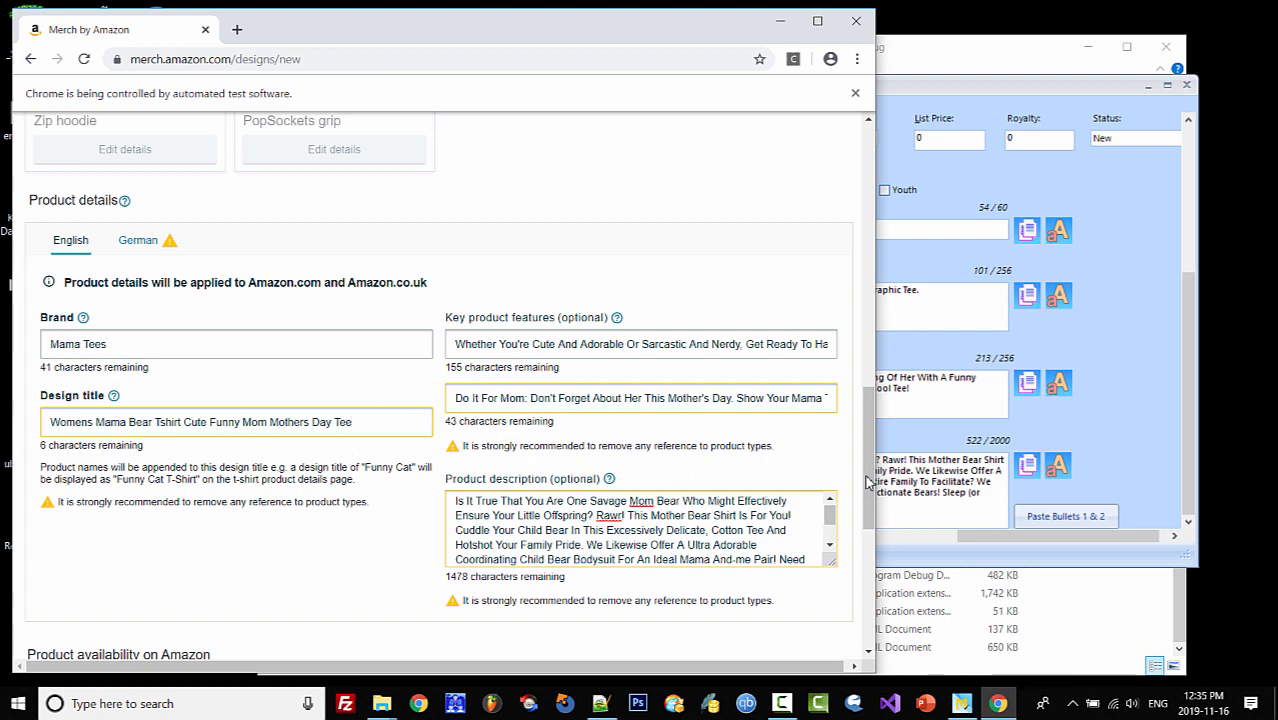
drag(869, 483, 884, 208)
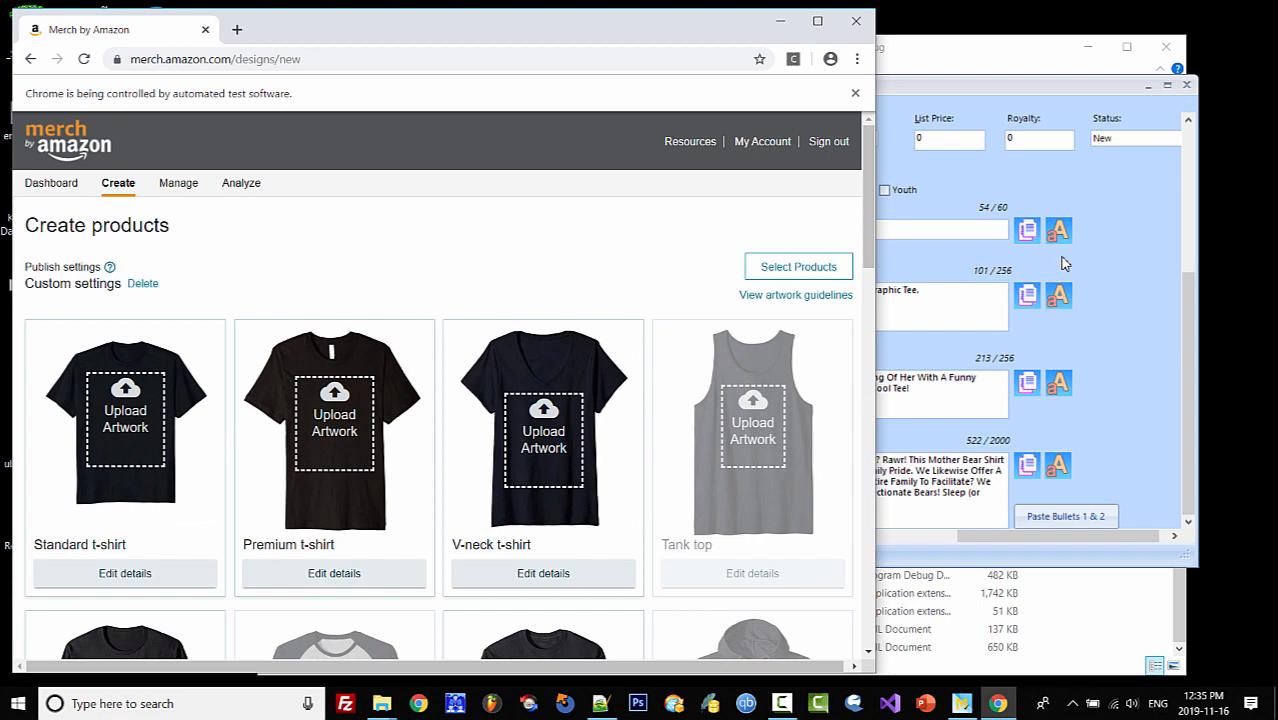
click(1130, 272)
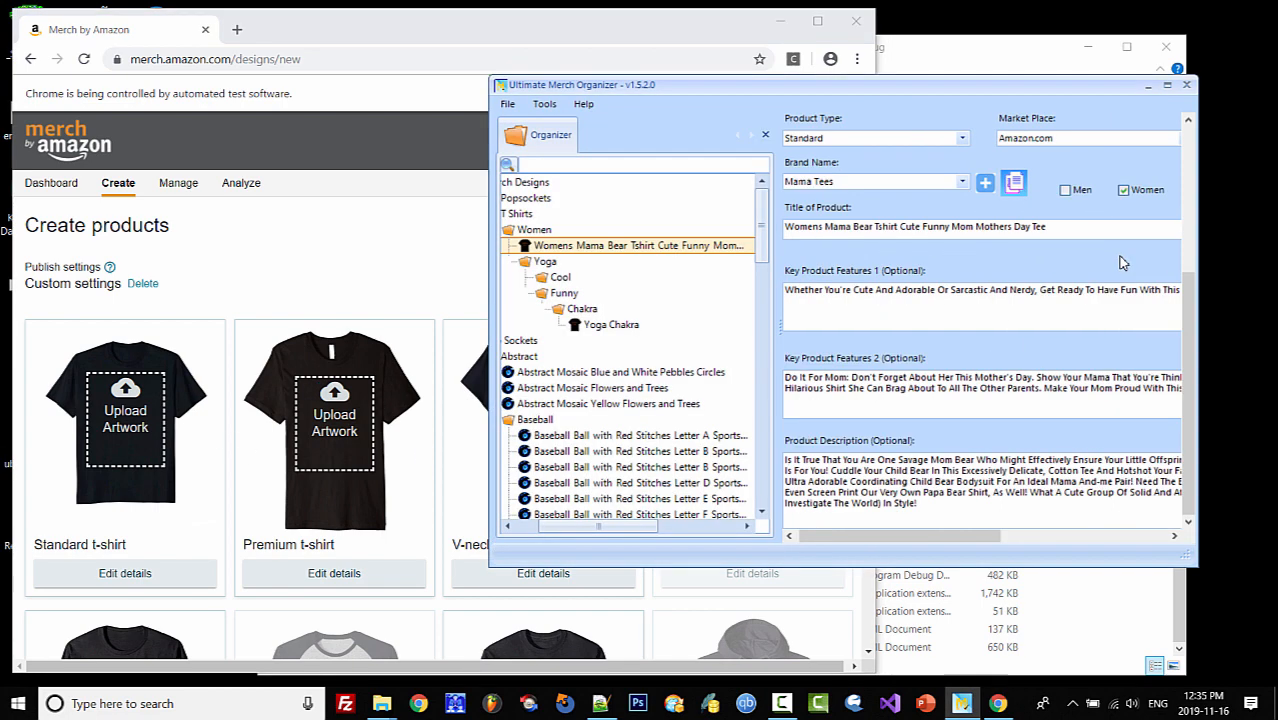
drag(1188, 360, 1192, 195)
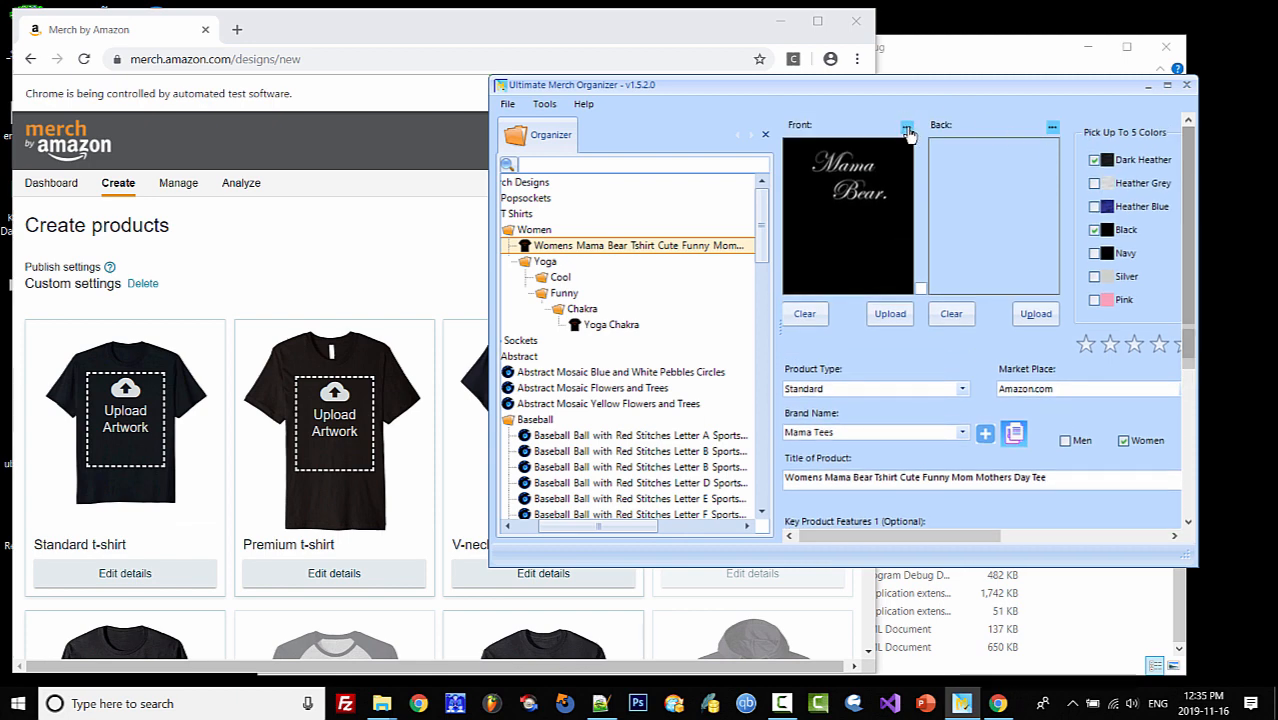
click(907, 130)
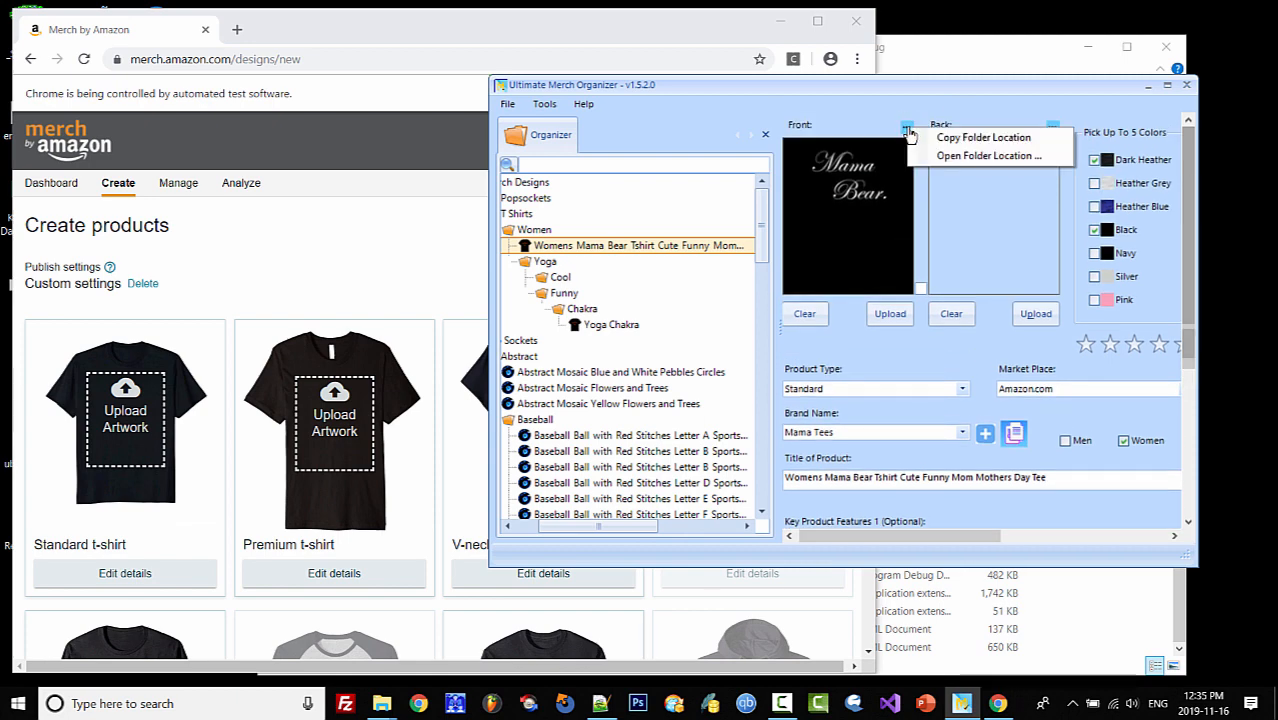
click(985, 139)
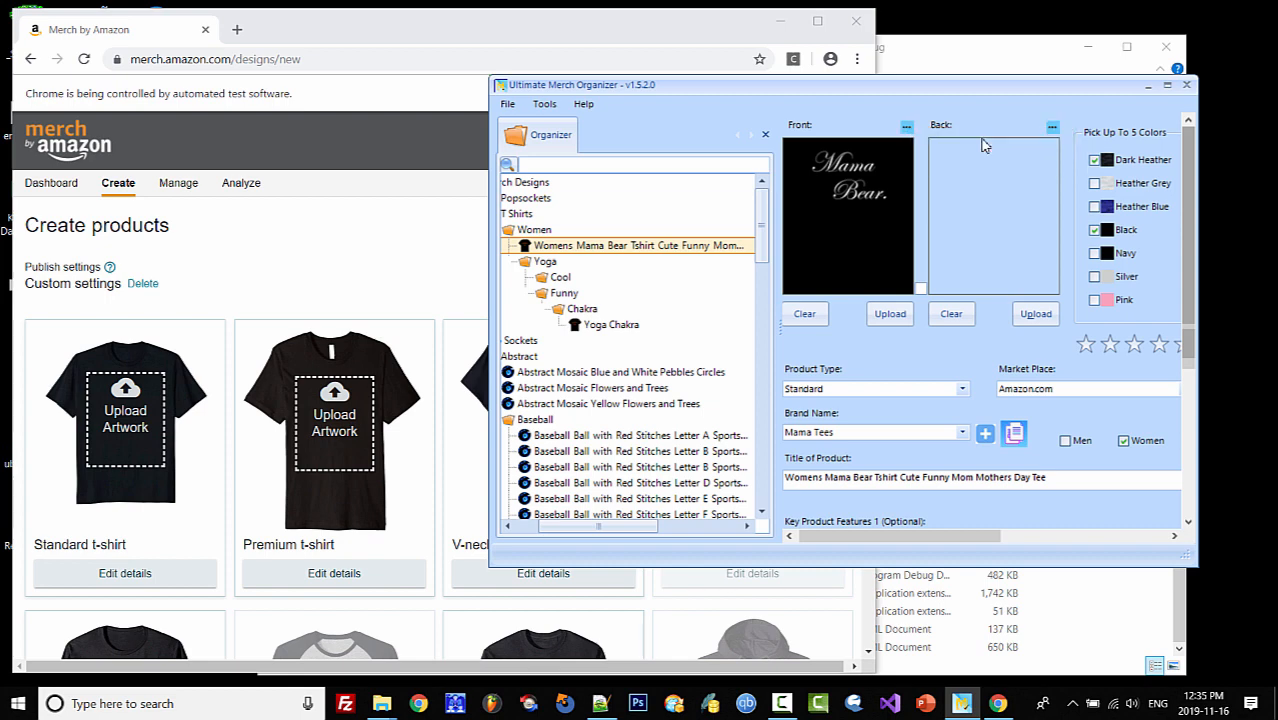
Switch to Merch by Amazon and upload the Standard t-shirt artwork from the copied path C:\_mydata\_Amazon Merch\Mama\002\mama-bear-design1.png.
click(256, 284)
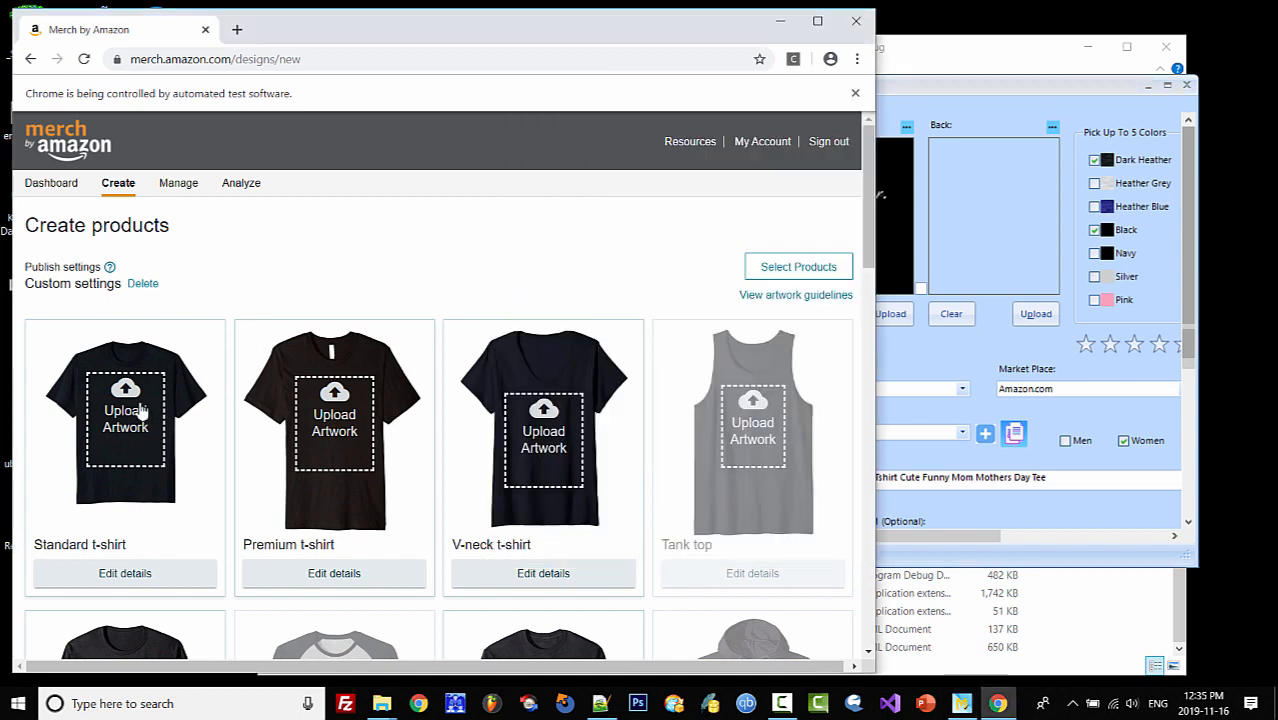
click(121, 425)
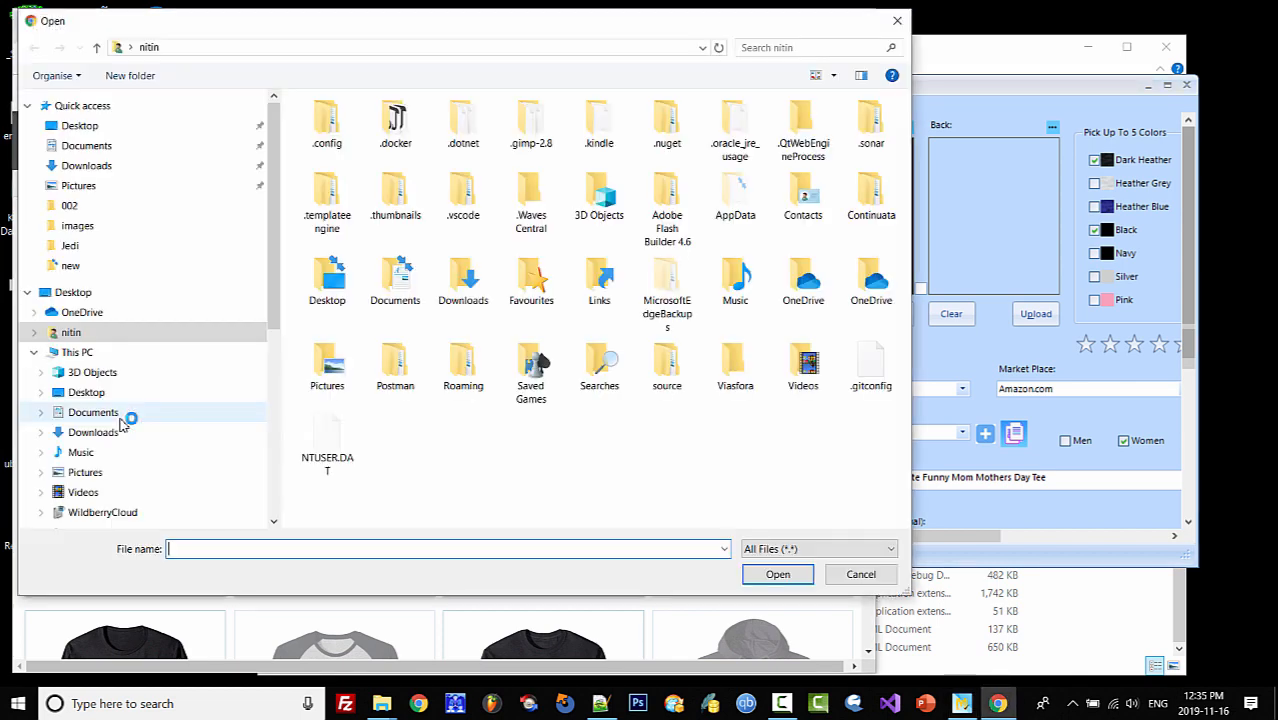
right_click(258, 552)
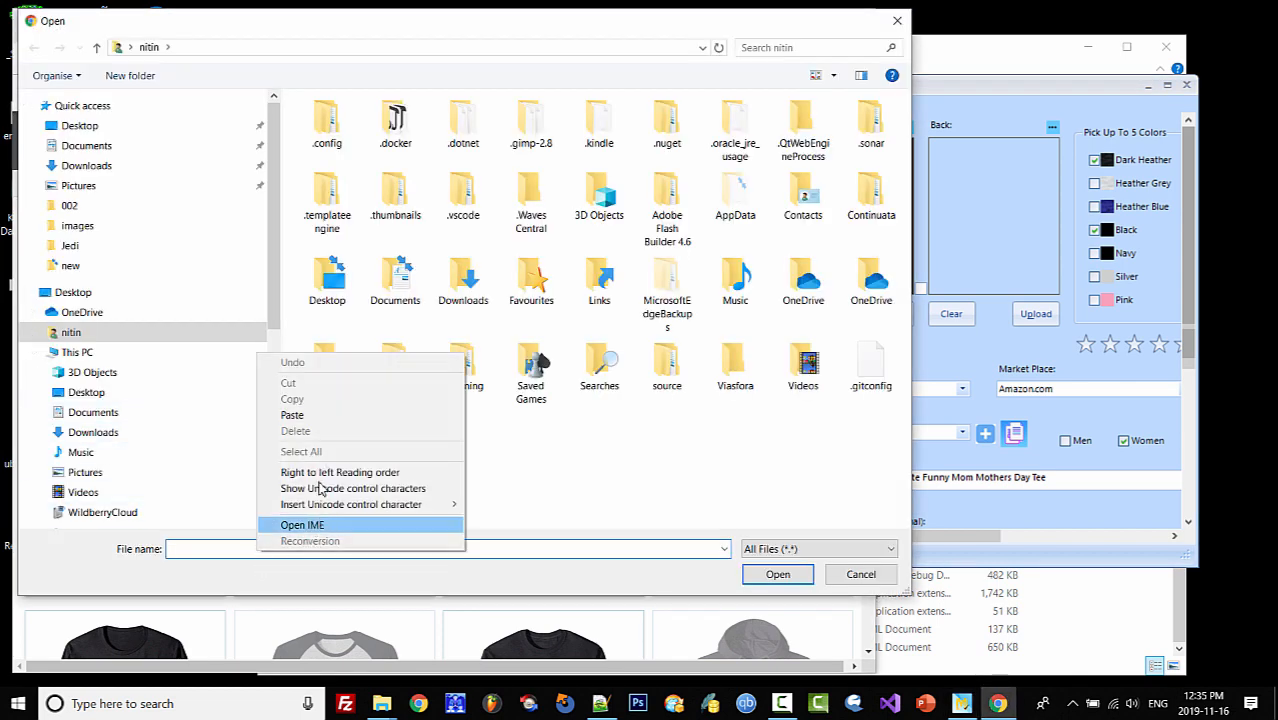
click(322, 418)
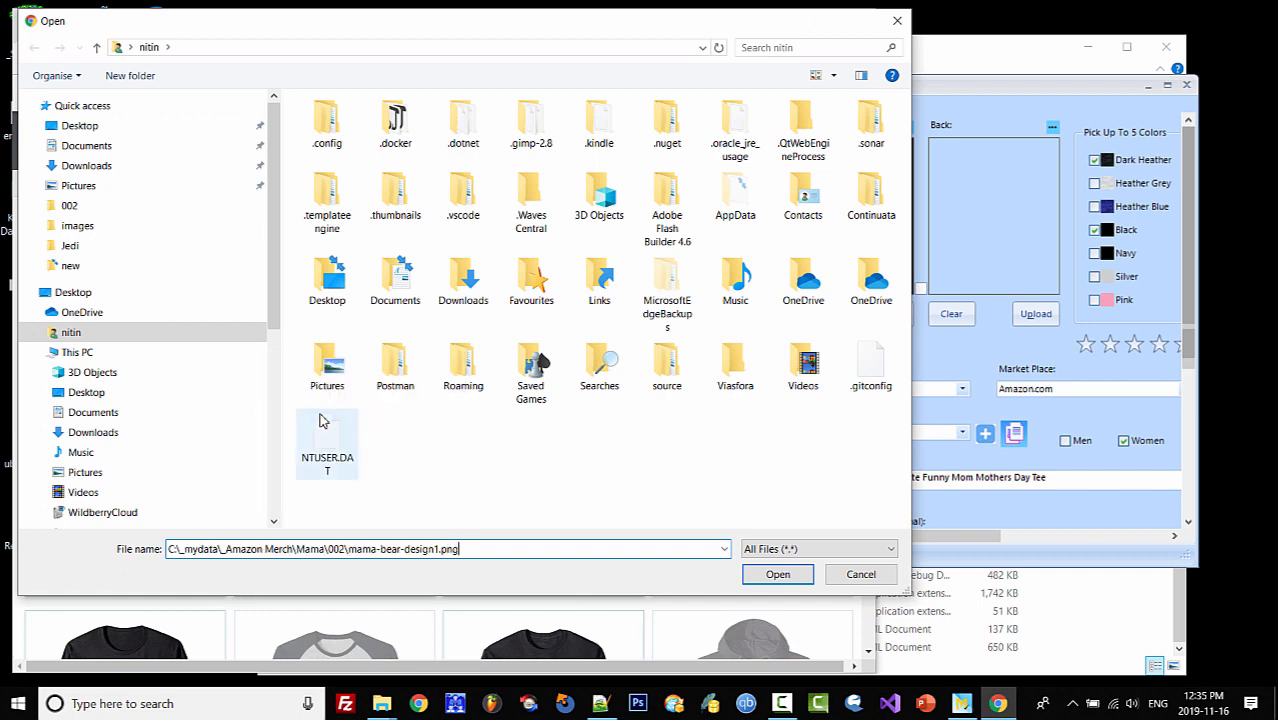
click(788, 577)
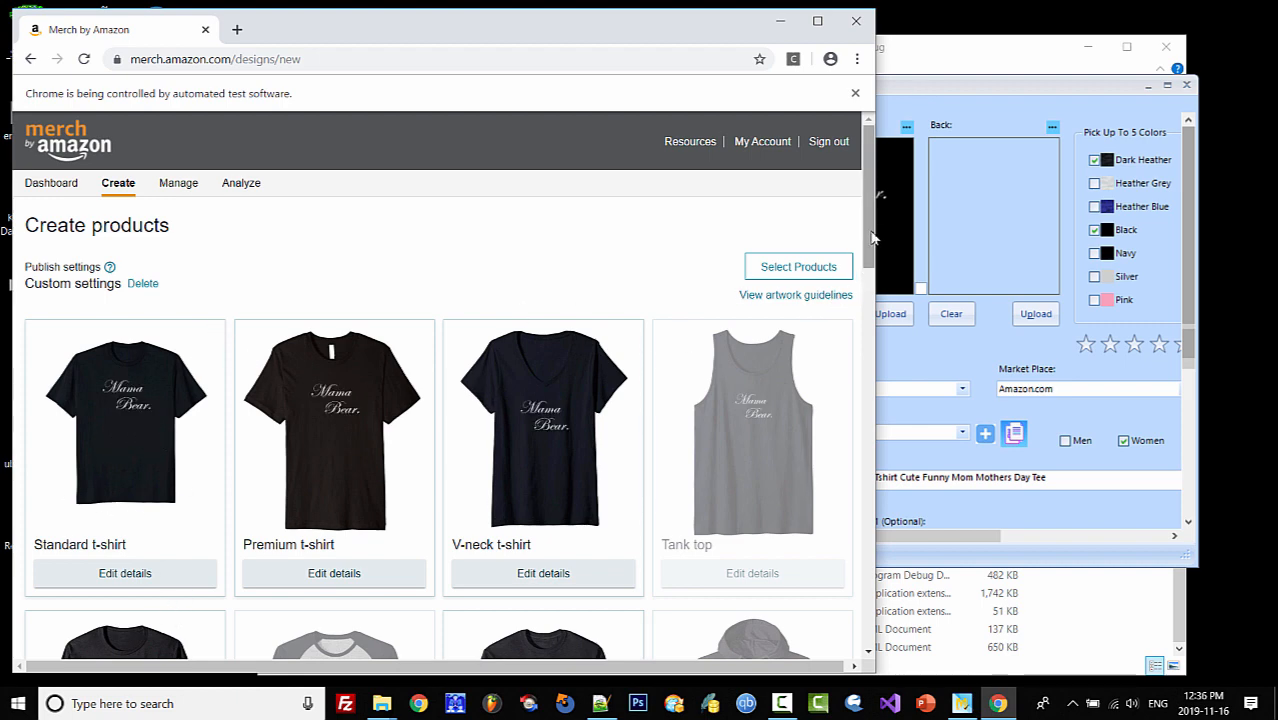
scroll(871, 246, down, 2)
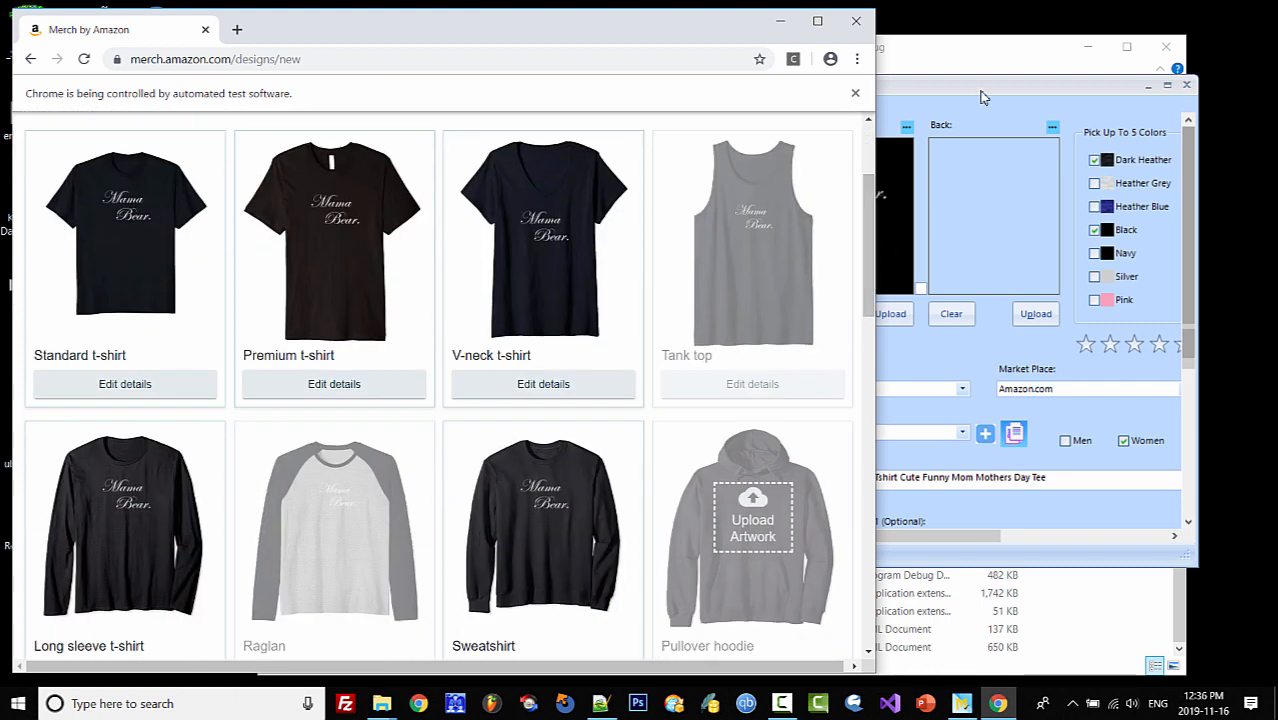
click(885, 238)
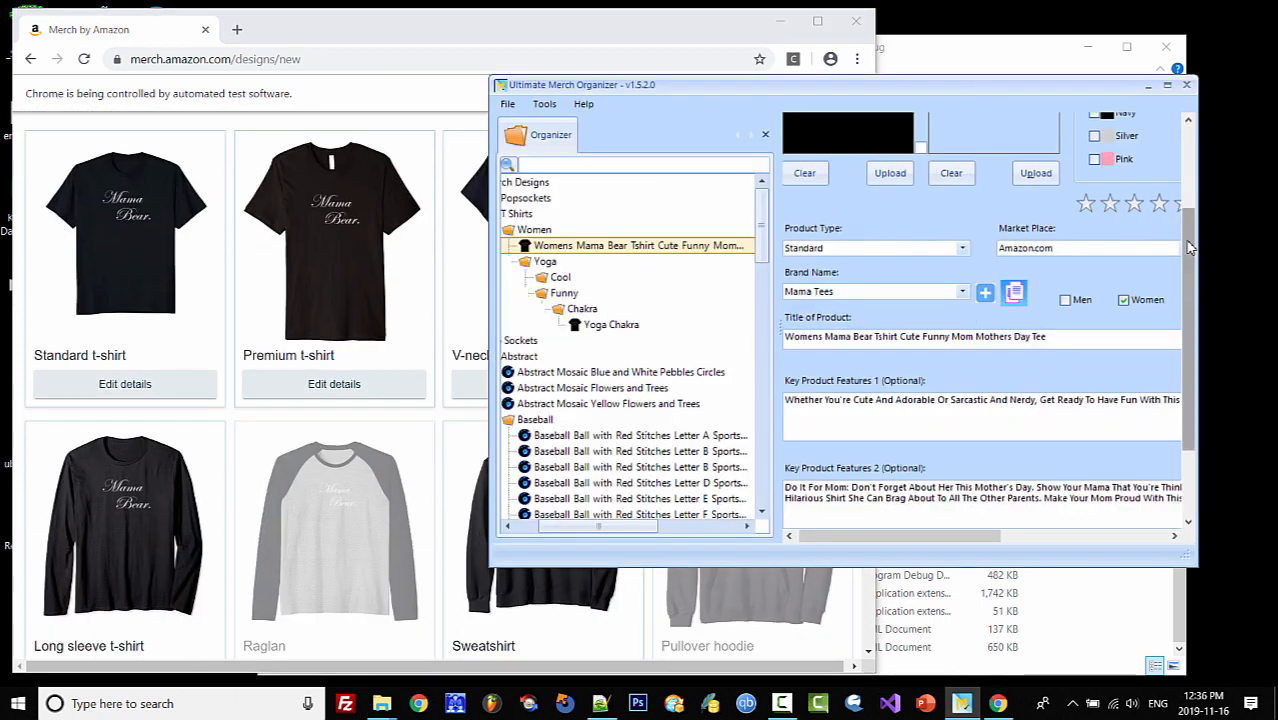
scroll(1186, 330, up, 2)
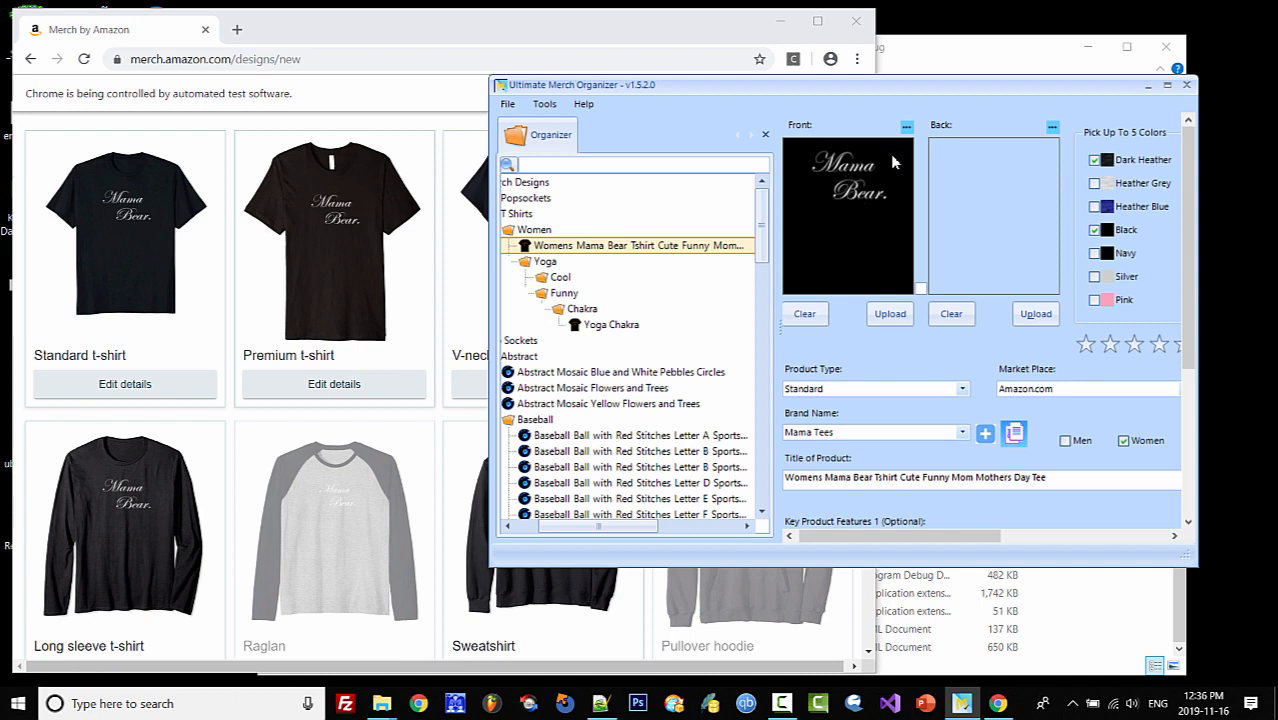
click(626, 34)
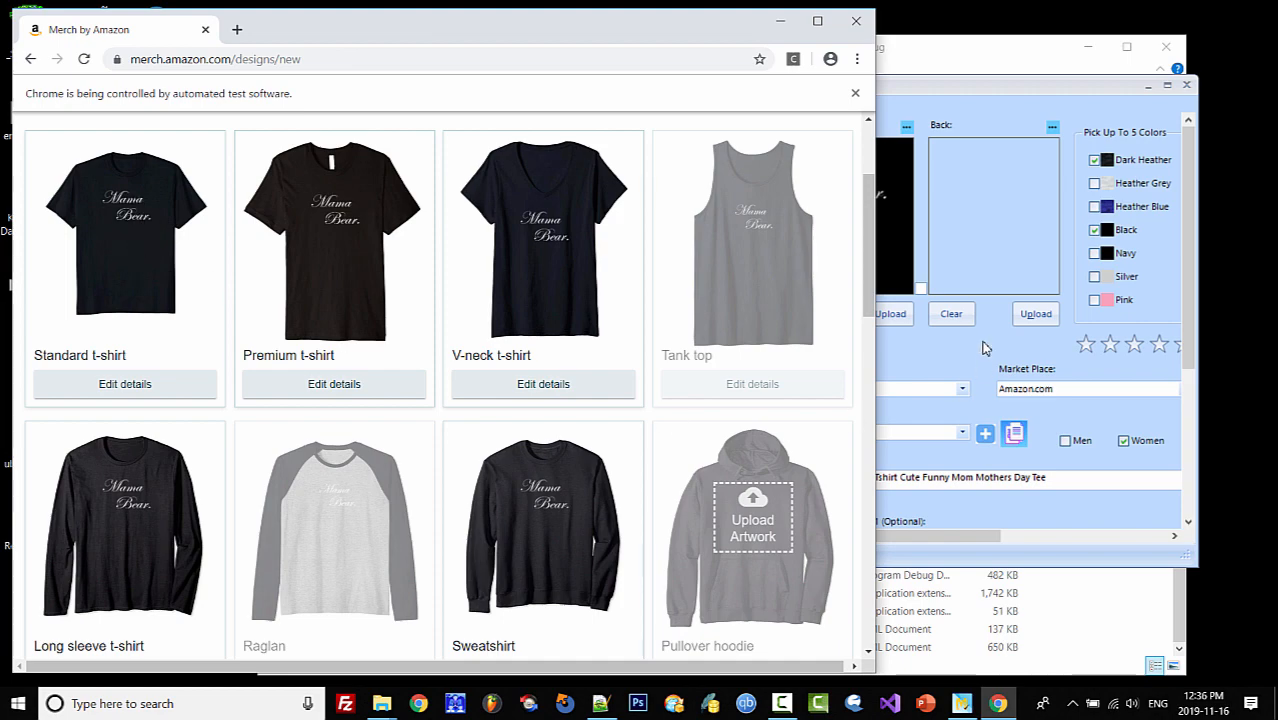
In the product selection, deselect V-neck t-shirt on .com plus Sweatshirt and Long sleeve t-shirt on .com and .co.uk, and continue.
drag(870, 292, 878, 217)
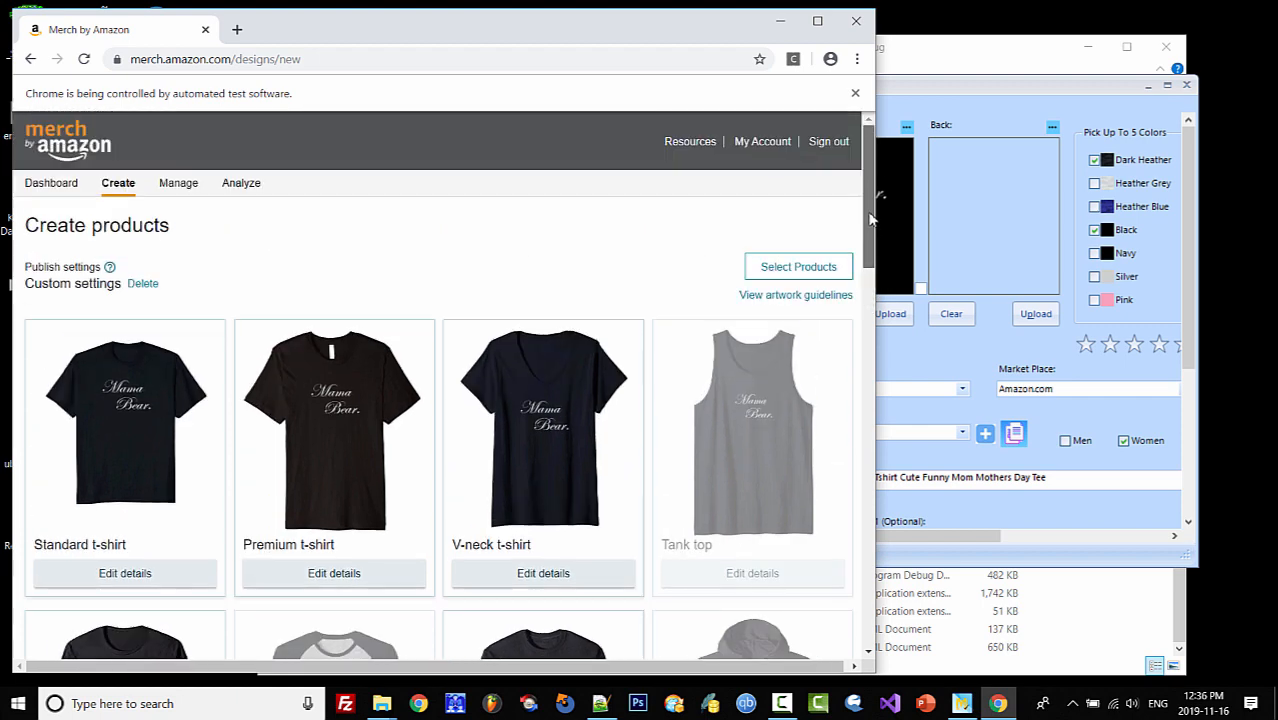
click(799, 270)
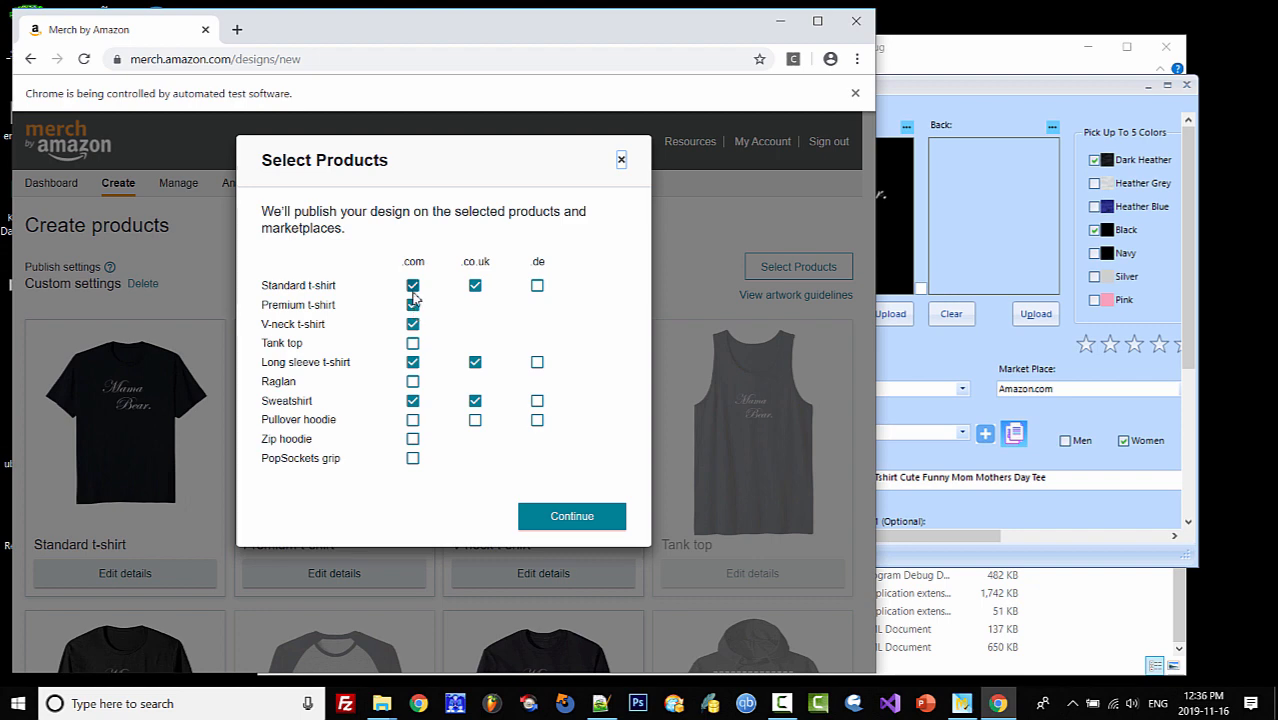
click(412, 326)
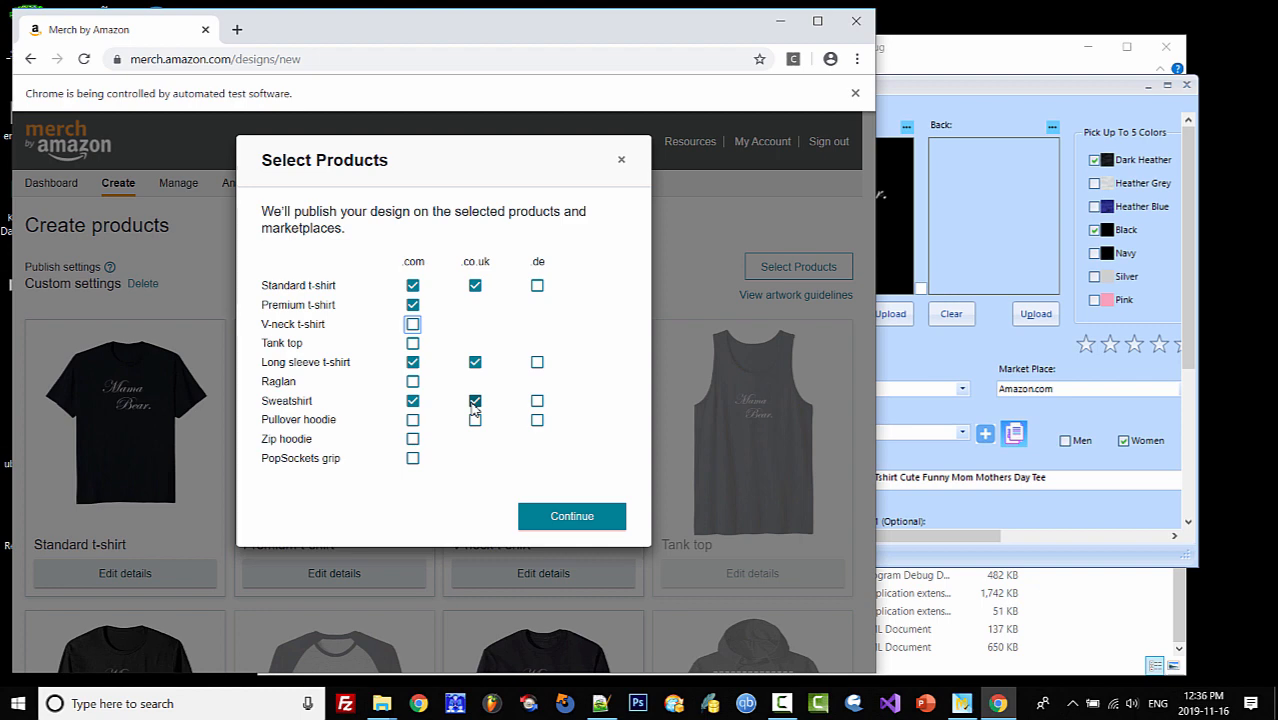
click(412, 401)
click(475, 403)
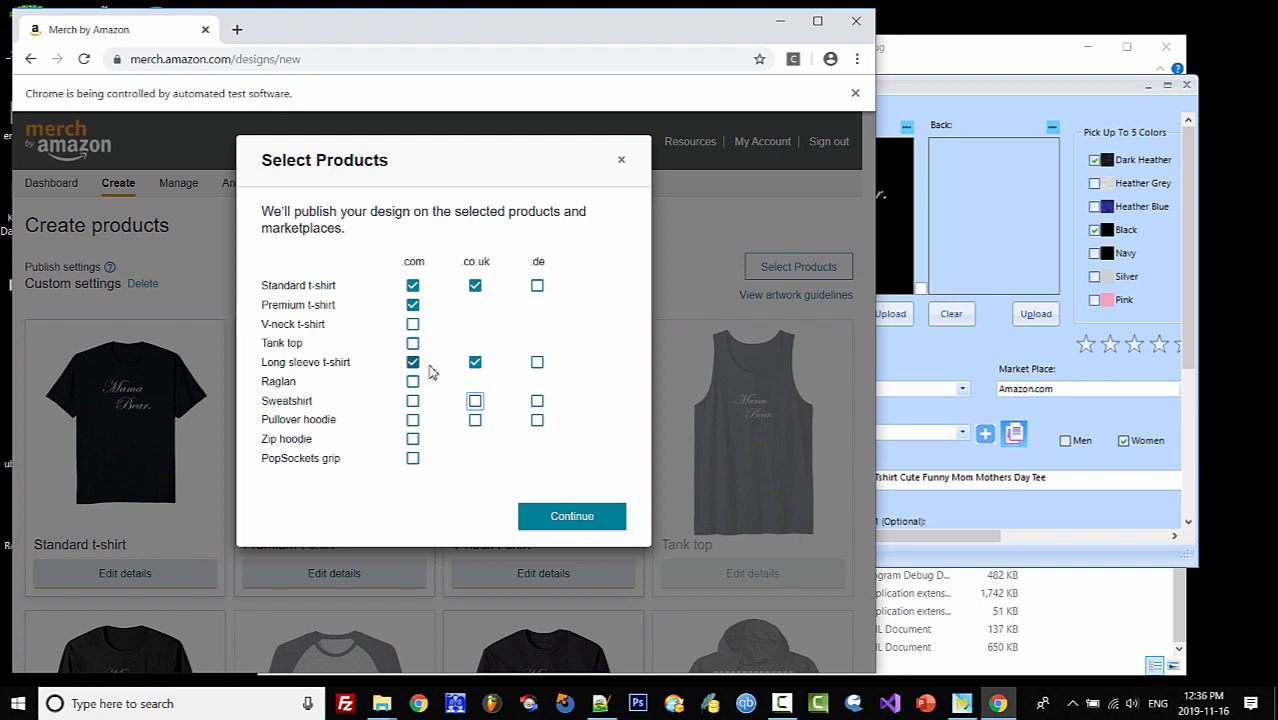
click(412, 365)
click(475, 362)
click(590, 521)
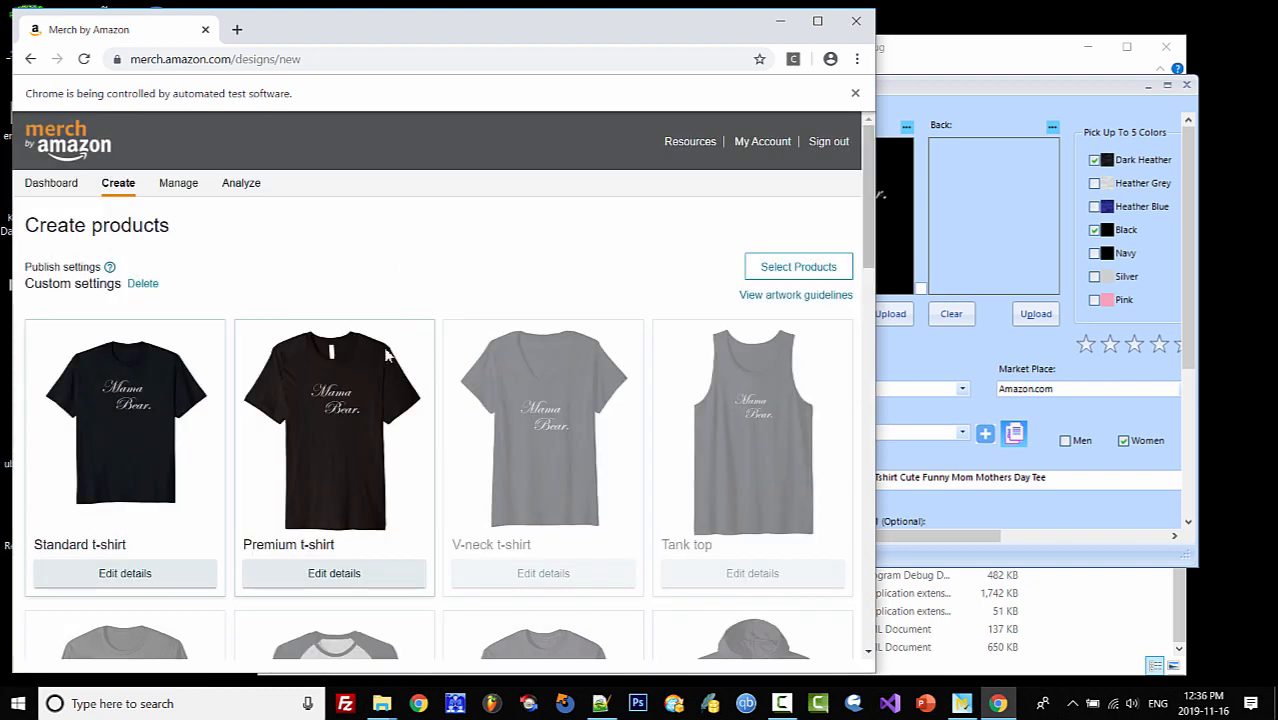
Open the Standard t-shirt's details and deselect the Men and Youth fit types, keeping only Women.
scroll(387, 355, down, 2)
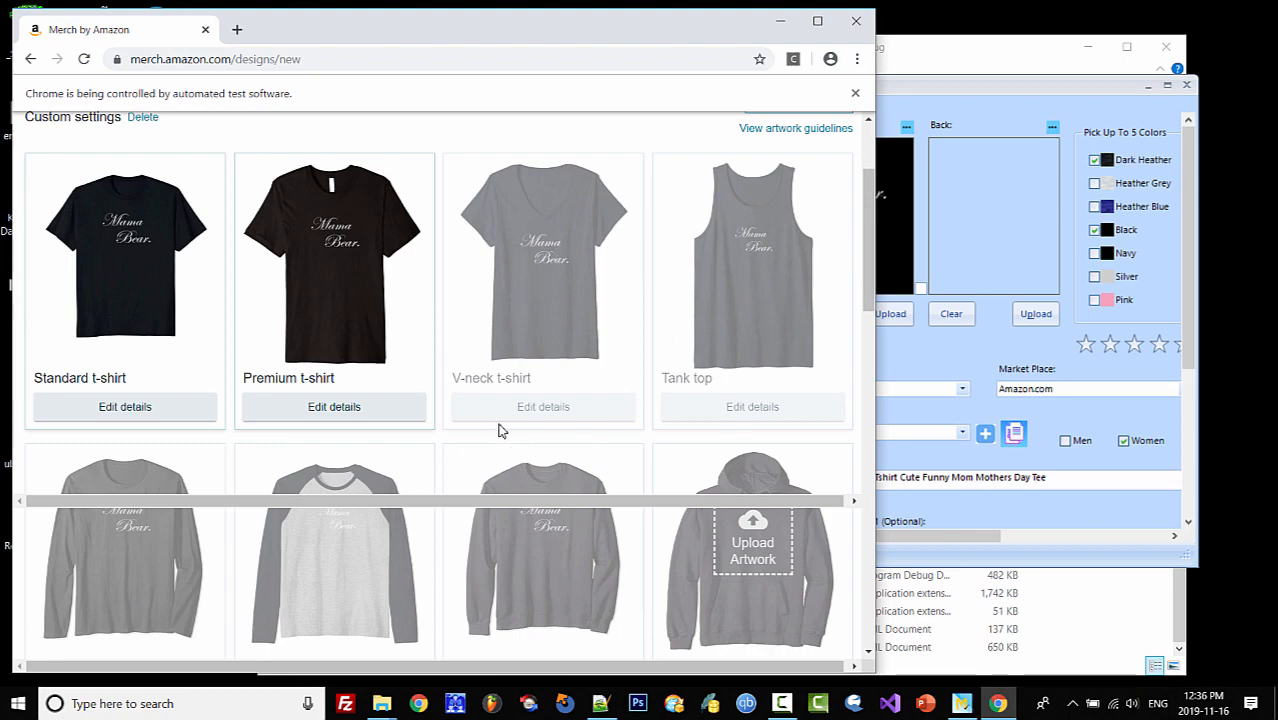
drag(868, 274, 873, 245)
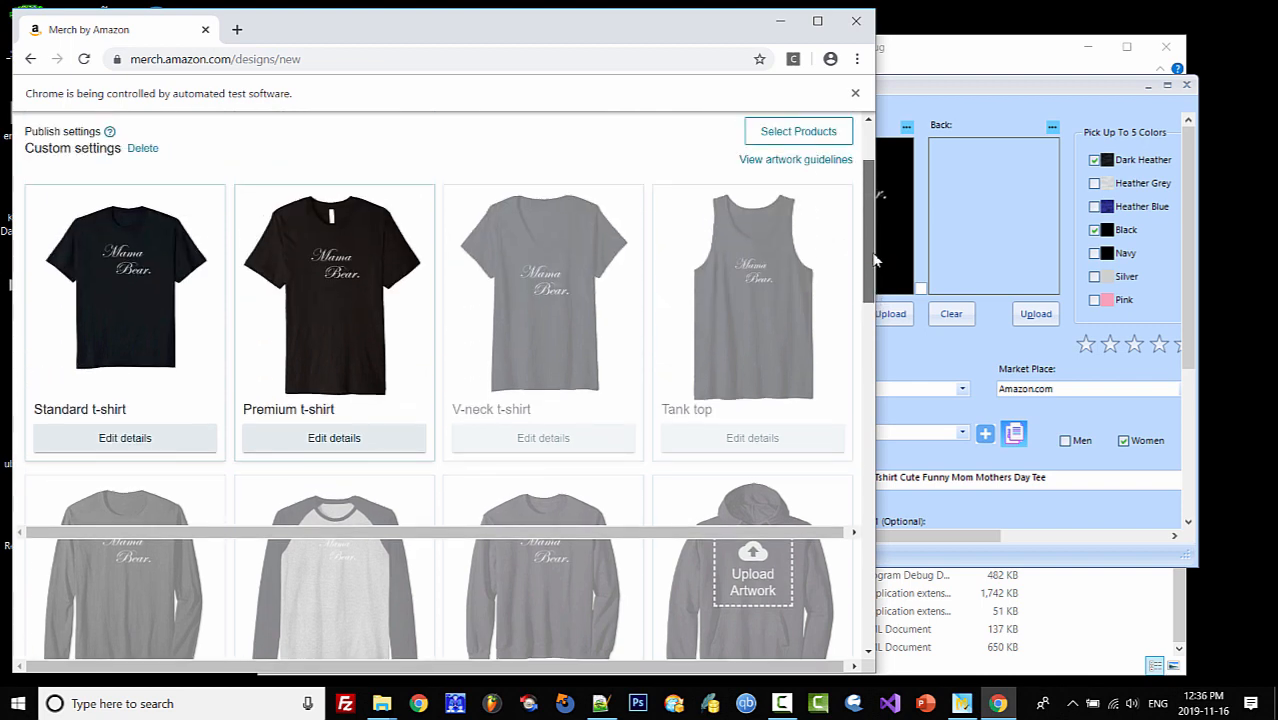
click(141, 450)
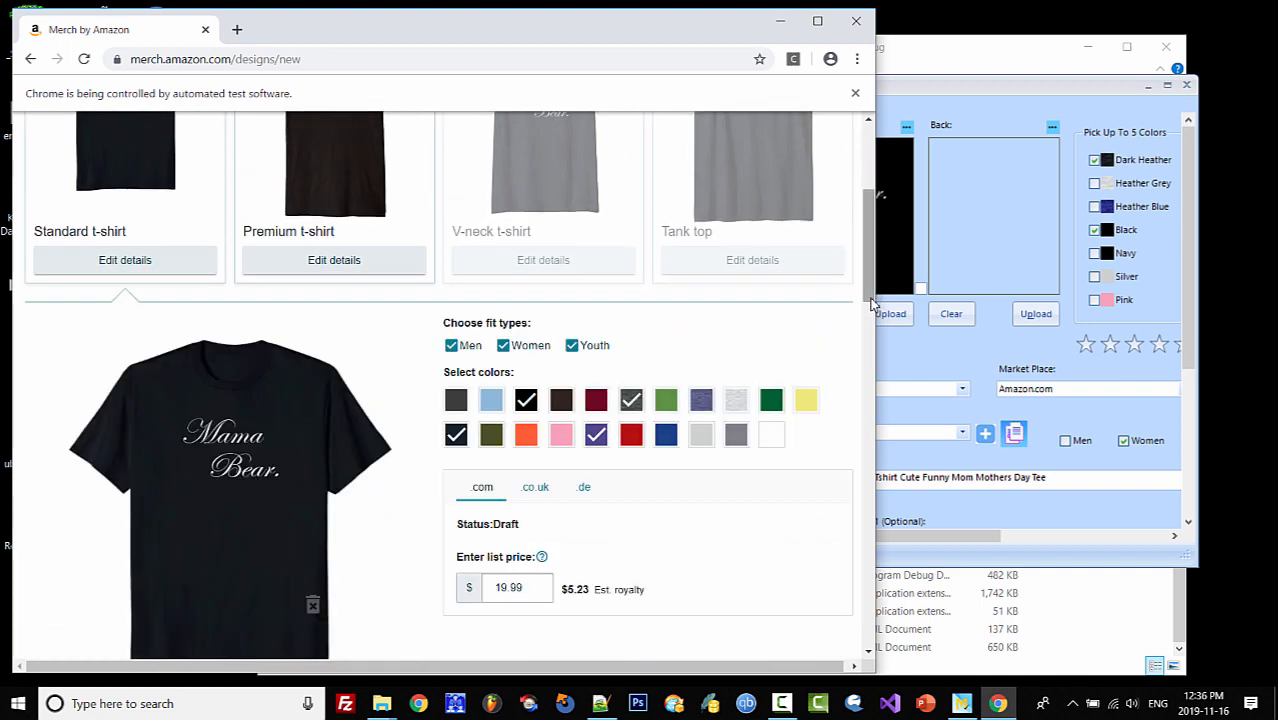
drag(872, 304, 872, 310)
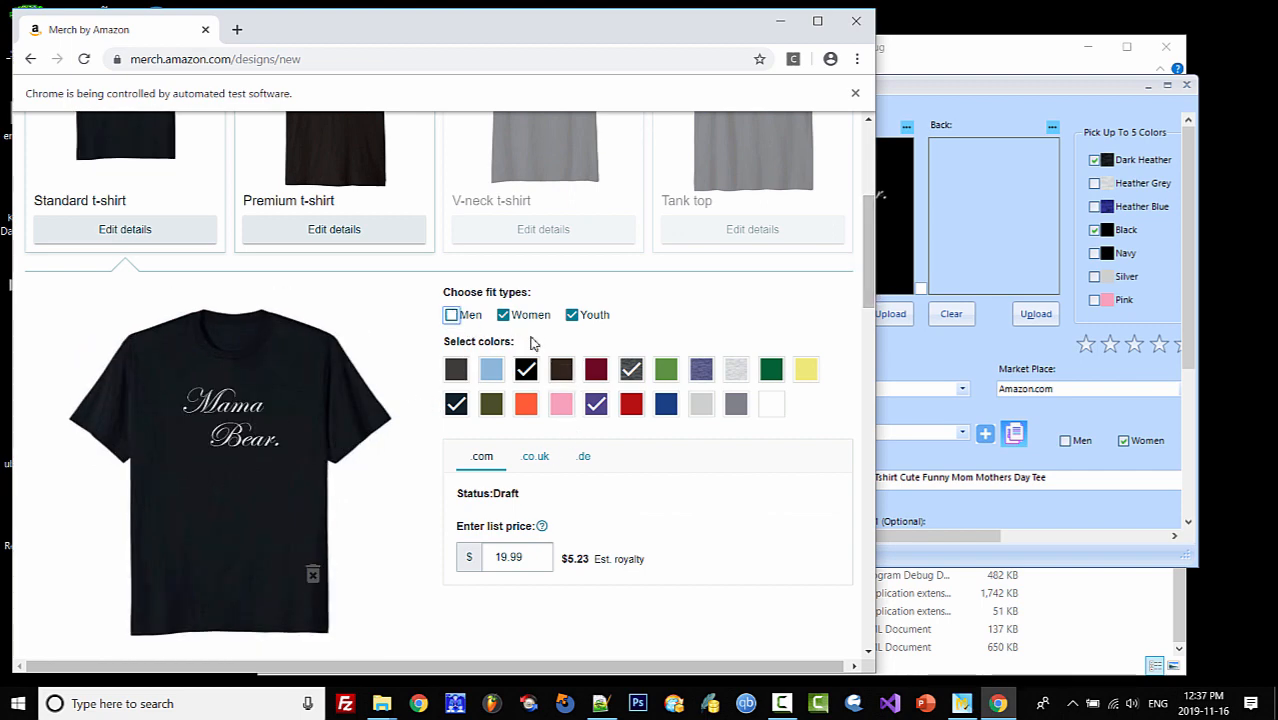
click(576, 318)
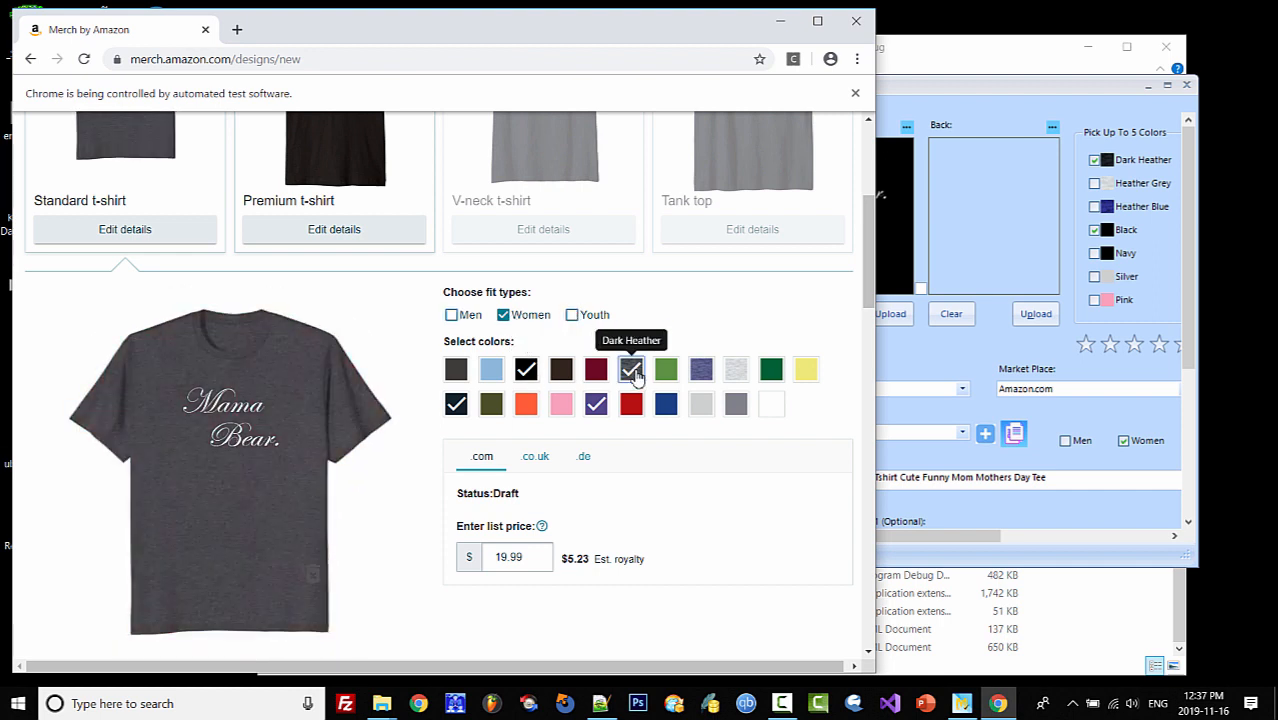
Limit the Standard t-shirt's colors to Black and Dark Heather by deselecting the purple and dark navy swatches.
click(598, 417)
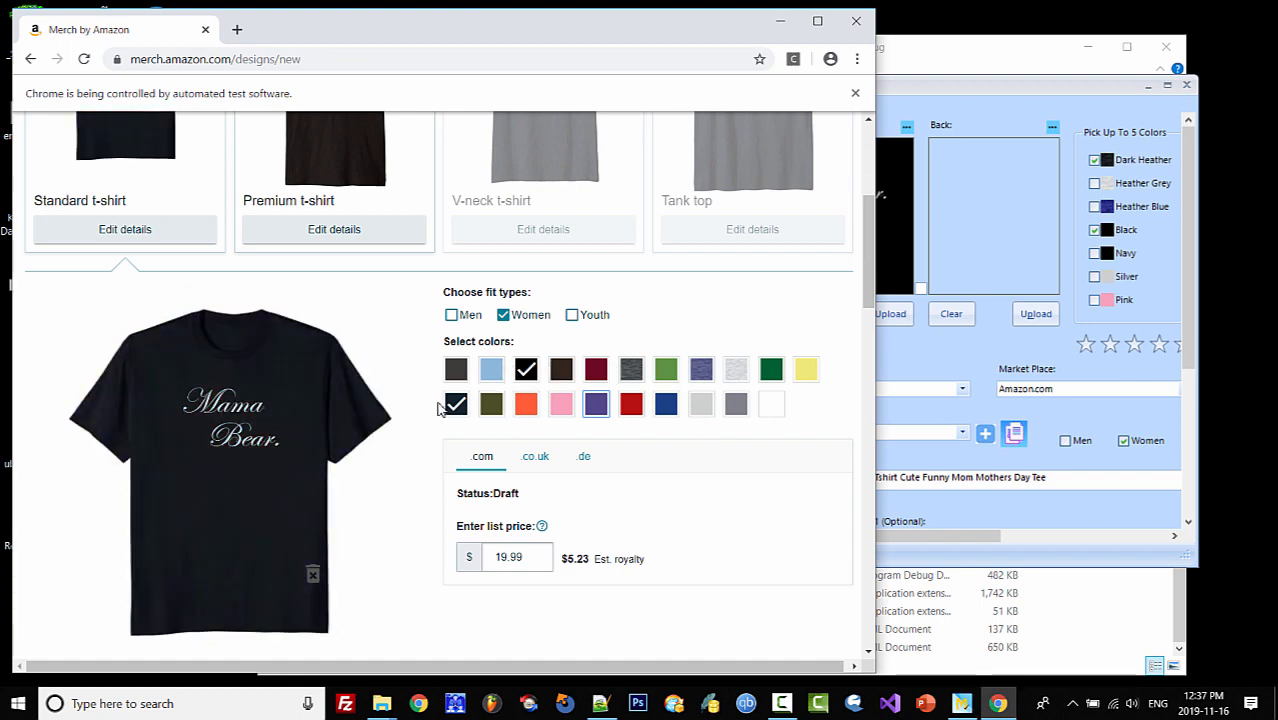
click(457, 408)
click(527, 380)
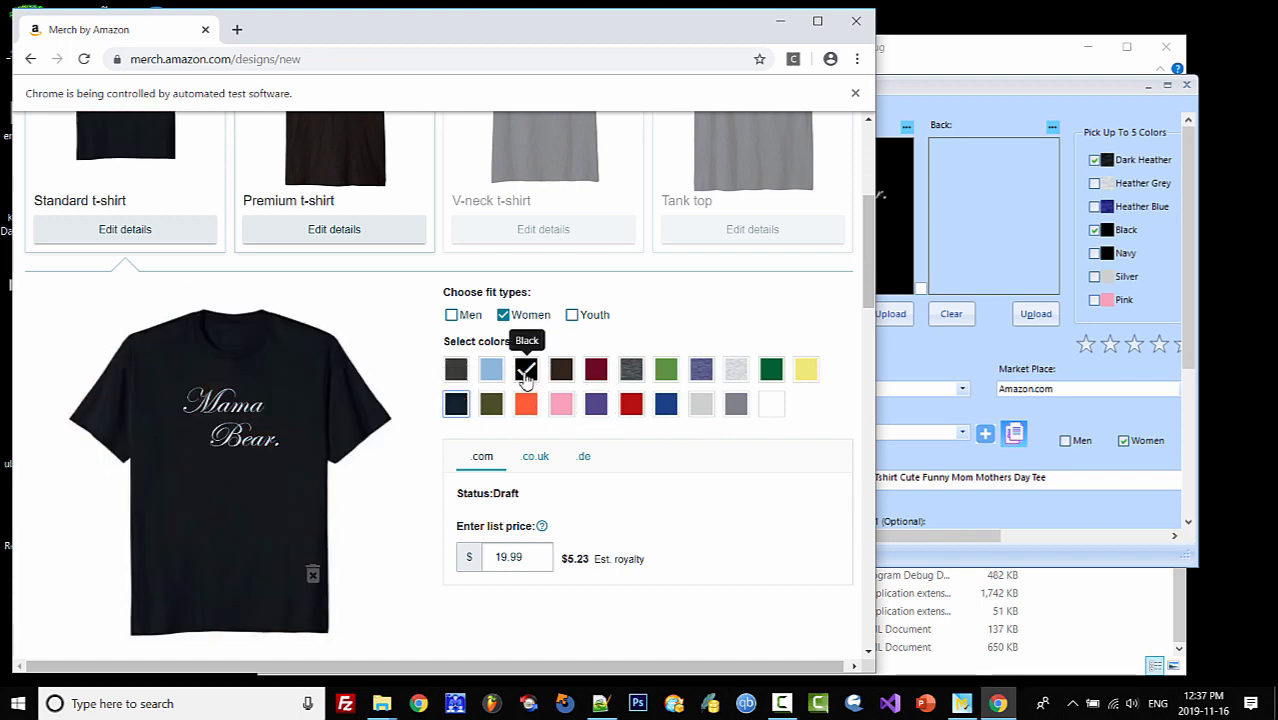
click(631, 372)
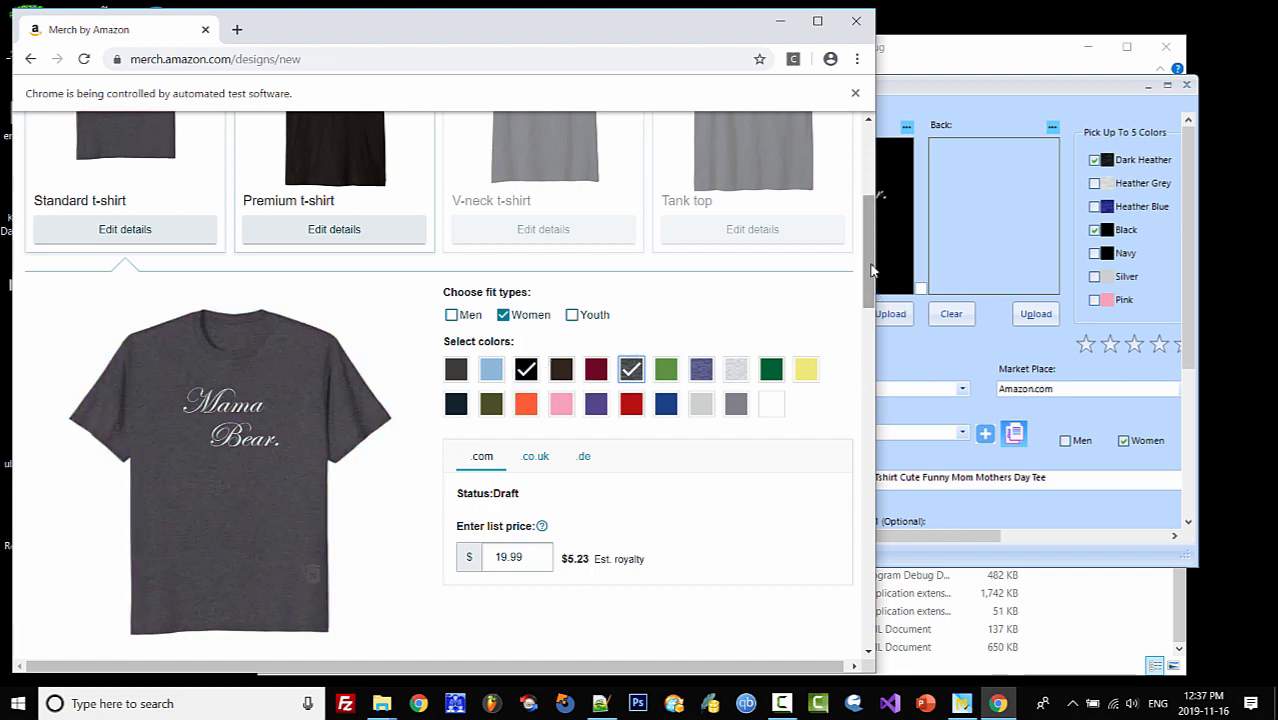
Check the Standard t-shirt's list price and estimated royalty for the .co.uk and .com marketplaces.
drag(871, 270, 830, 297)
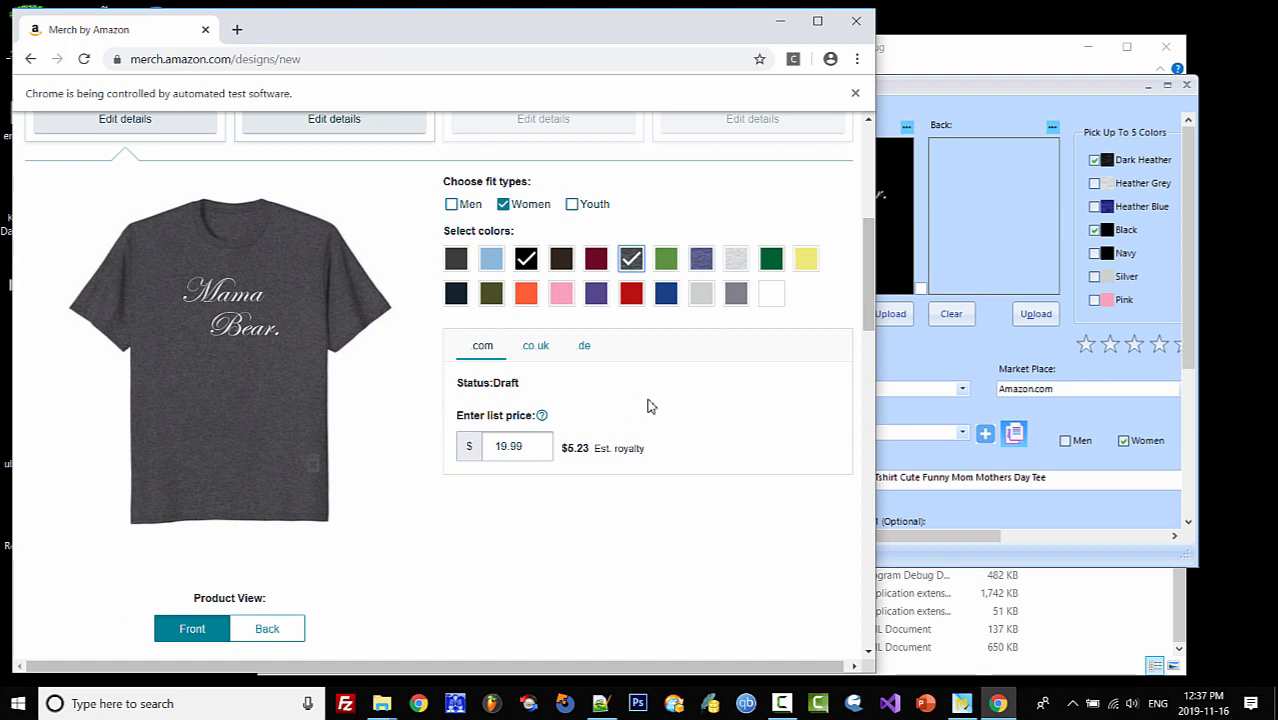
click(537, 349)
click(474, 356)
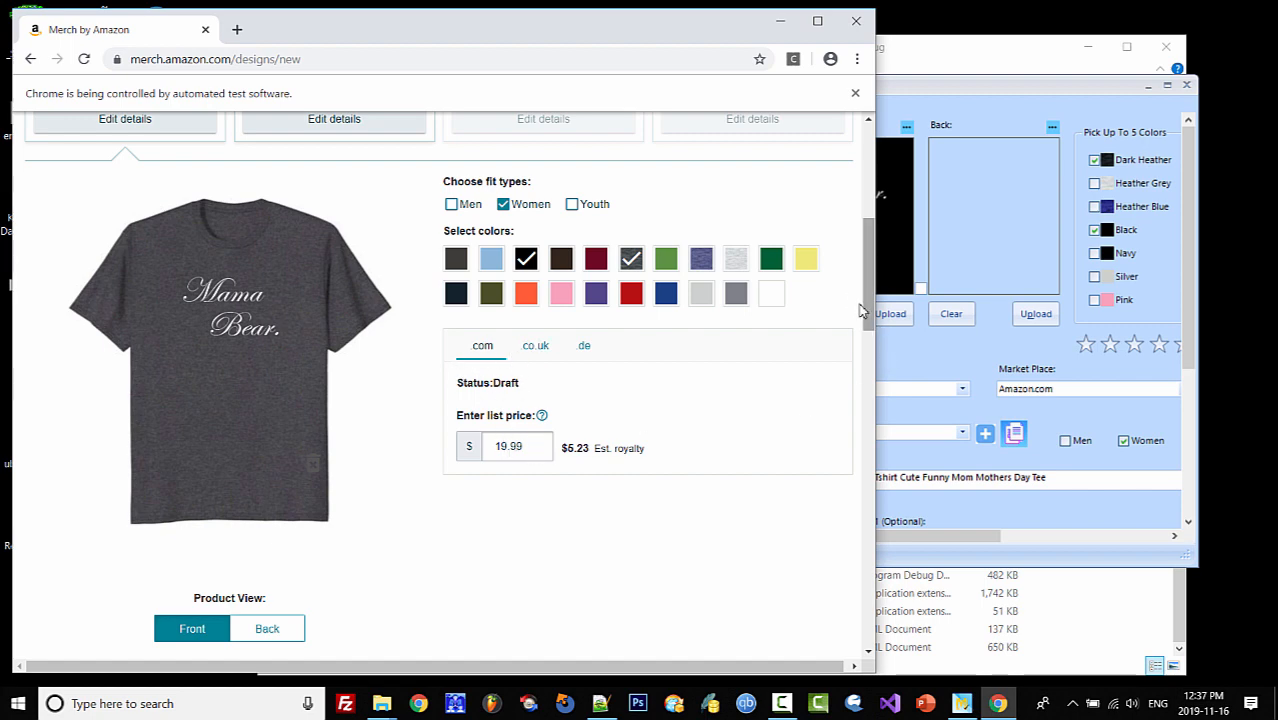
drag(868, 300, 868, 314)
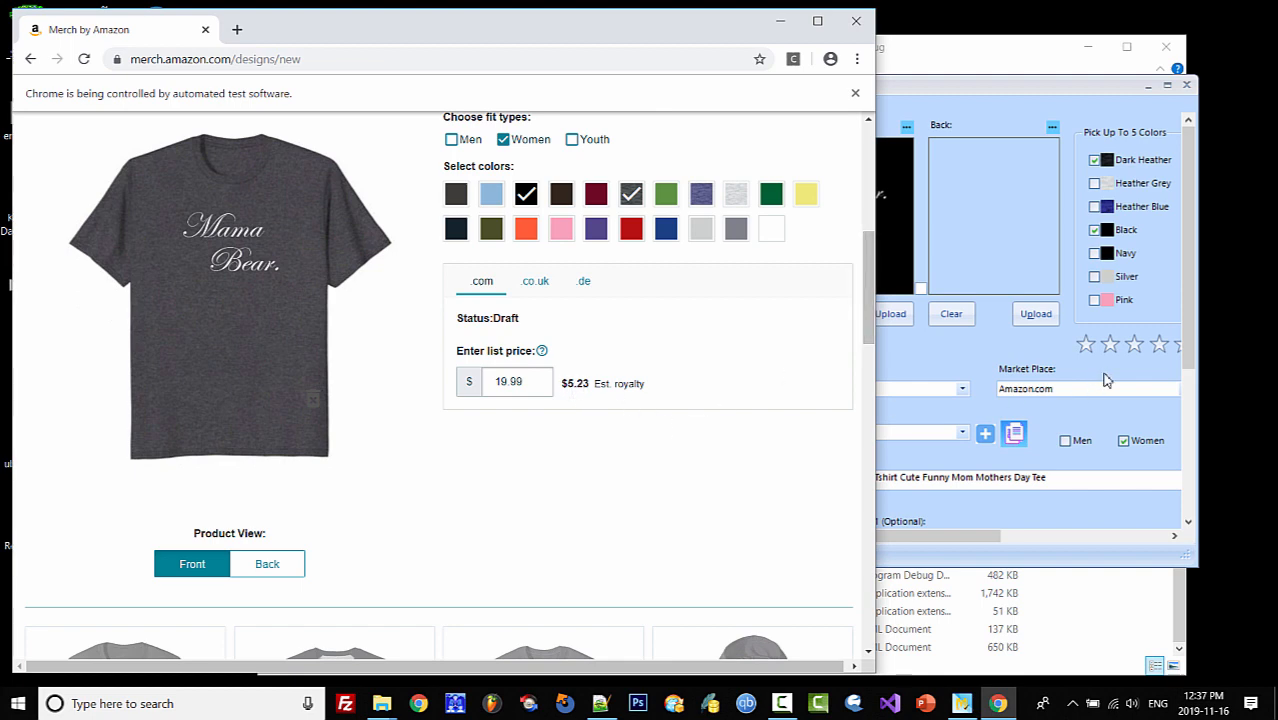
Switch to Ultimate Merch Organizer and set the T-shirt's list price to 19.99 and its royalty to 5.23.
drag(987, 536, 1120, 545)
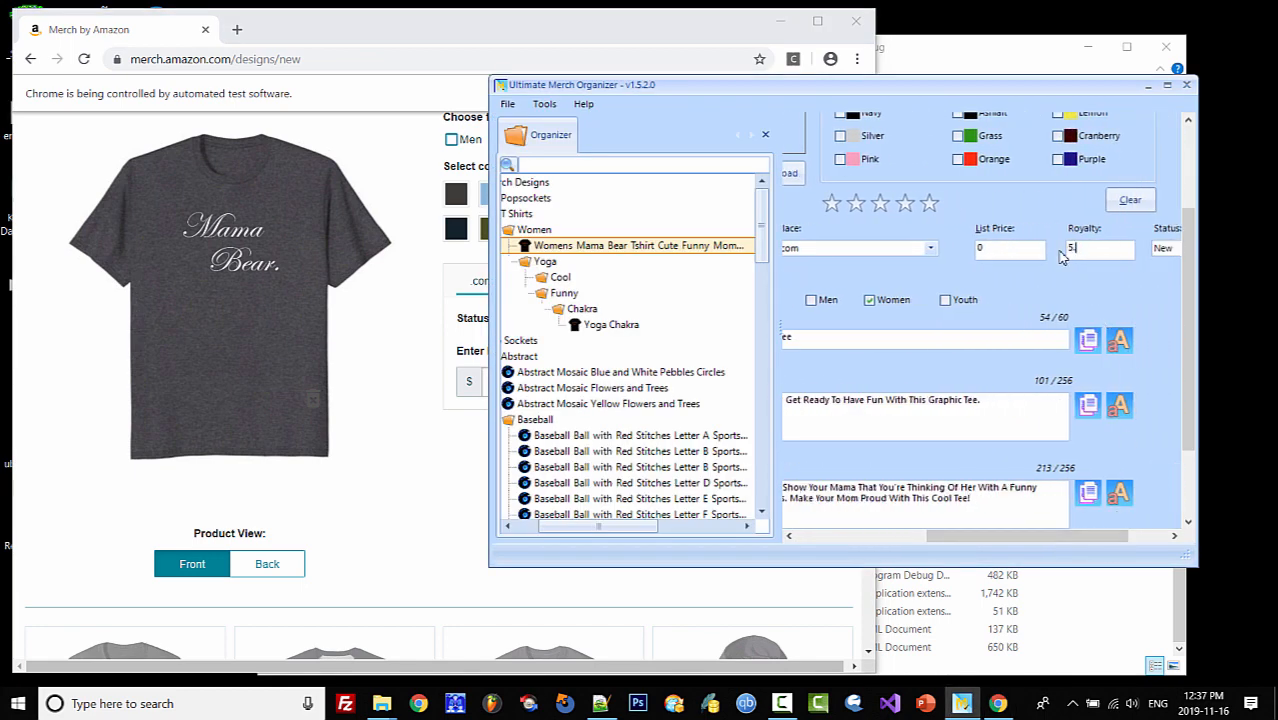
click(1006, 250)
click(868, 340)
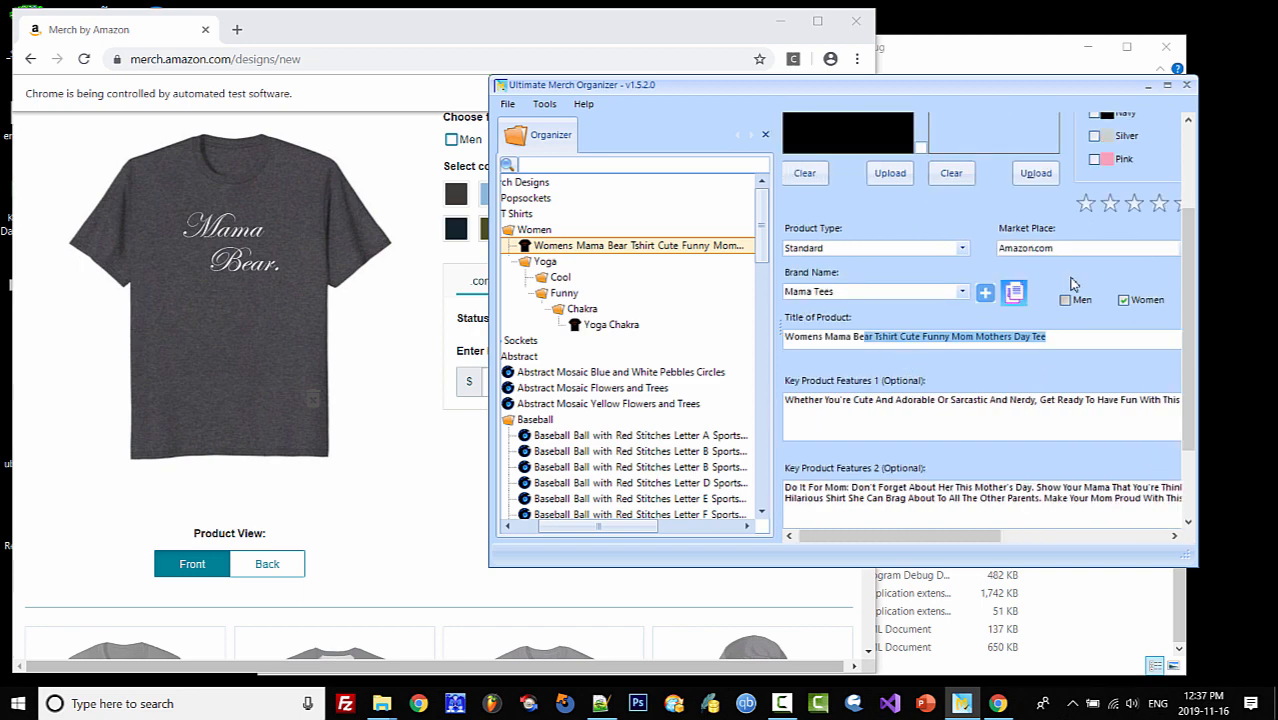
drag(958, 537, 928, 545)
Return to Merch by Amazon, send the searchable mama bear products to review and submit them for production.
click(601, 36)
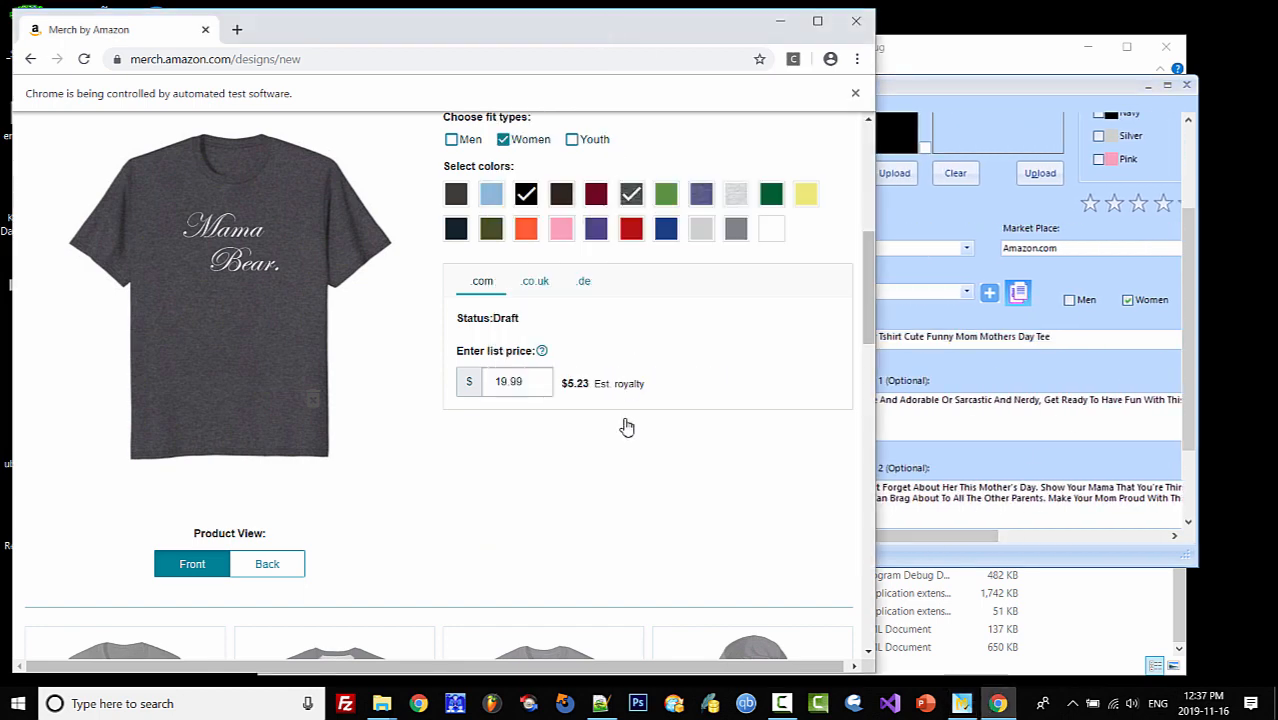
drag(868, 302, 876, 598)
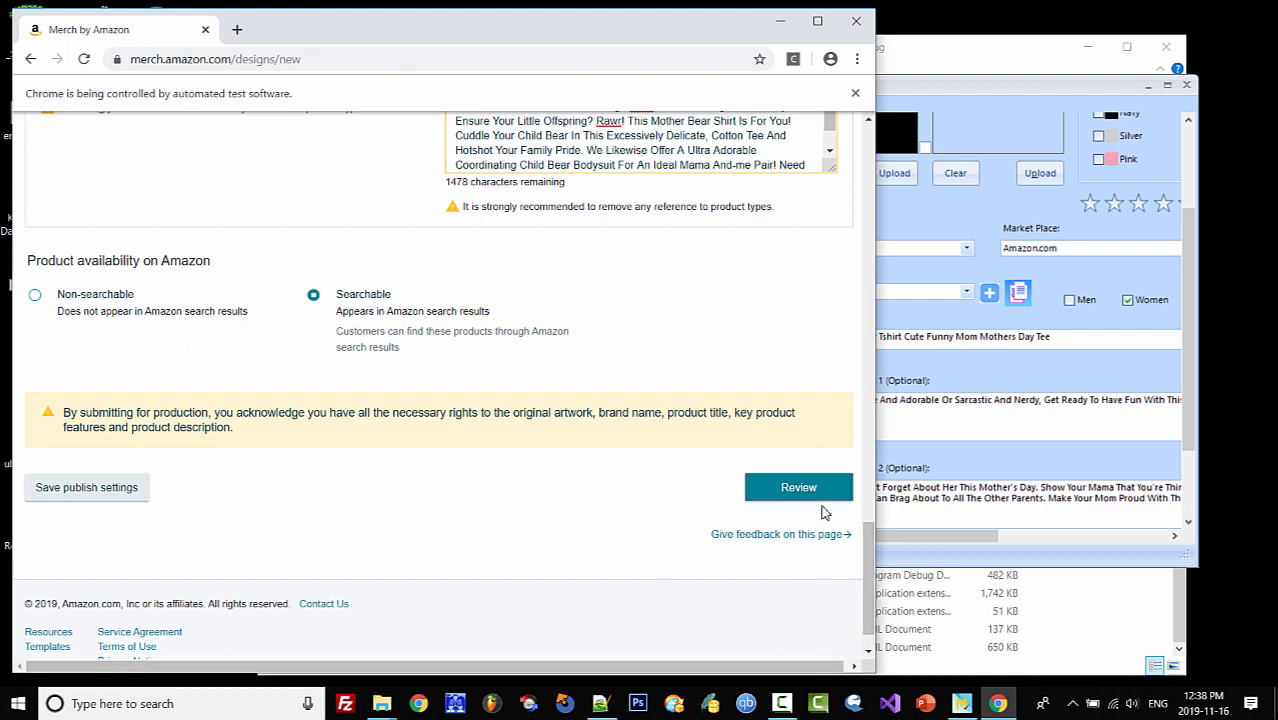
click(799, 490)
click(705, 389)
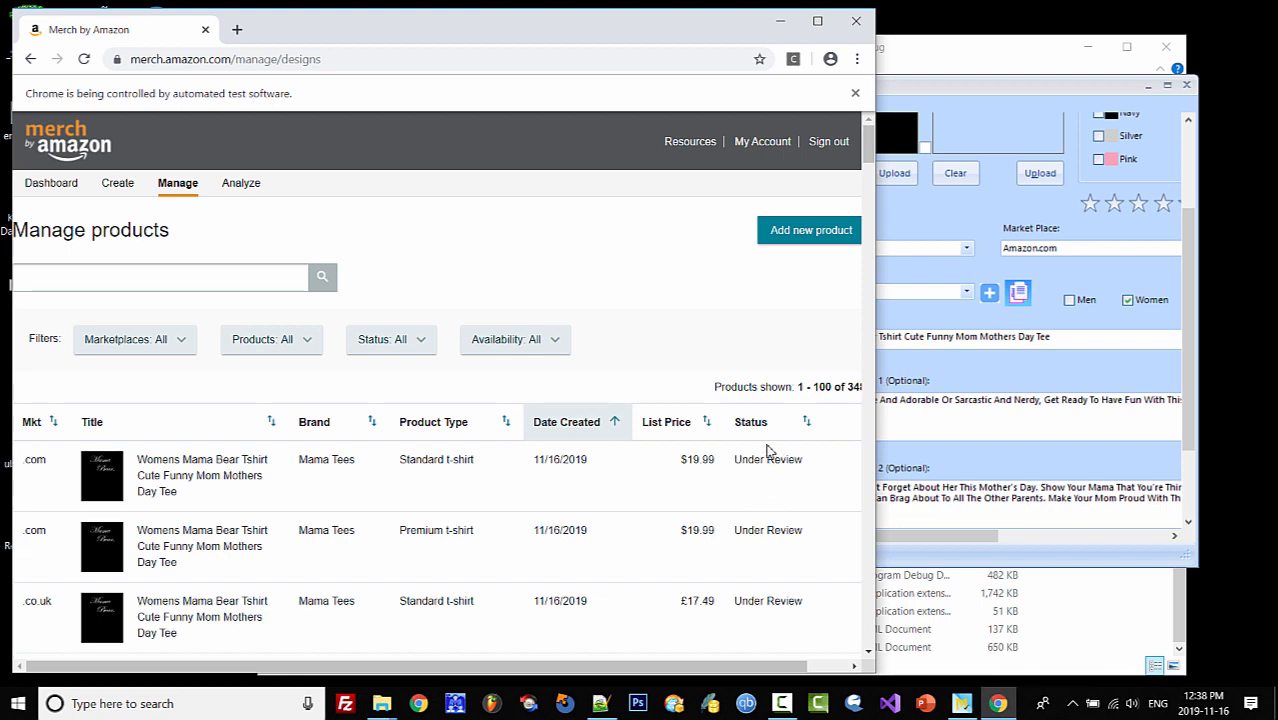
Switch to Ultimate Merch Organizer and set the mama bear T-shirt's status to Under Review.
click(1037, 93)
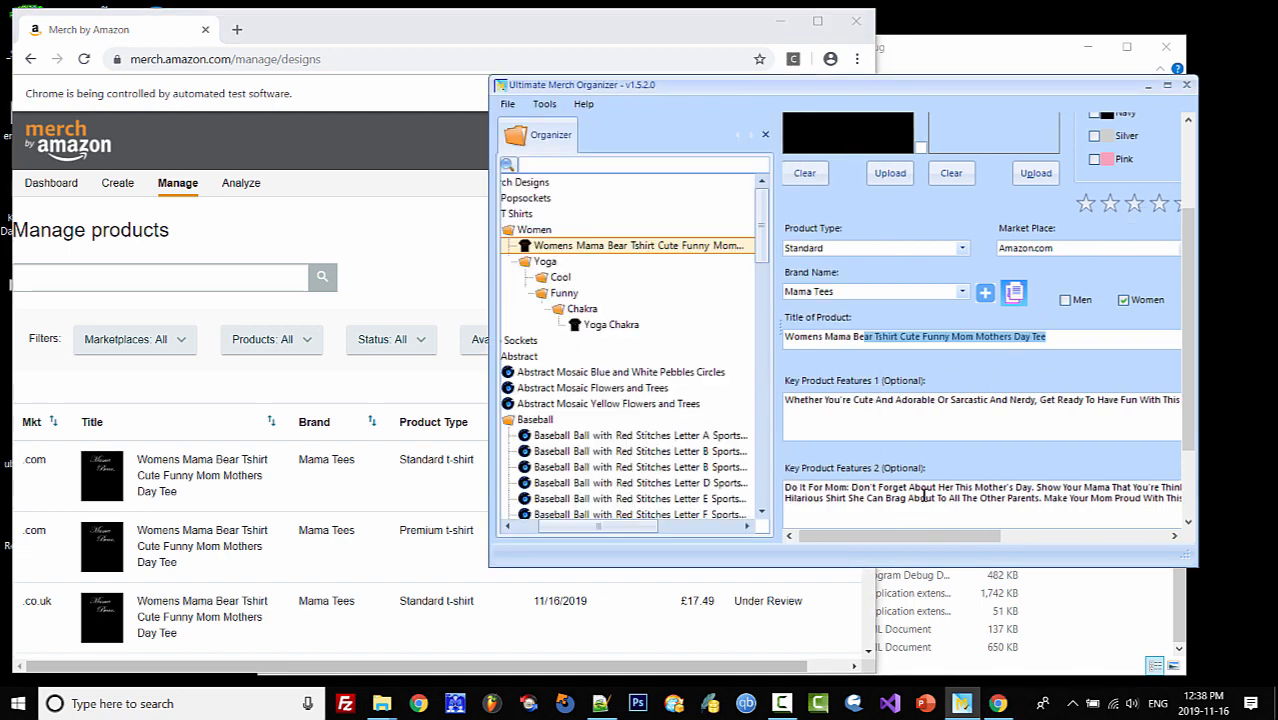
drag(941, 535, 1122, 550)
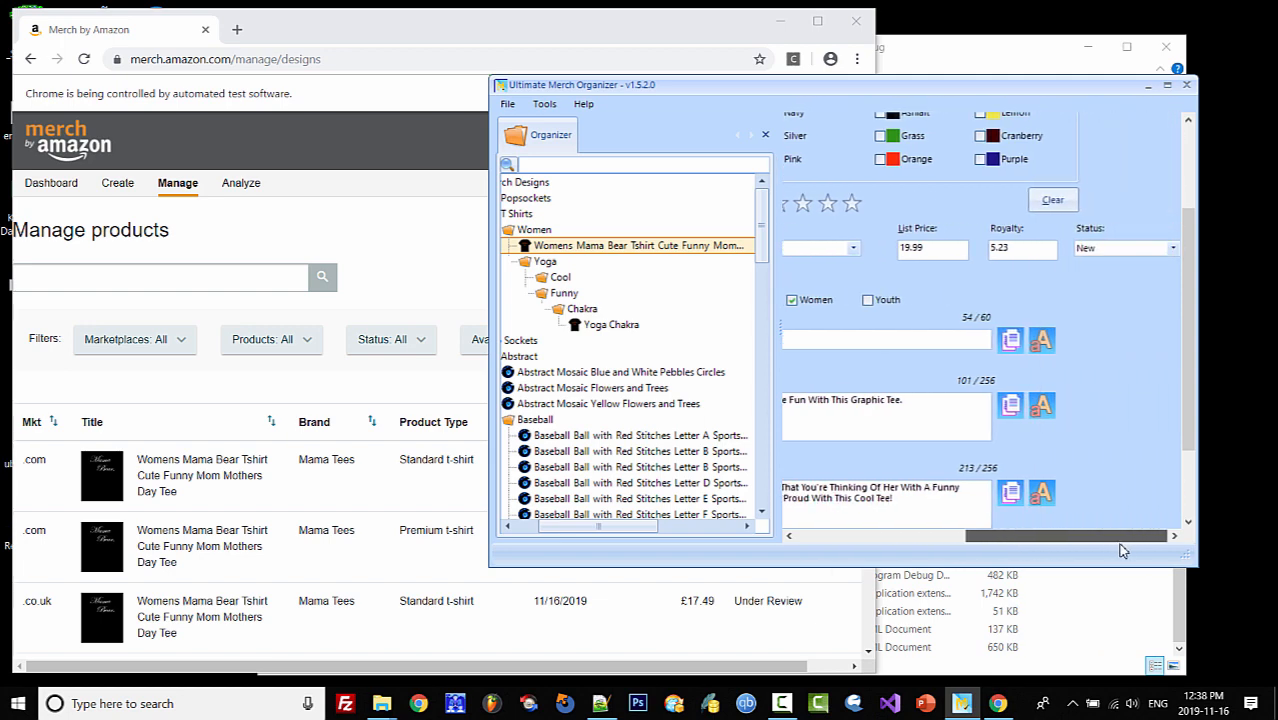
click(1174, 249)
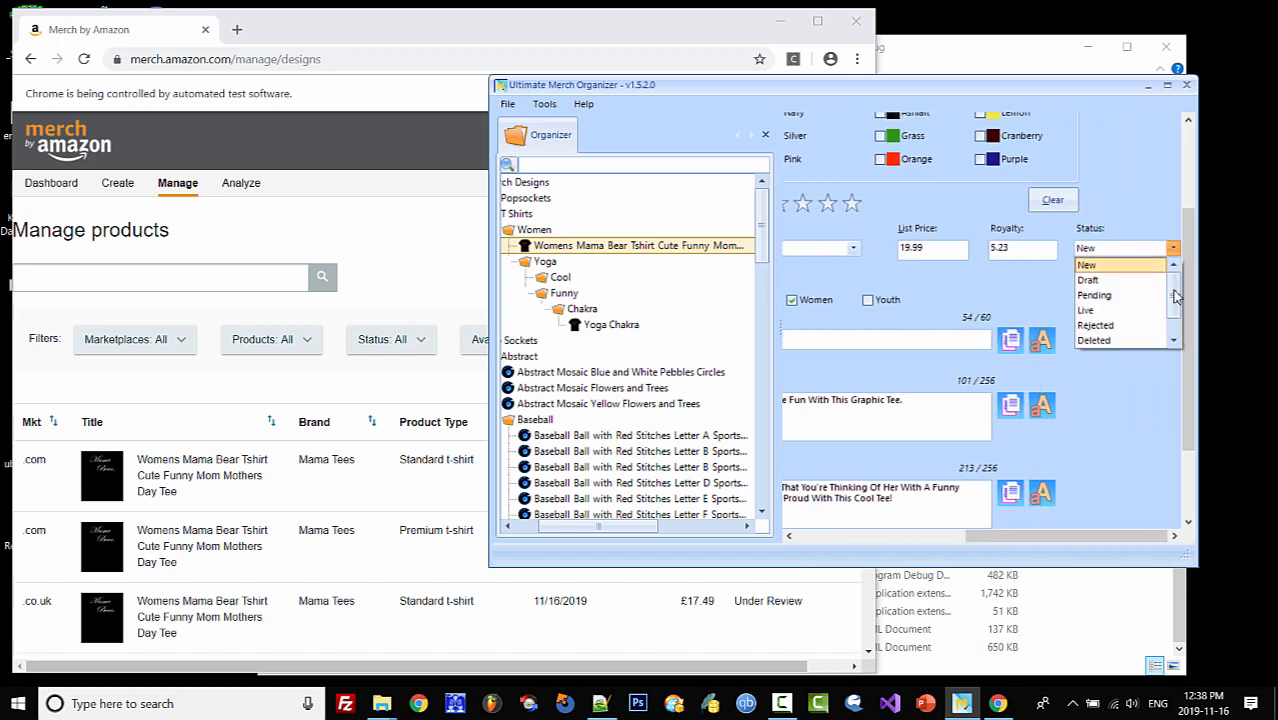
drag(1174, 302, 1178, 322)
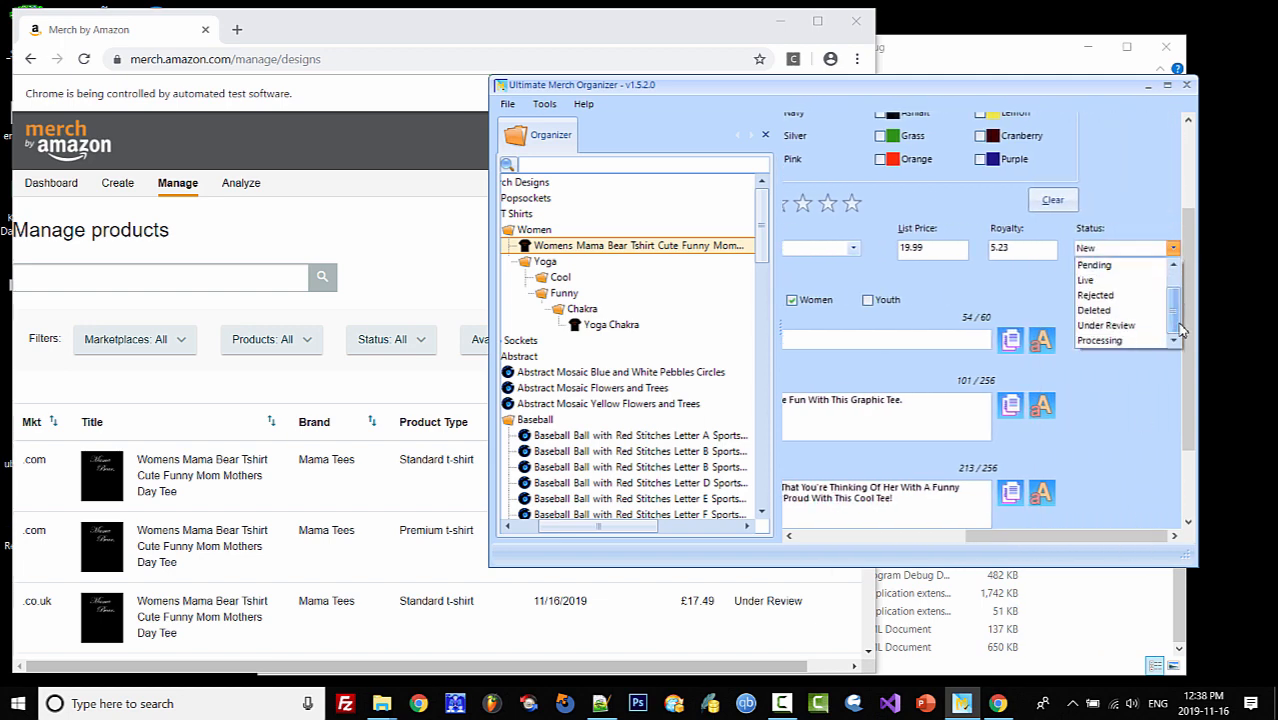
click(1122, 326)
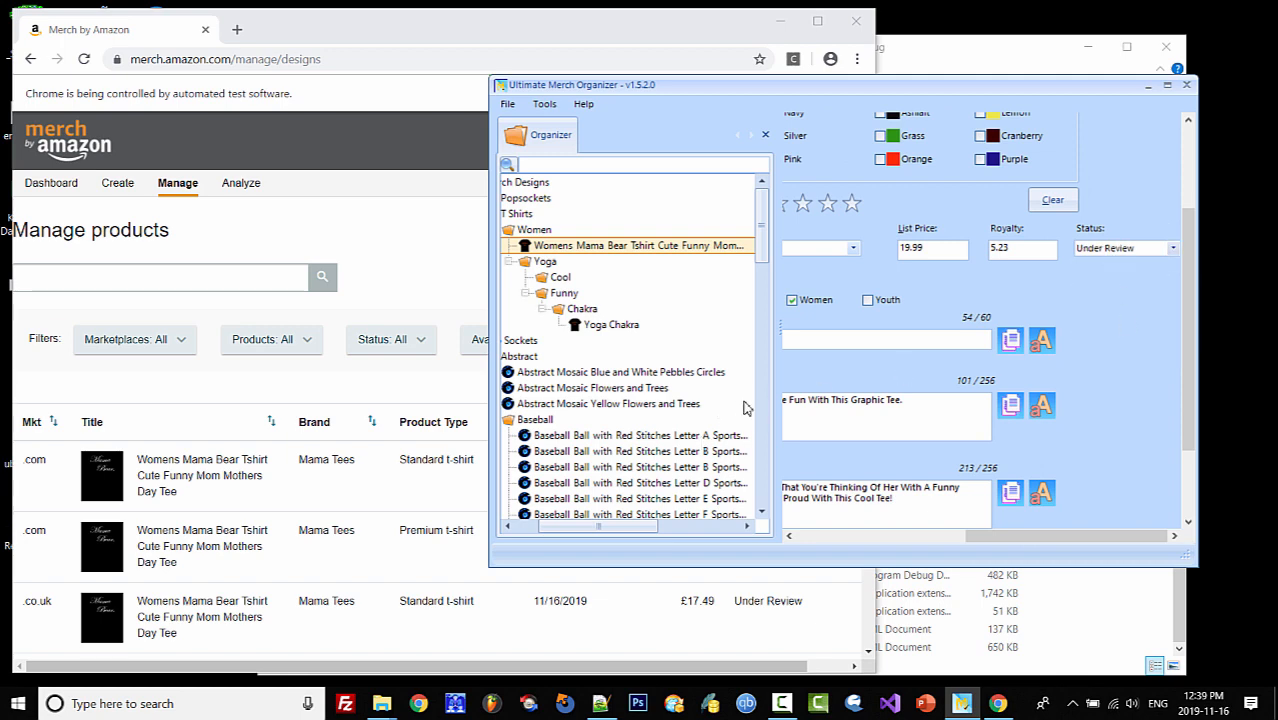
Auto-fill a new Merch by Amazon product from the organizer's mama bear T-shirt record and check its brand, title, features and description.
drag(1029, 542, 840, 540)
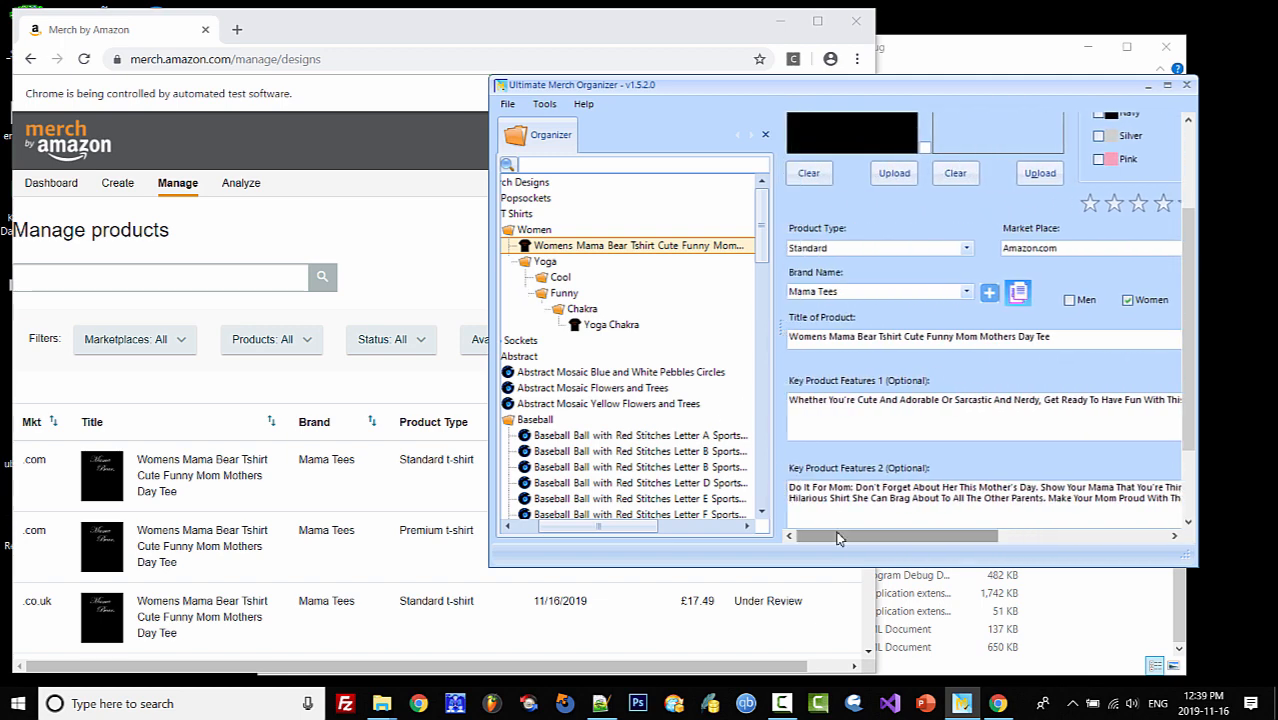
click(410, 30)
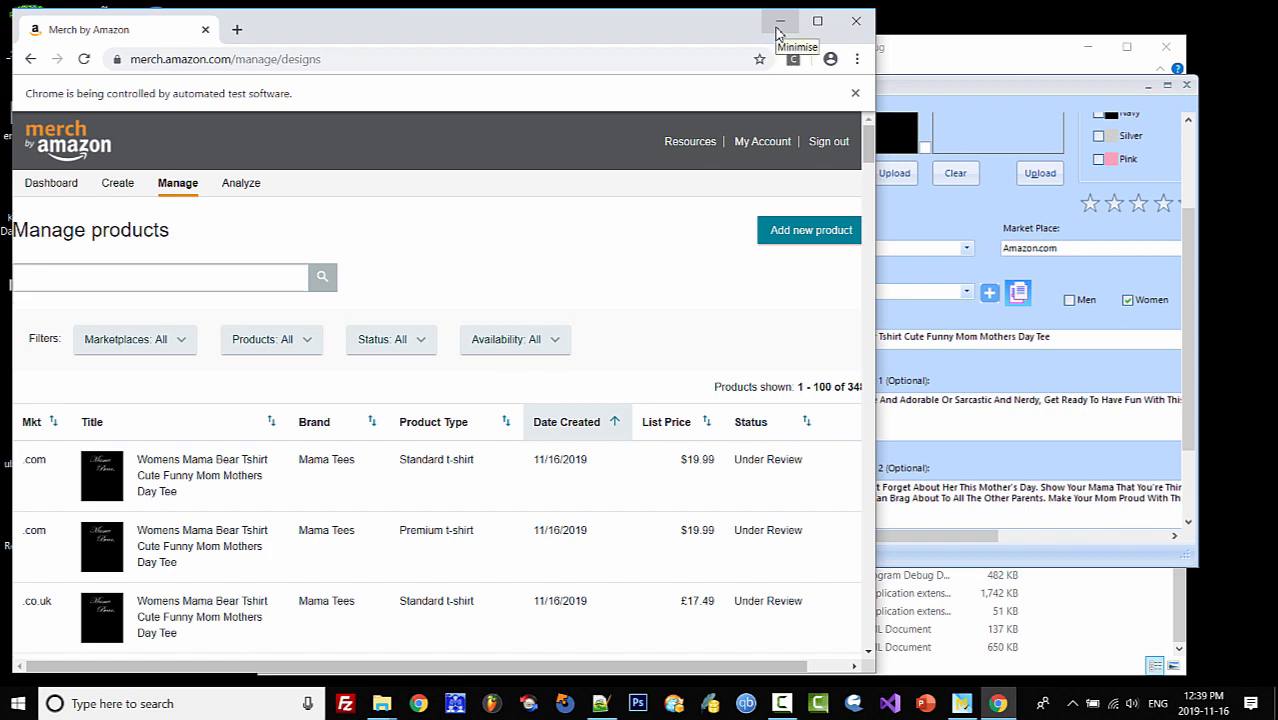
click(976, 88)
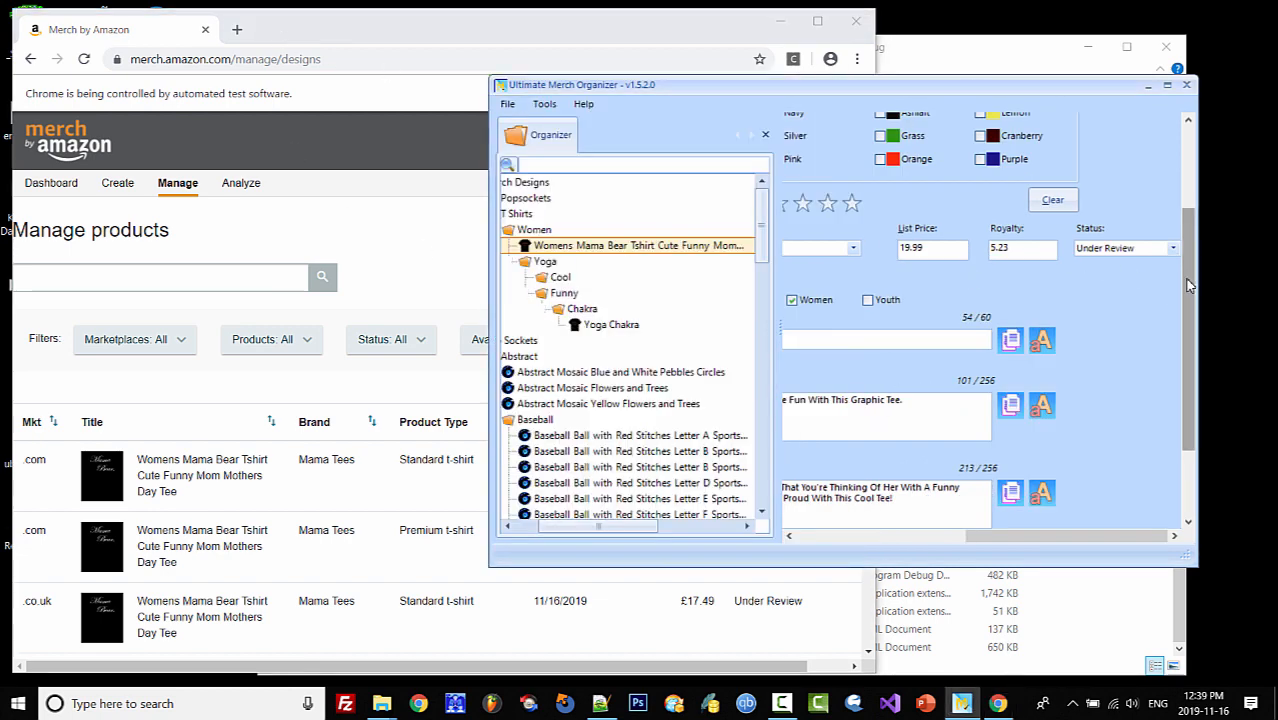
drag(1188, 286, 1188, 200)
mouse_move(986, 540)
mouse_down()
mouse_move(838, 545)
mouse_move(988, 545)
mouse_up()
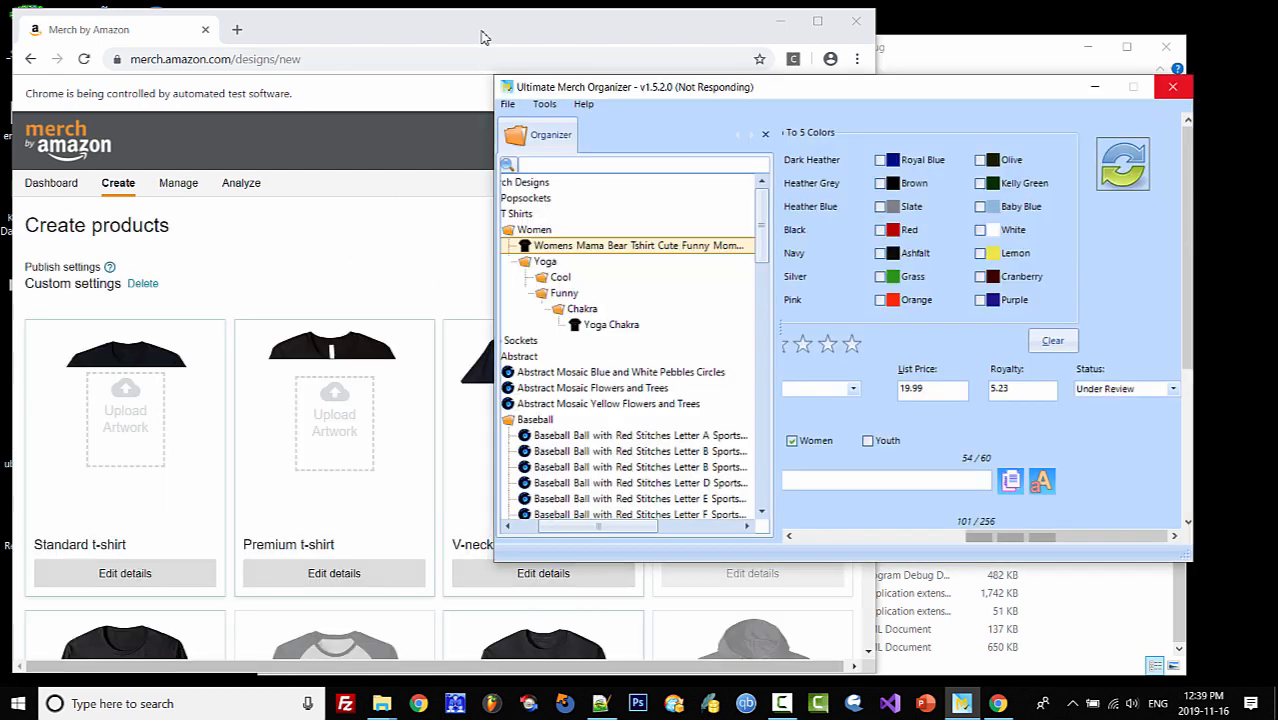
click(481, 37)
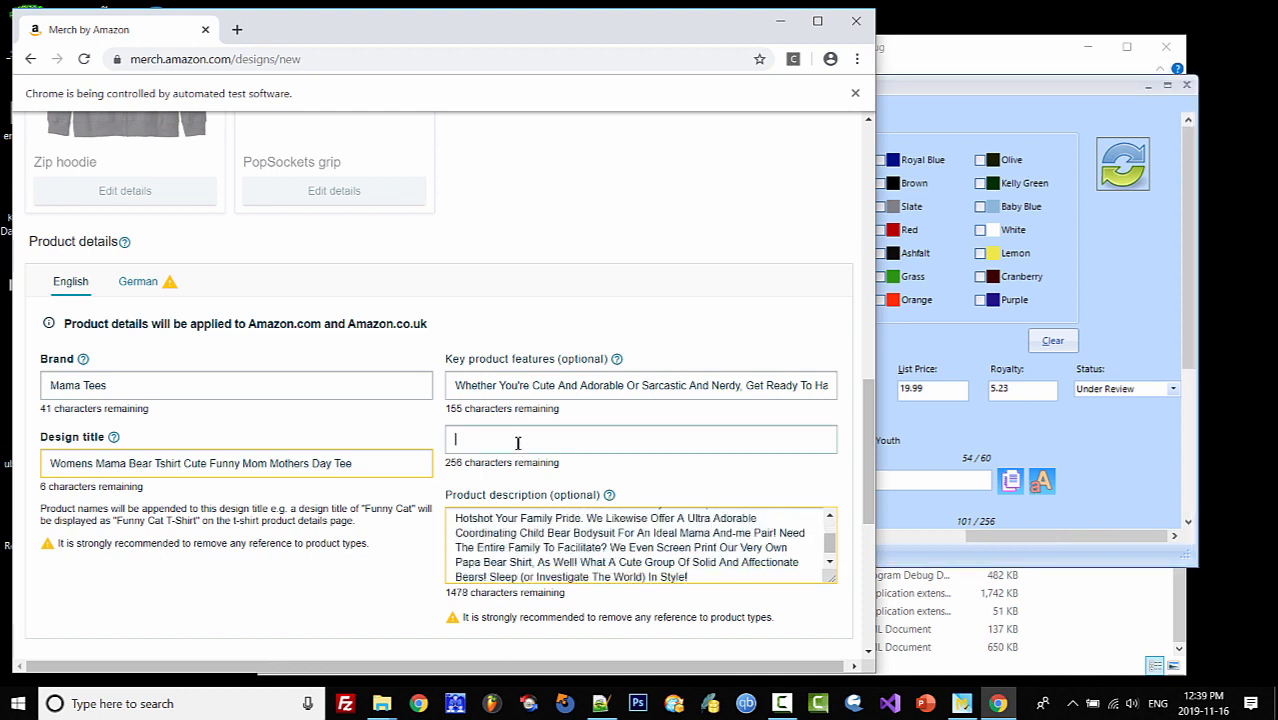
drag(870, 448, 870, 402)
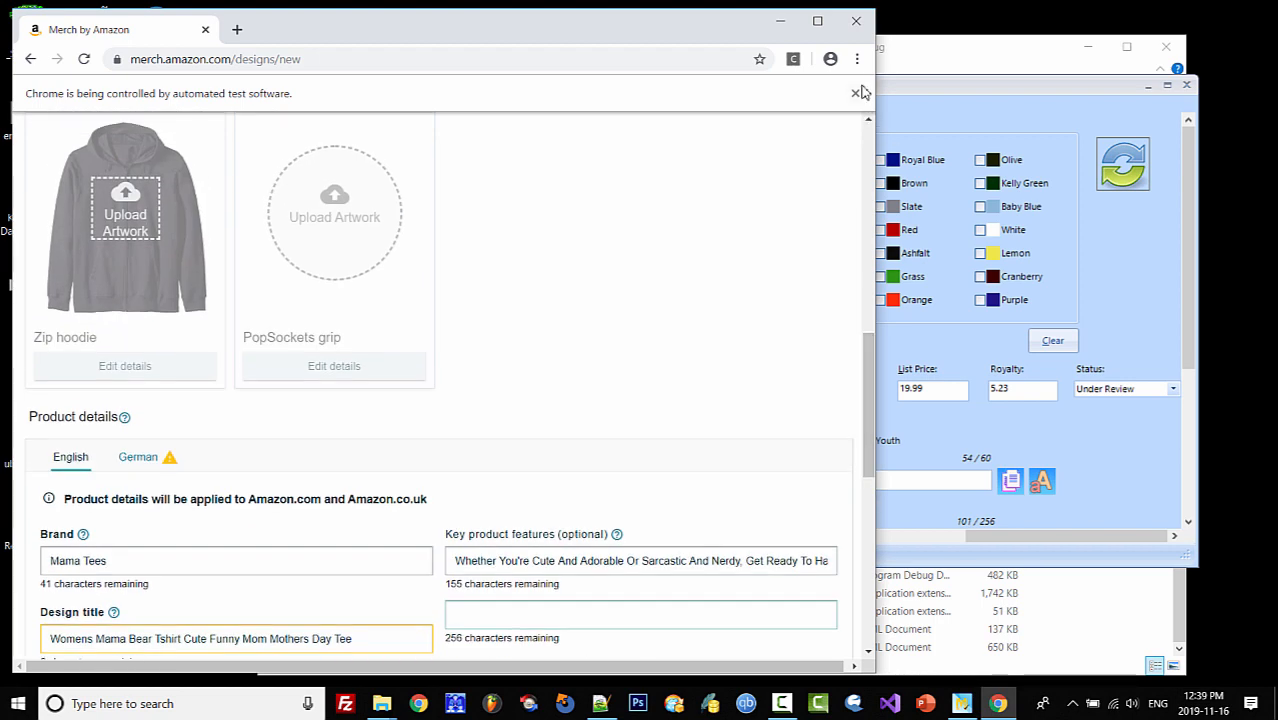
Close the Merch by Amazon browser window and maximize Ultimate Merch Organizer to show the whole T-shirt record.
click(856, 22)
drag(1090, 100, 965, 110)
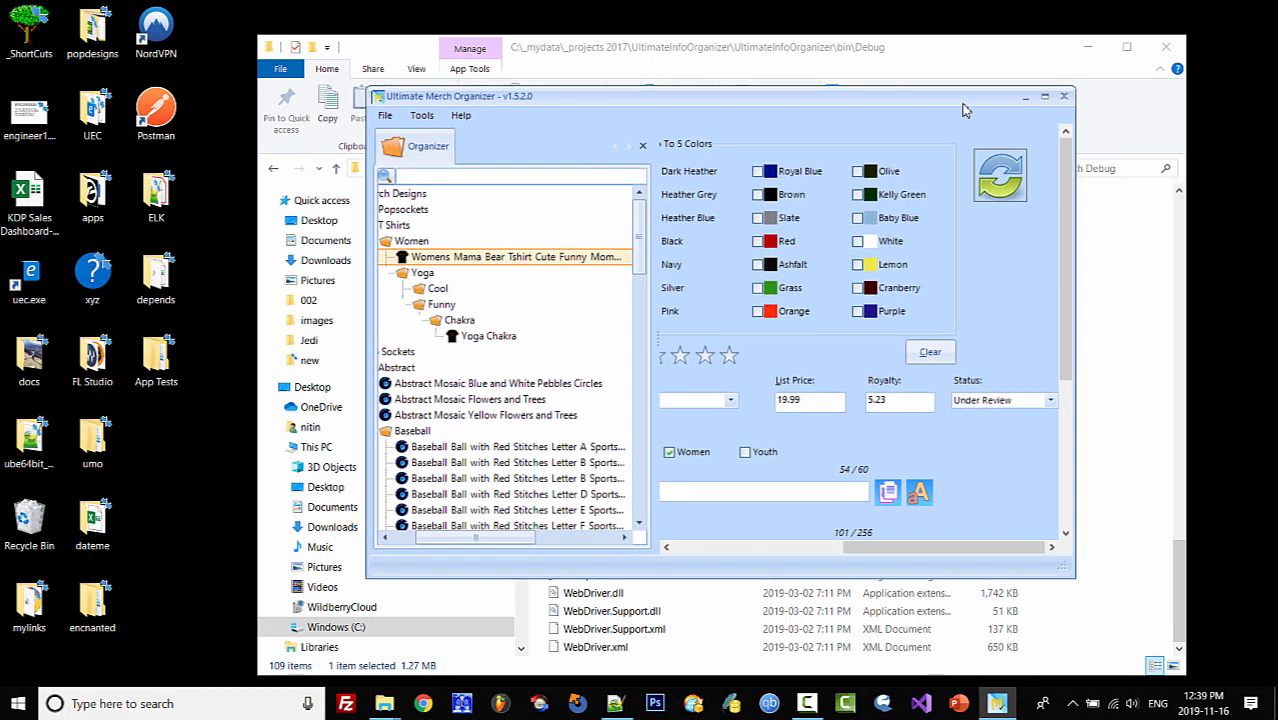
drag(872, 110, 802, 108)
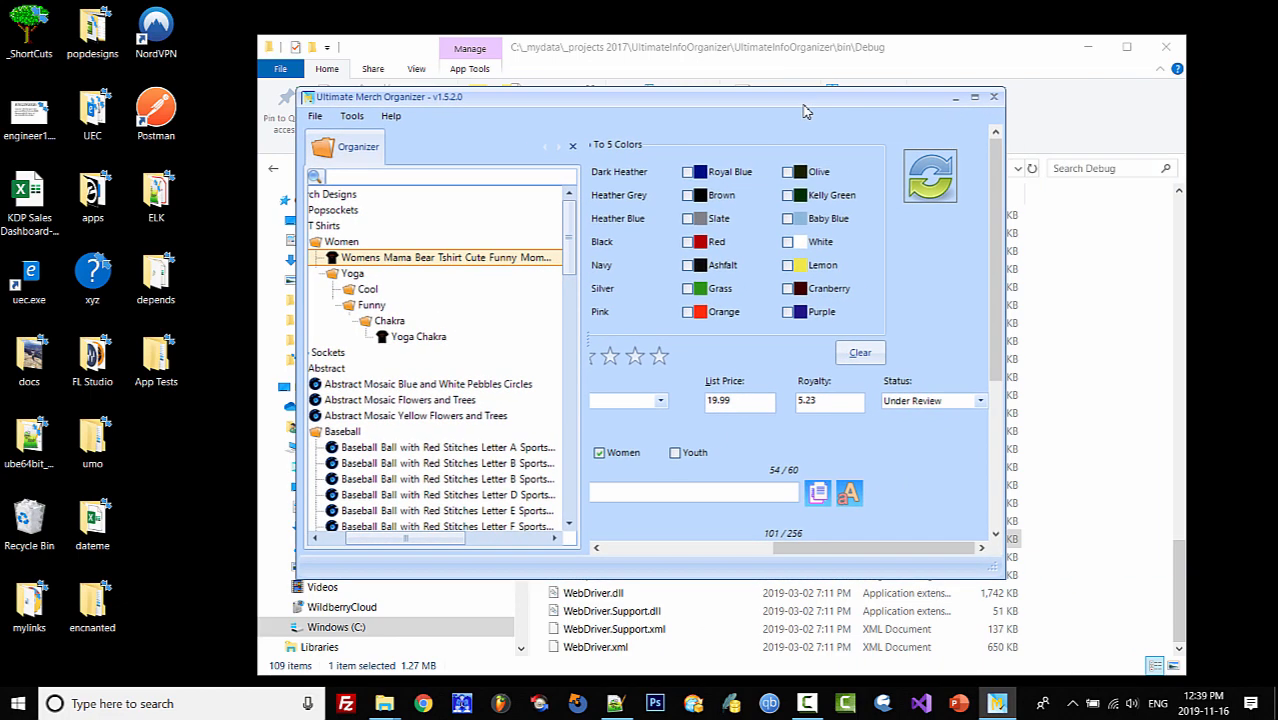
click(975, 100)
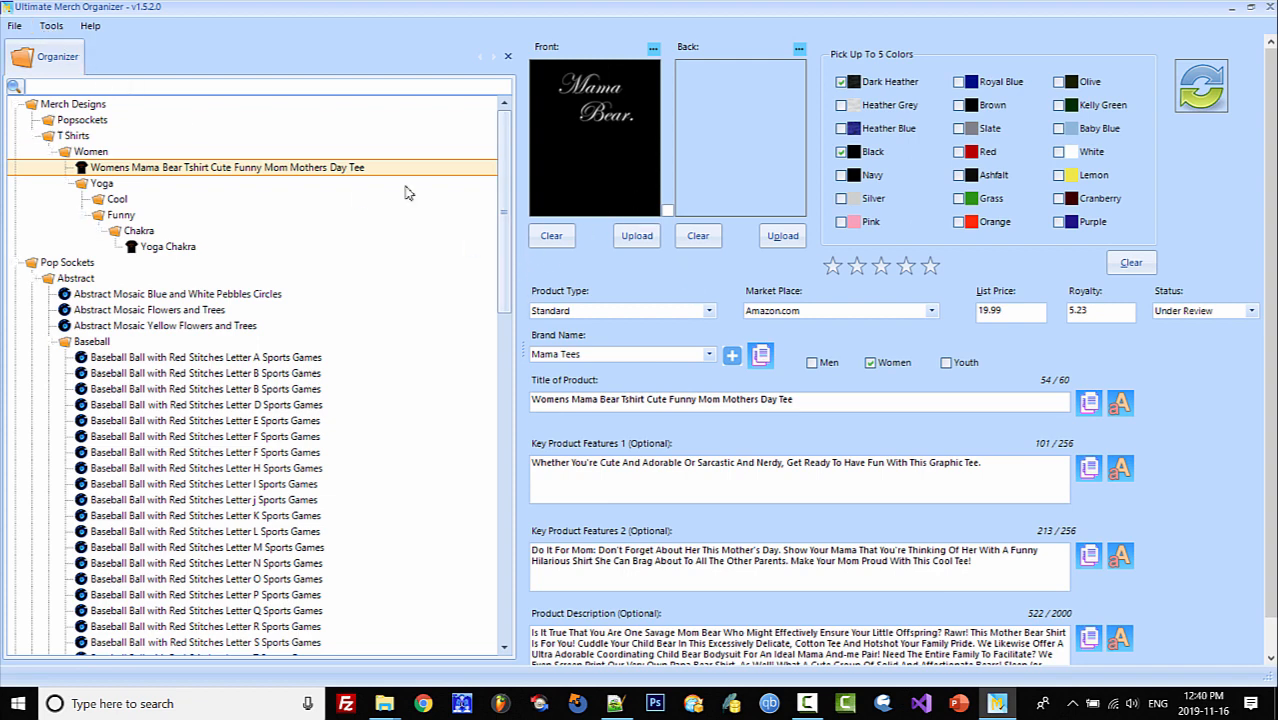
mouse_move(505, 210)
mouse_down()
mouse_move(500, 421)
mouse_move(505, 205)
mouse_up()
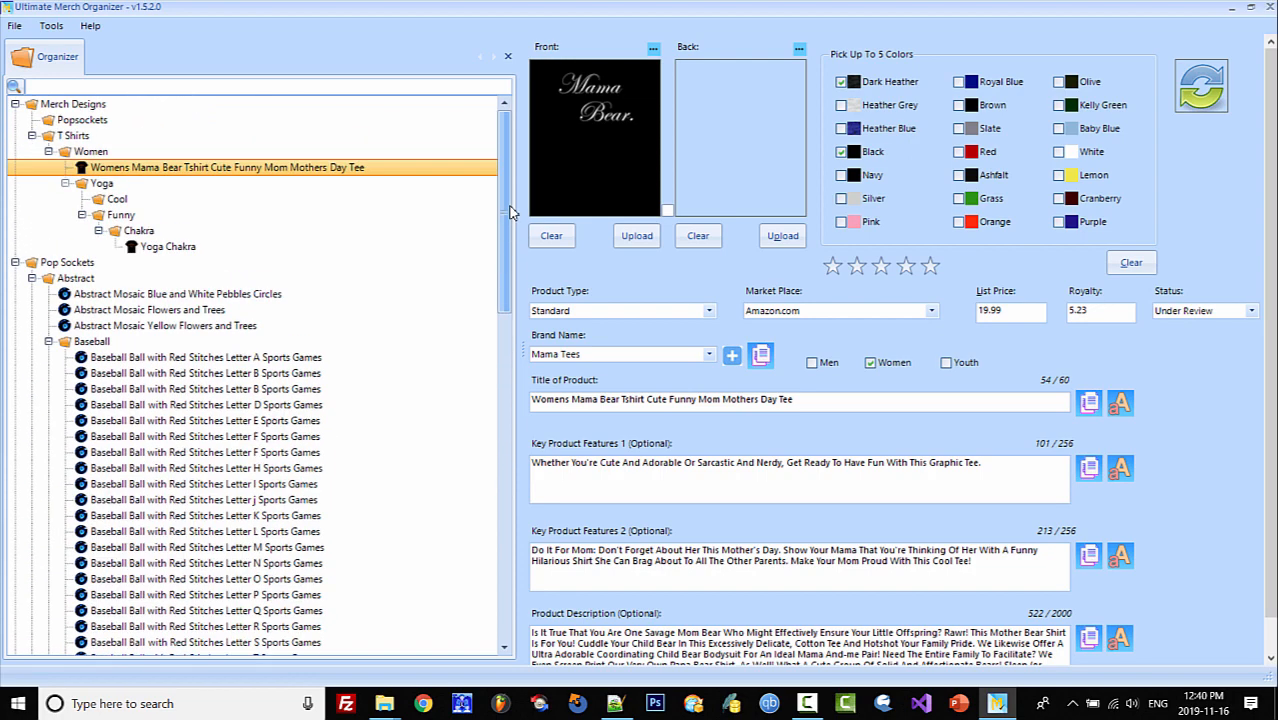
Try to add the keyword "at" to the exclude keyword list and close the list.
click(52, 27)
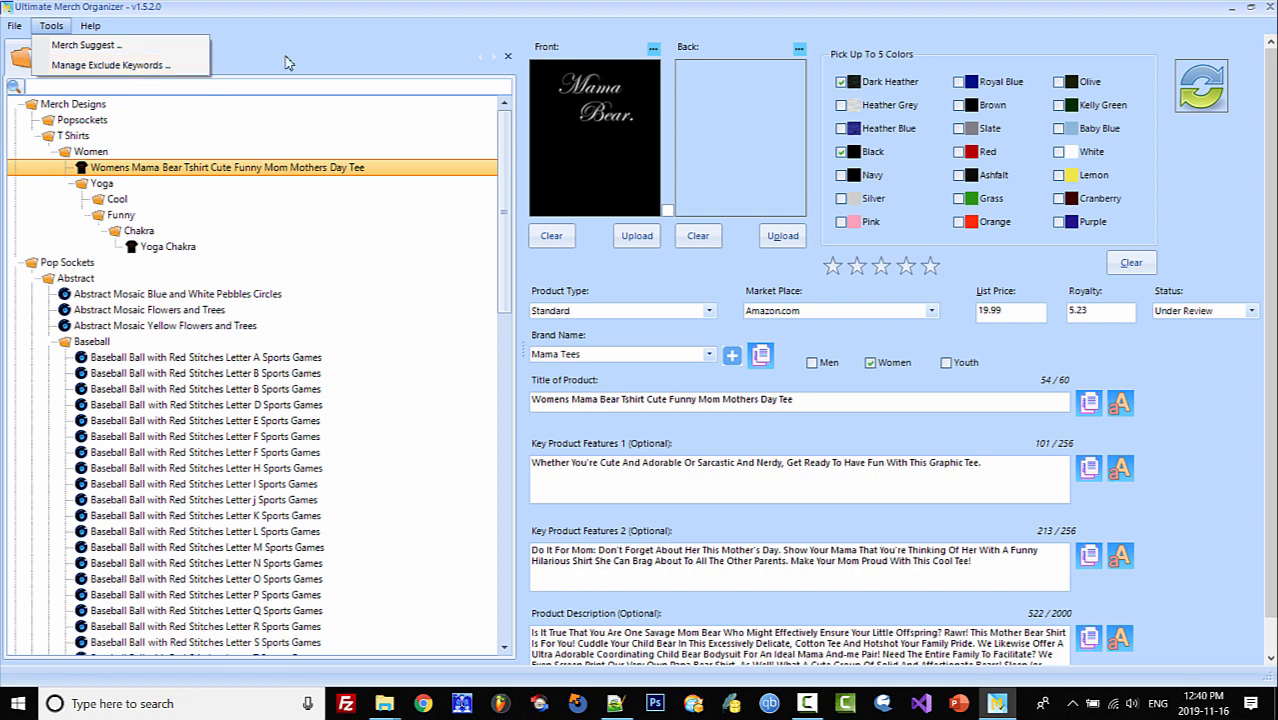
click(122, 65)
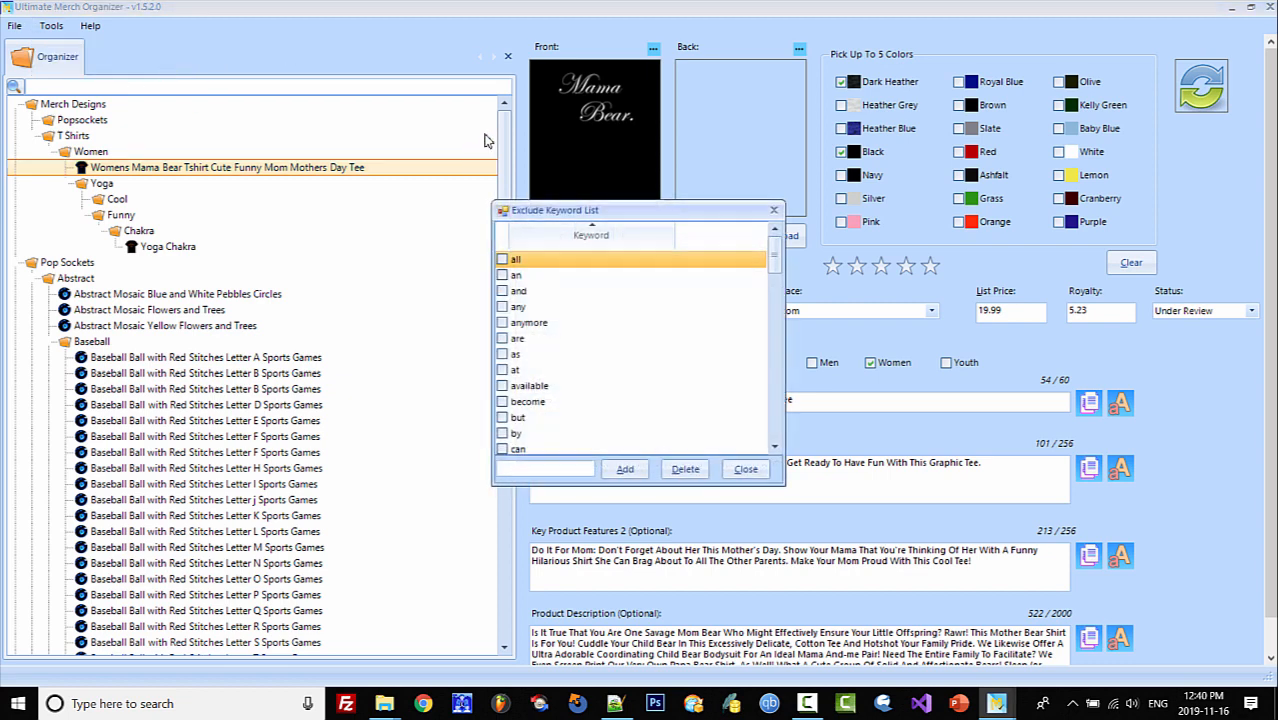
drag(608, 213, 440, 129)
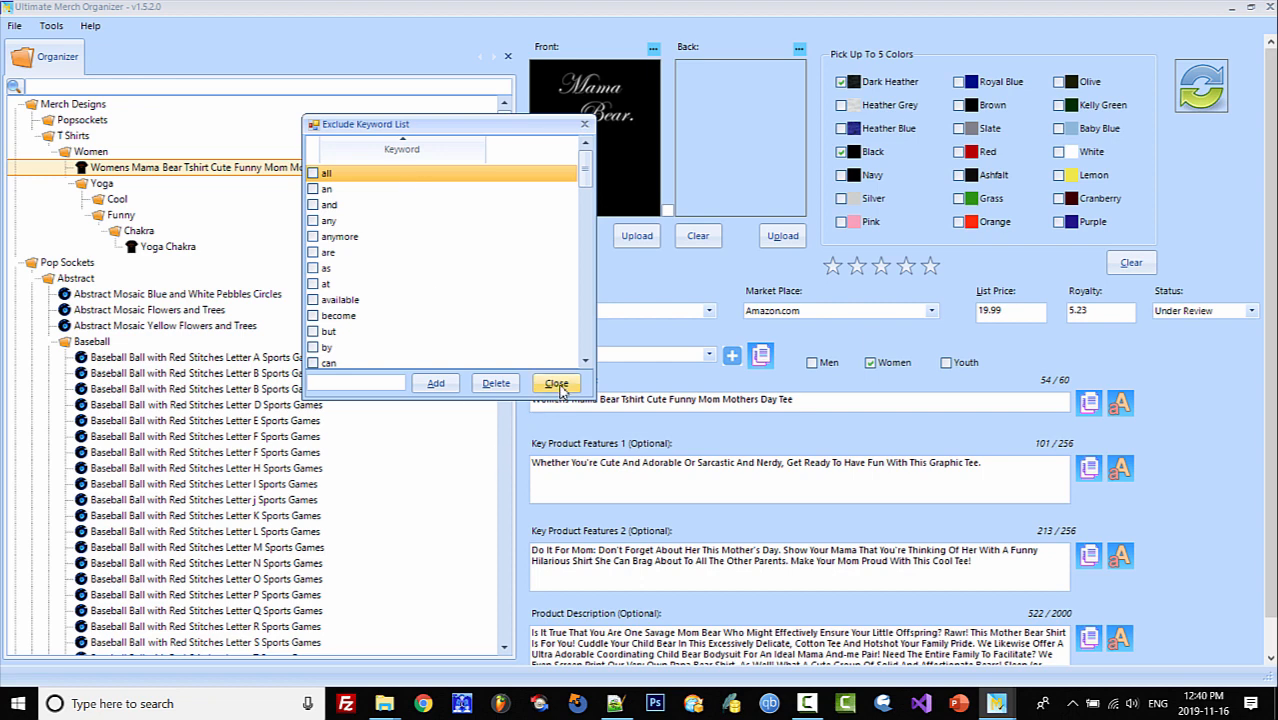
click(372, 384)
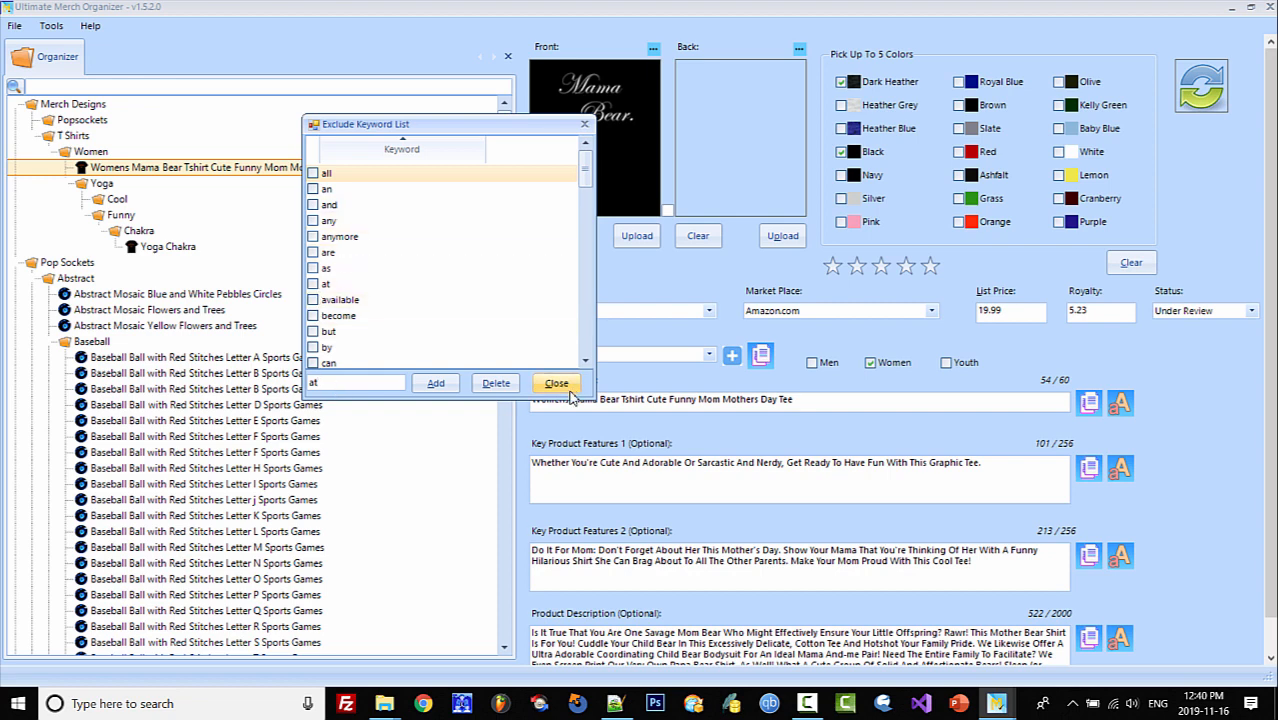
click(437, 384)
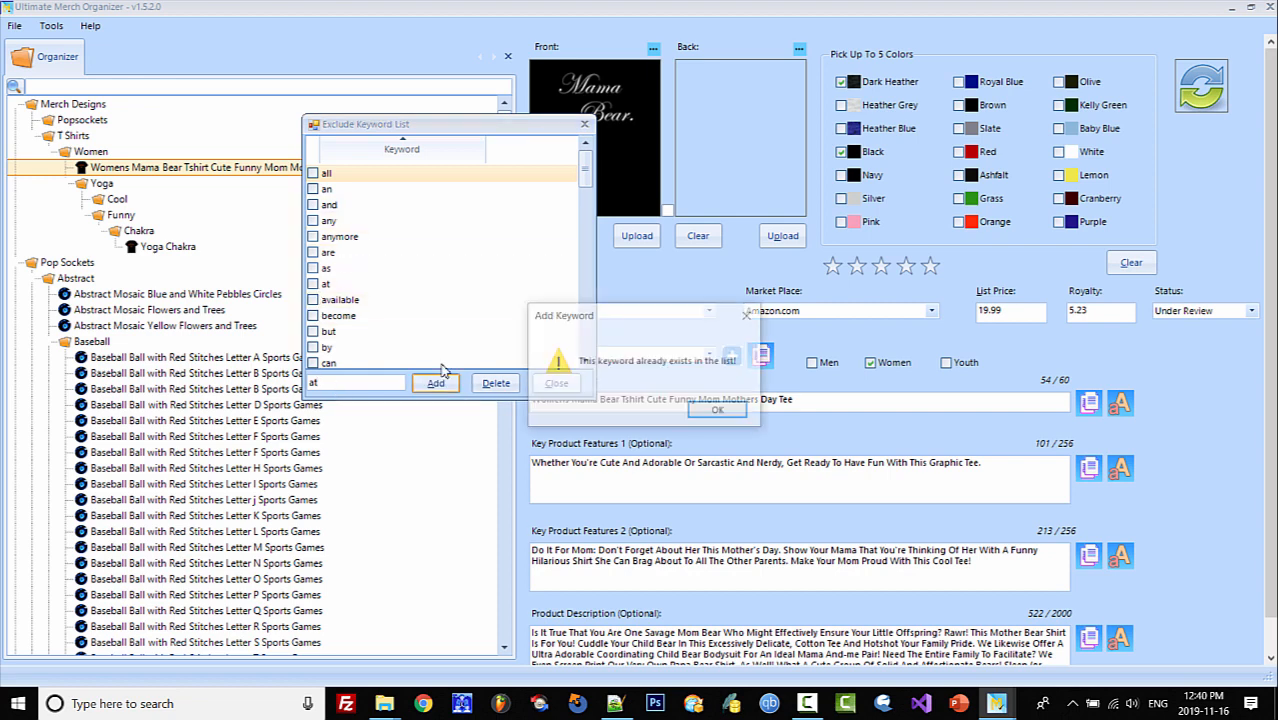
click(722, 412)
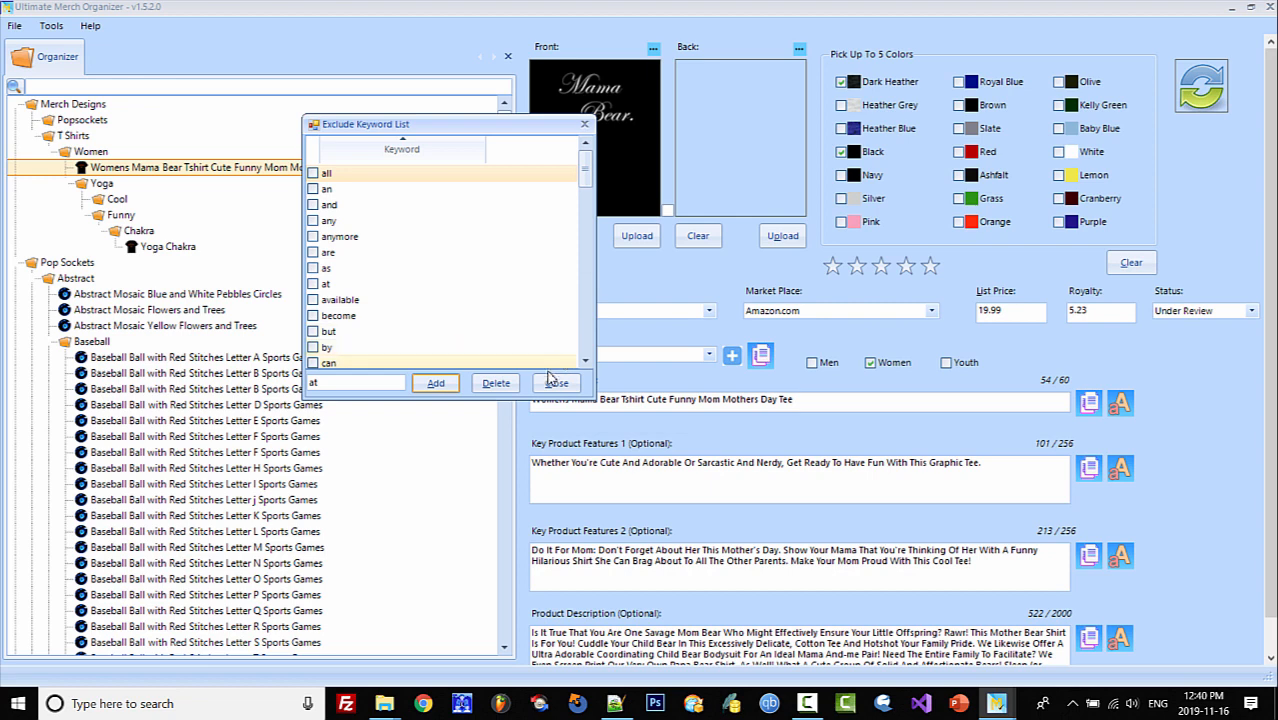
click(556, 384)
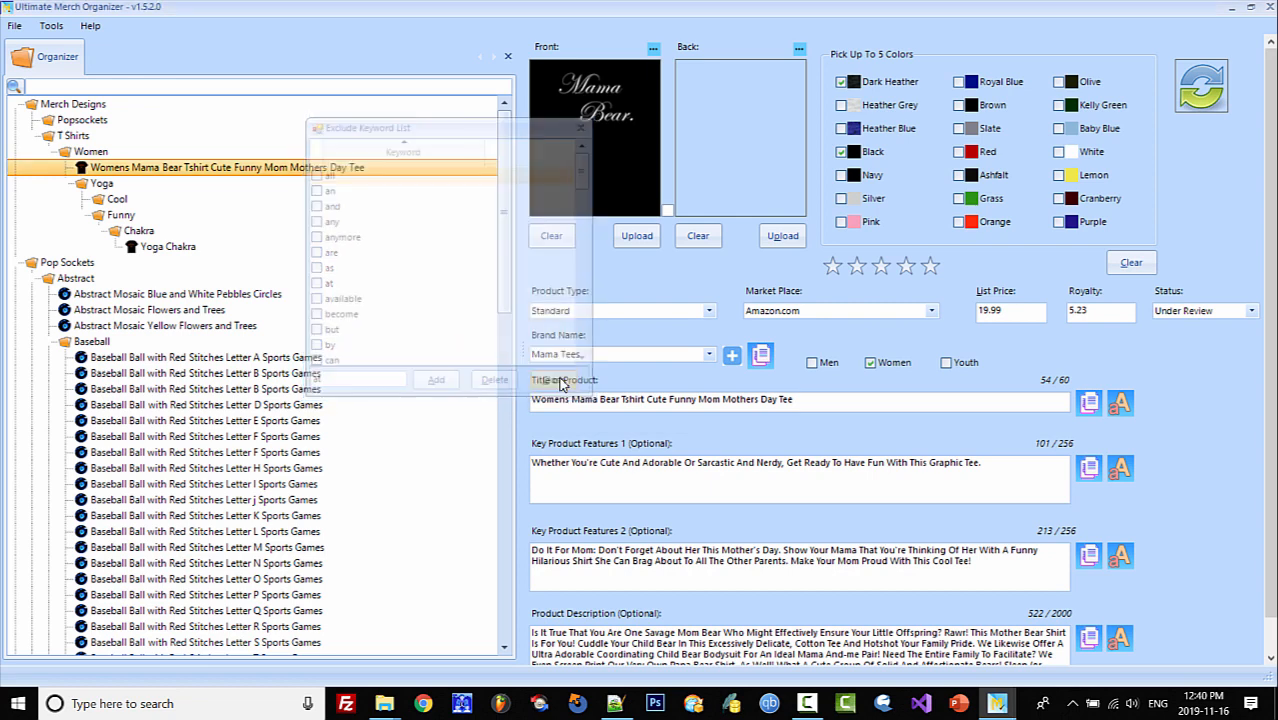
Open Merch Suggest and search the saved database for T-shirts matching "mama".
click(52, 27)
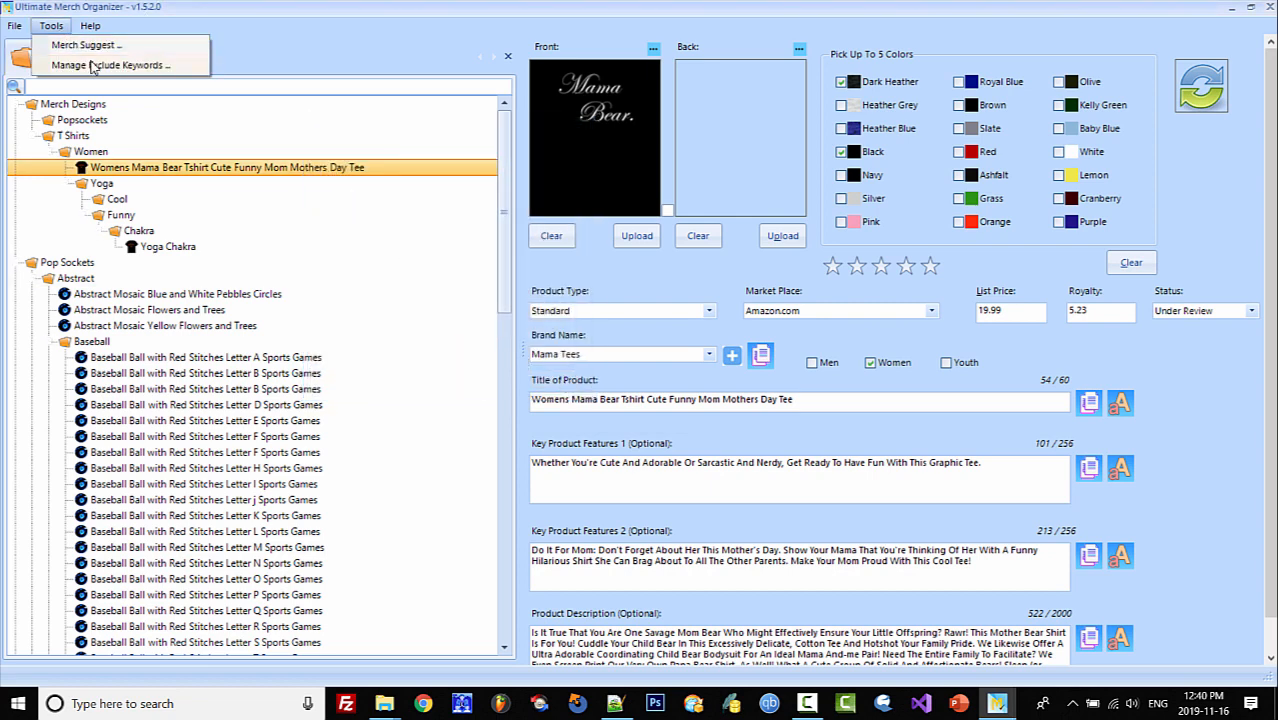
click(90, 45)
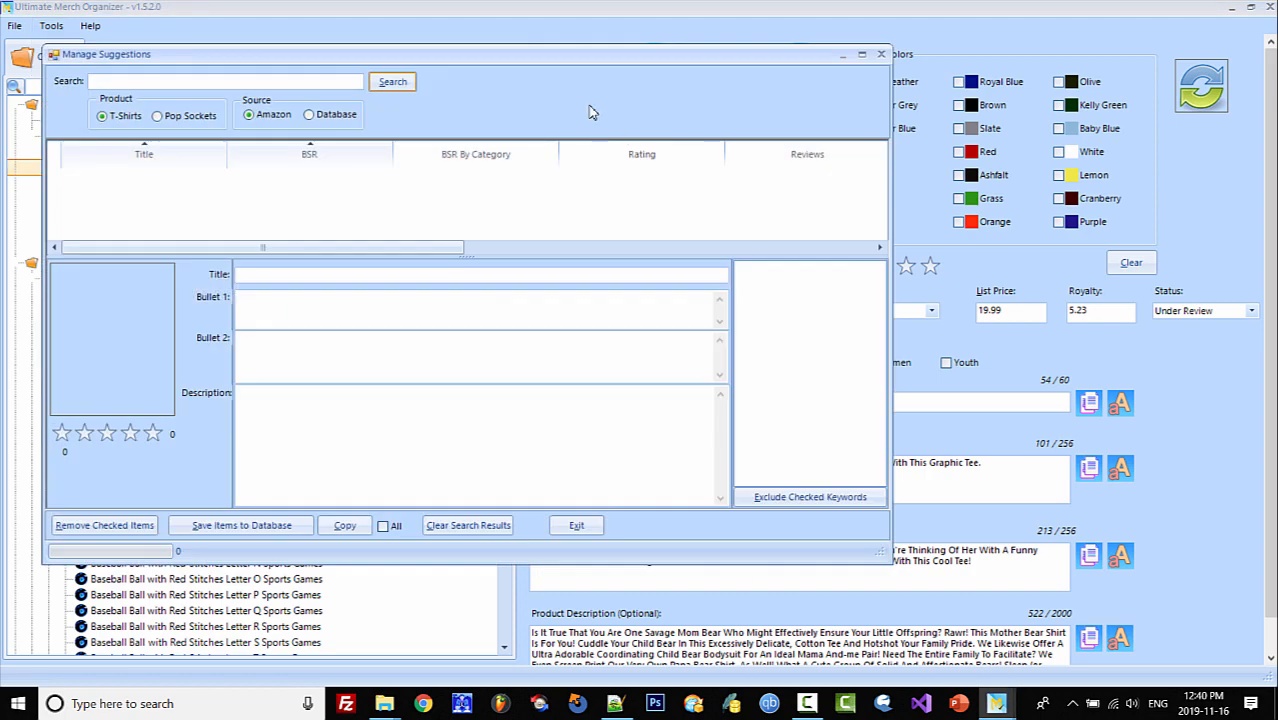
drag(585, 57, 747, 80)
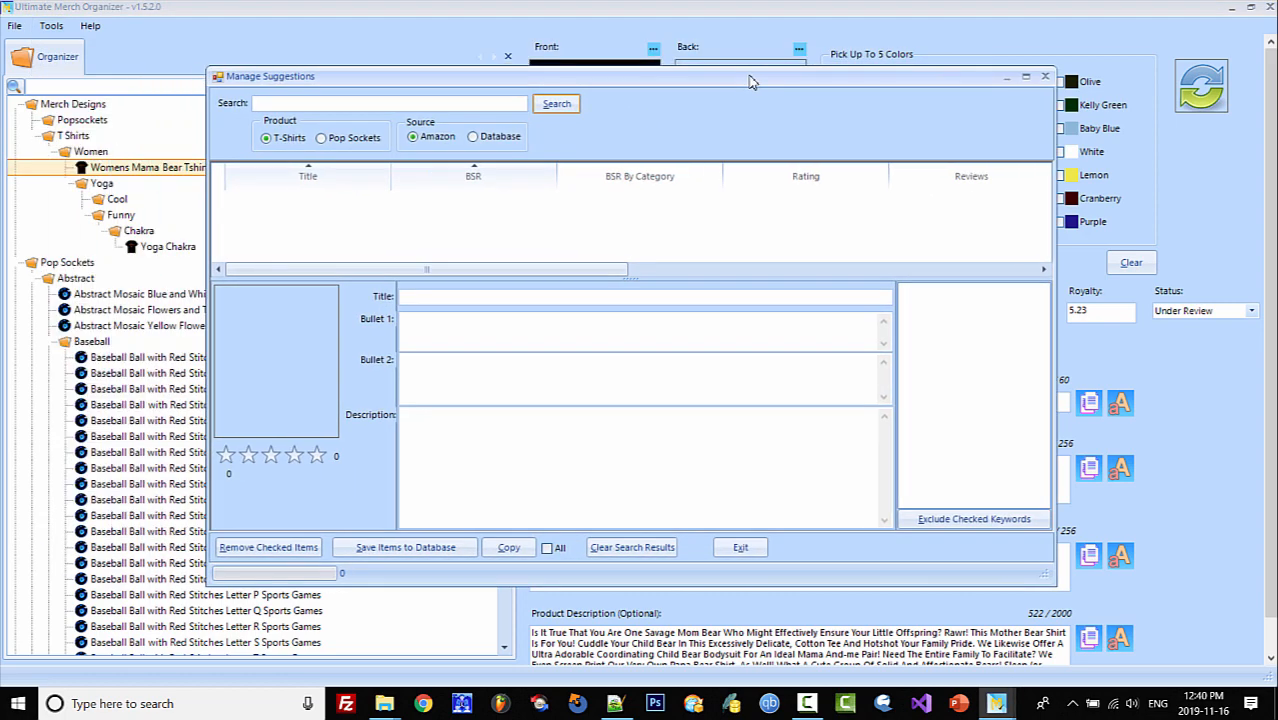
click(473, 138)
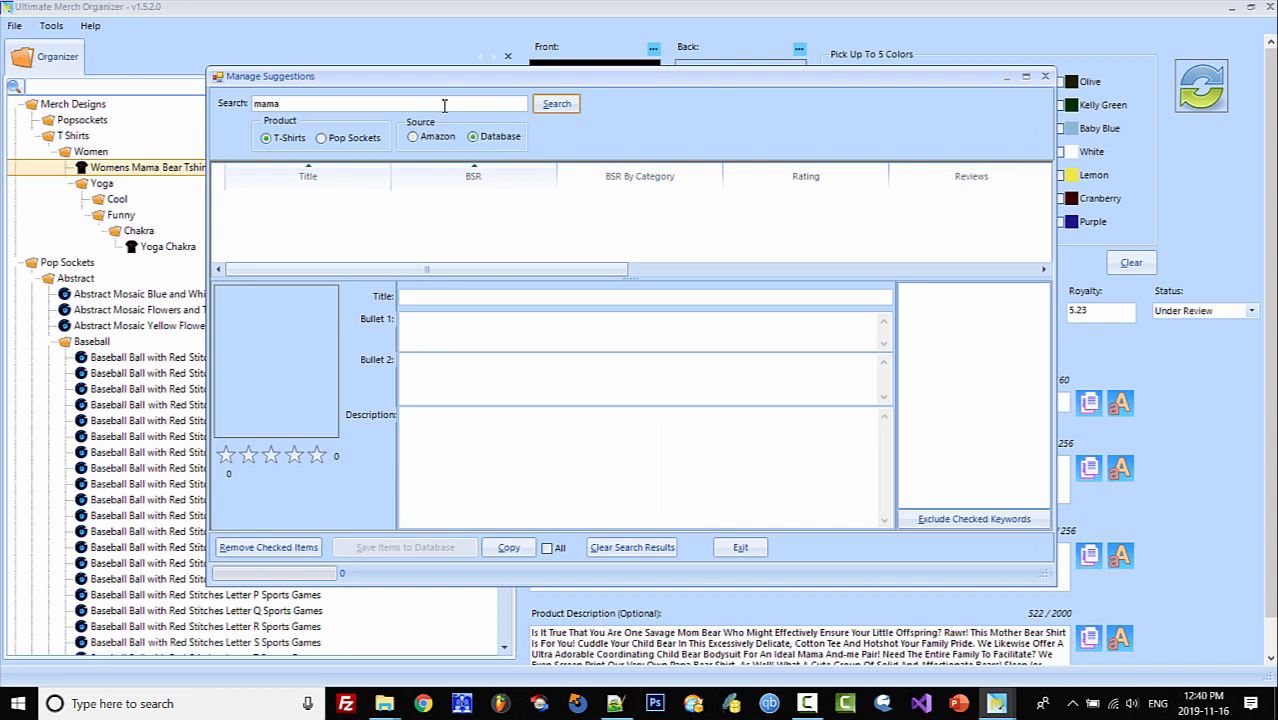
click(556, 104)
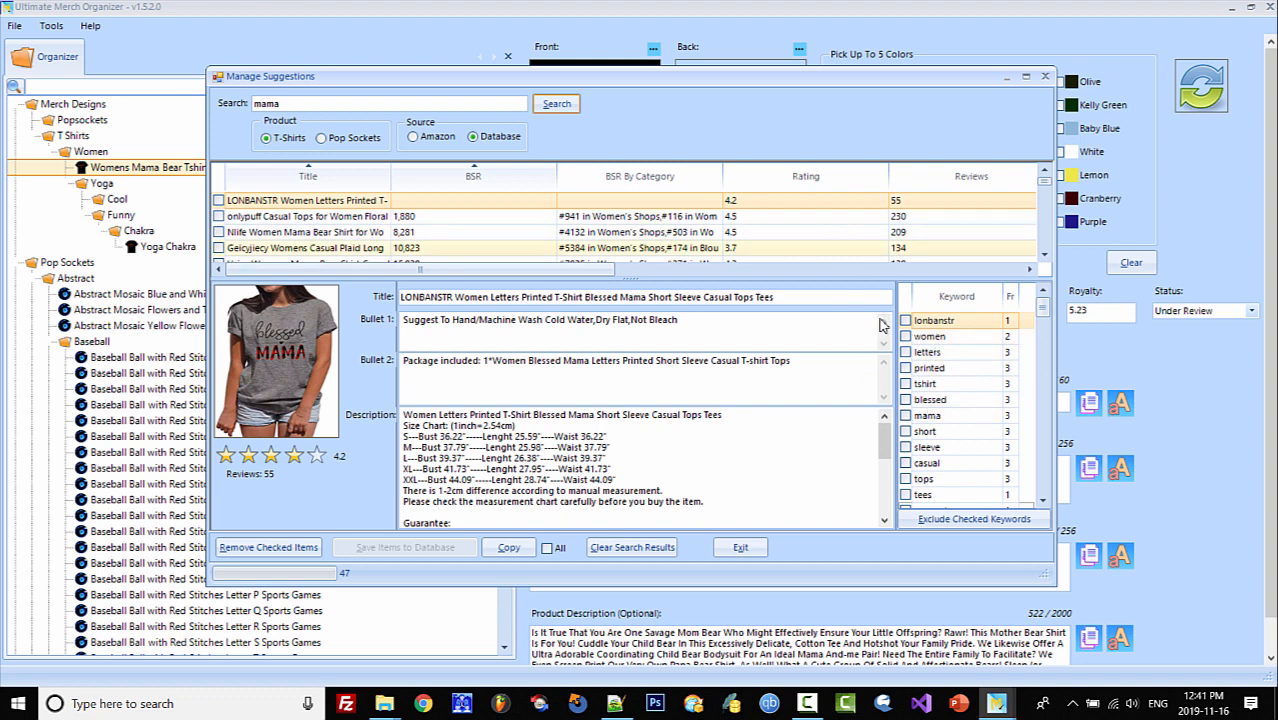
Inspect the onlypuff and Geicyjiecy results, widen the Title column, and enlarge the suggestions window and its results list.
click(338, 219)
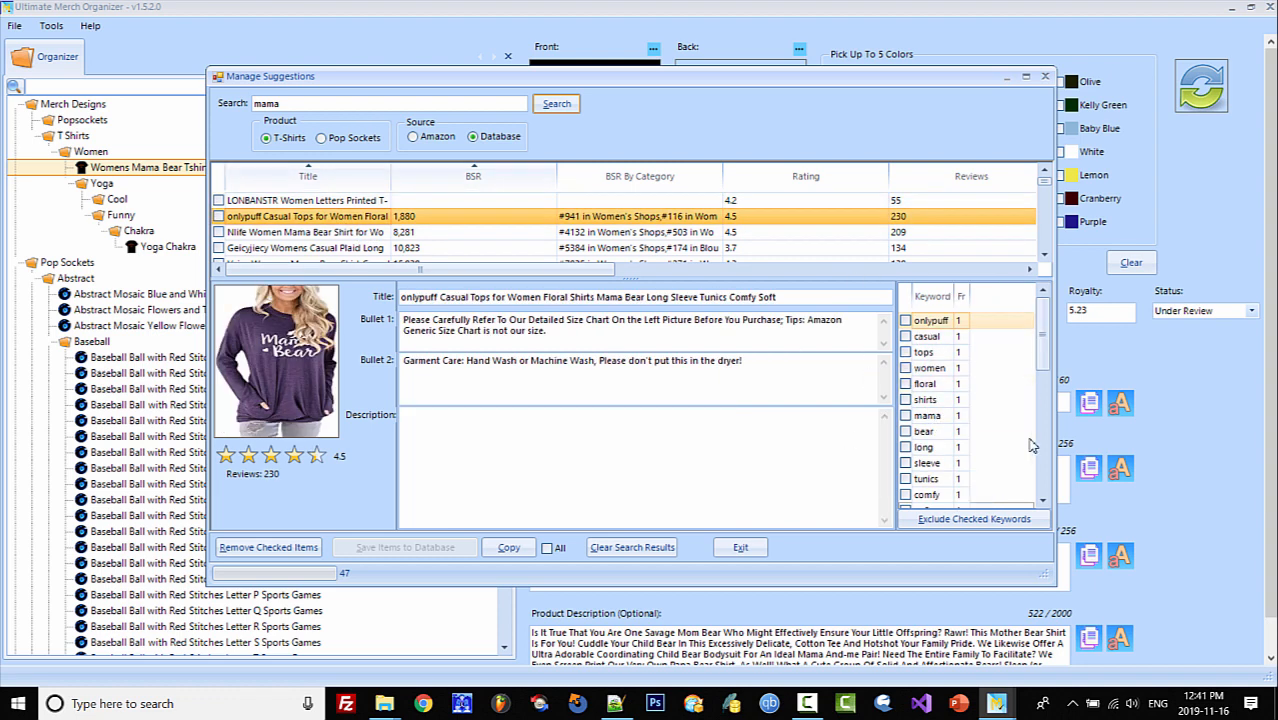
click(356, 248)
drag(390, 177, 531, 177)
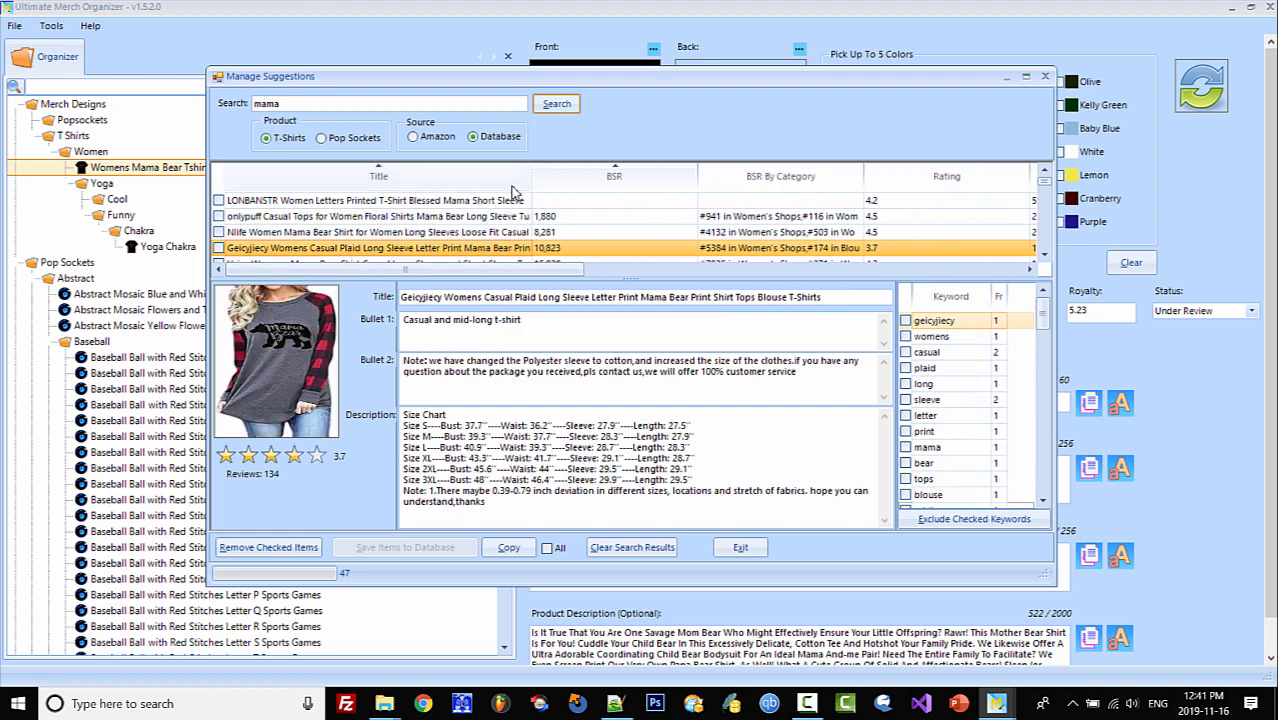
scroll(452, 235, down, 1)
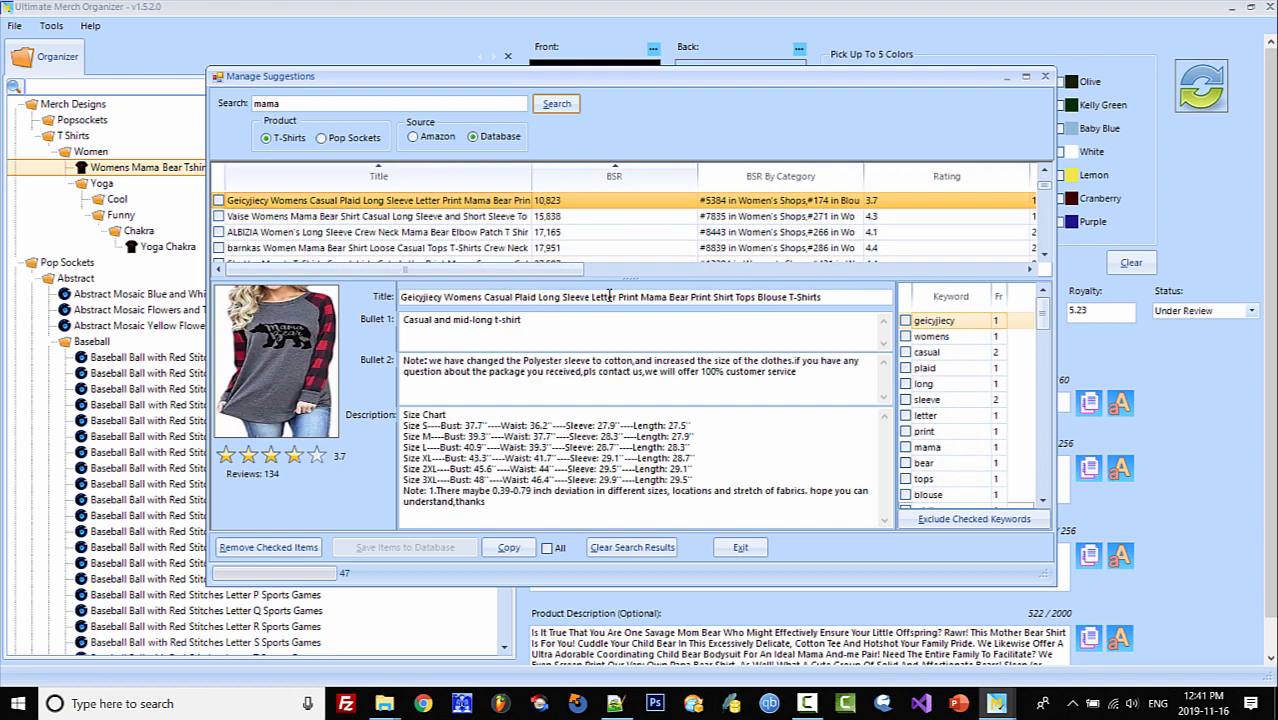
click(1025, 76)
drag(638, 267, 635, 368)
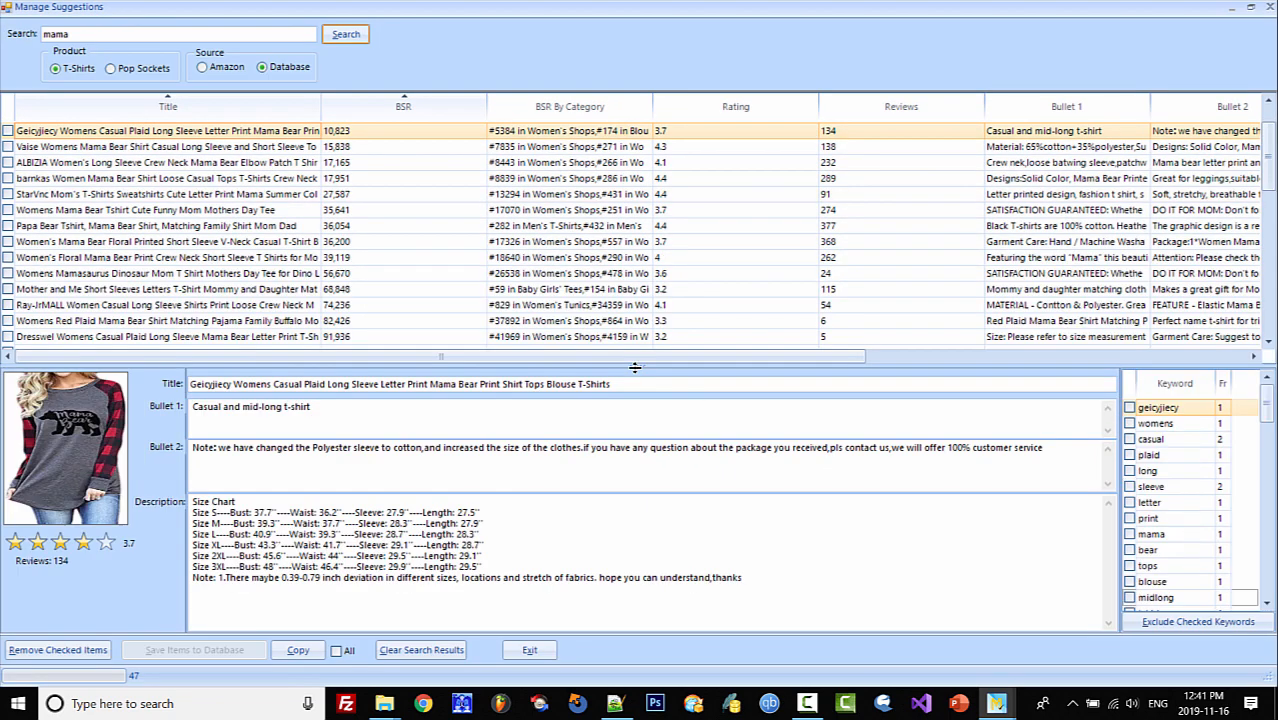
Exclude the keywords day, tee, lovers and youre from the Womens Mamasaurus Dinosaur Mom T Shirt listing's keyword list.
click(298, 275)
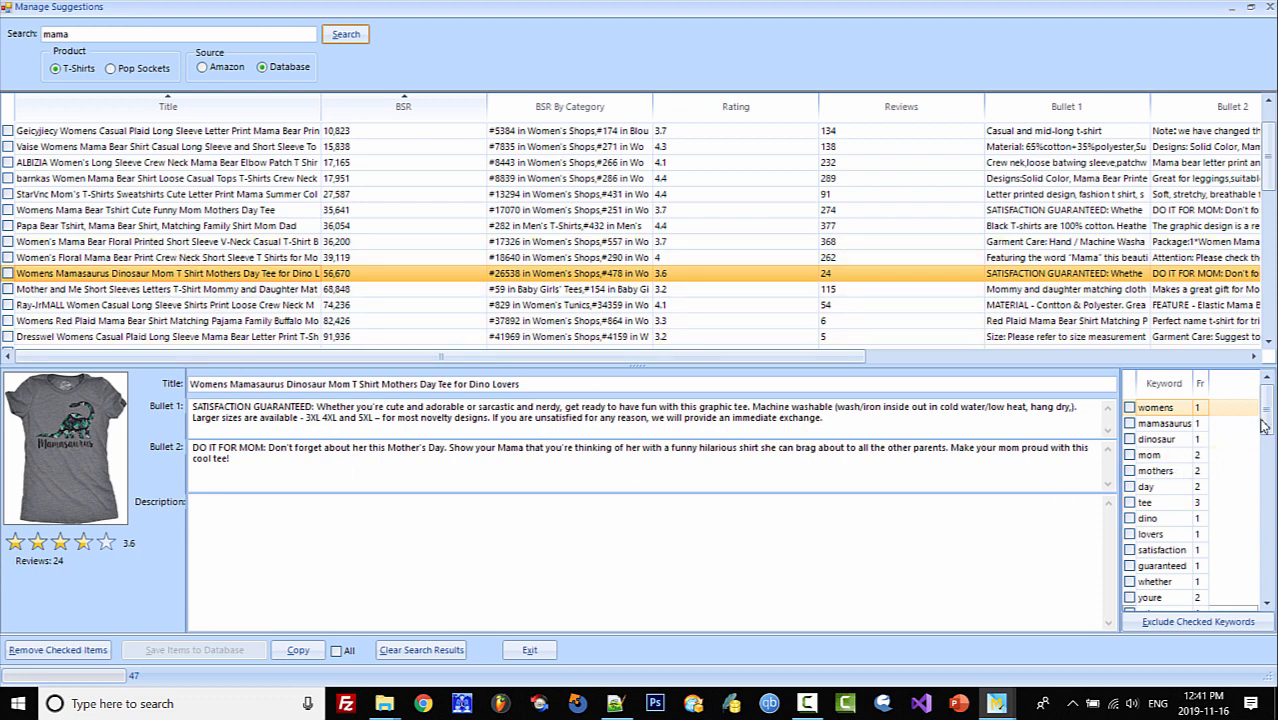
mouse_move(1270, 418)
mouse_down()
mouse_move(1265, 535)
mouse_move(1270, 408)
mouse_up()
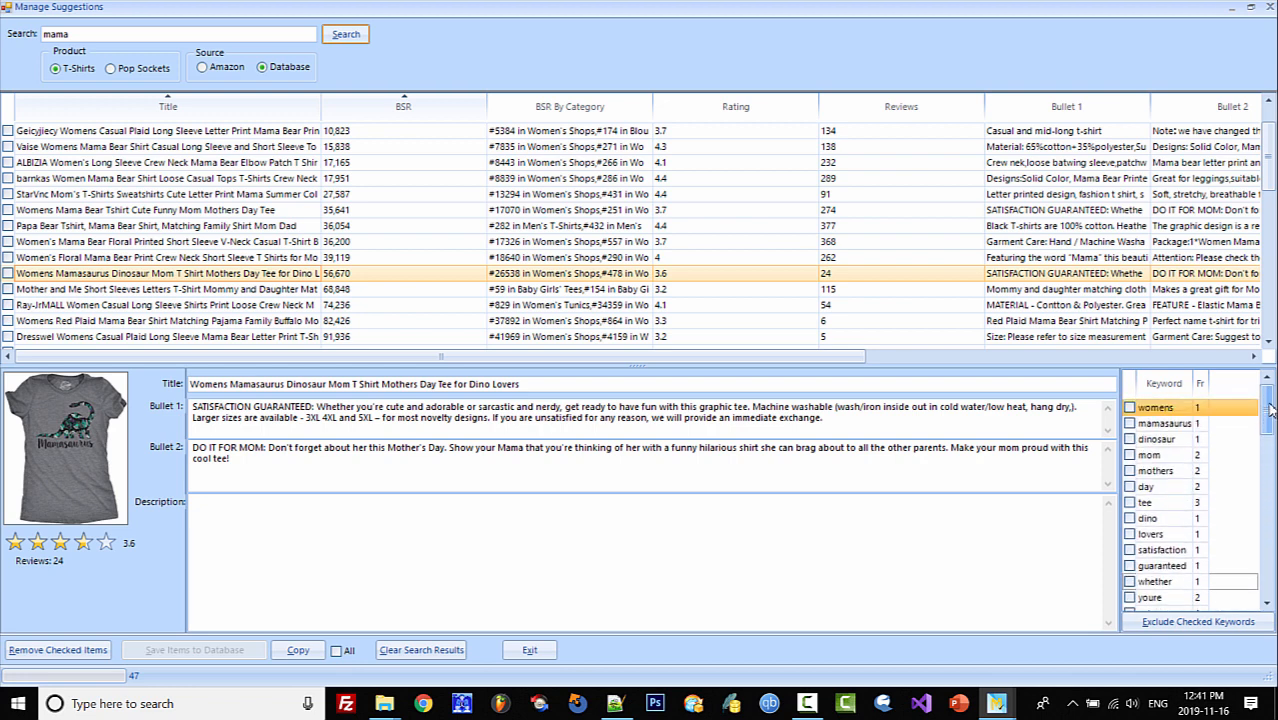
click(1129, 486)
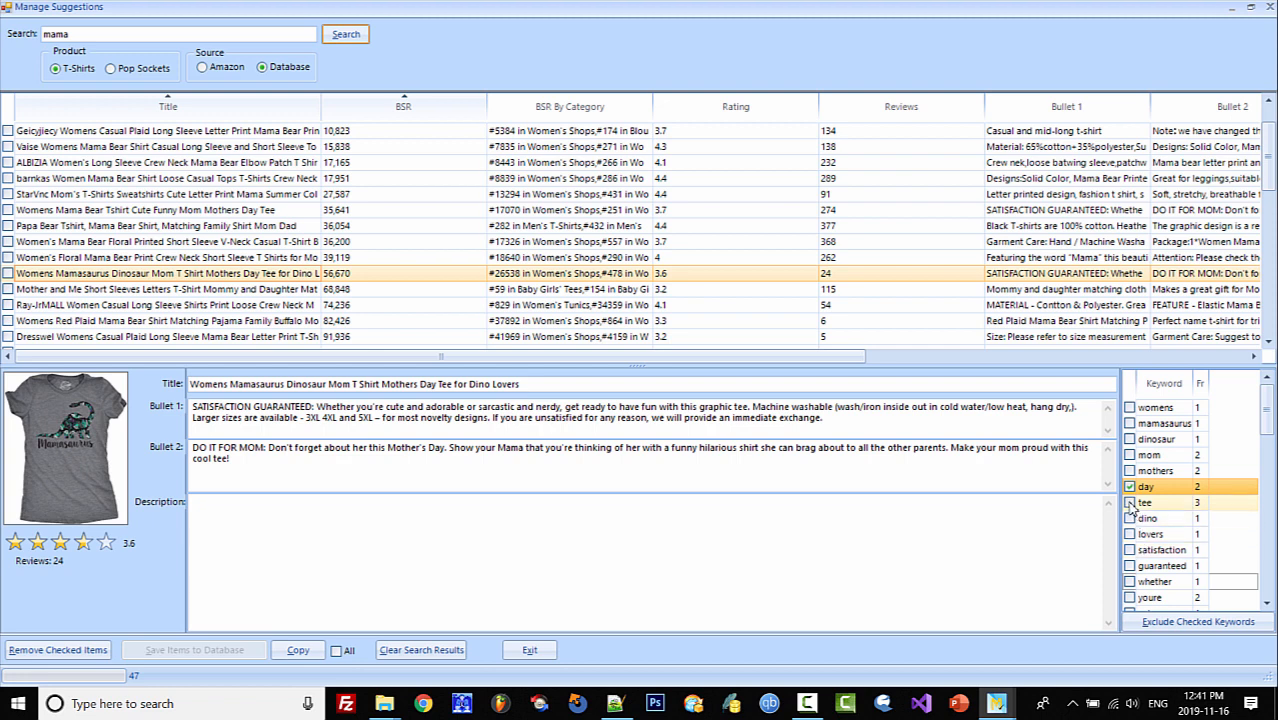
click(1129, 503)
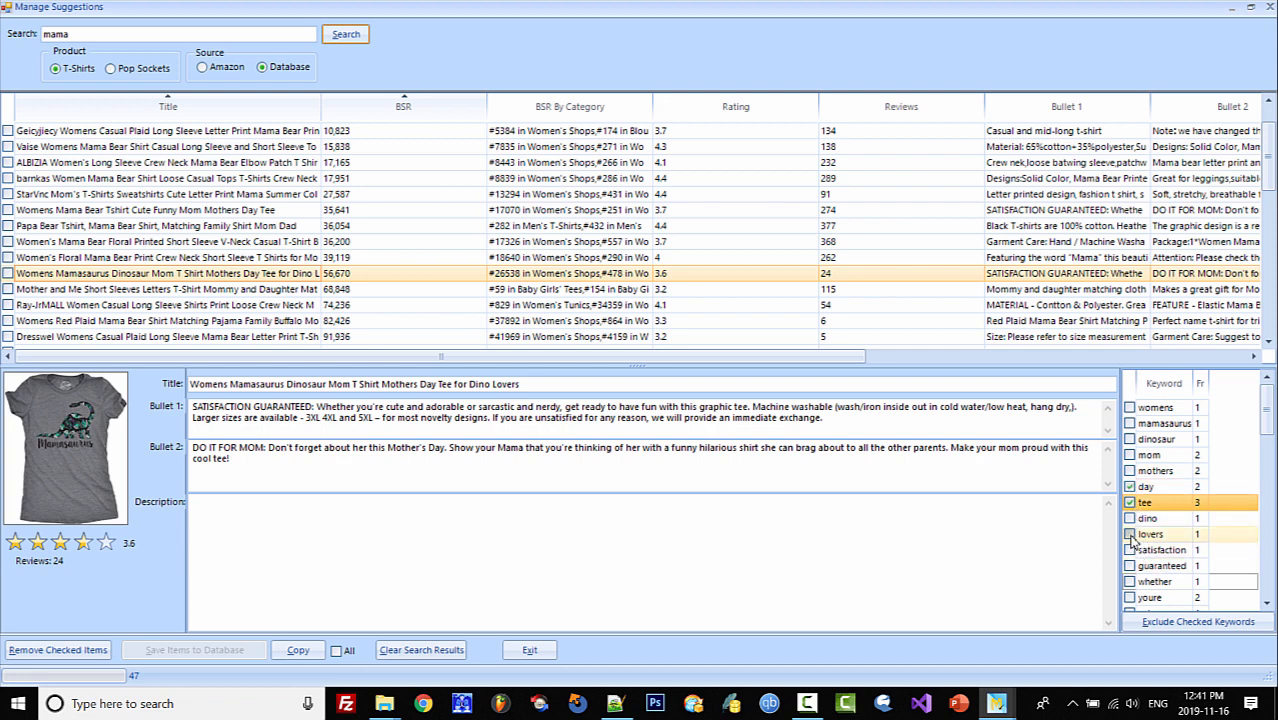
click(1130, 535)
click(1131, 598)
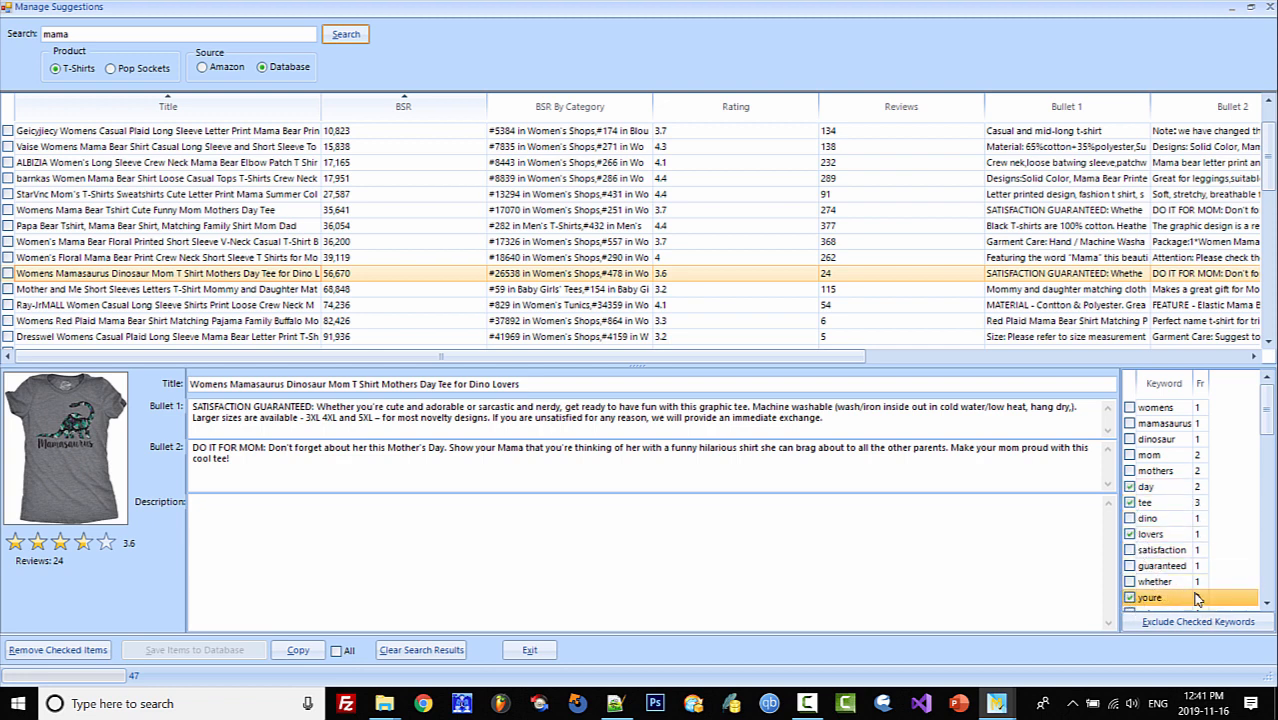
scroll(1274, 449, down, 2)
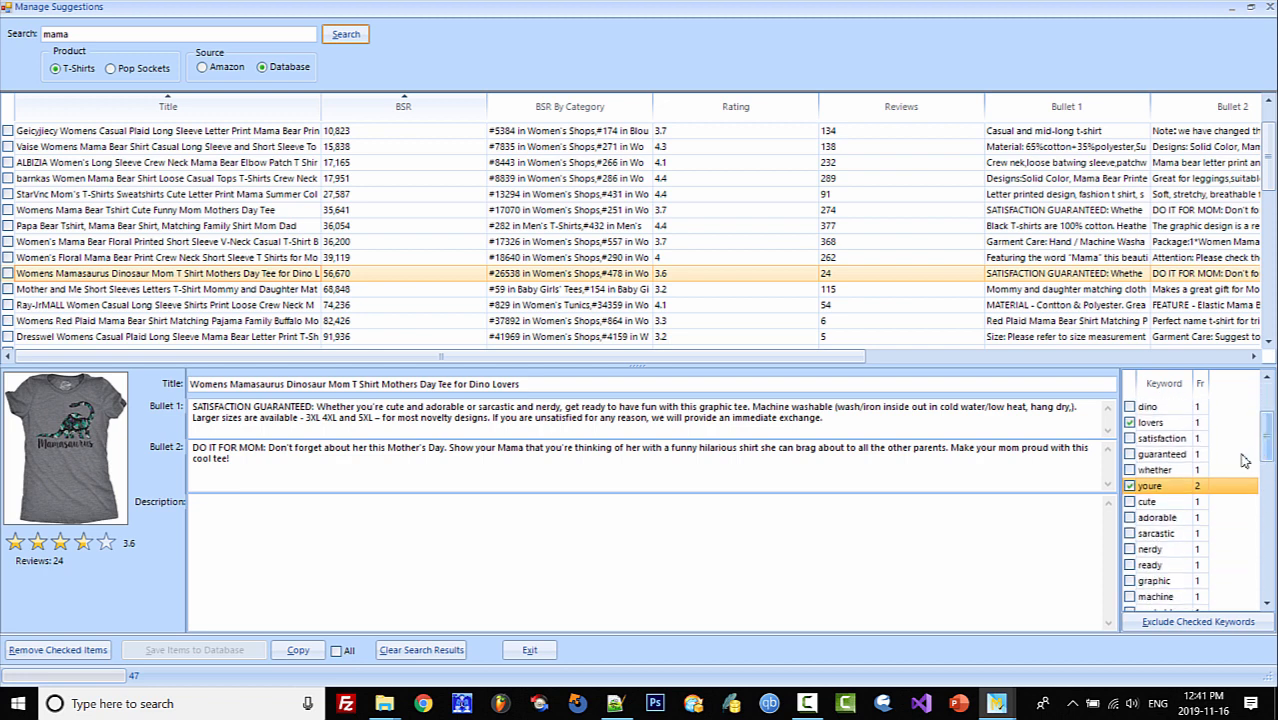
click(1208, 624)
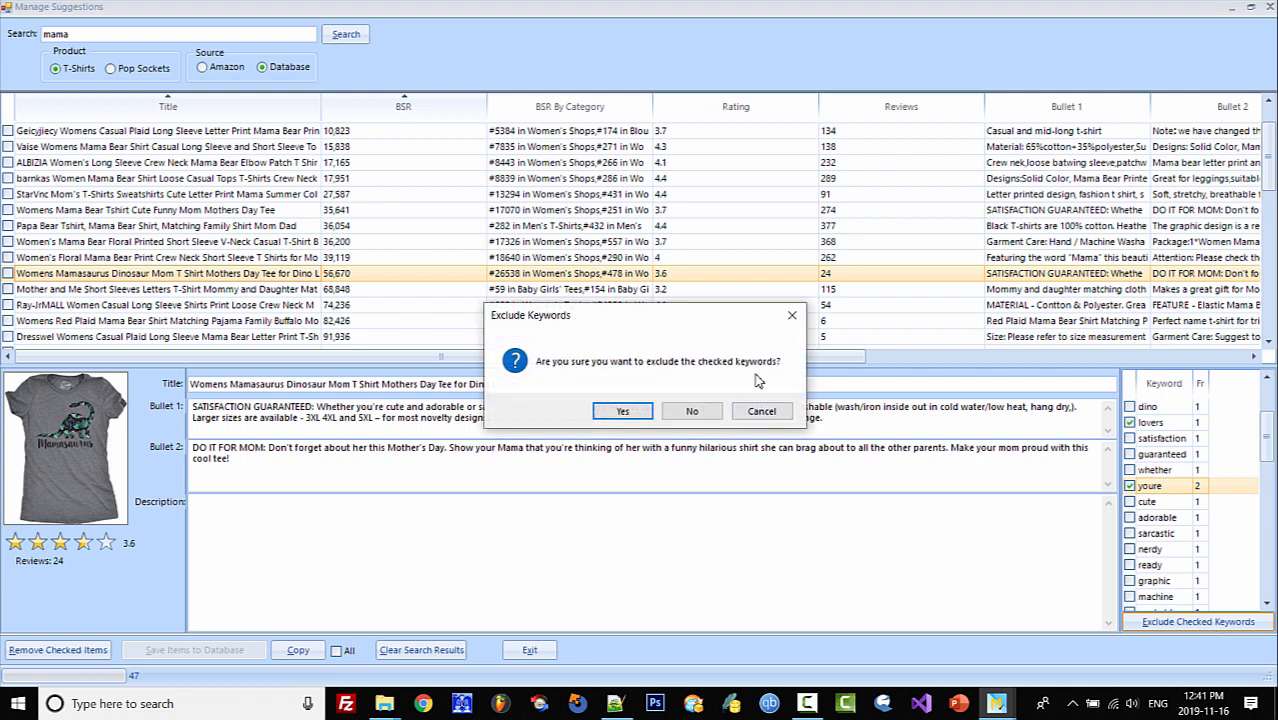
click(623, 412)
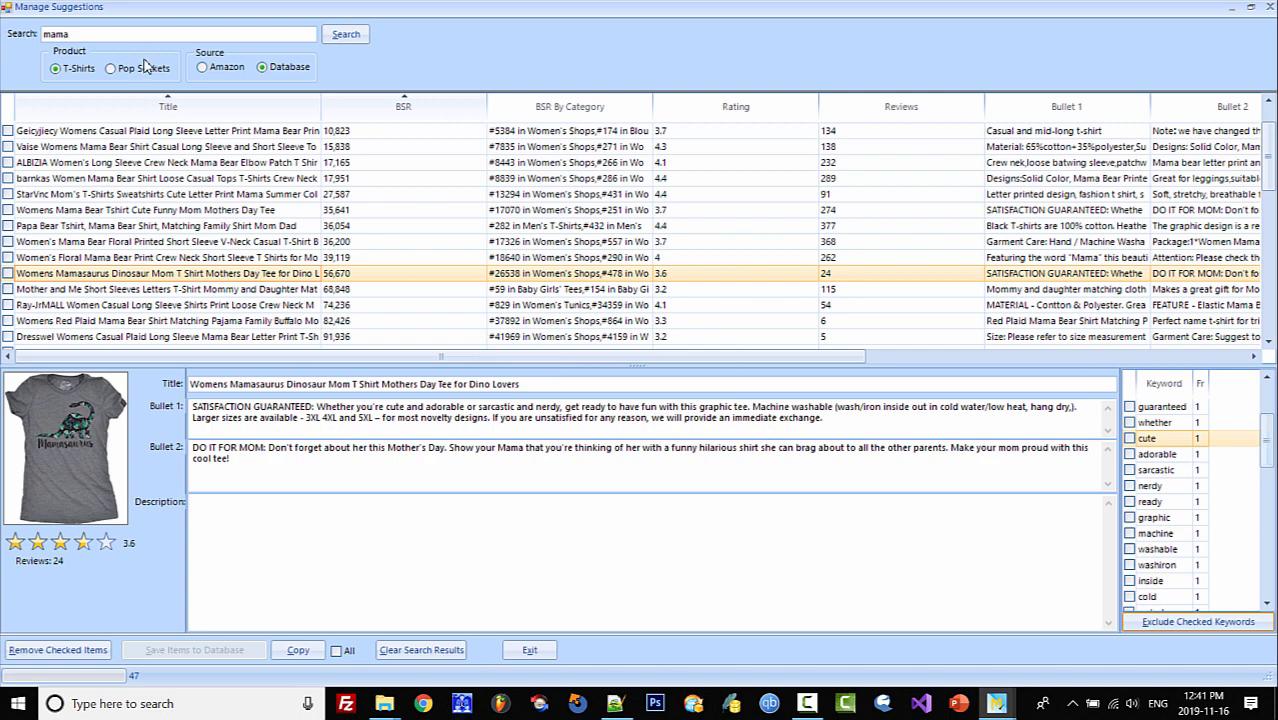
Shrink the suggestions window, review the exclude keyword list through to its last entries, and close the list.
click(1251, 8)
drag(370, 95, 439, 122)
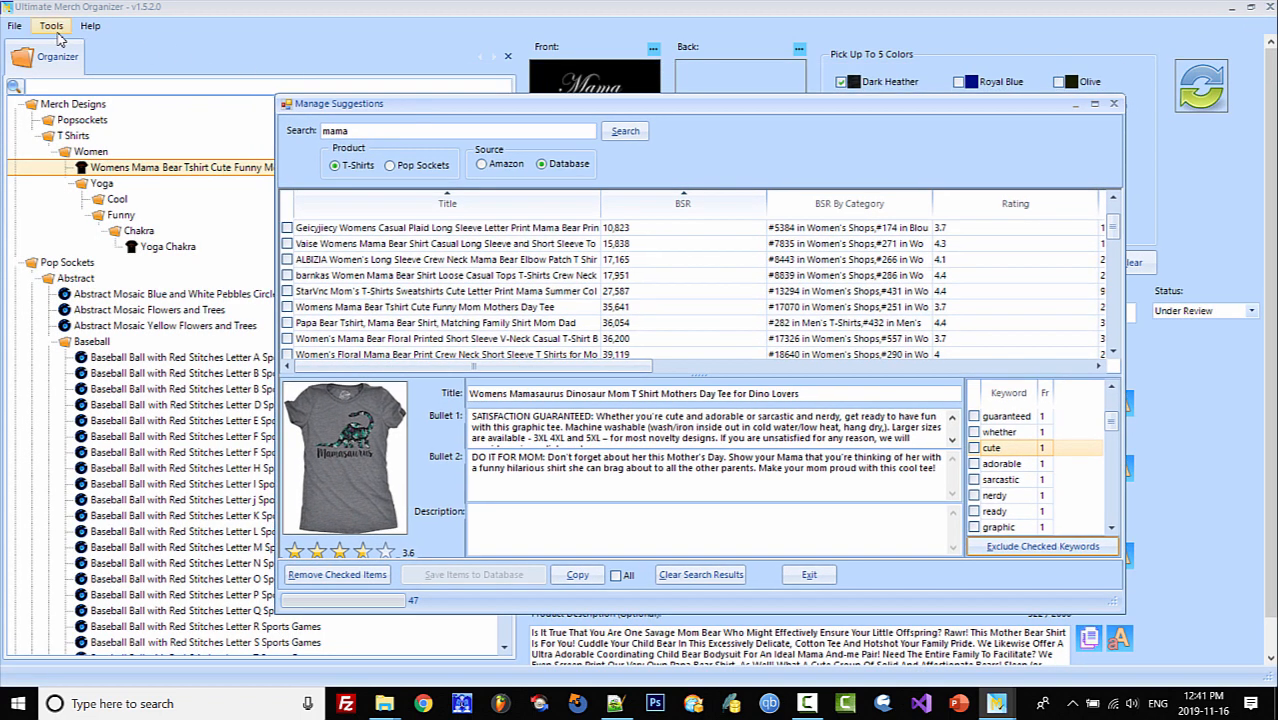
click(51, 26)
click(84, 65)
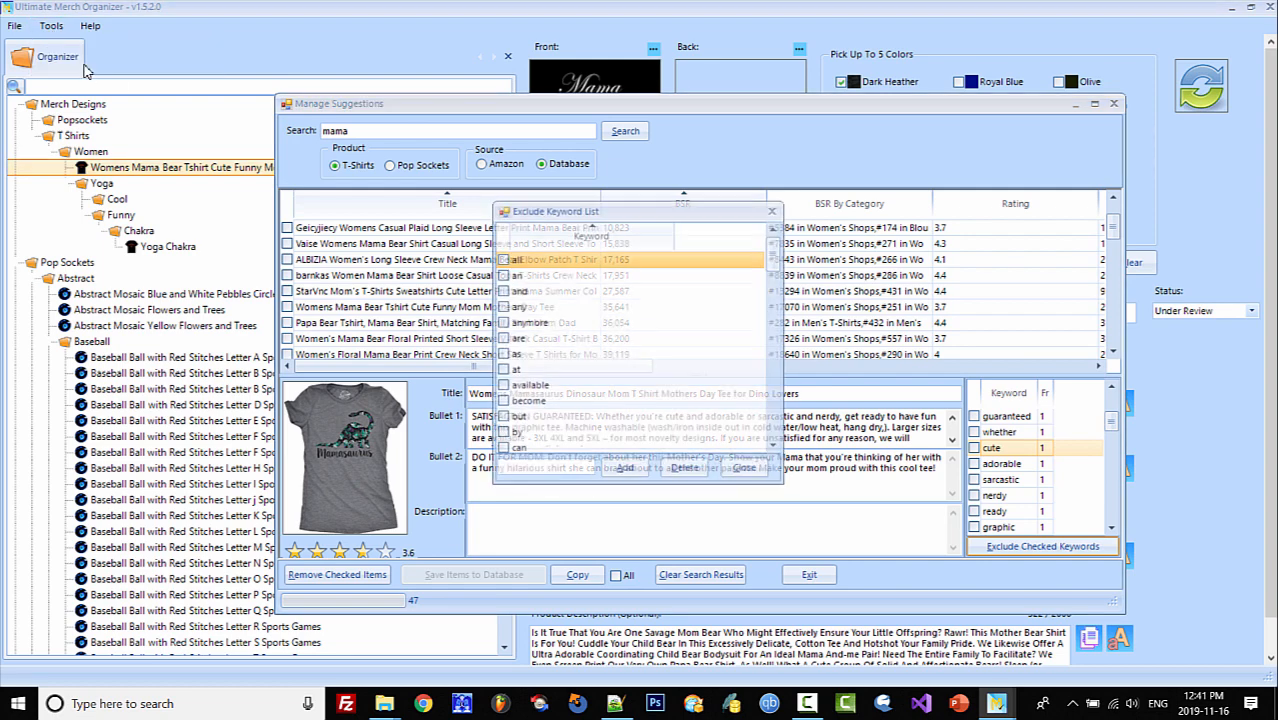
drag(779, 260, 778, 442)
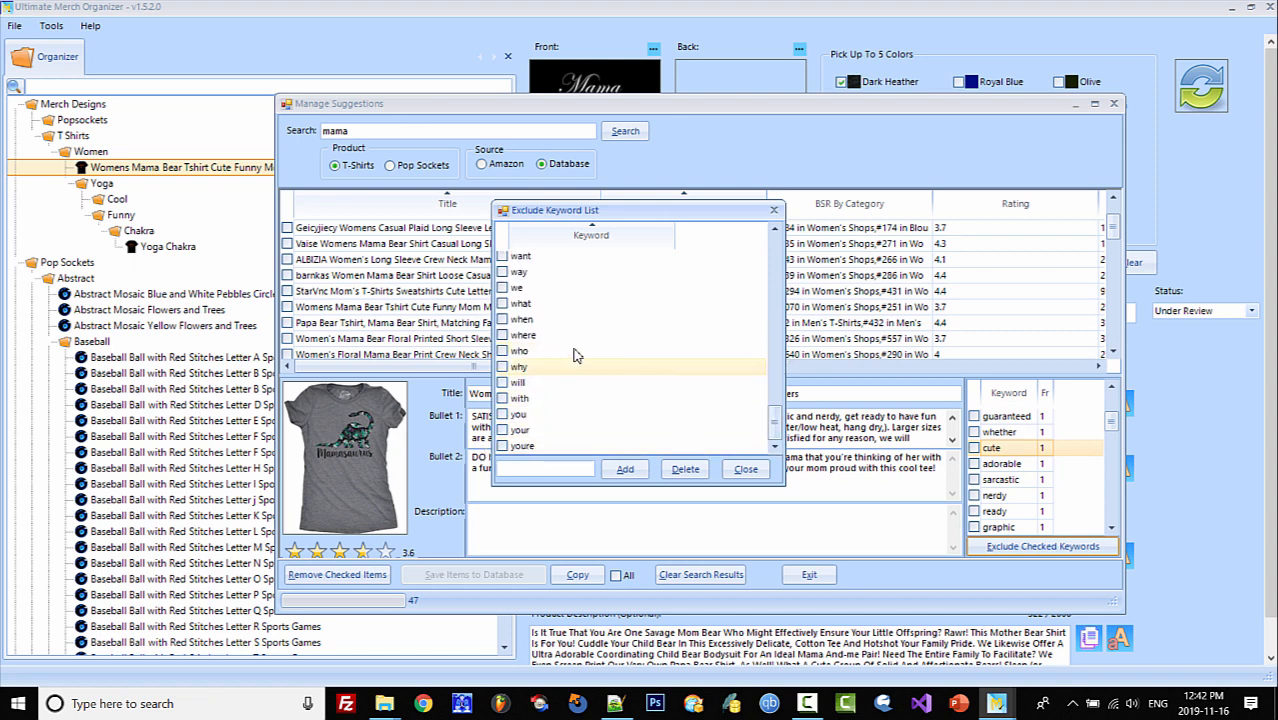
click(746, 470)
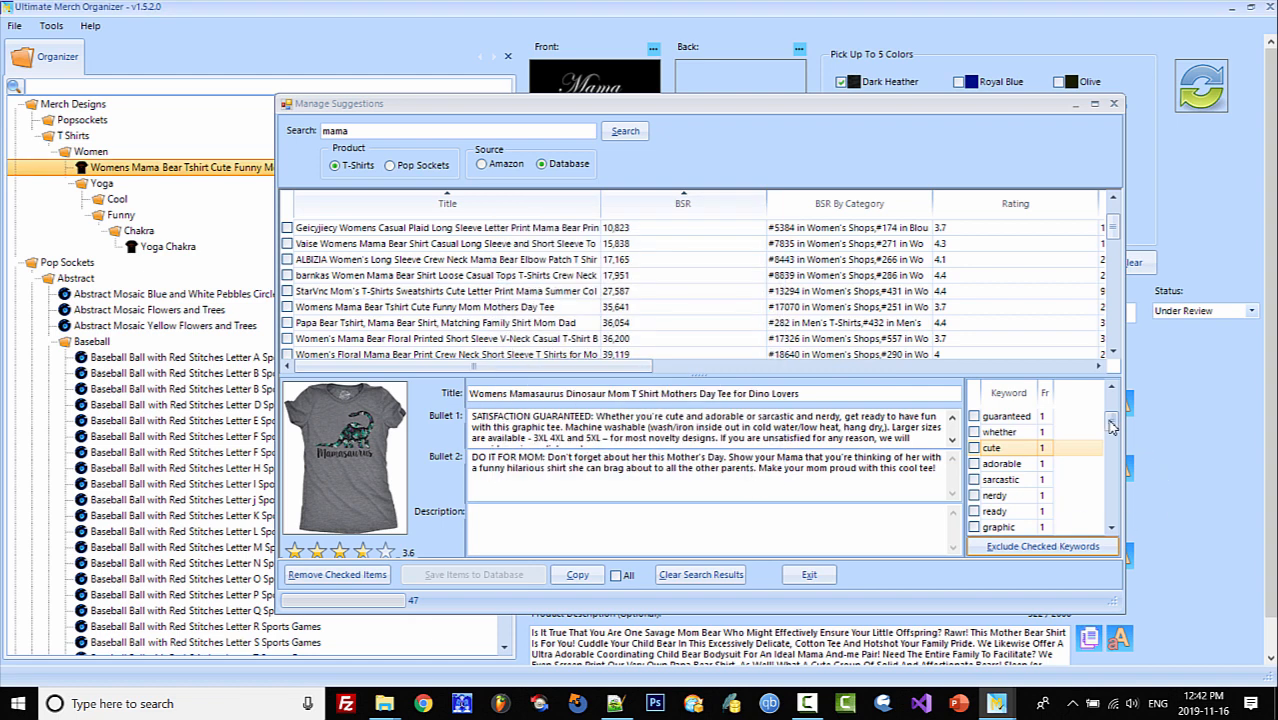
Review the keyword lists of the Mamasaurus, Womens Long Sleeve, Mama Bear Text Funny Gift and Red Plaid Mama Bear listings.
drag(1112, 427, 1117, 532)
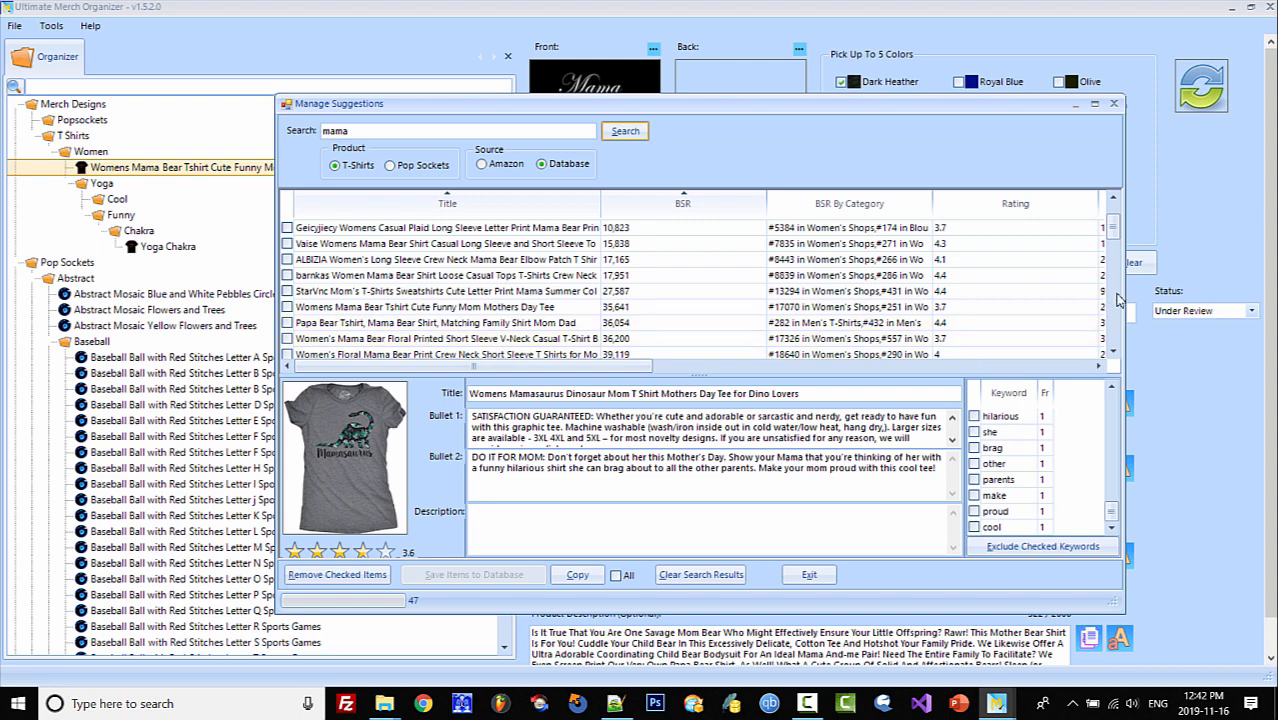
drag(1113, 228, 1117, 280)
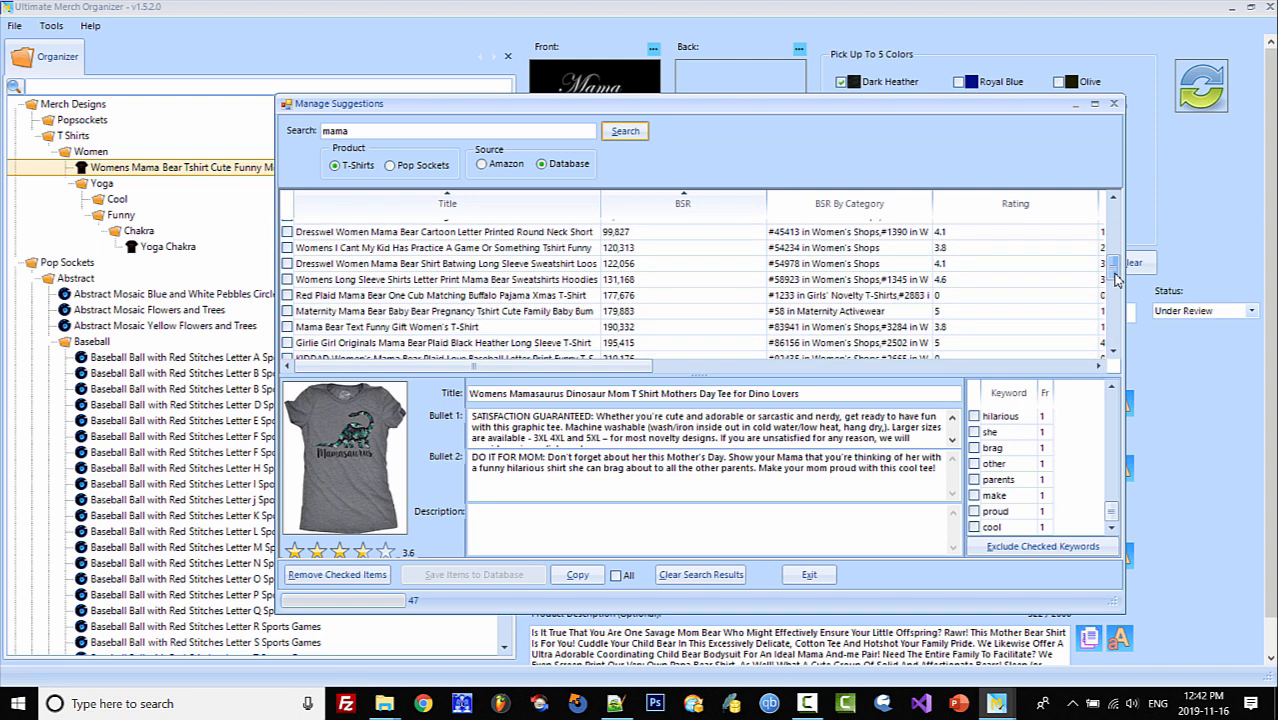
click(453, 281)
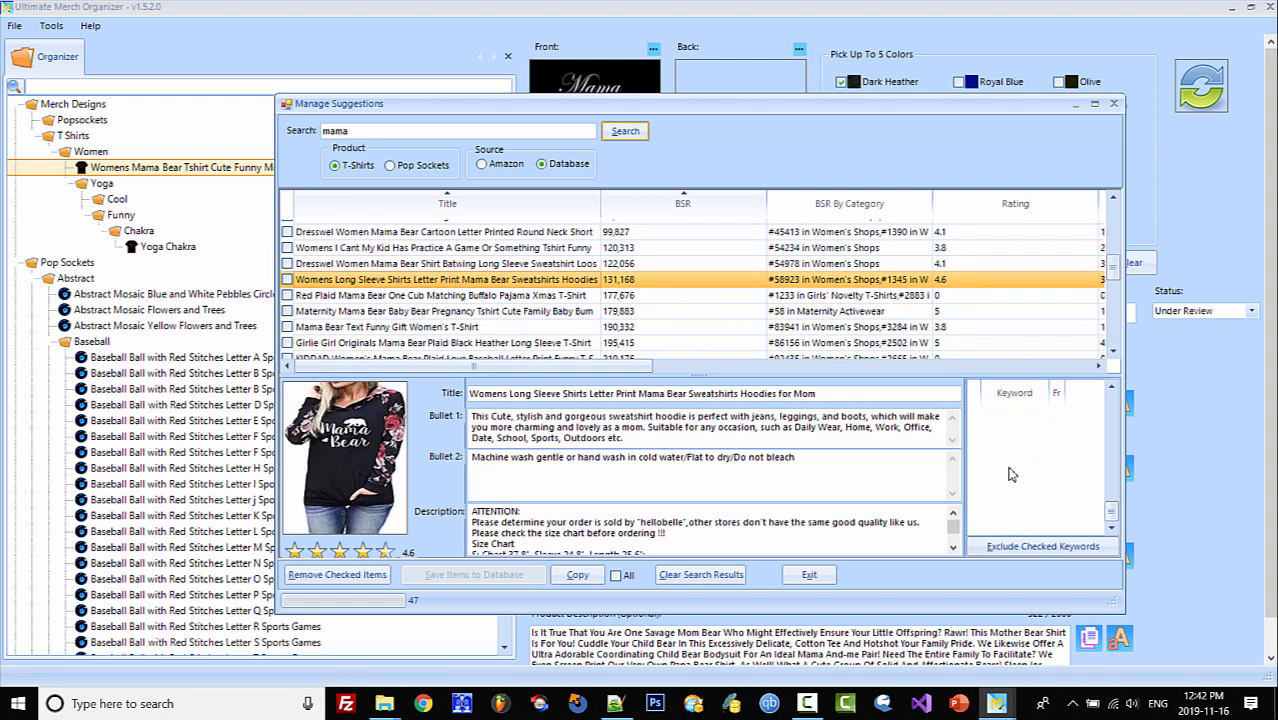
click(447, 296)
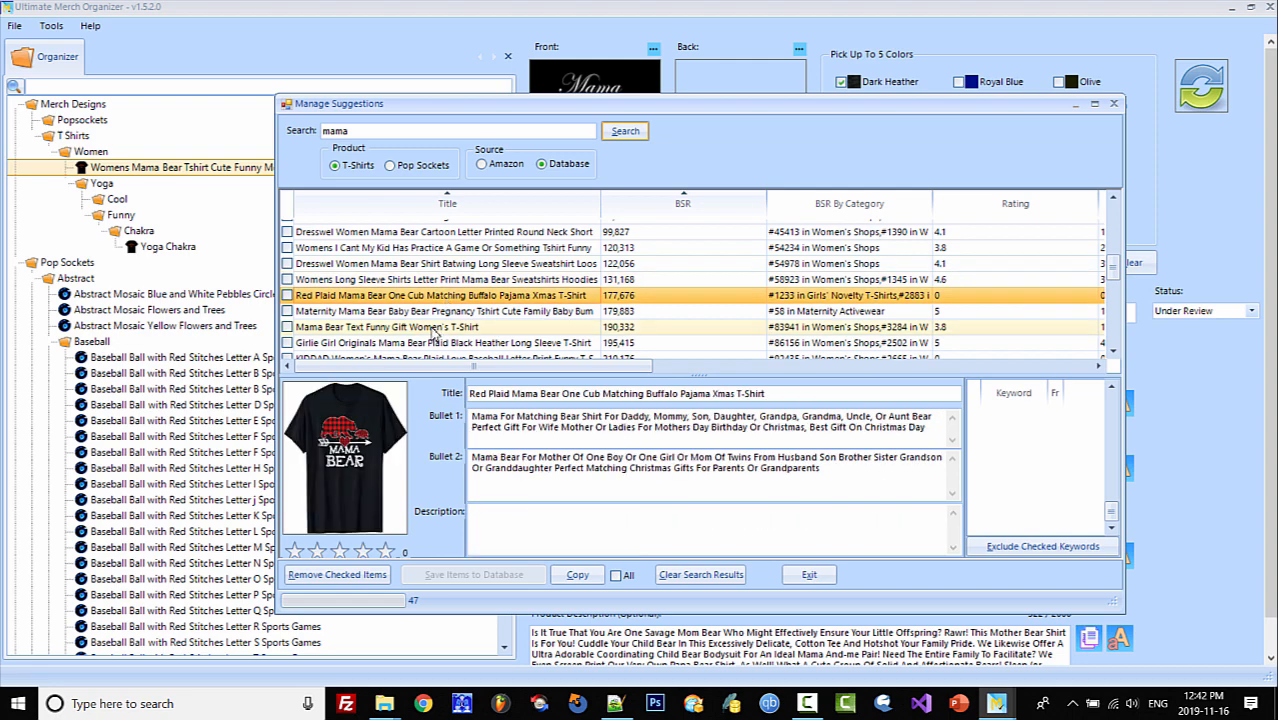
click(447, 327)
drag(1112, 512, 1112, 402)
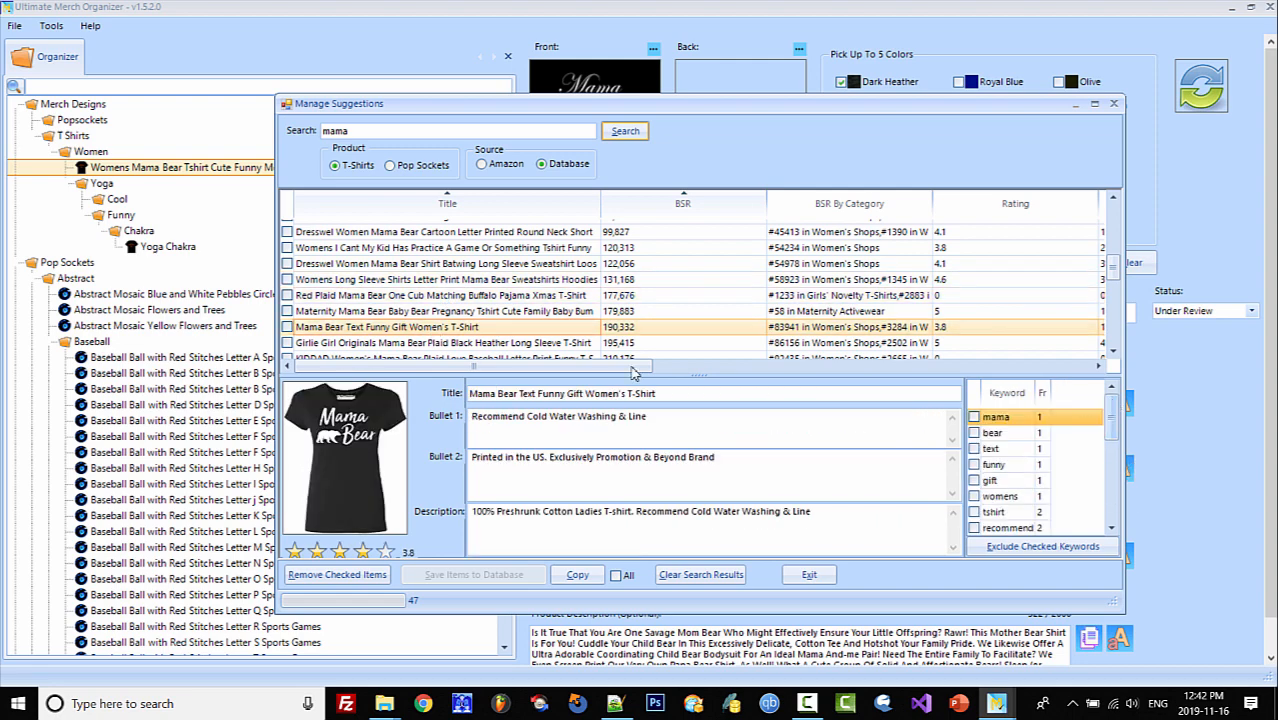
click(502, 357)
click(439, 287)
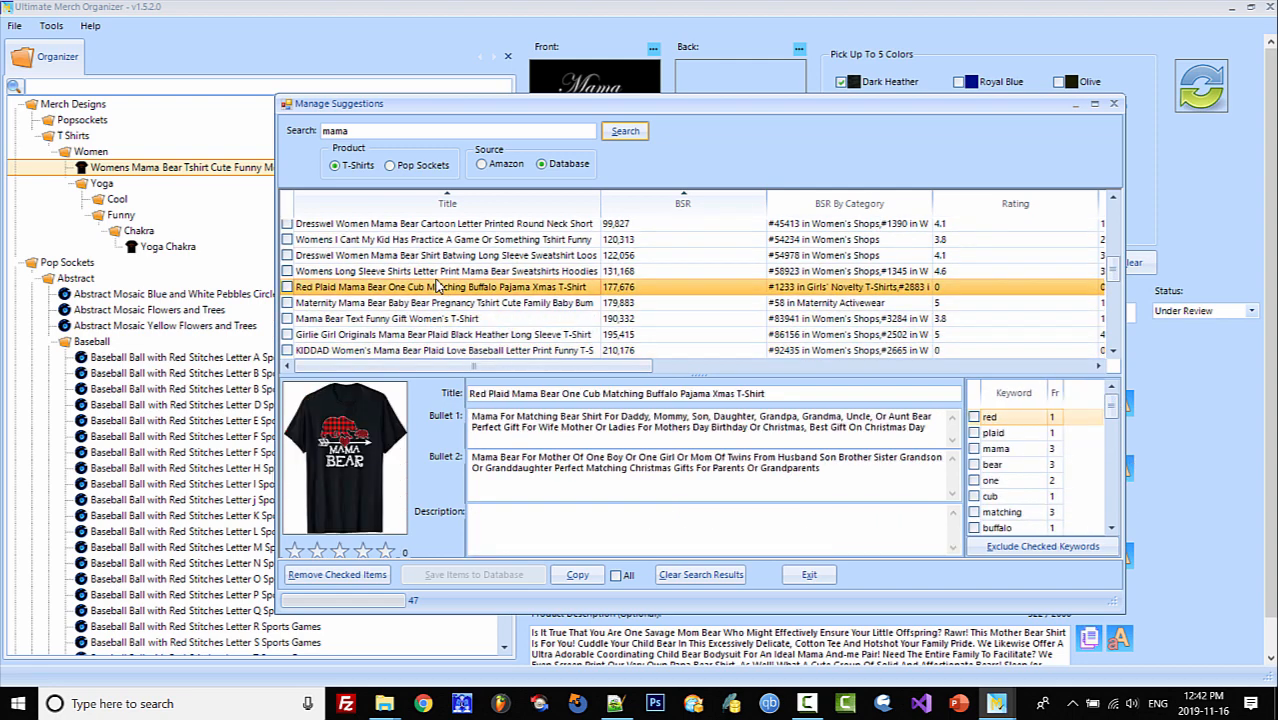
drag(1112, 408, 1112, 488)
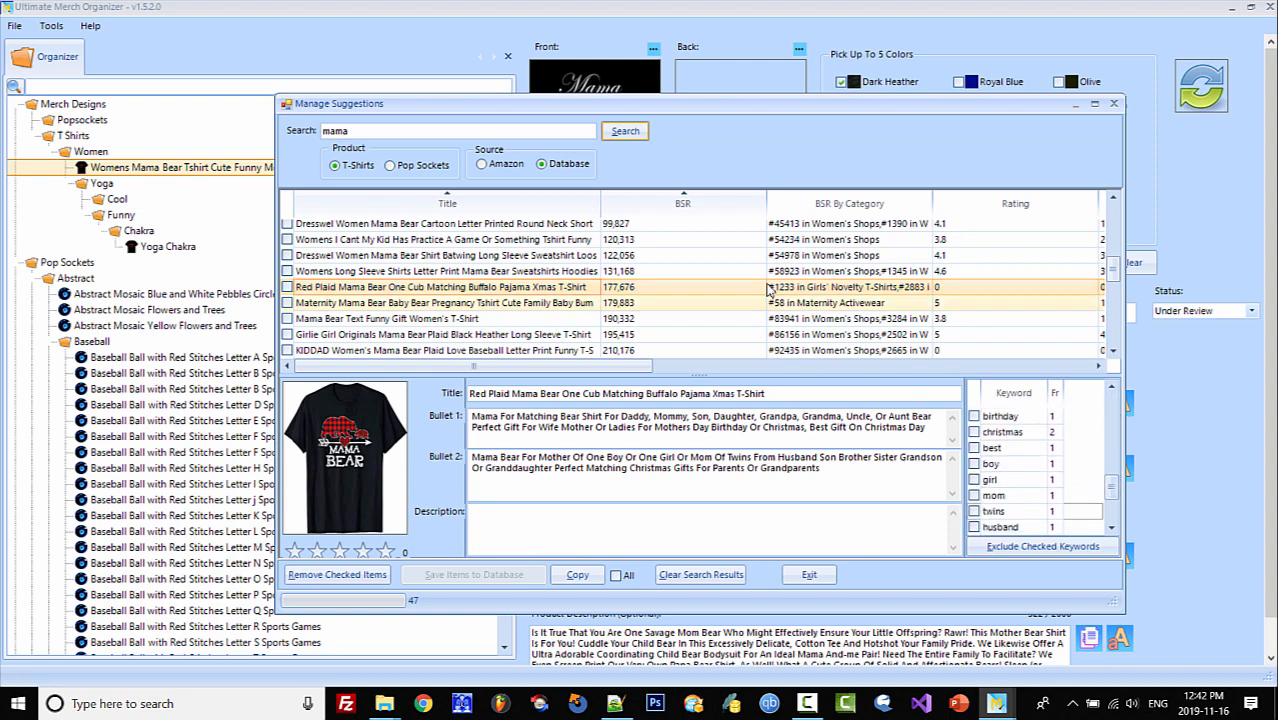
Exclude the keywords inside and turn from the Mama Bear Funny T Shirt V Neck listing's keyword list.
scroll(1112, 272, down, 5)
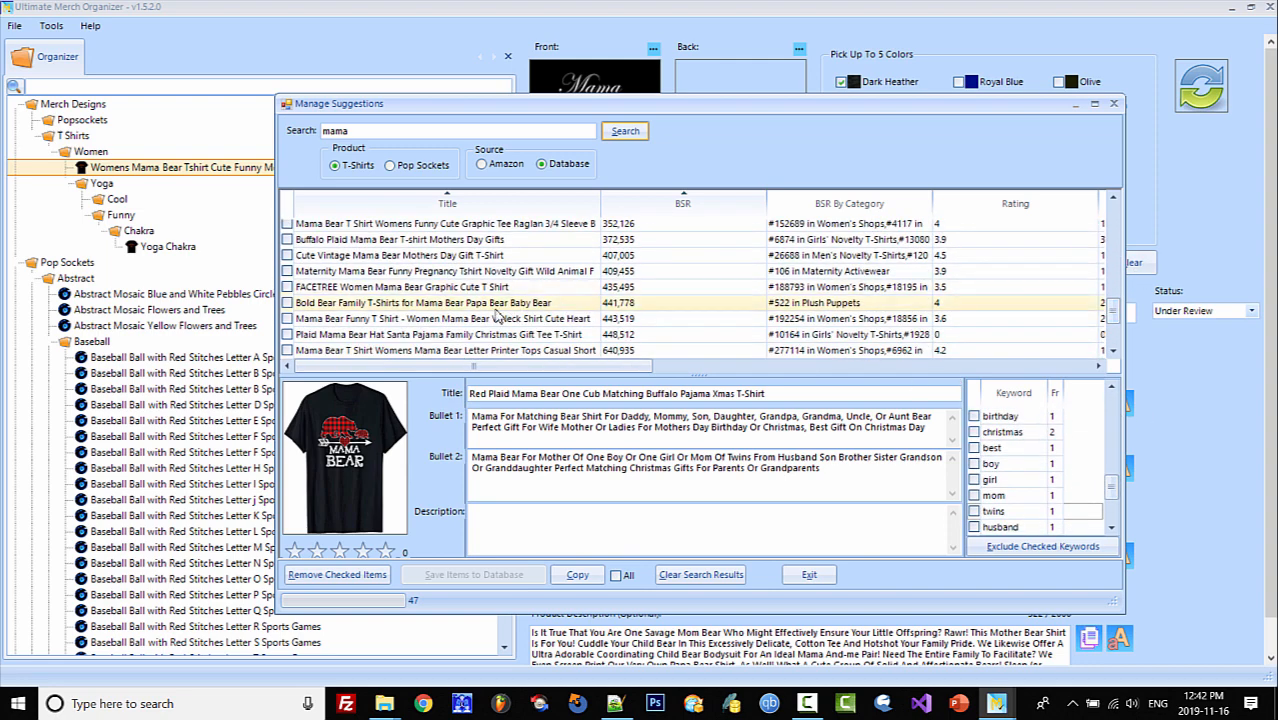
click(487, 320)
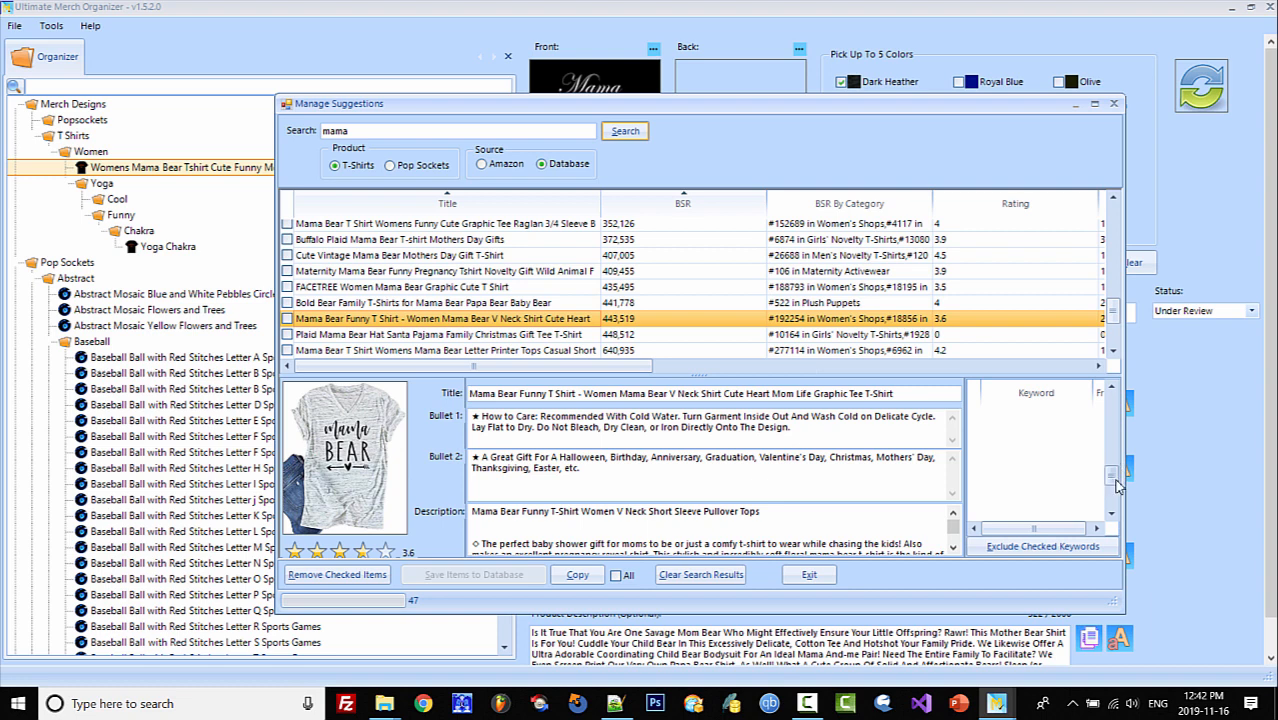
drag(1115, 481, 1119, 424)
click(974, 499)
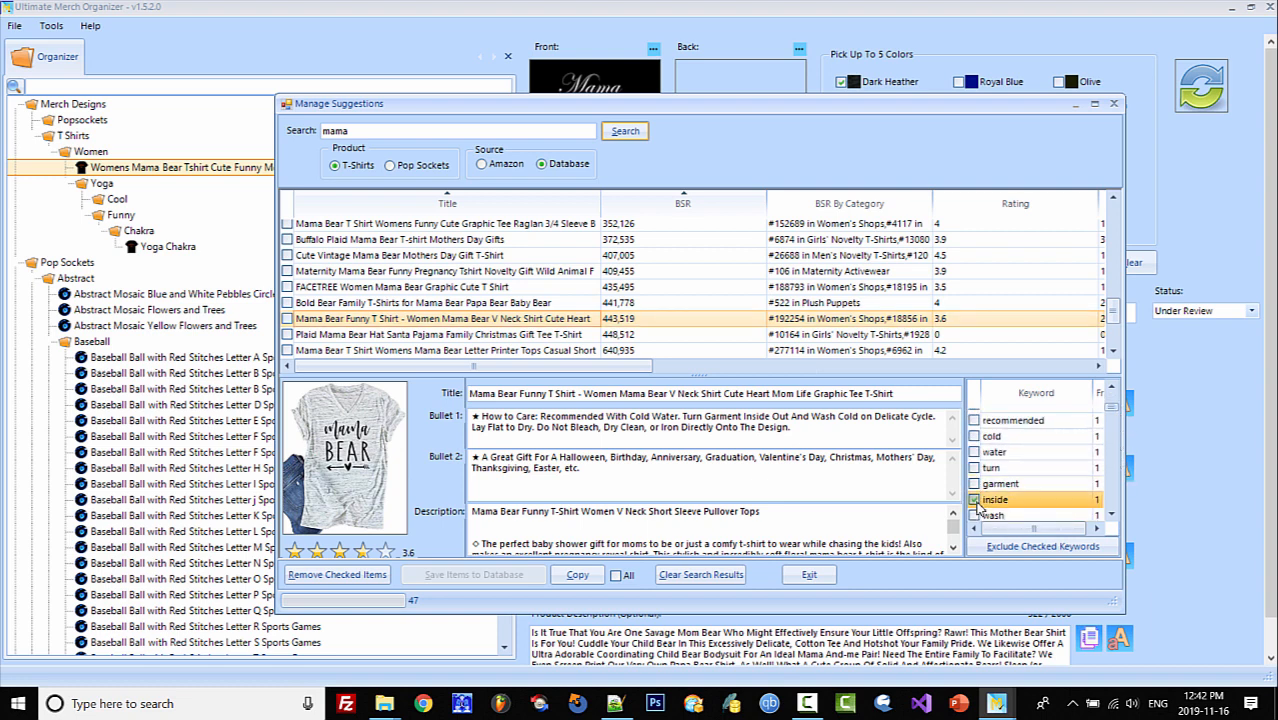
click(974, 467)
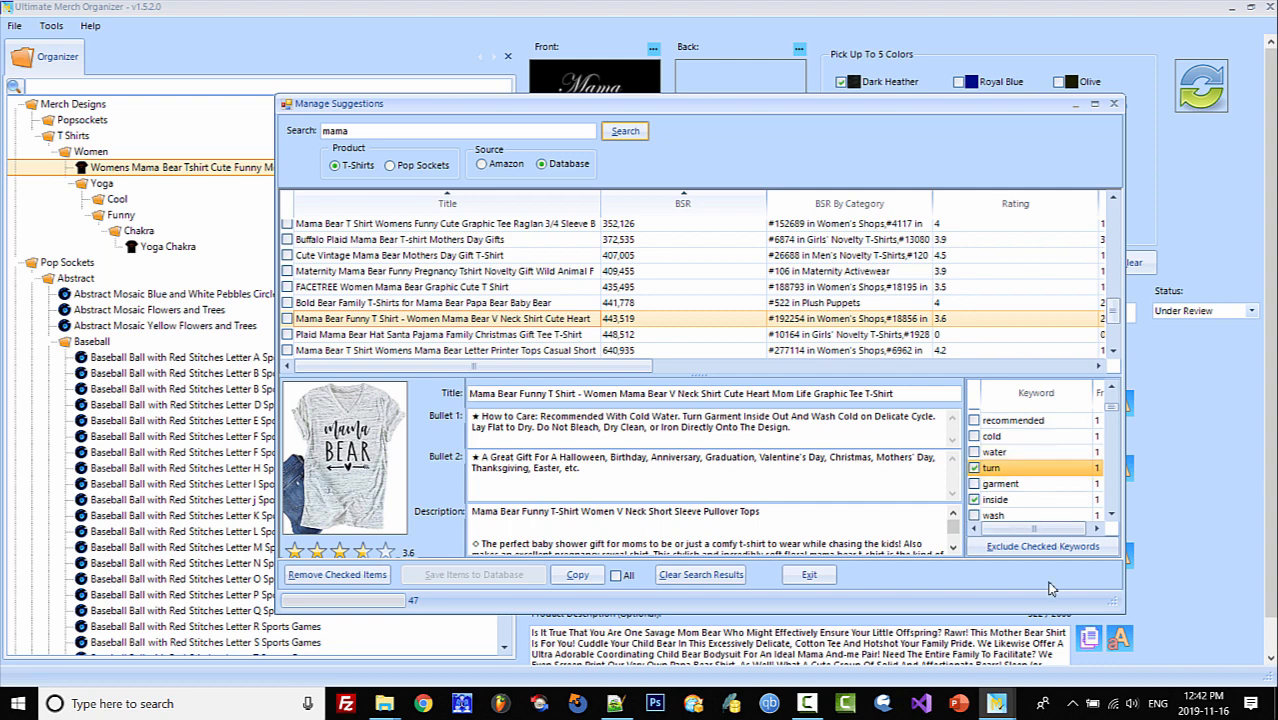
click(1038, 548)
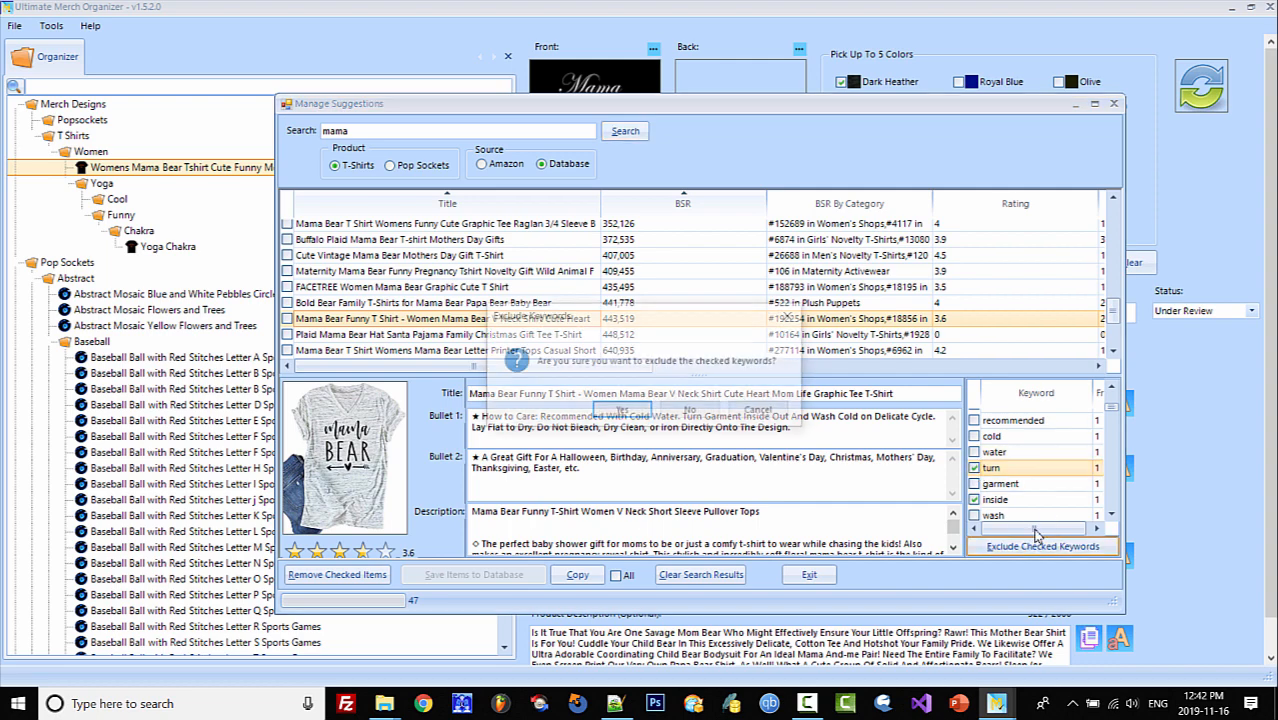
click(655, 405)
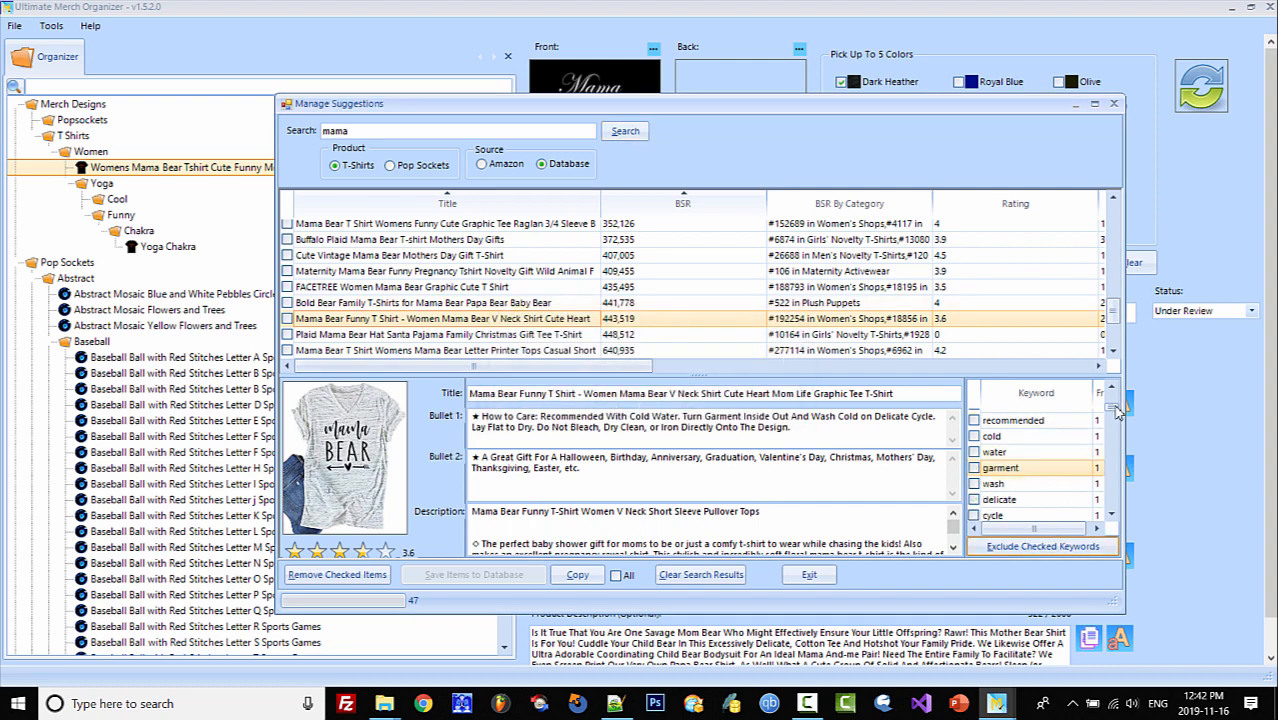
scroll(1117, 413, down, 4)
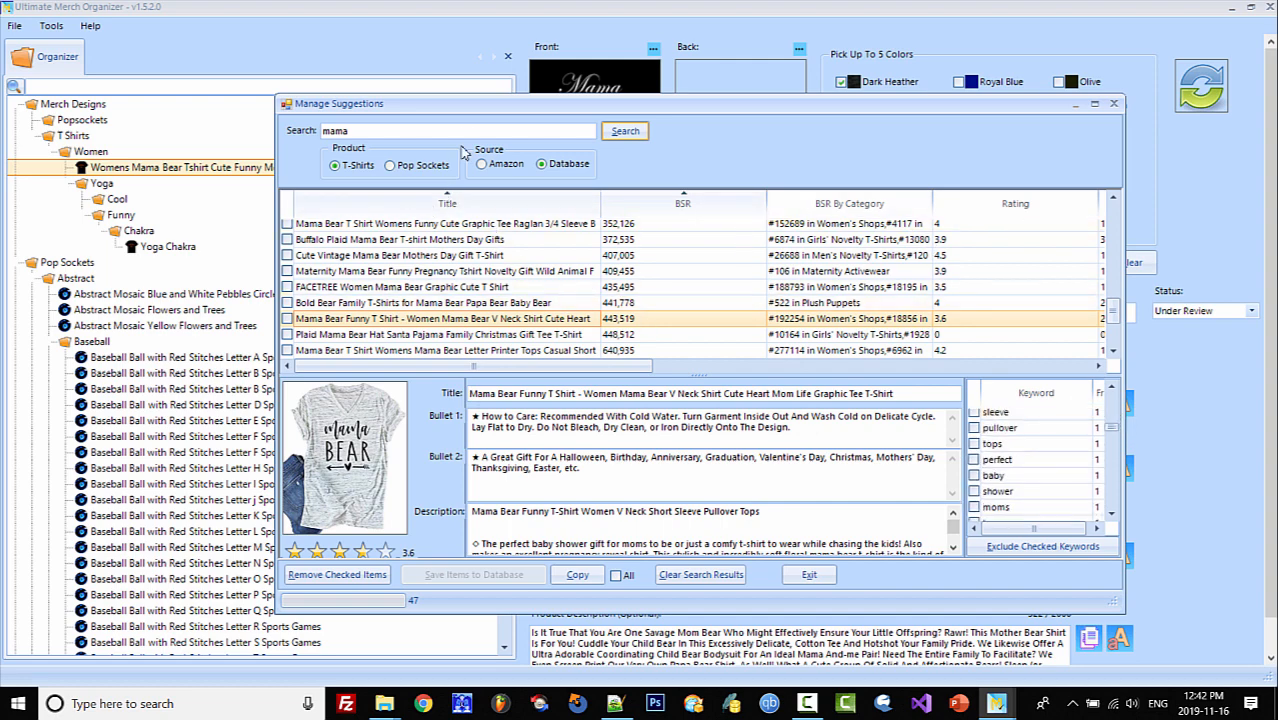
Open the preferences, review the default automation browser and Amazon image download options, and close them without saving.
drag(467, 111, 455, 95)
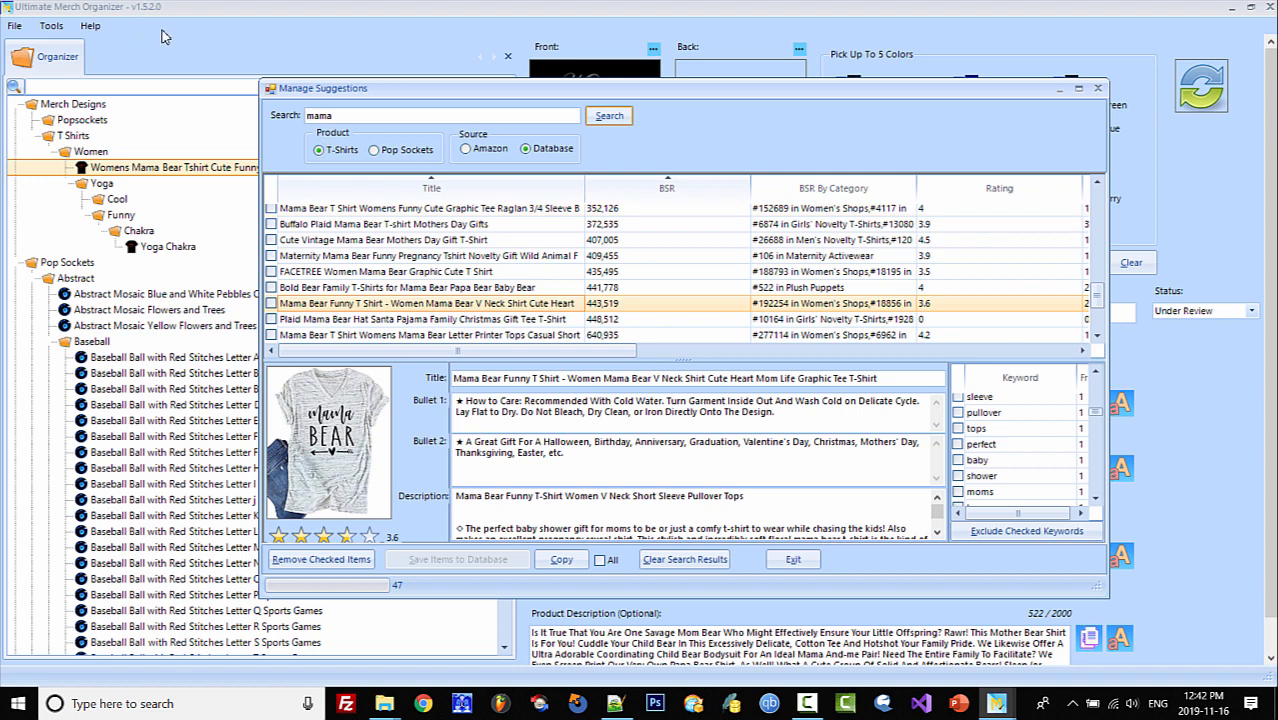
click(15, 27)
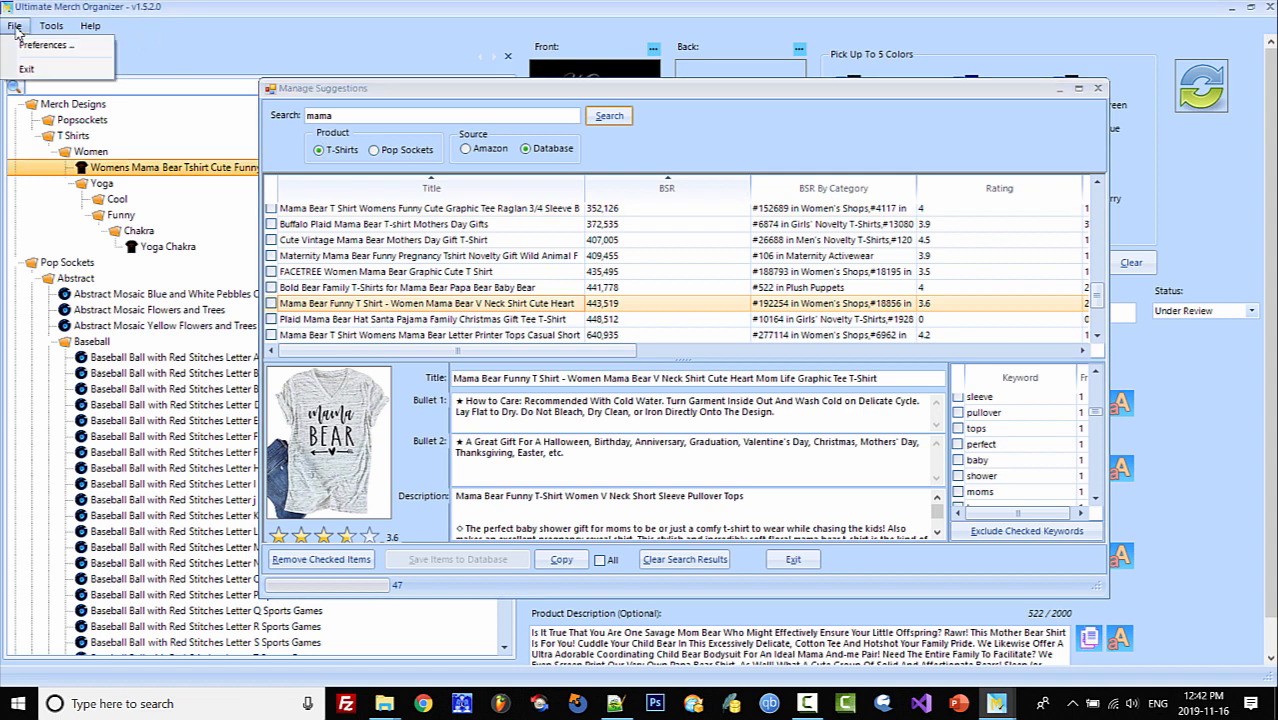
click(45, 45)
drag(576, 200, 505, 180)
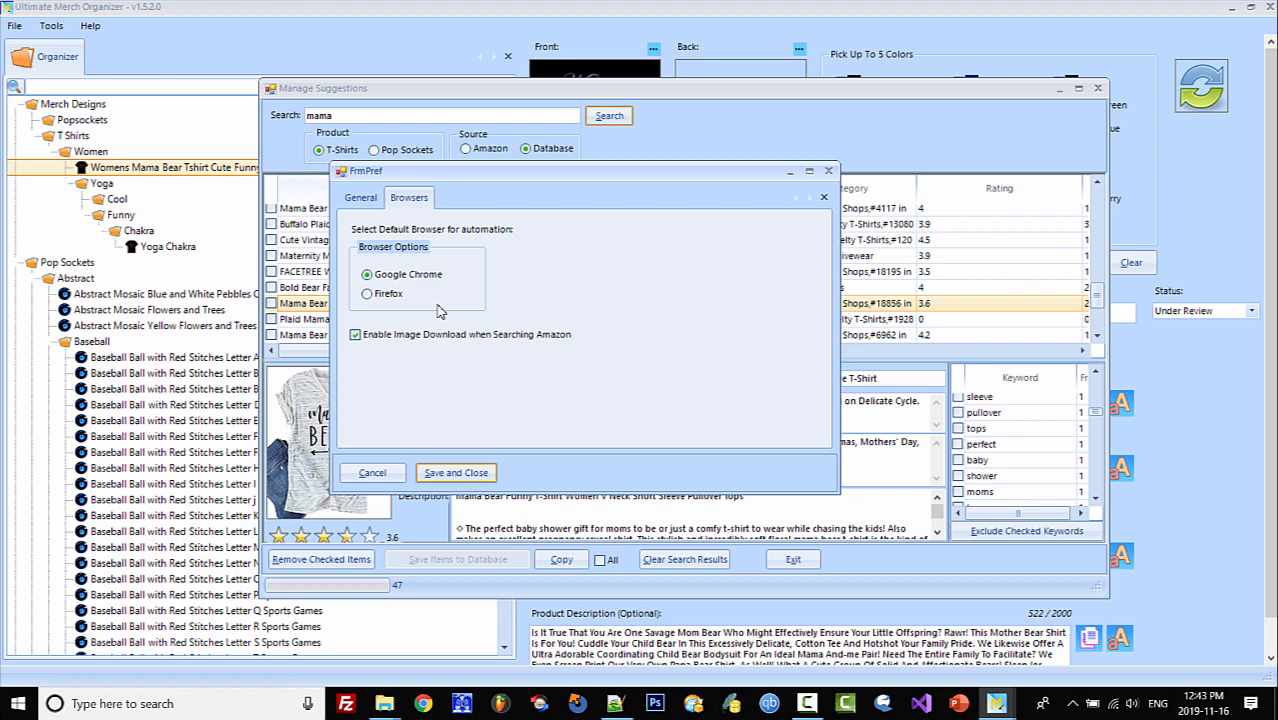
drag(566, 178, 472, 180)
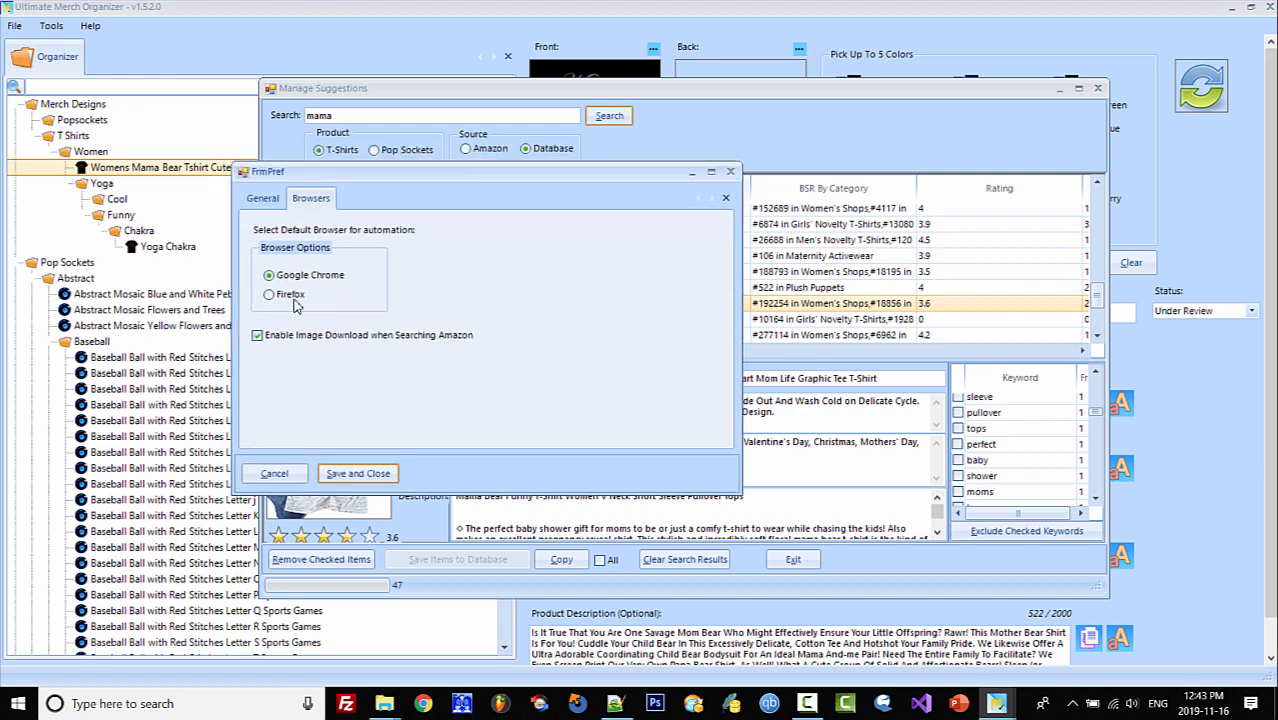
drag(482, 177, 551, 191)
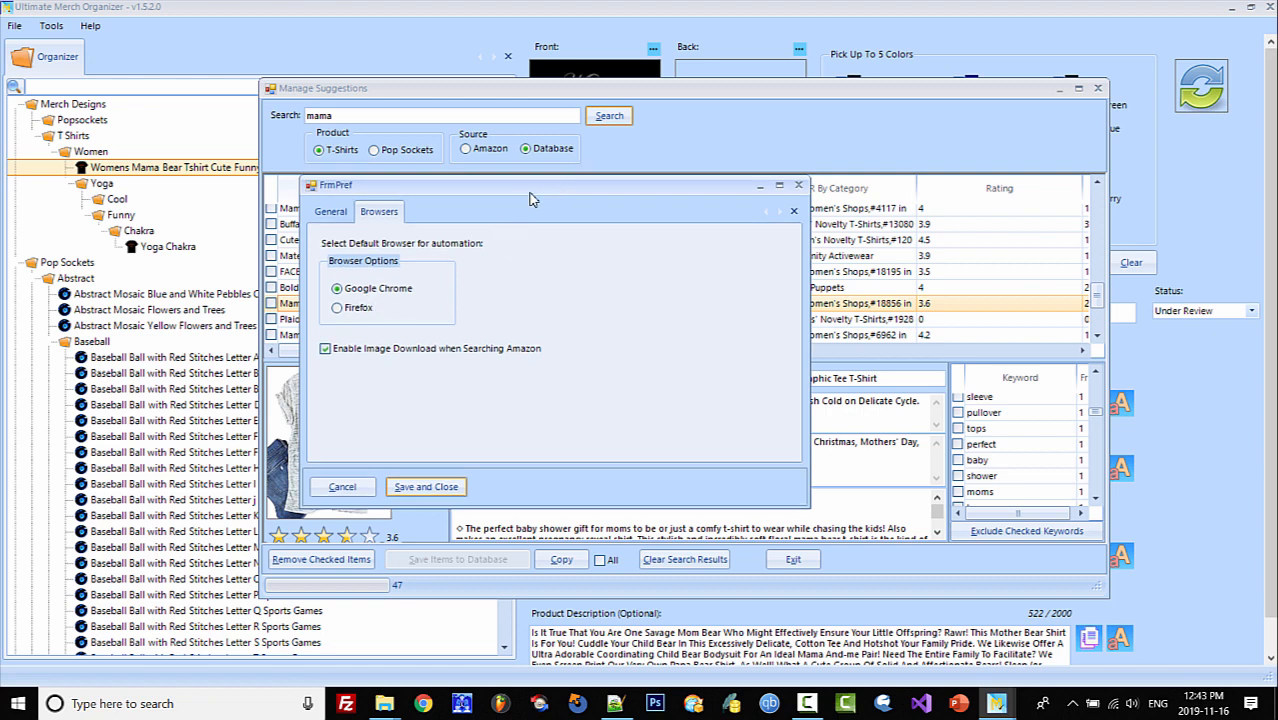
drag(534, 190, 454, 188)
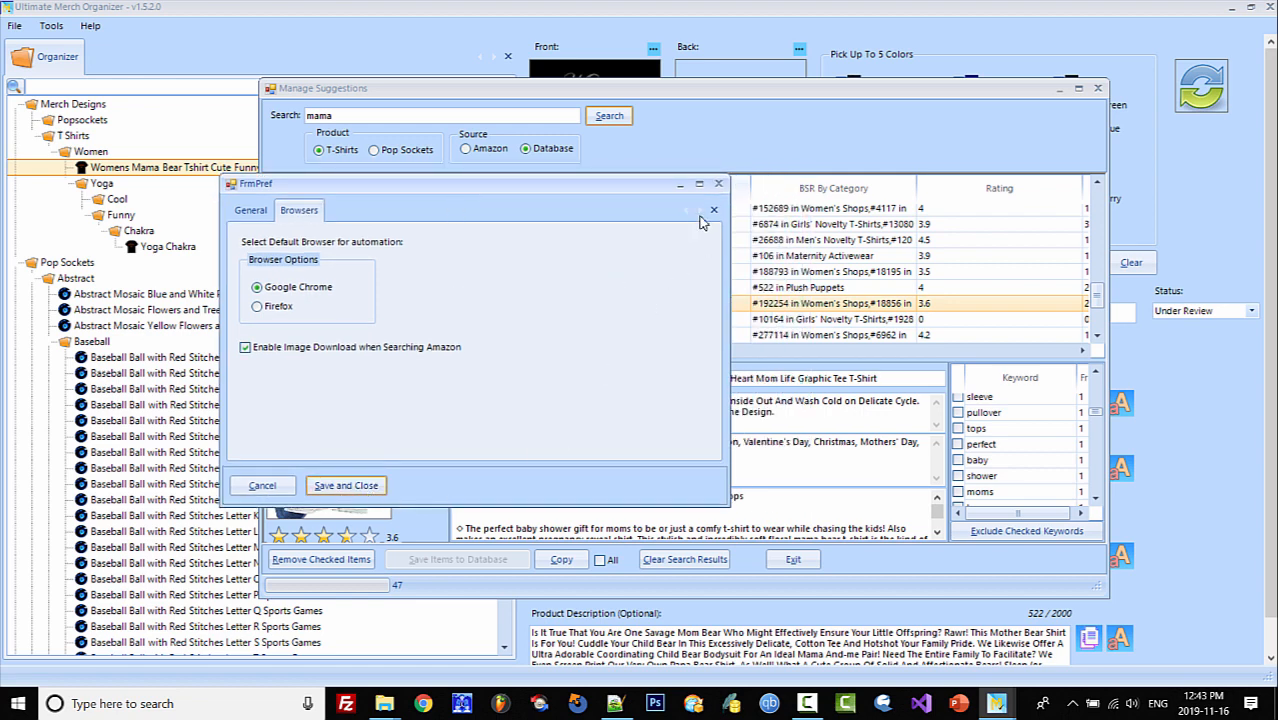
click(719, 185)
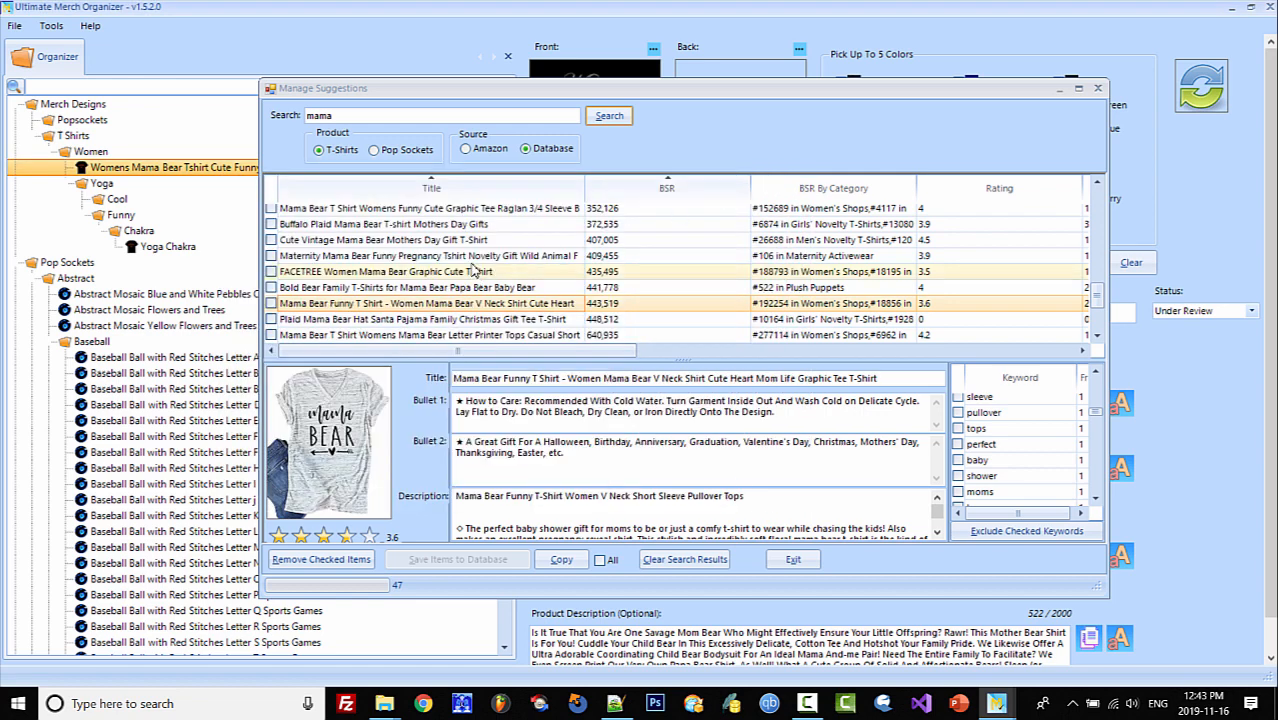